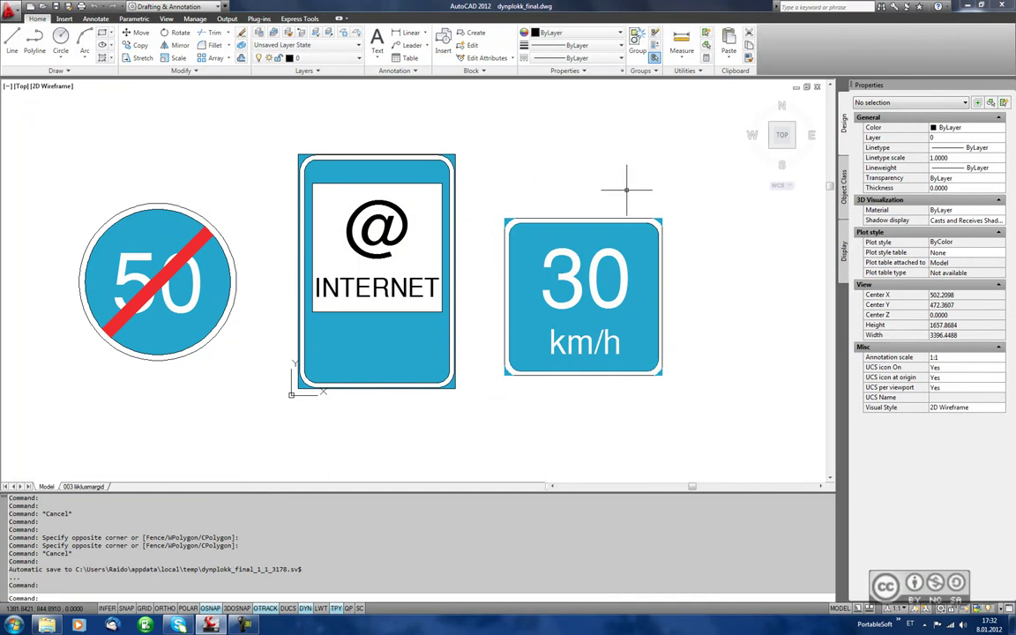
- Switch the 30 km/h sign to Suurim algus (351), then try the end-of-restriction variant
click(636, 216)
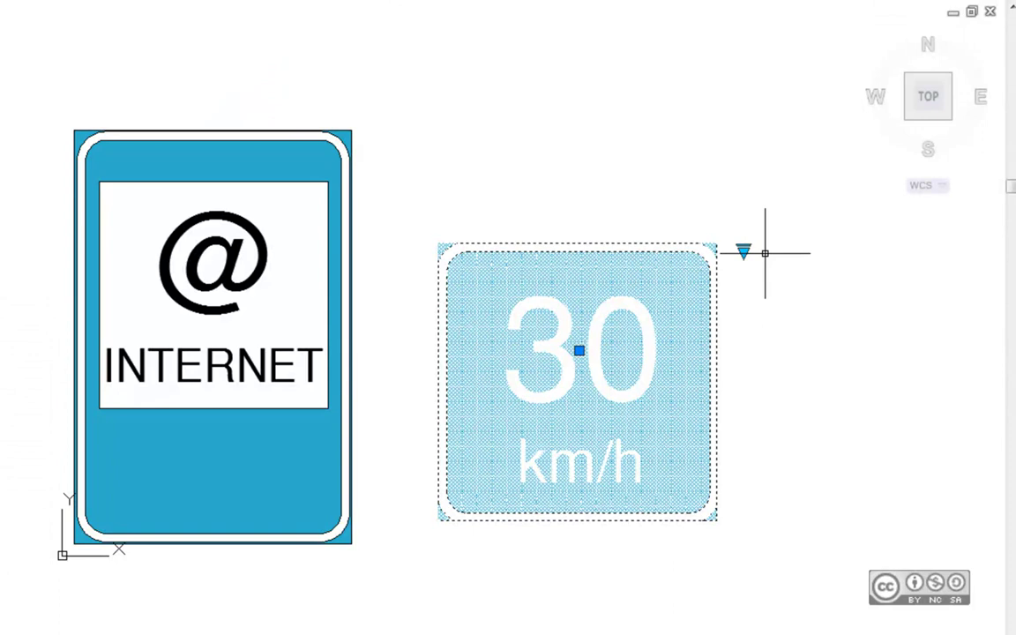
click(743, 253)
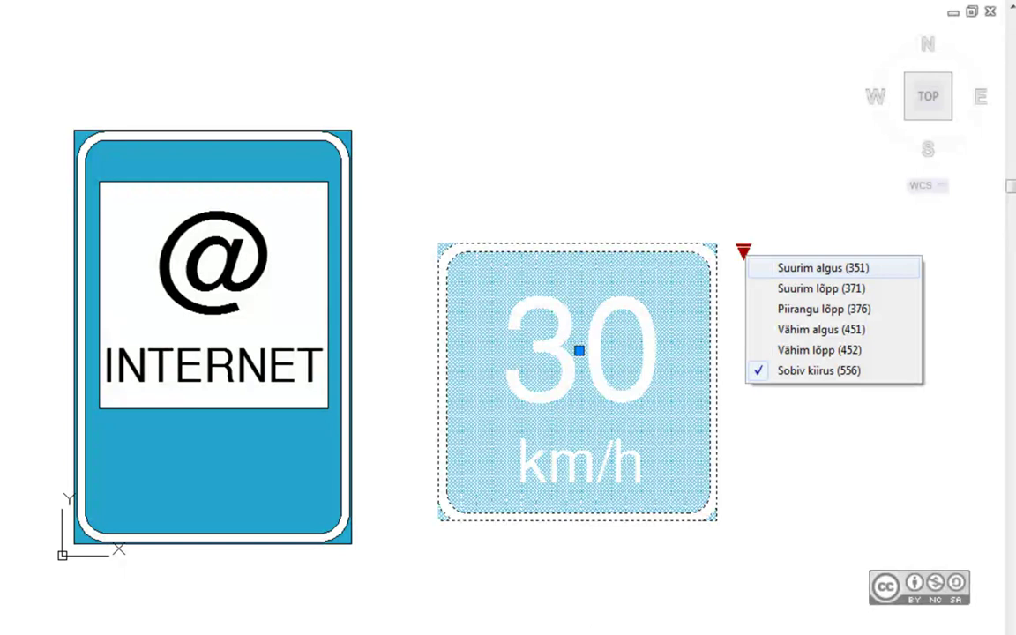
click(823, 268)
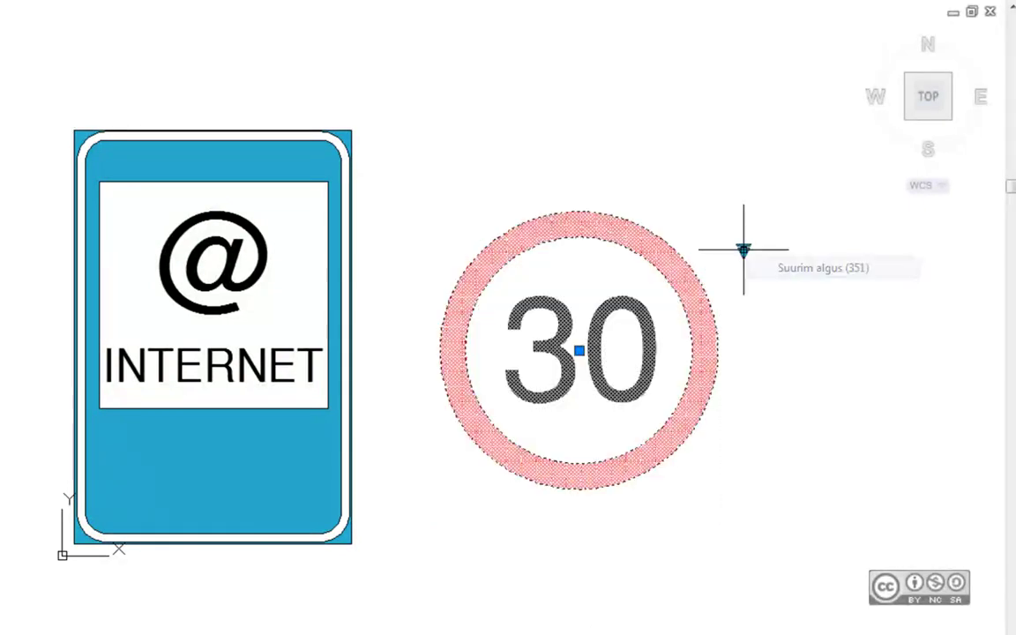
click(744, 251)
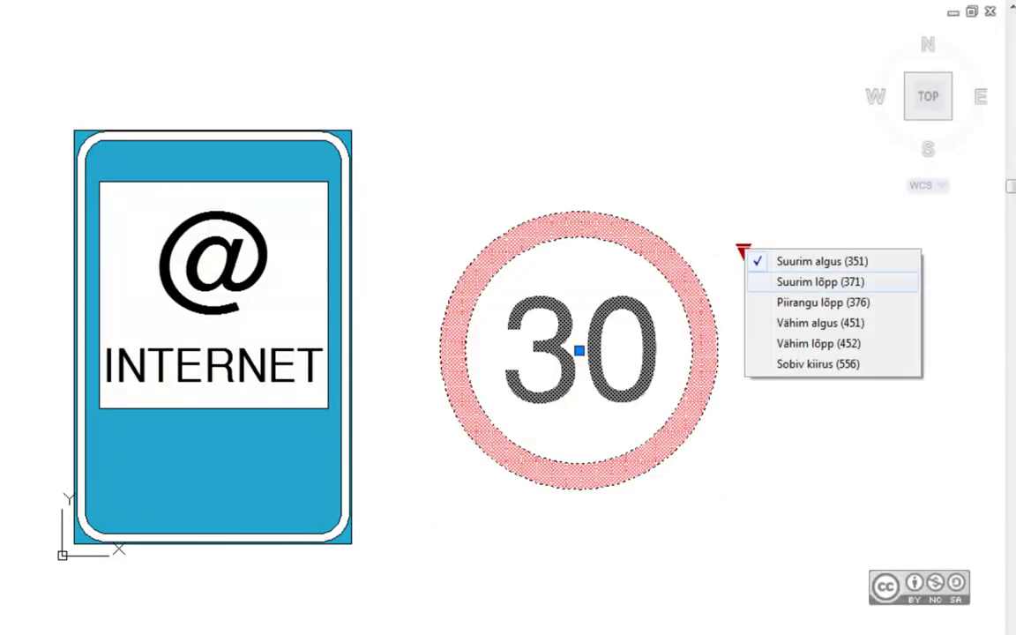
click(823, 302)
key(Escape)
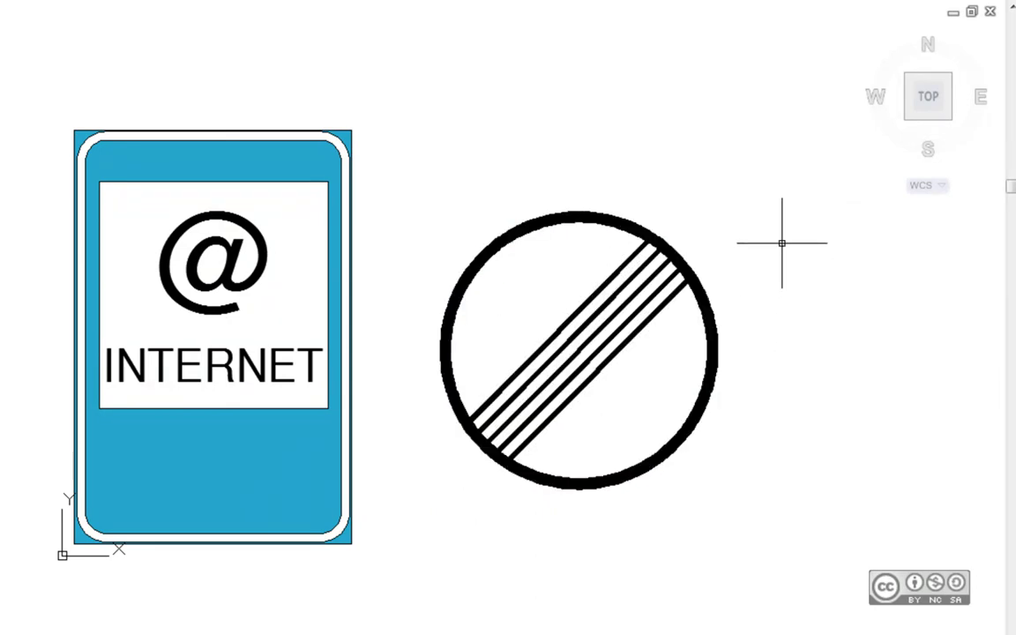
- Reselect the sign and switch it back to the red-ringed 30 speed-limit variant
click(710, 298)
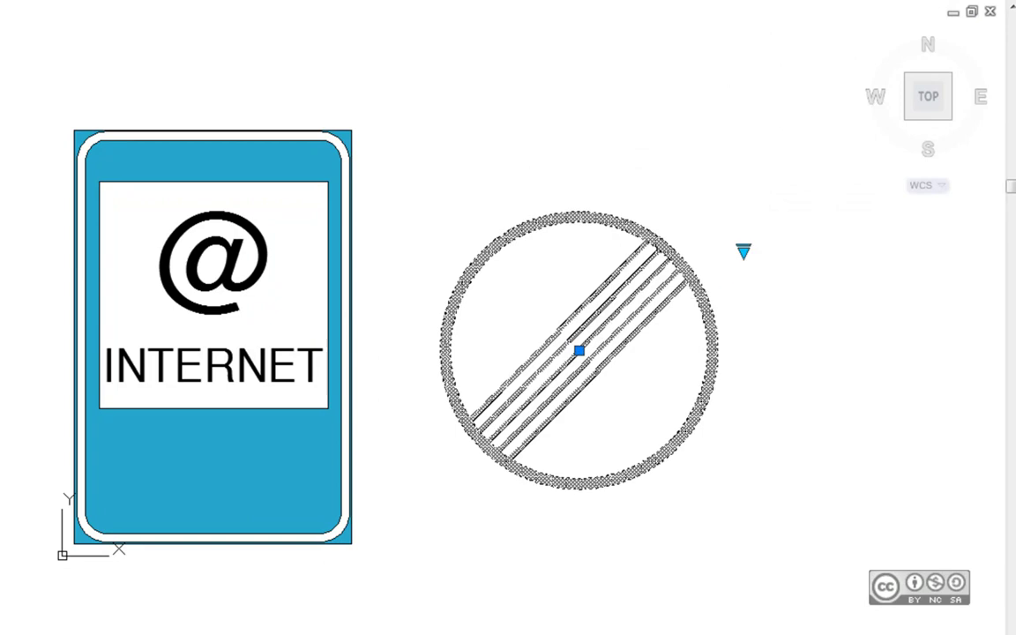
click(743, 252)
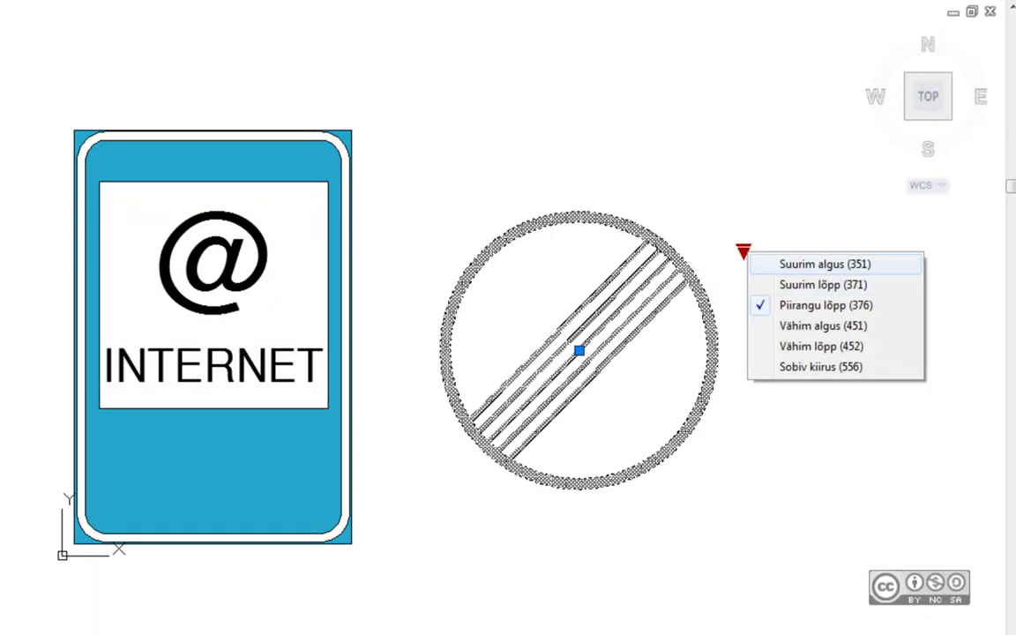
click(825, 263)
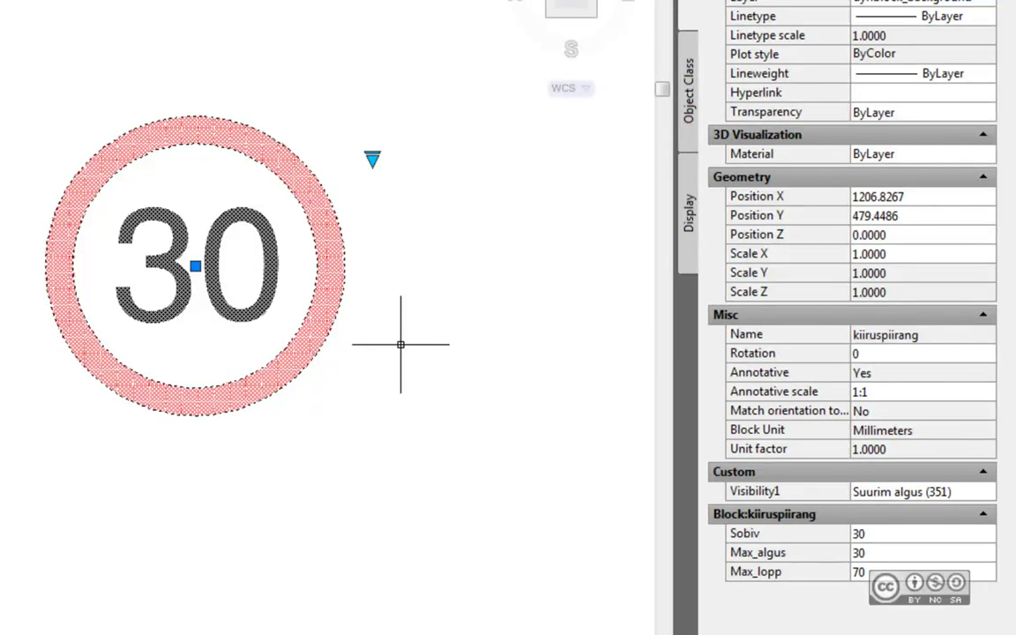
- Set the block's Max_algus value to 50 in the Properties palette
click(883, 552)
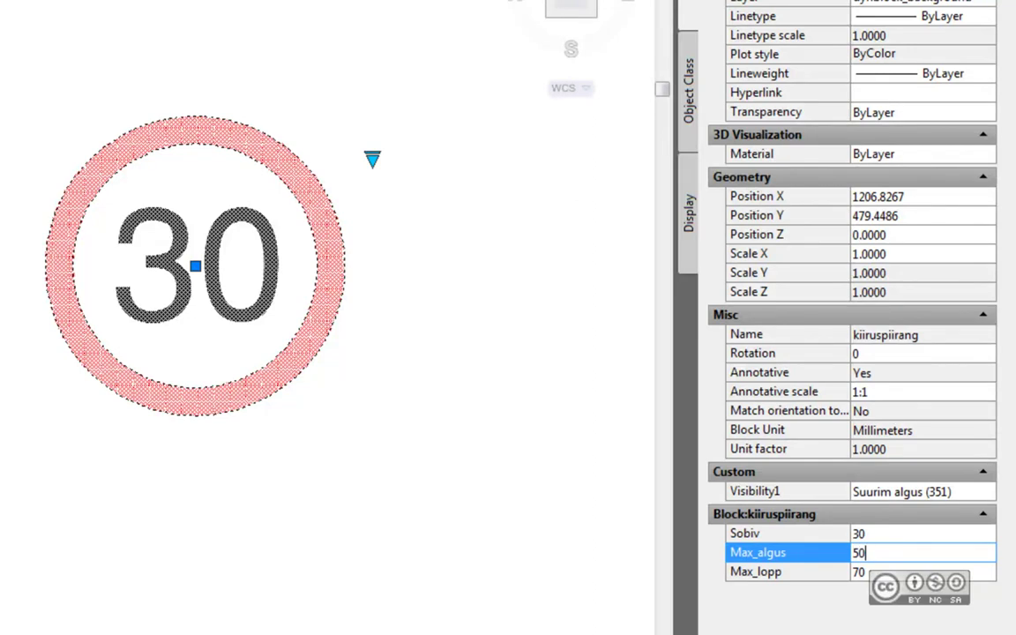
key(Tab)
key(Escape)
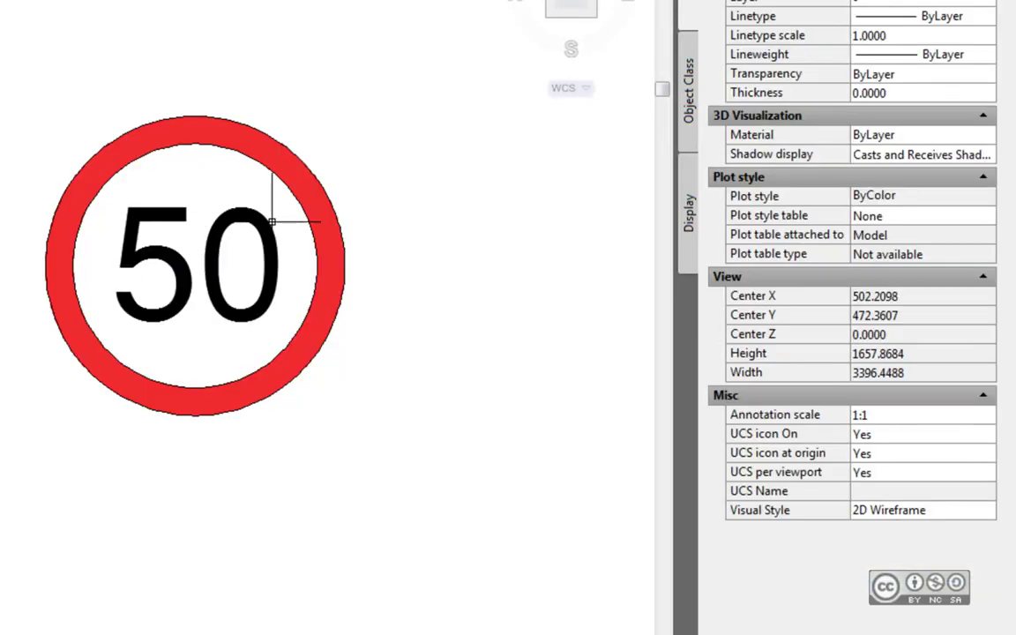
- Switch the 50 sign to the end-of-70-limit variant, Suurim lõpp (371)
click(336, 201)
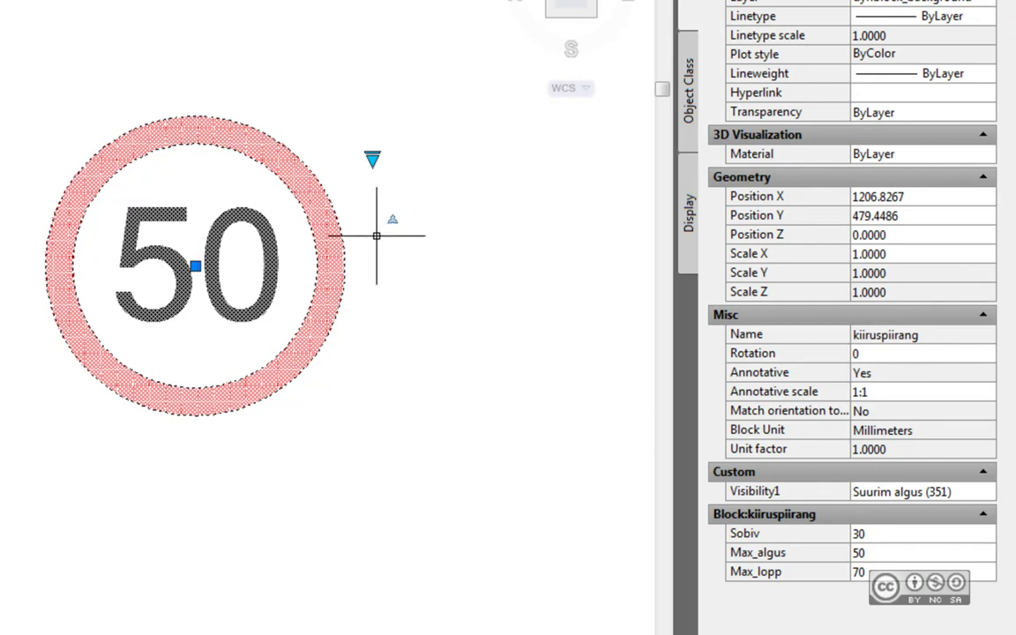
click(371, 159)
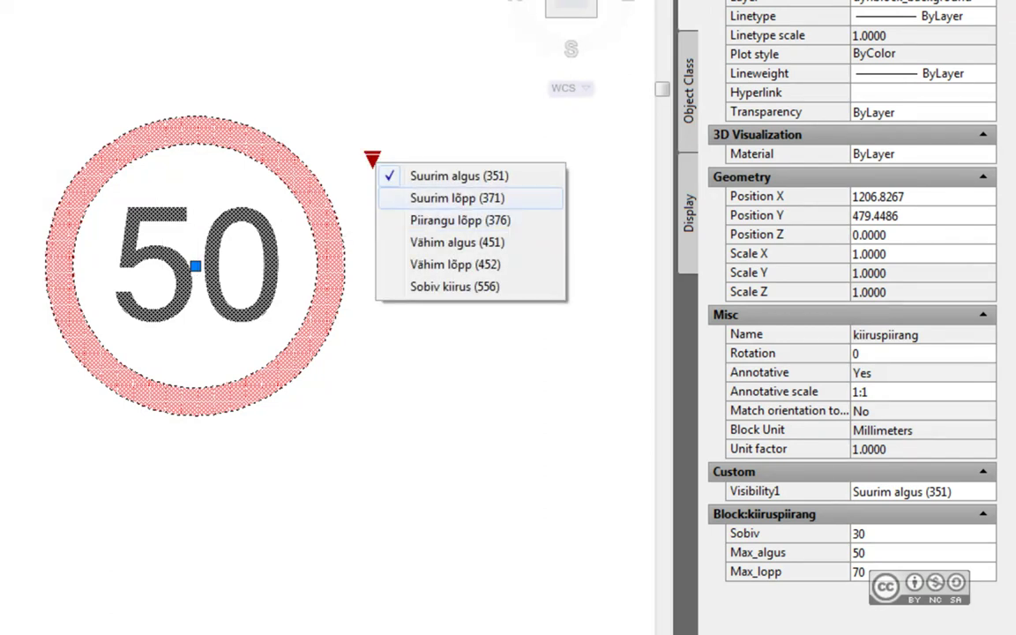
click(457, 198)
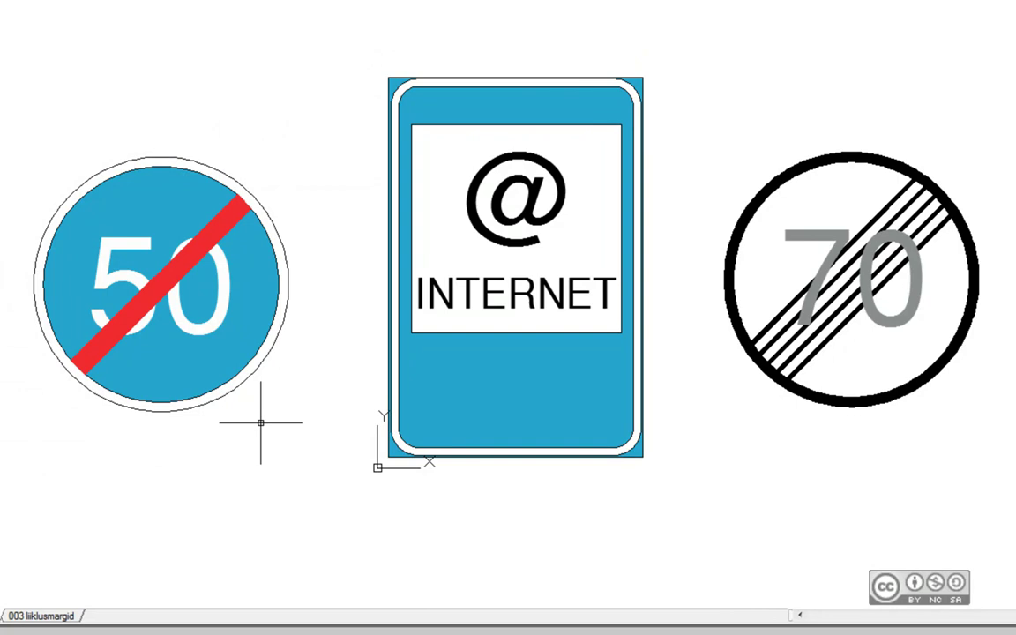
- Turn the left blue crossed-out 50 sign into the red-ringed Suurim algus 50 limit
click(157, 412)
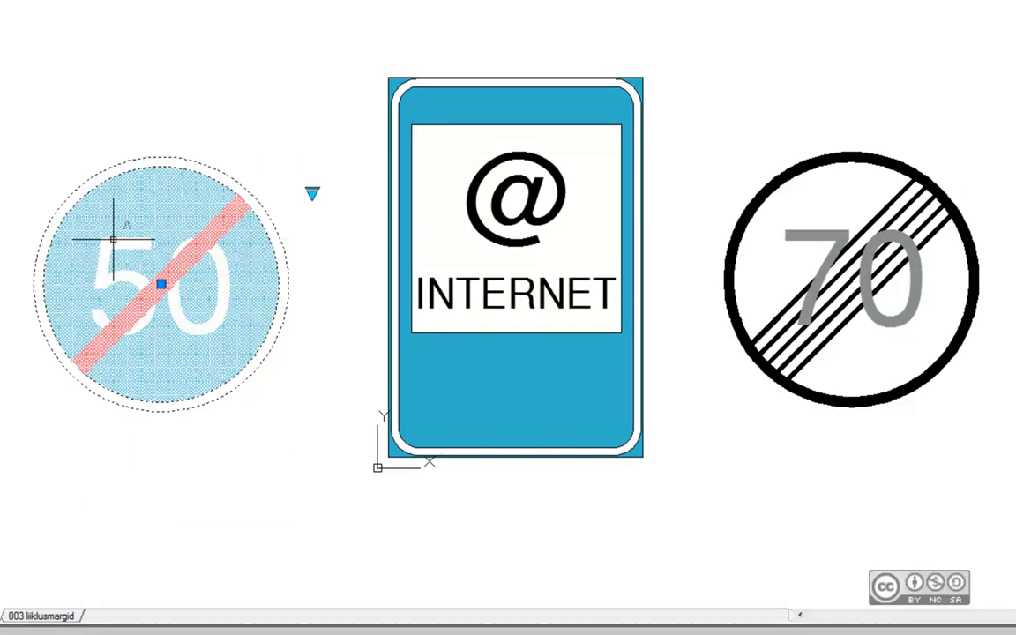
click(312, 191)
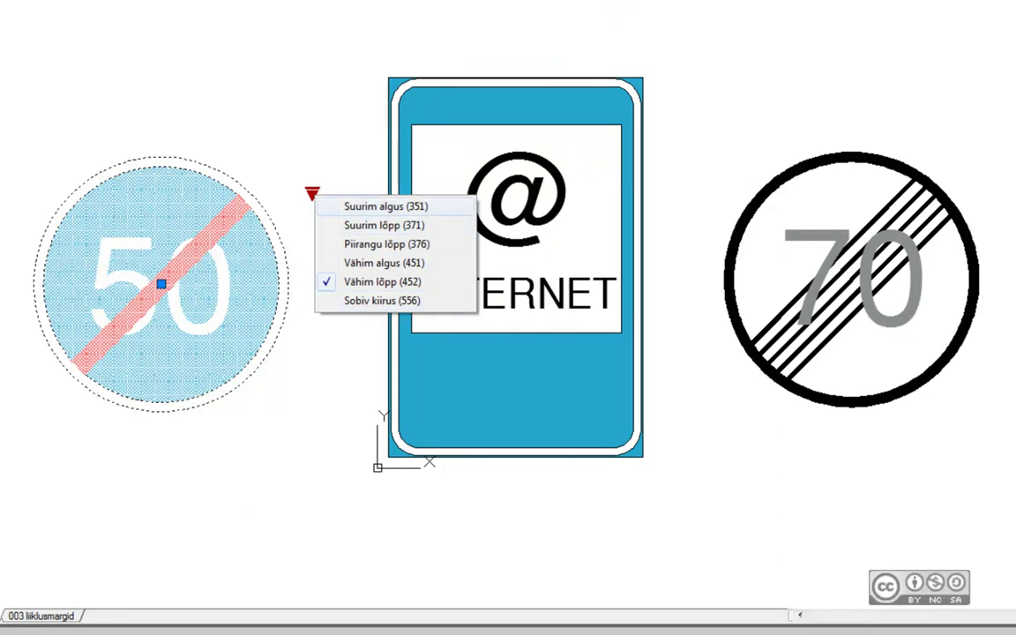
click(382, 300)
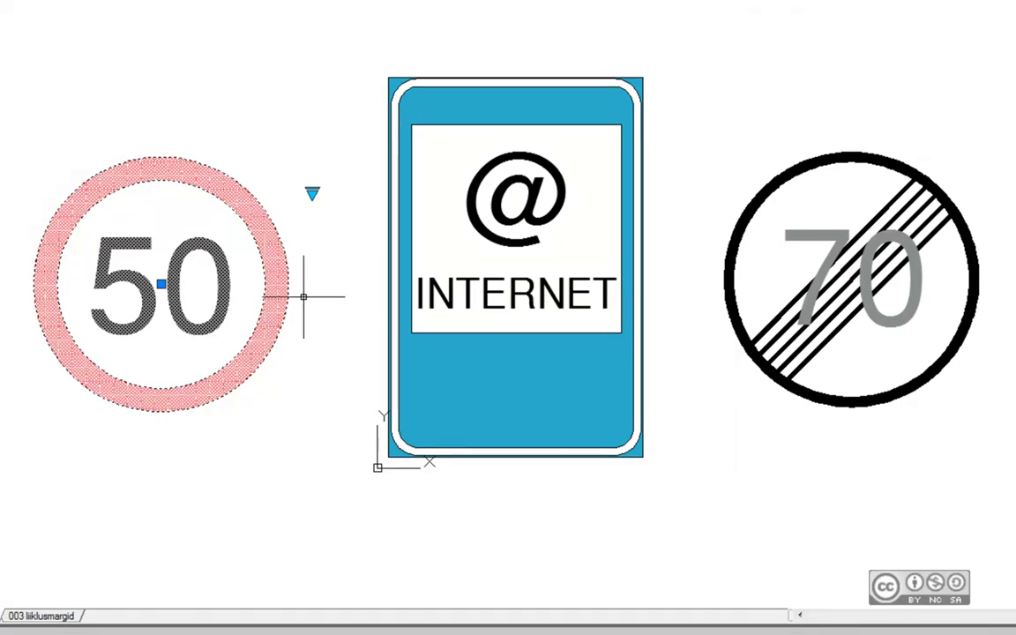
key(Escape)
click(442, 461)
key(Escape)
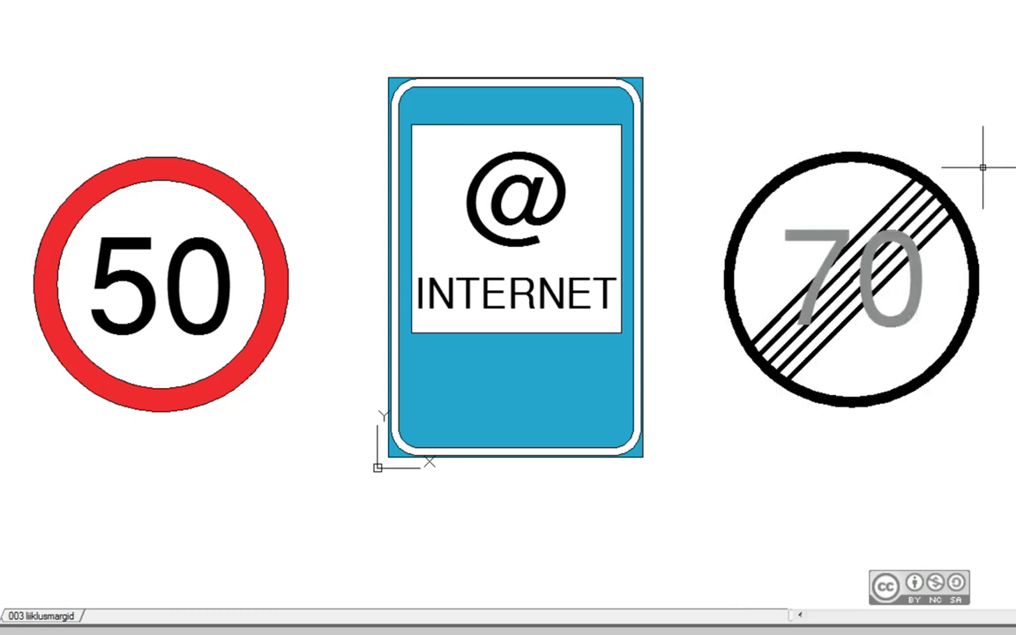
- Switch the right end-of-70 sign to the blue crossed-out 30, Vähim lõpp (452)
click(966, 209)
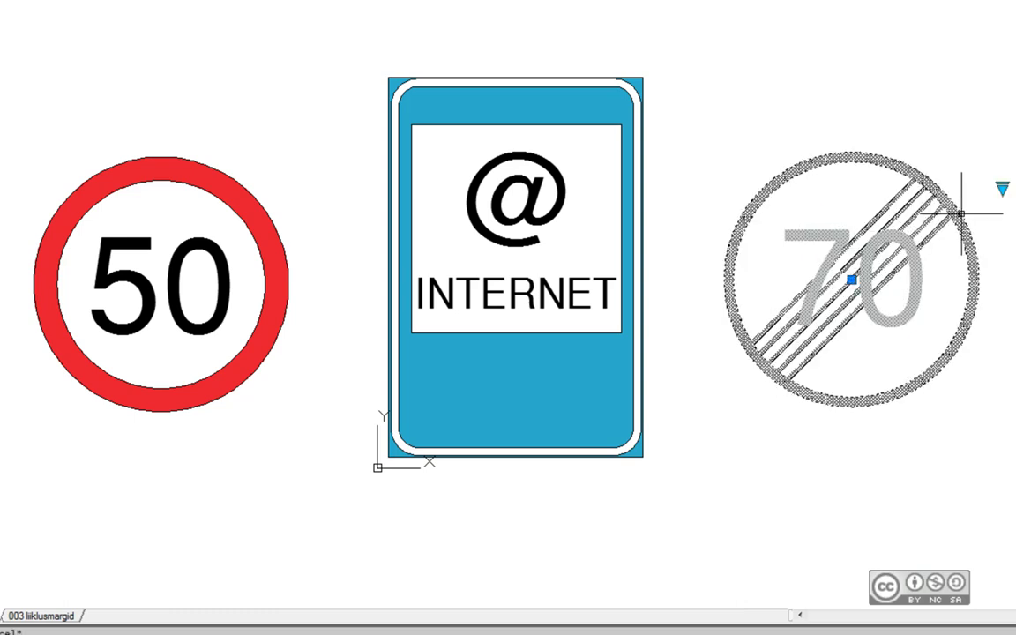
right_click(1002, 187)
click(1008, 265)
key(Escape)
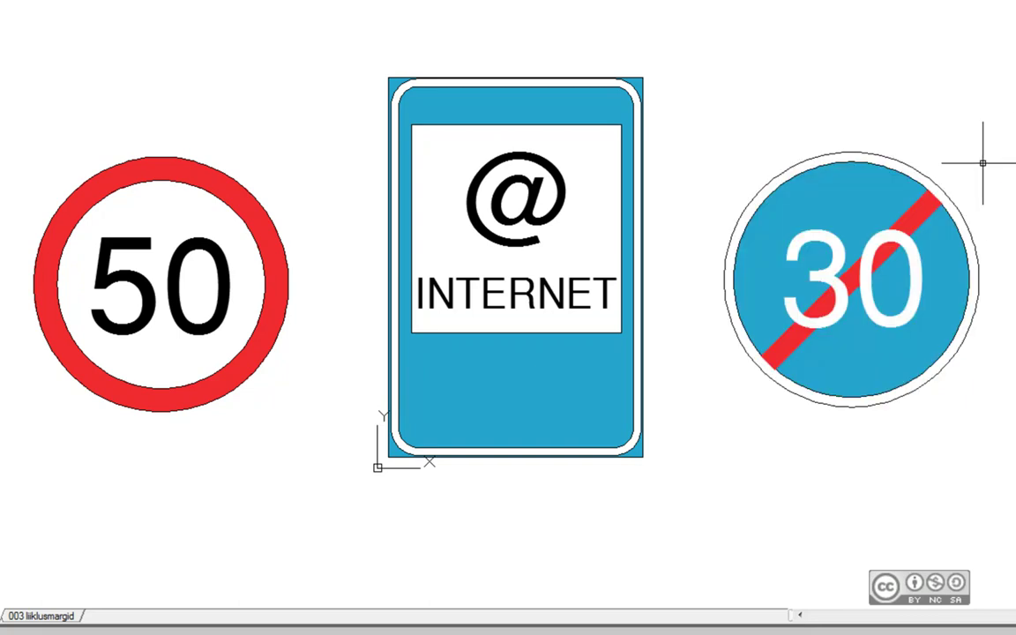
- Change the middle INTERNET sign to the WIFI (716b) variant and confirm it
click(641, 267)
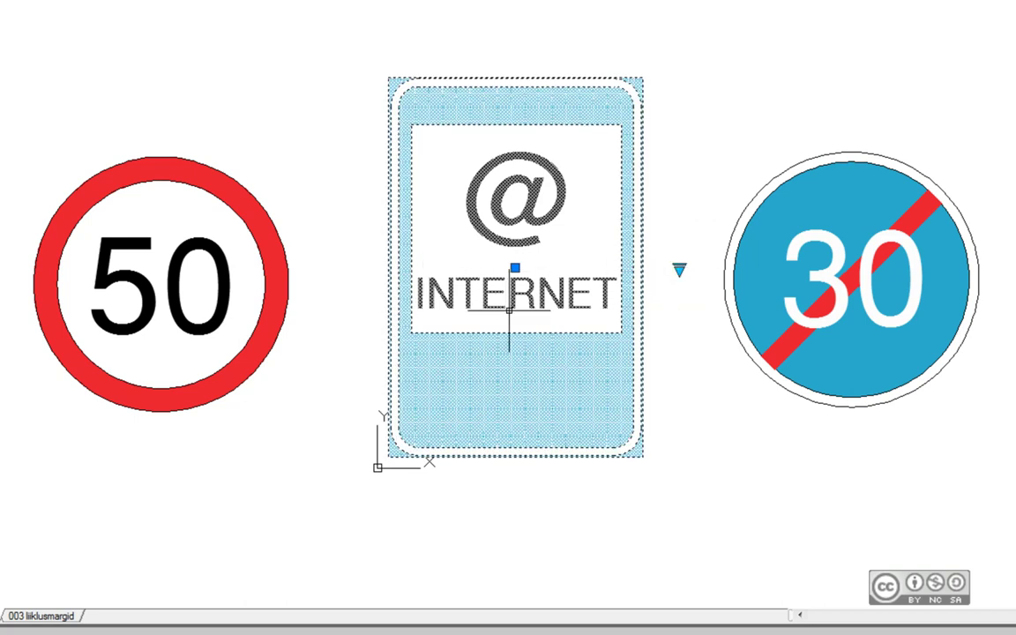
click(679, 269)
click(733, 301)
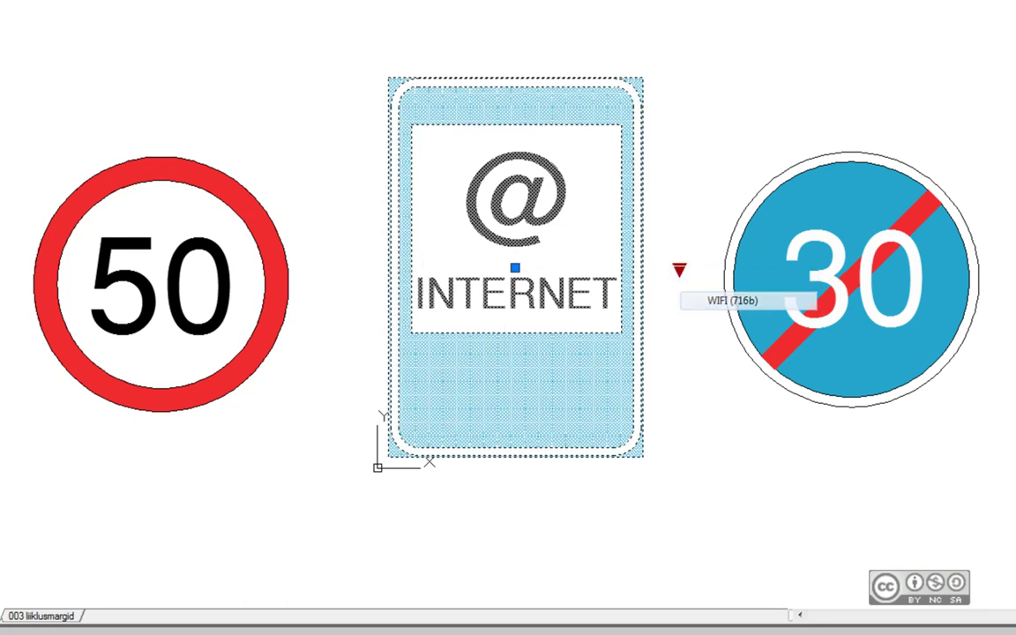
click(680, 269)
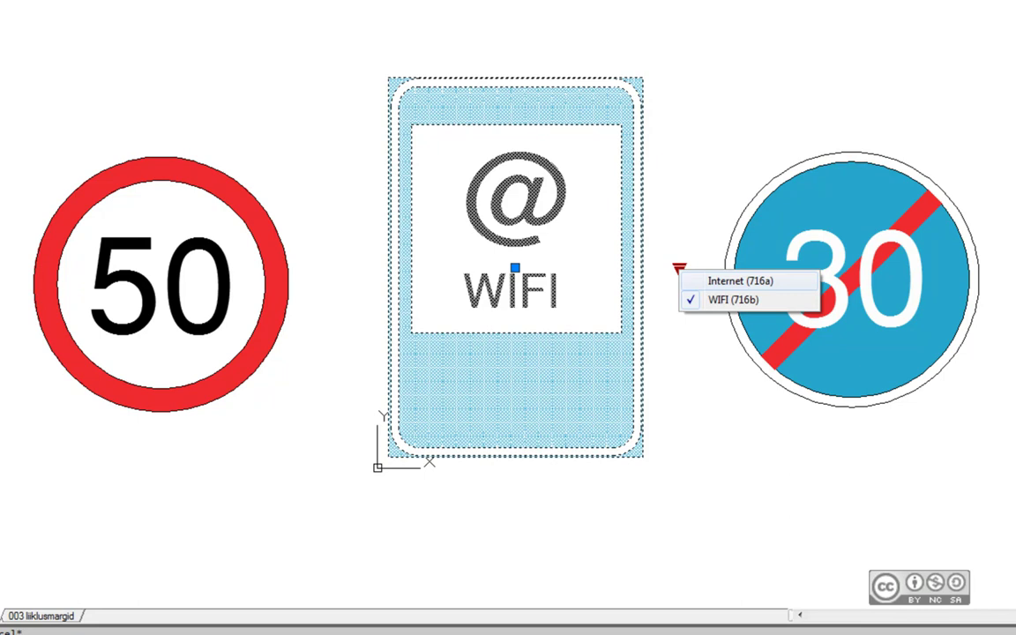
scroll(733, 472, down, 5)
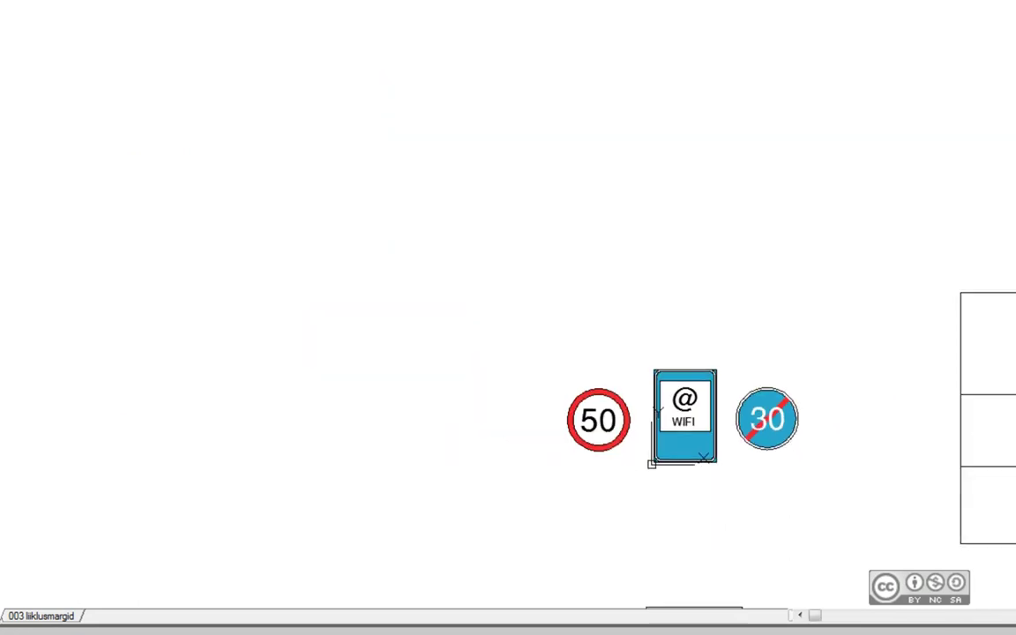
- Set the sample rectangle-and-circle block's width to Laius = 500
middle_drag(732, 472, 698, 137)
middle_drag(671, 278, 679, 236)
scroll(677, 239, up, 6)
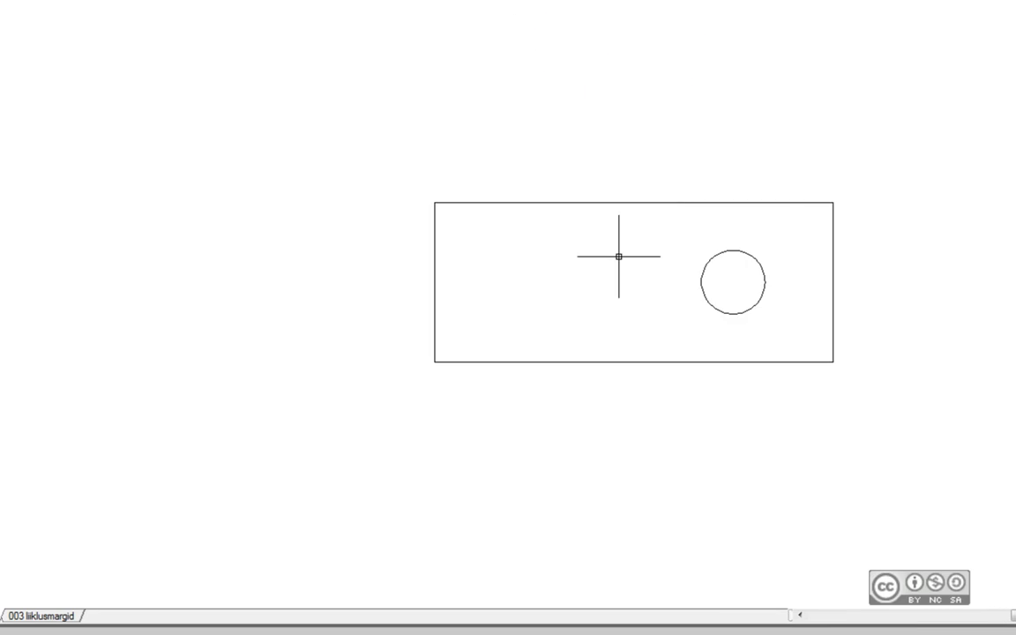
click(601, 202)
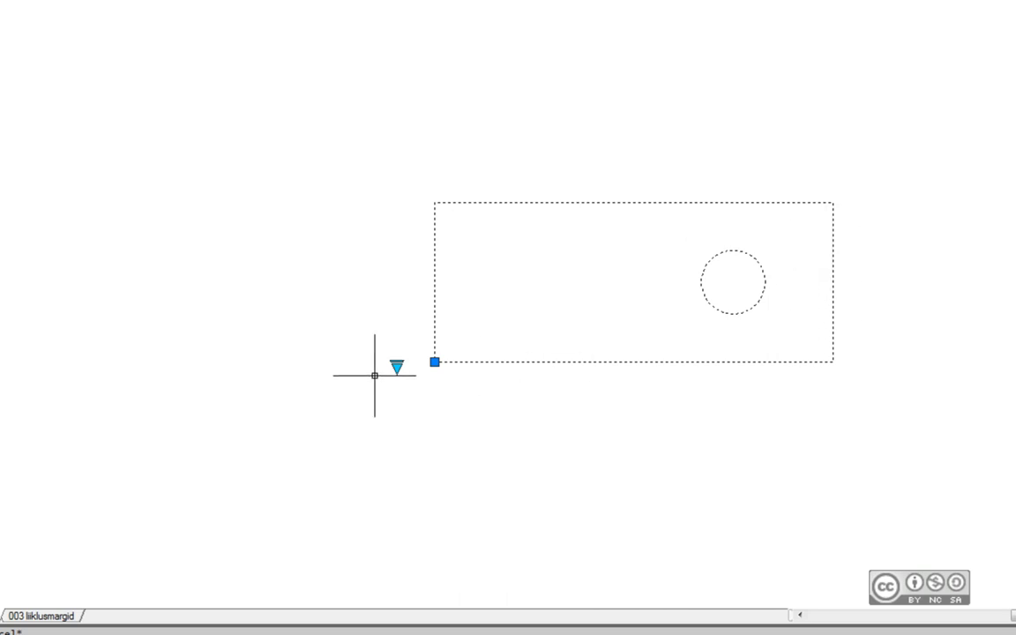
click(397, 365)
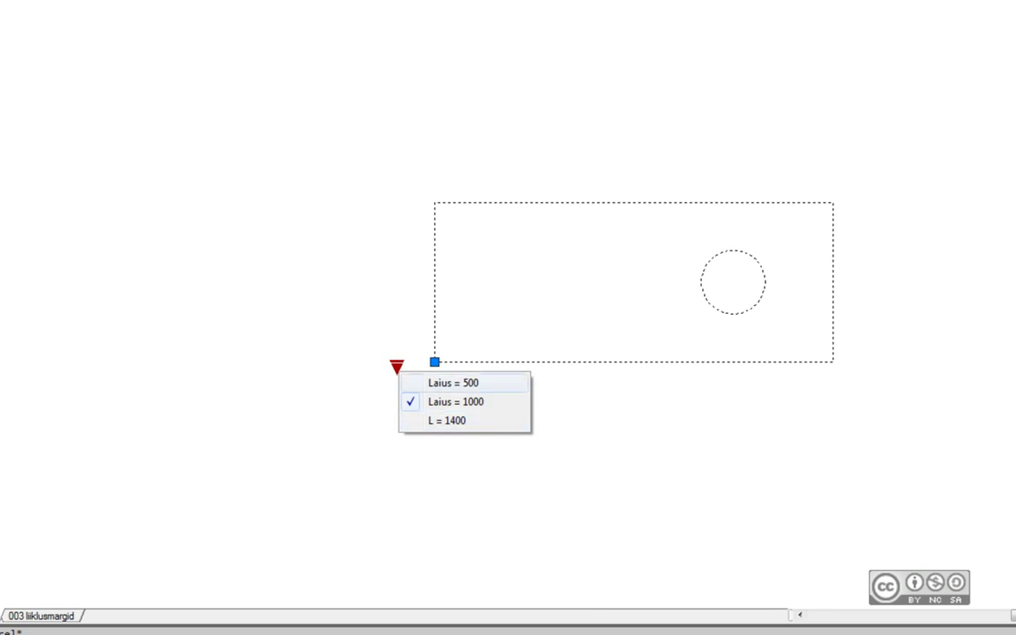
click(453, 383)
- Measure the rectangle's bottom edge width, then check the block's preset-width list again
text(d)
key(Escape)
key(Return)
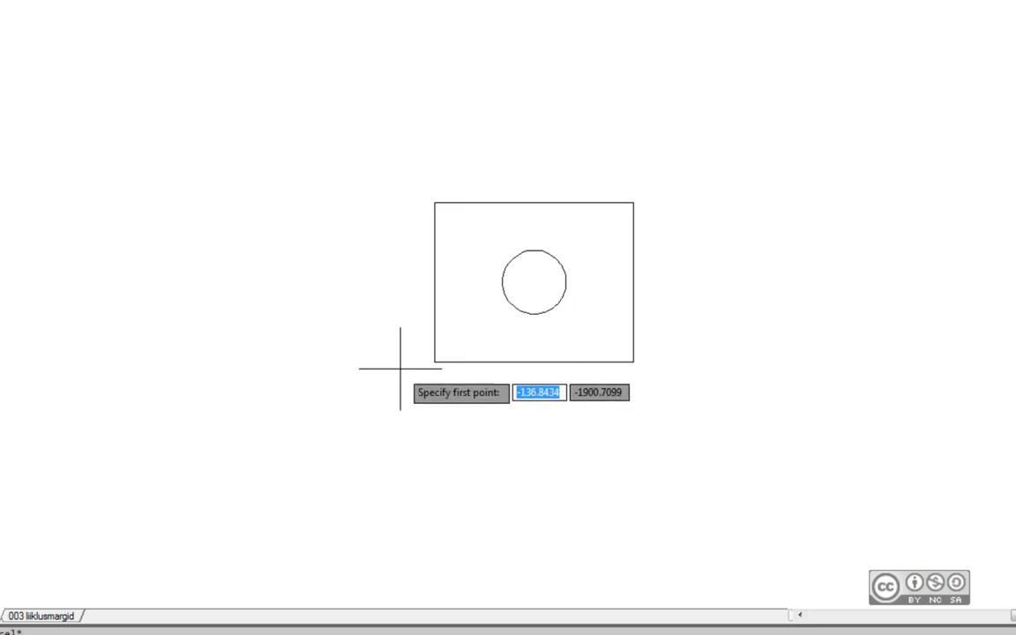
click(434, 362)
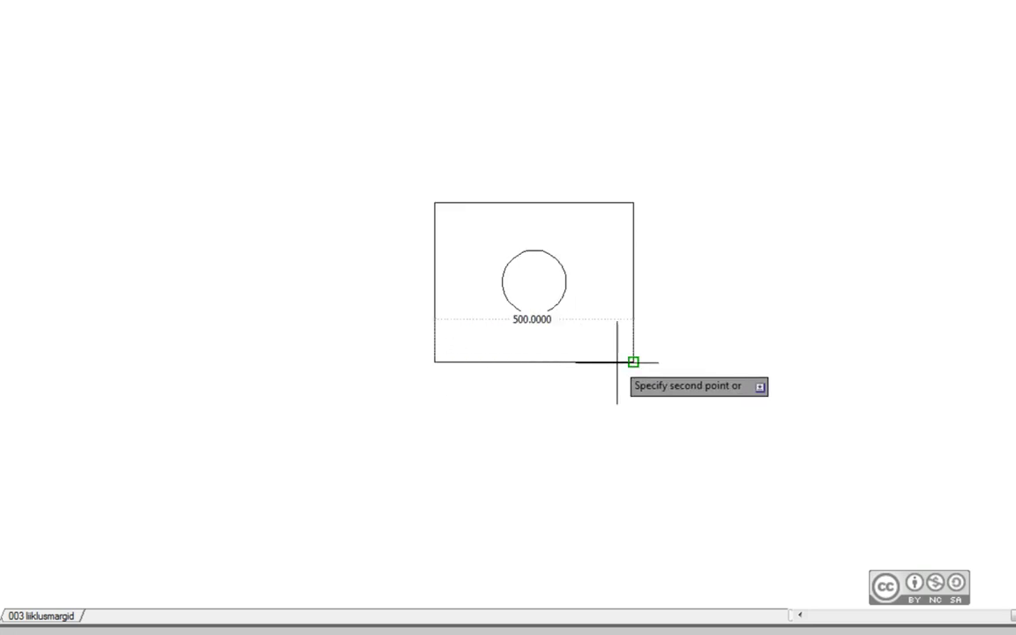
click(616, 362)
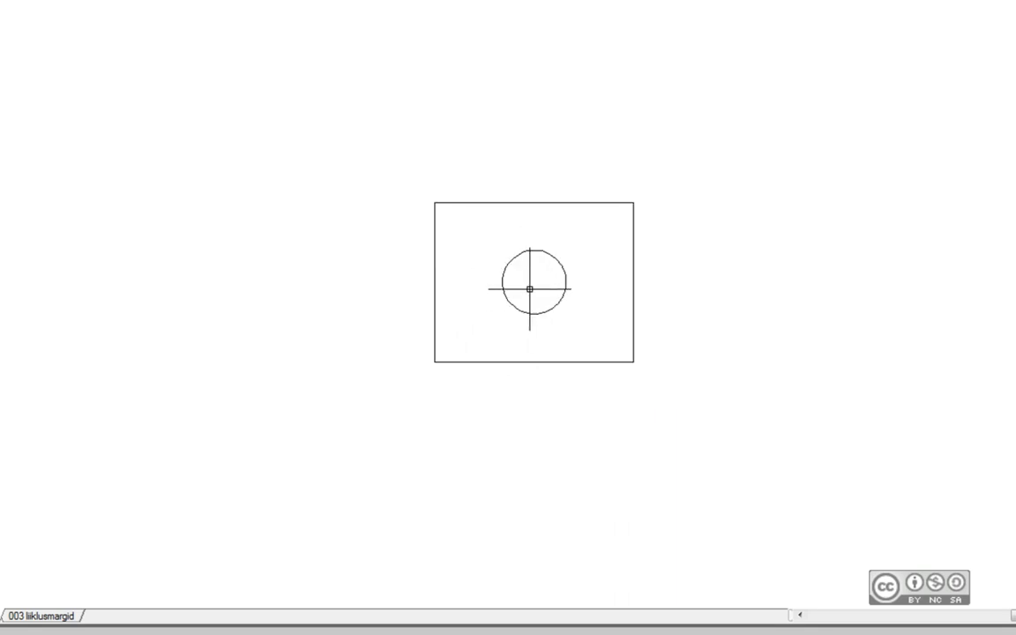
click(436, 279)
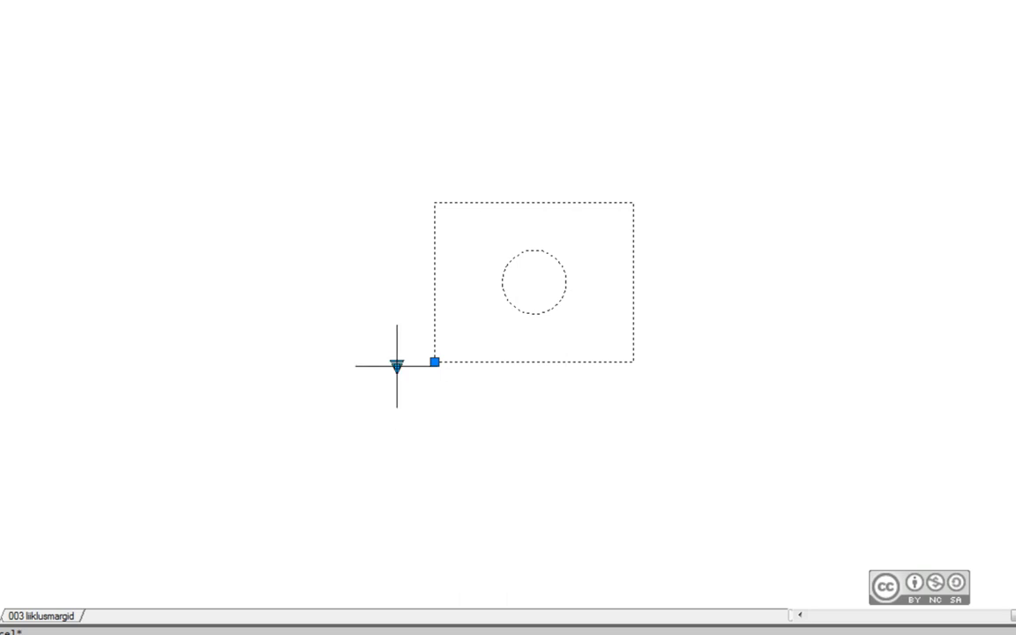
click(397, 365)
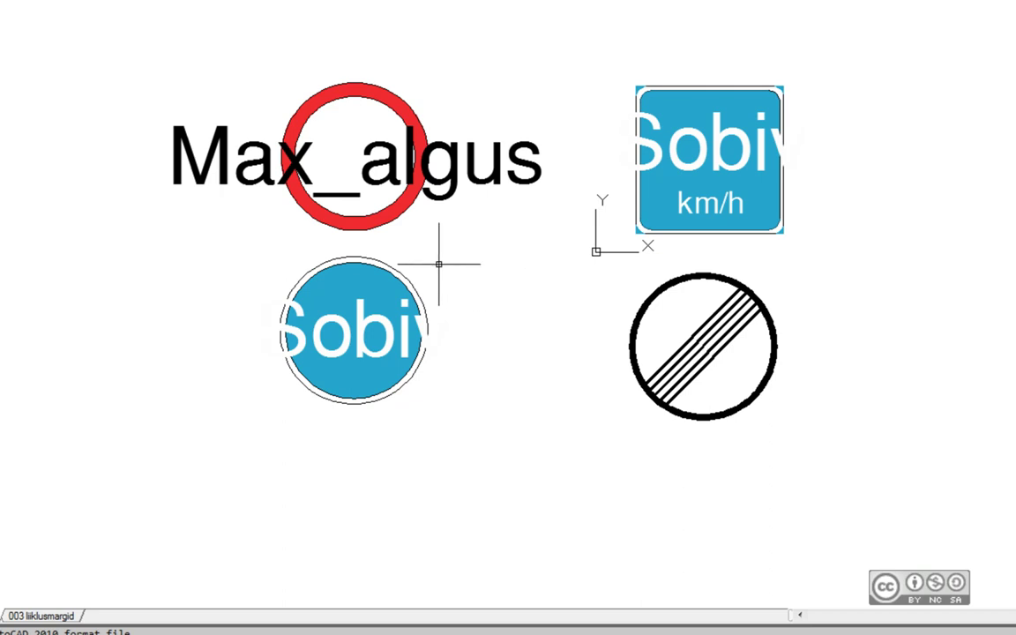
click(372, 88)
key(Return)
click(345, 138)
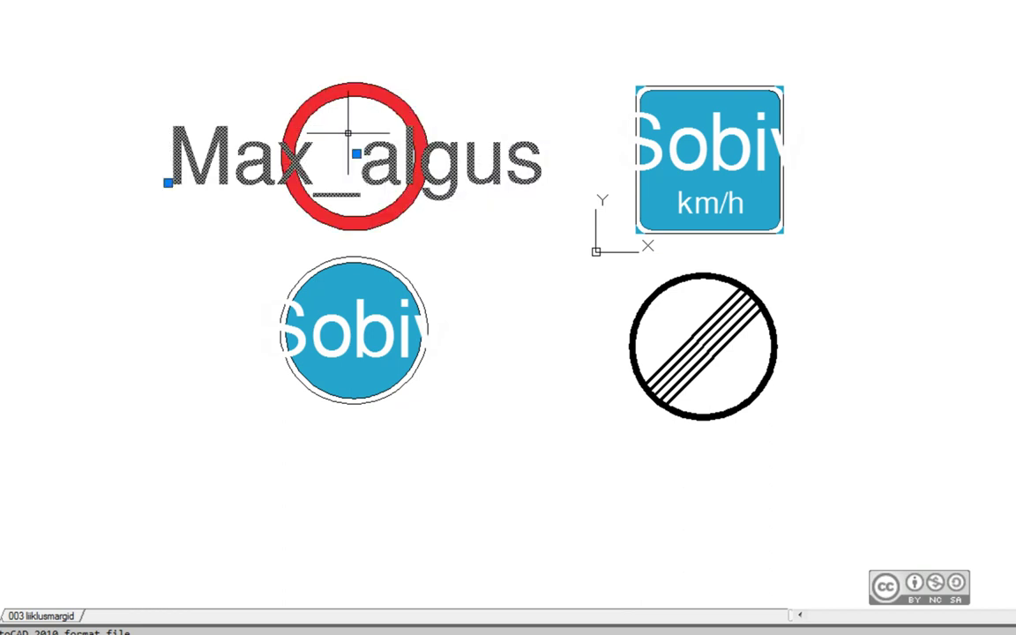
key(Escape)
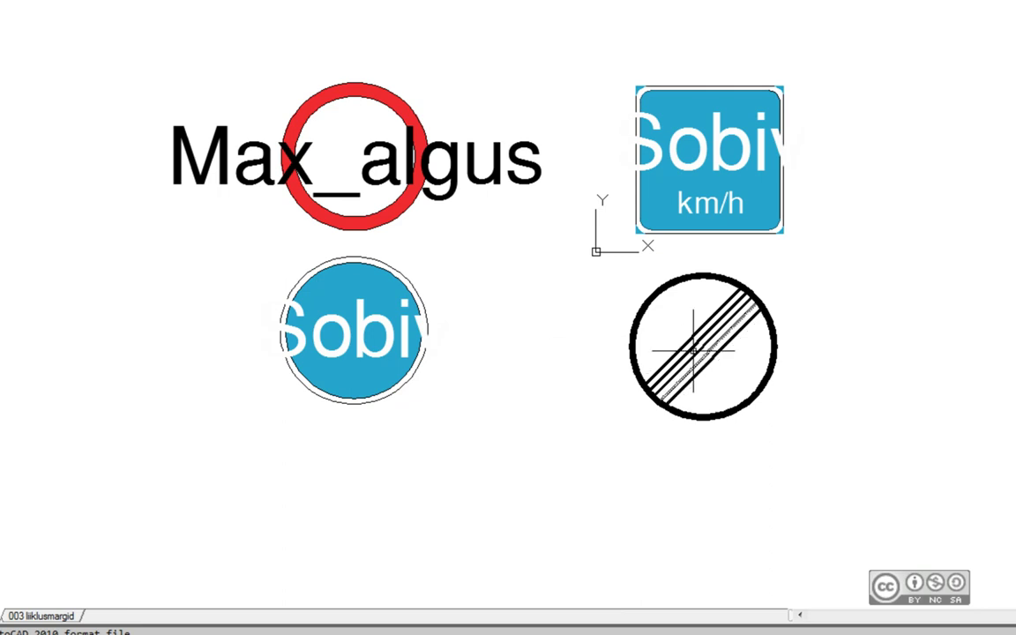
click(725, 365)
click(688, 316)
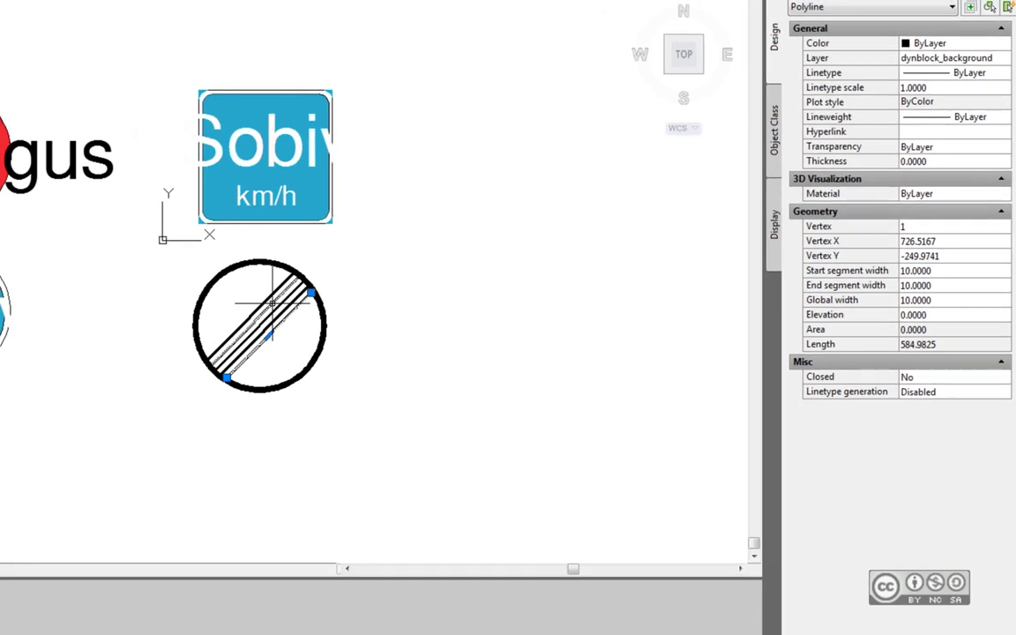
key(Escape)
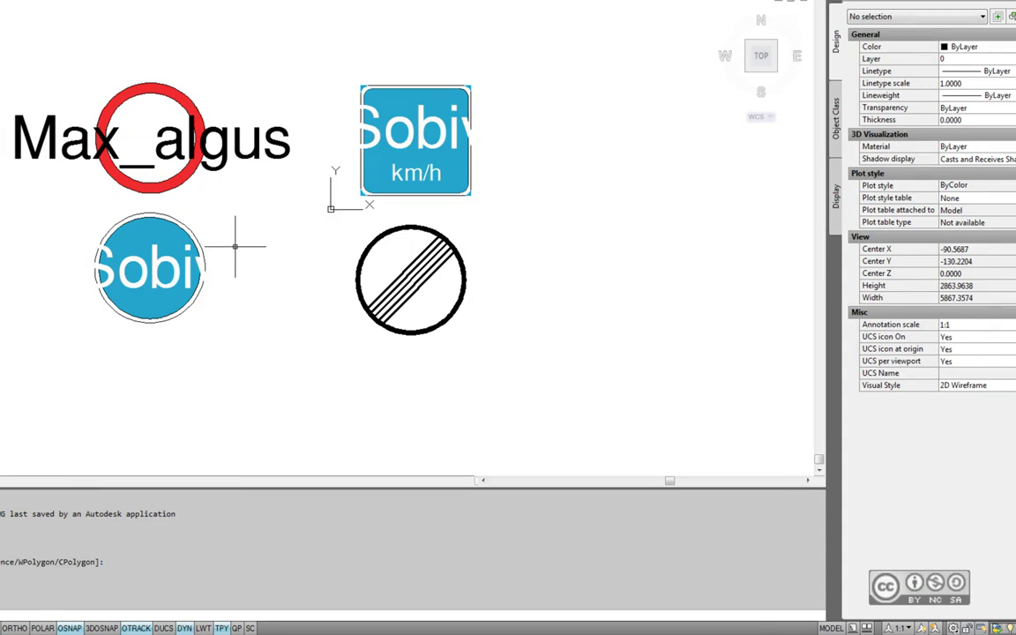
middle_drag(221, 197, 152, 243)
scroll(415, 227, down, 3)
middle_drag(370, 160, 256, 170)
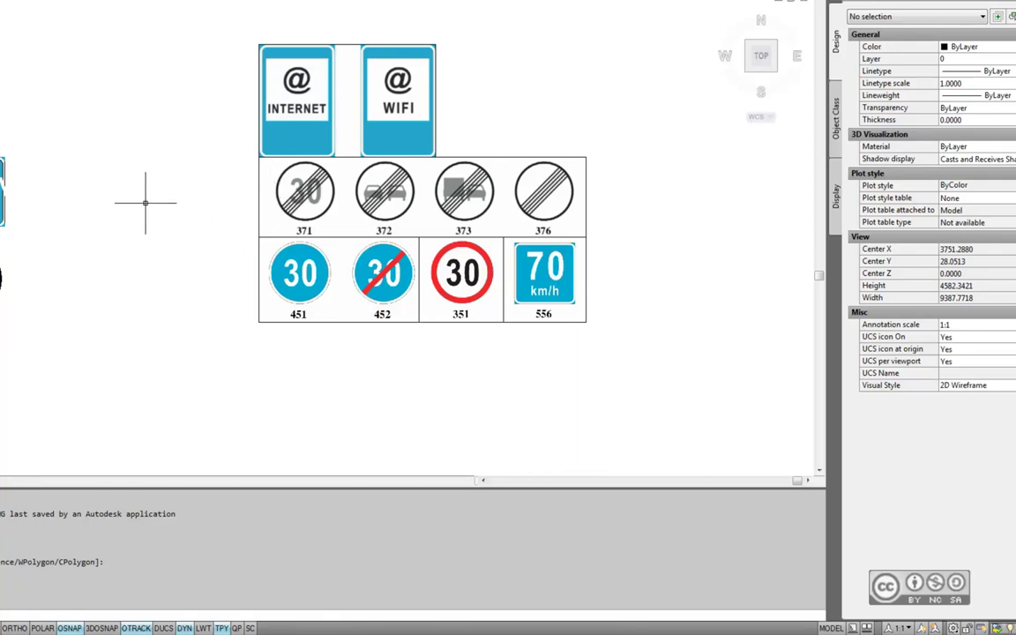
scroll(146, 199, up, 2)
middle_drag(146, 199, 334, 89)
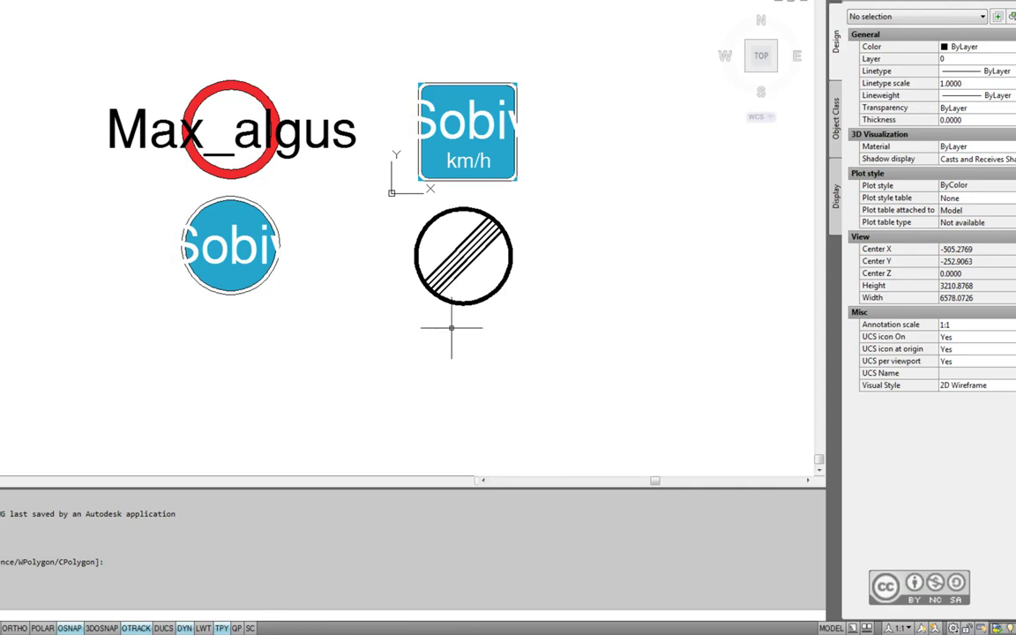
click(293, 158)
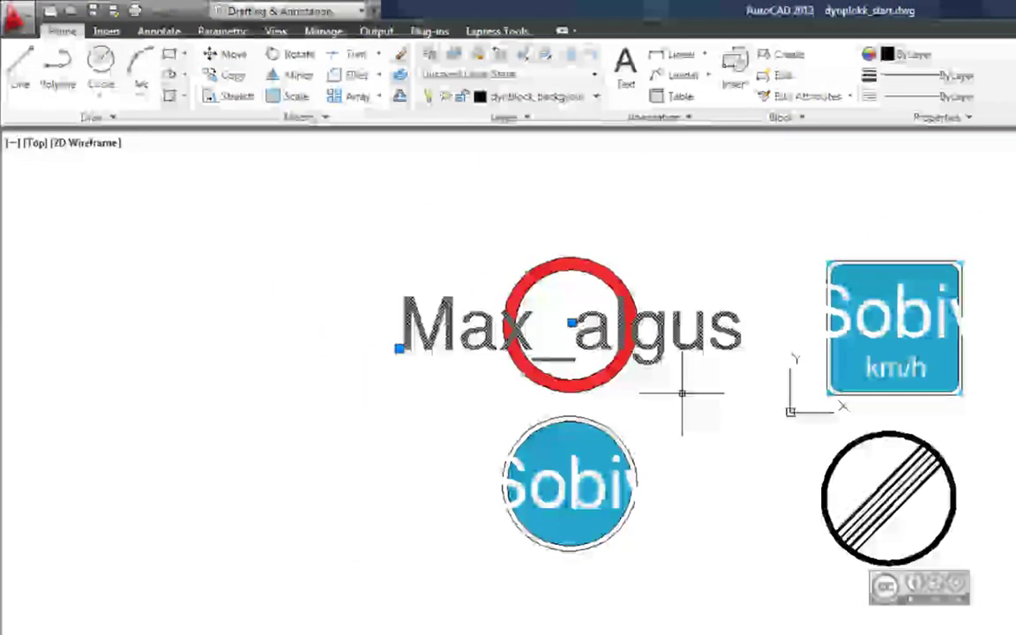
- Open the Attribute Definition dialog via Insert > Define Attributes
key(Escape)
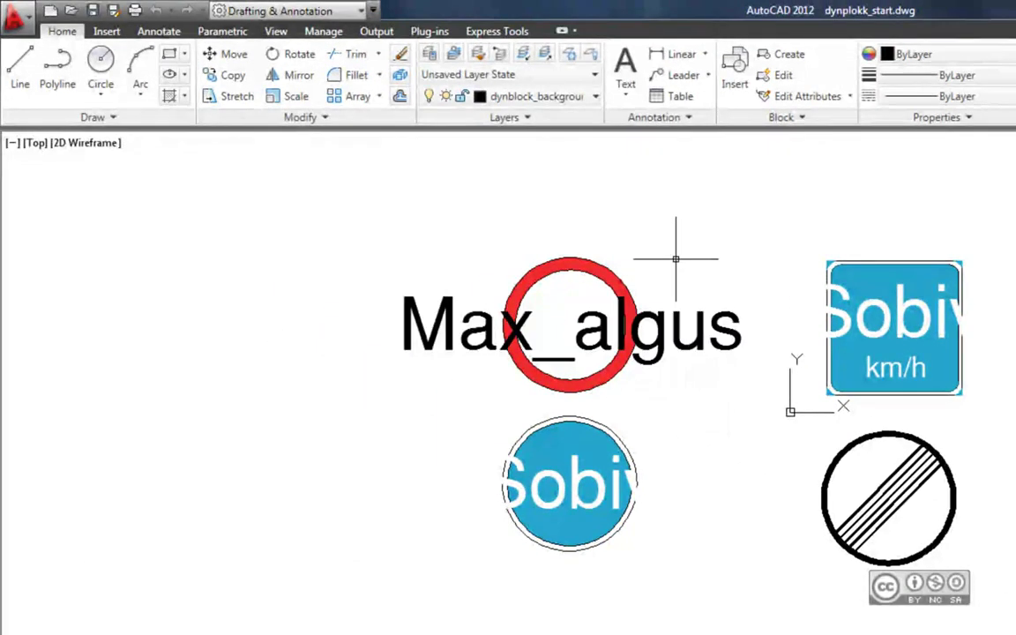
click(107, 31)
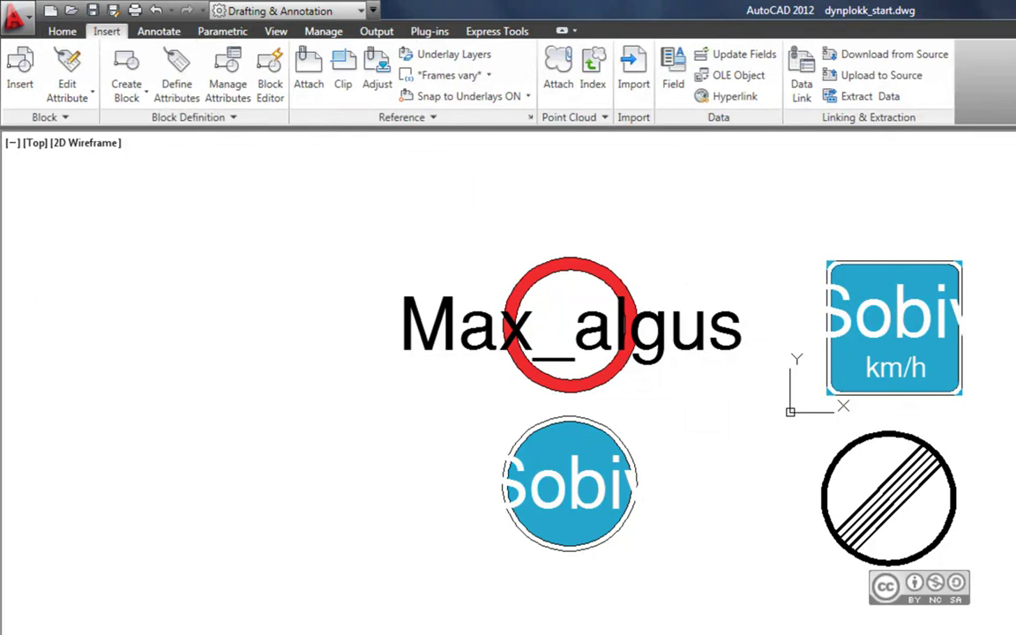
click(176, 75)
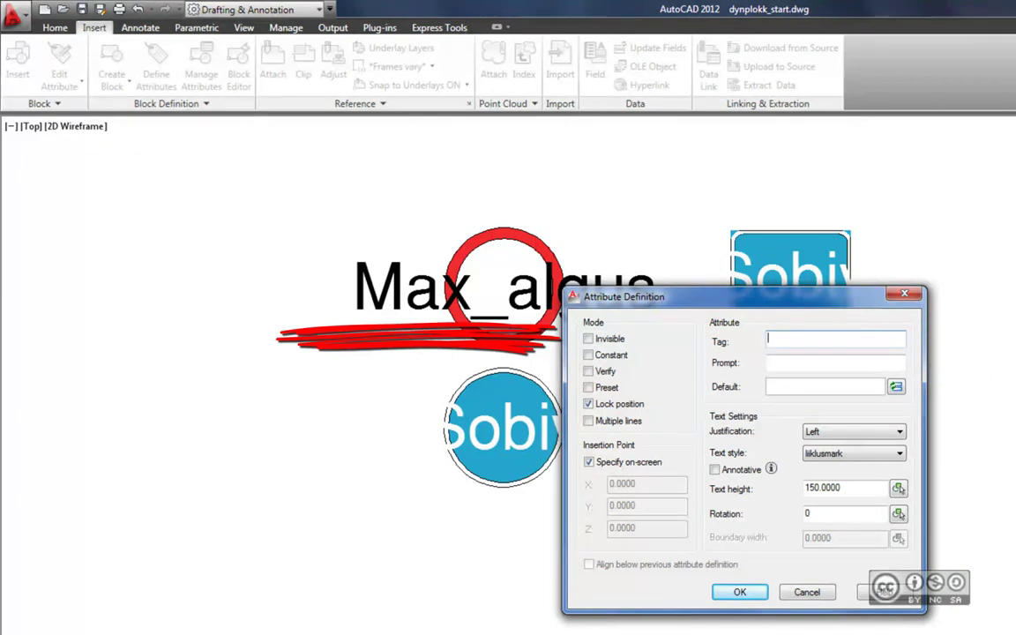
- Look through the Tag, Prompt, Default and Justification settings, then close the dialog without adding an attribute
click(807, 362)
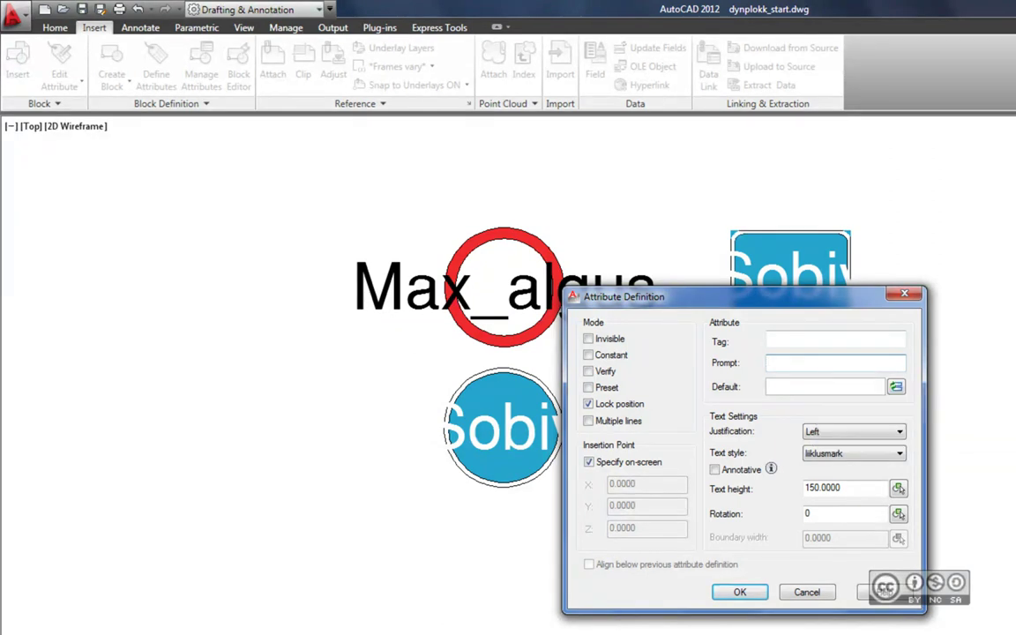
click(825, 386)
drag(661, 296, 780, 317)
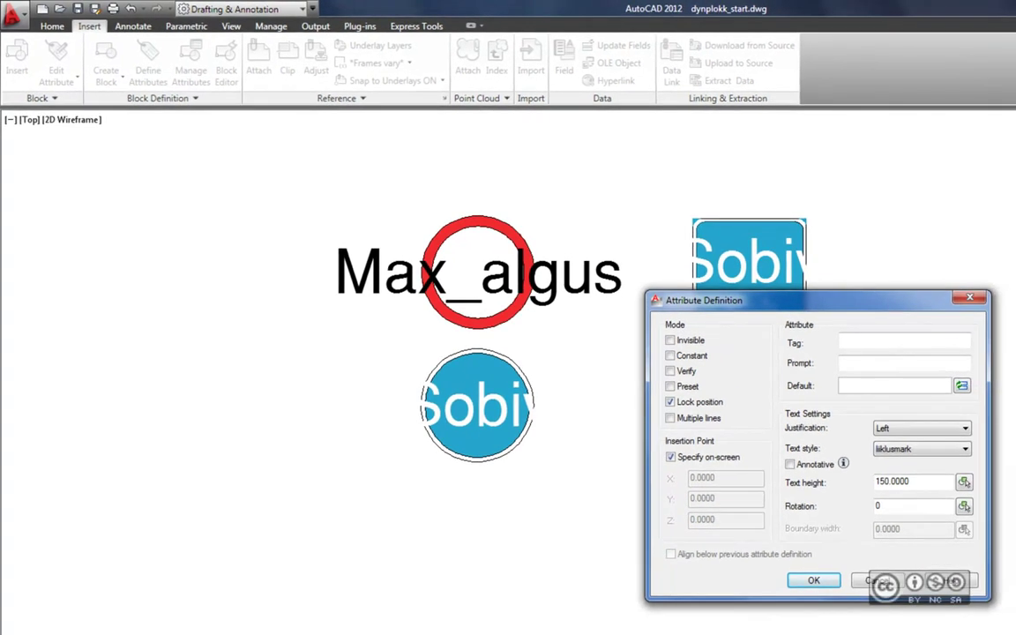
click(922, 428)
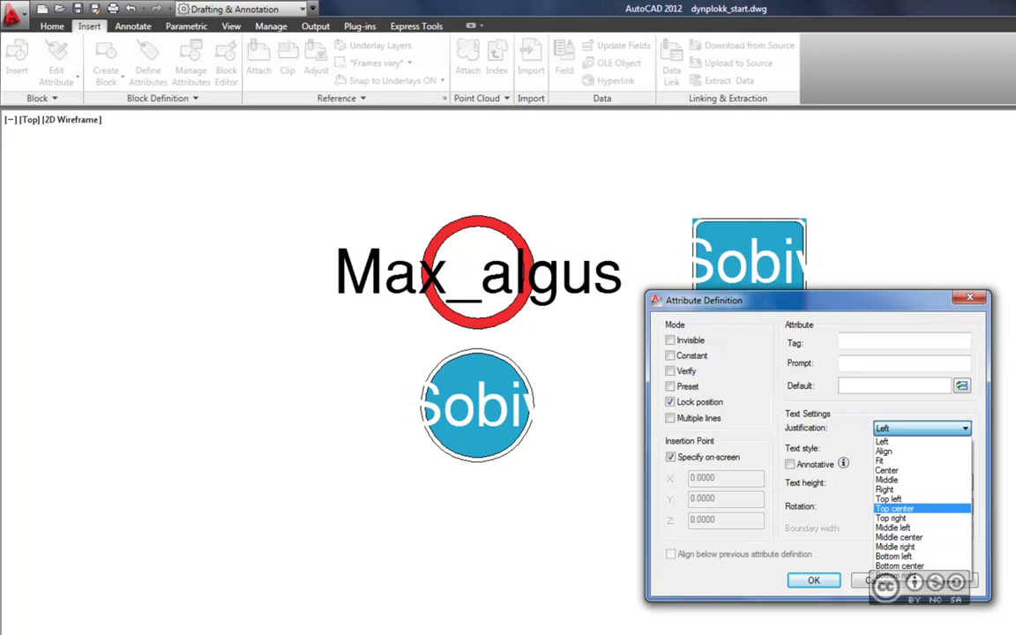
mouse_move(980, 345)
middle_down()
mouse_move(447, 317)
mouse_move(865, 333)
mouse_move(910, 380)
middle_up()
middle_drag(541, 367, 572, 334)
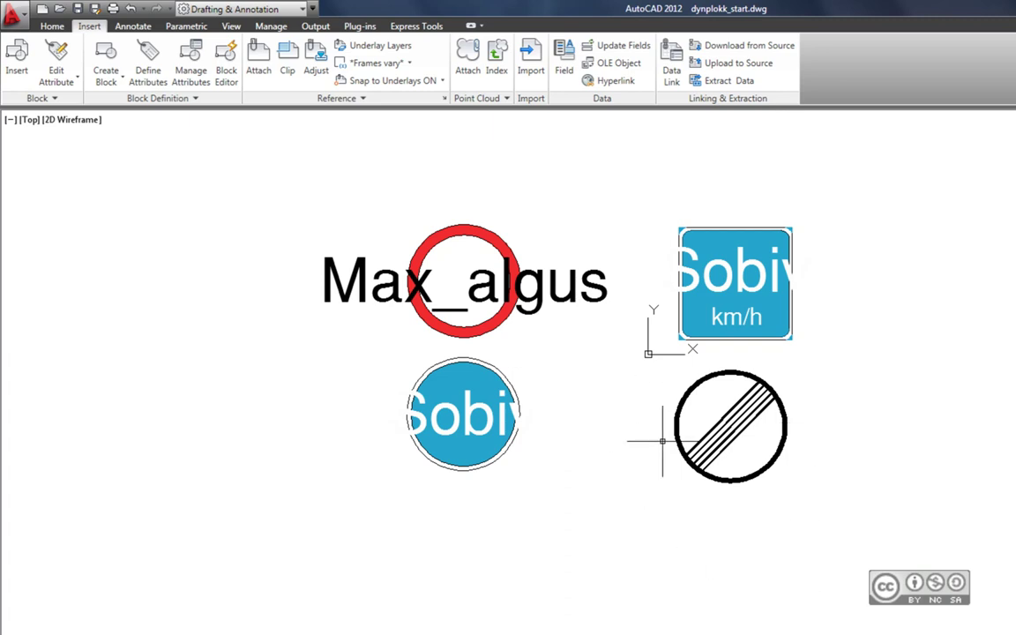
- Inspect the striped end-of-limit sign and the red circle sign
scroll(686, 388, up, 2)
click(680, 396)
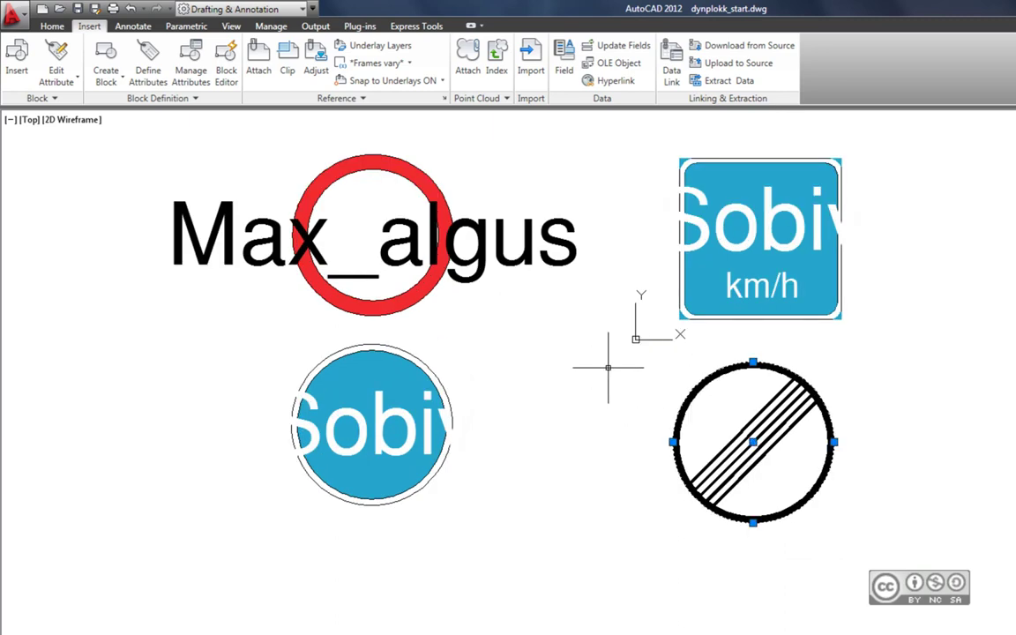
key(Escape)
click(322, 170)
key(Escape)
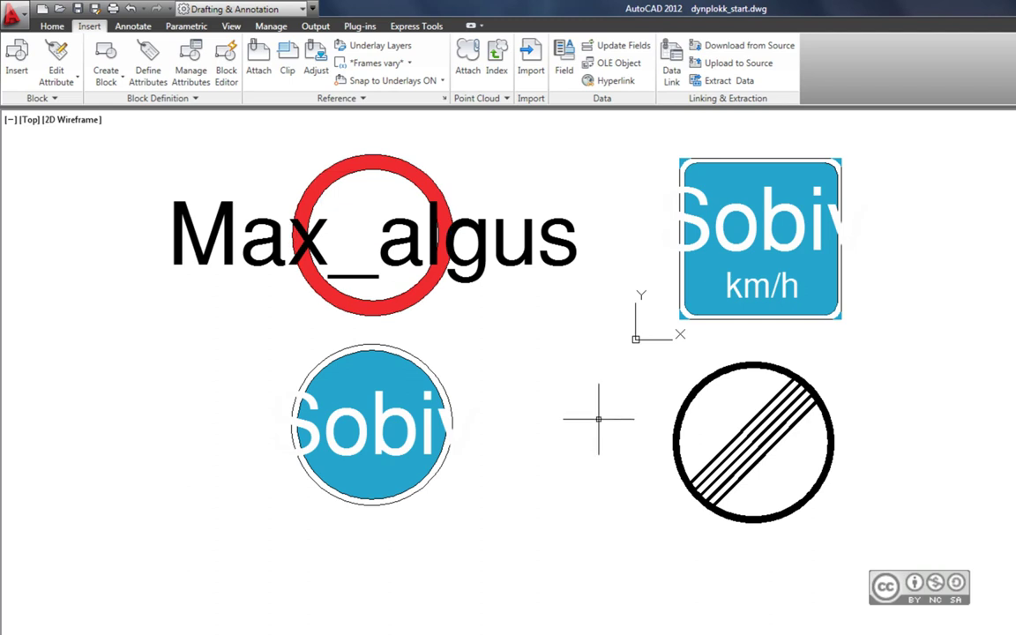
middle_drag(494, 362, 490, 391)
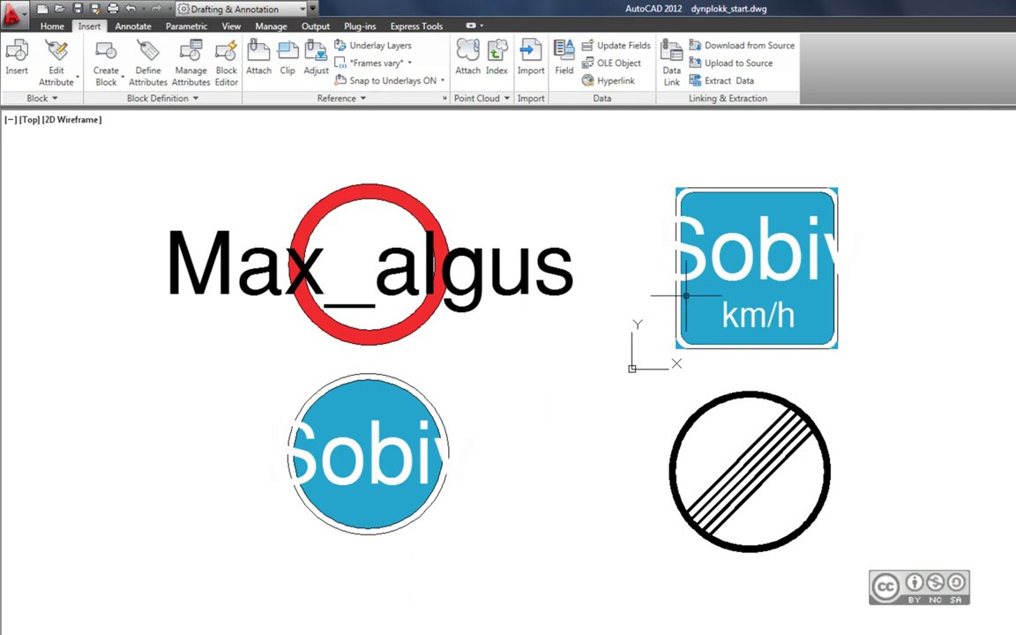
- Delete the Sobiv text from the blue square sign and check the remaining circle signs
click(724, 281)
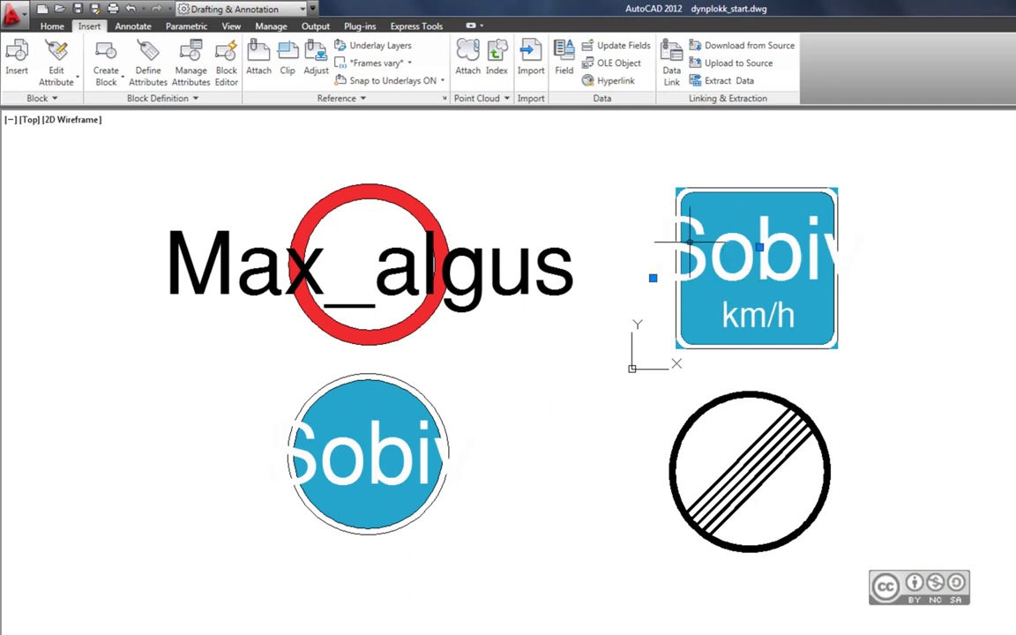
key(Delete)
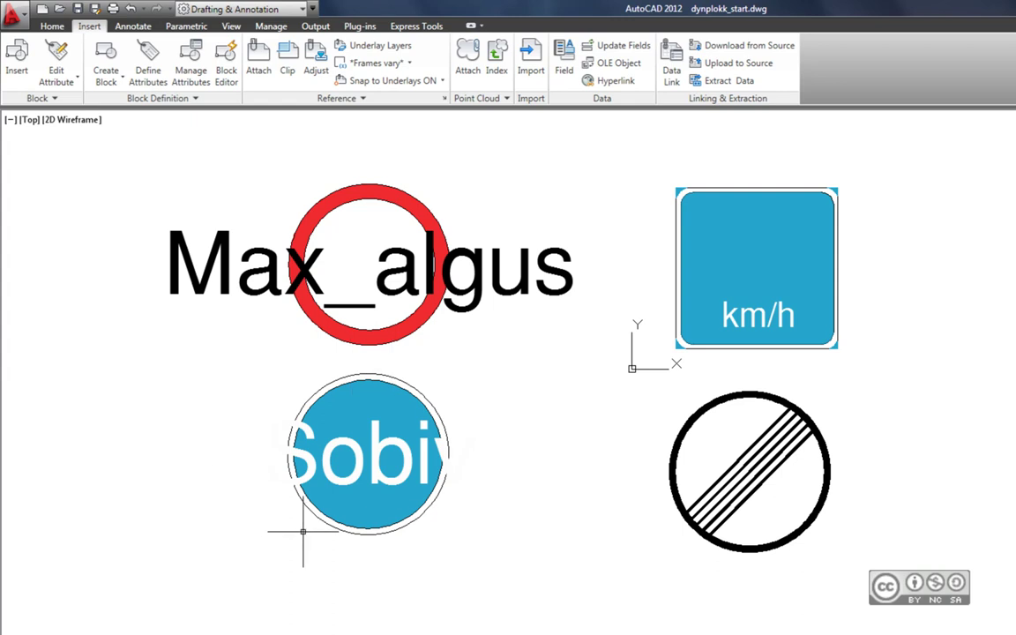
click(423, 390)
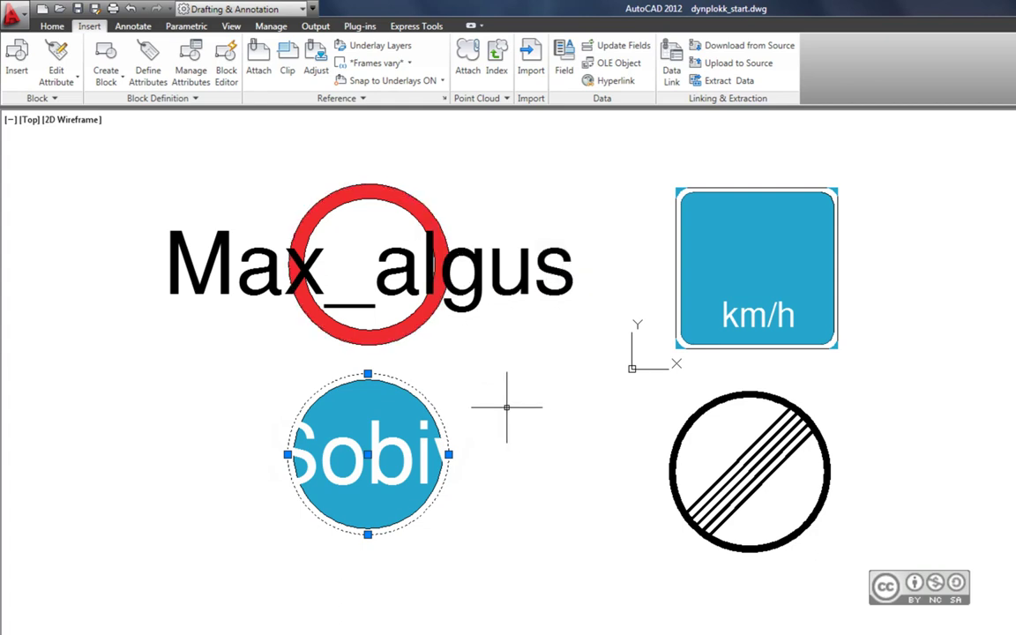
key(Escape)
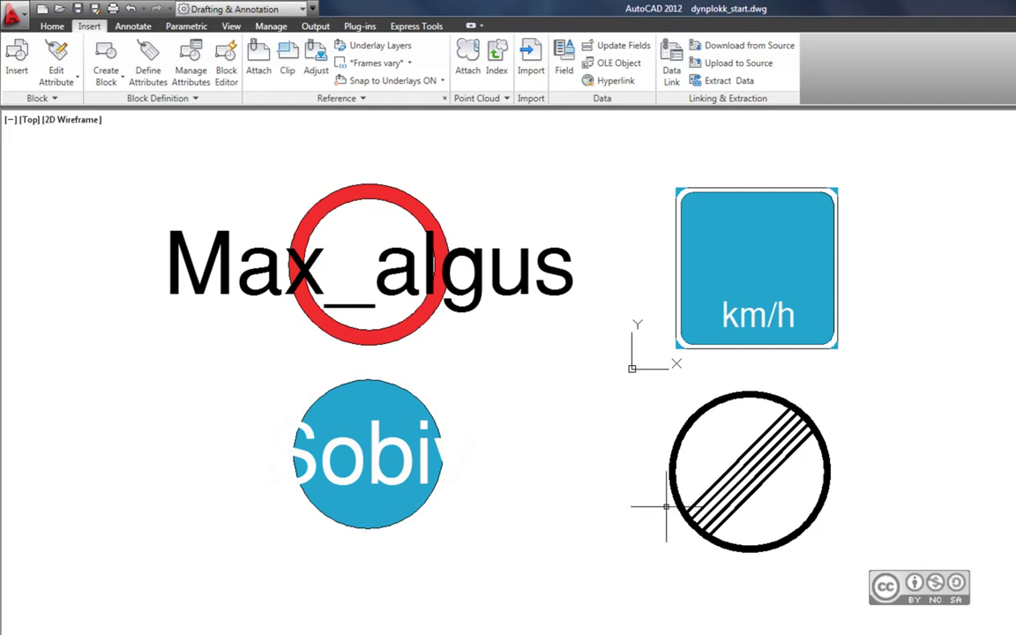
click(695, 412)
key(Escape)
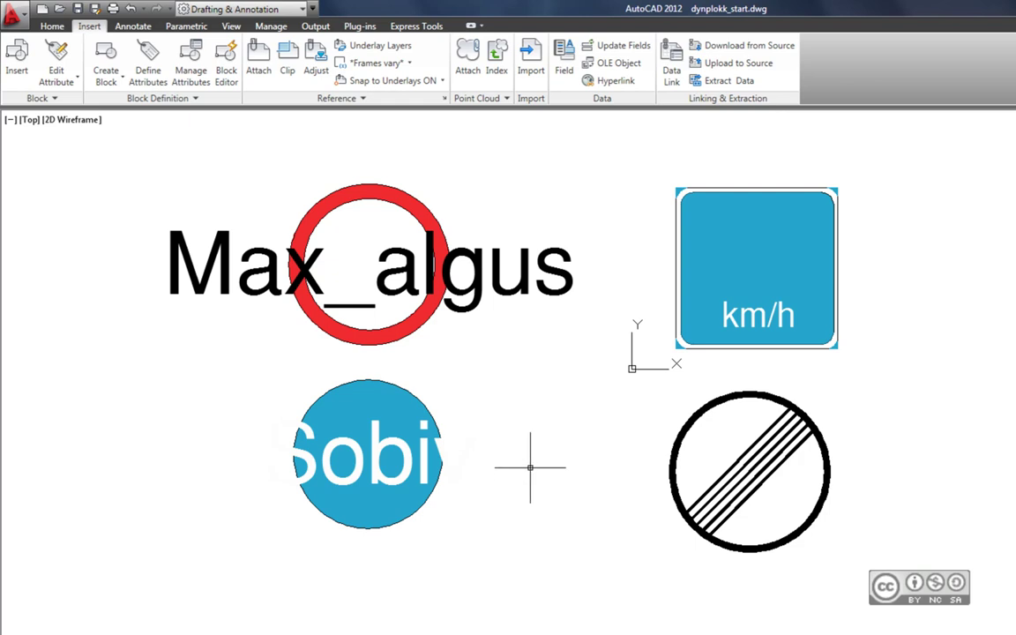
middle_drag(544, 481, 569, 488)
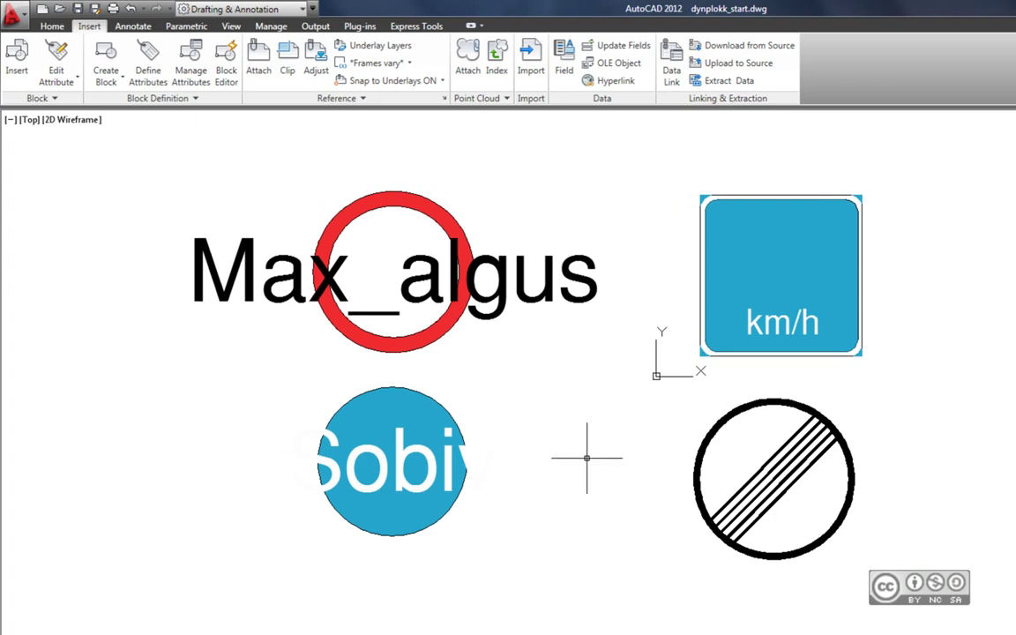
click(117, 145)
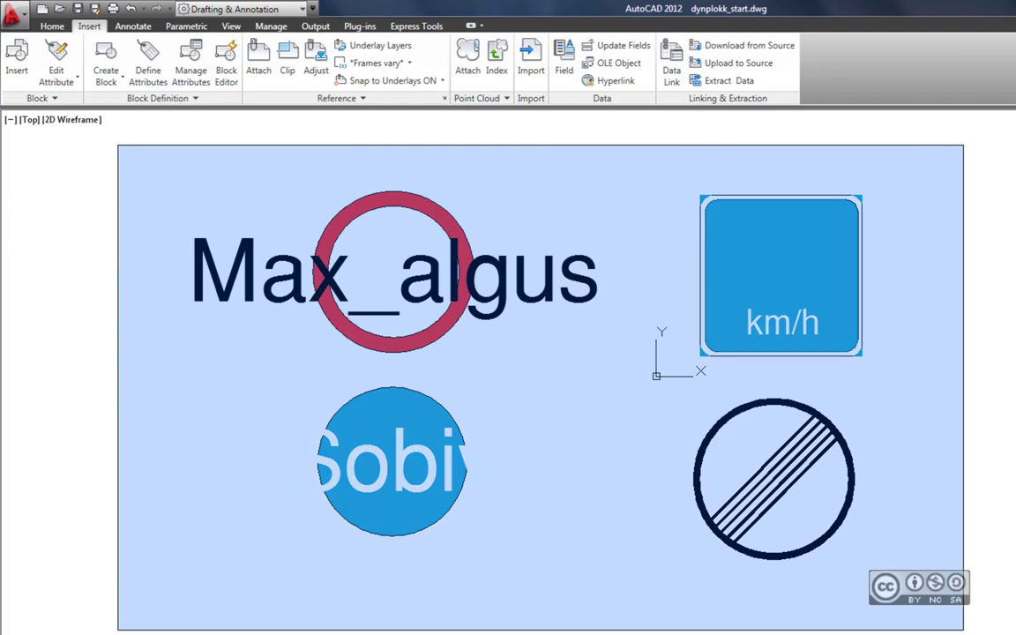
- Window-select all four signs and start the kiiruspirang block, choosing Pick point
click(909, 569)
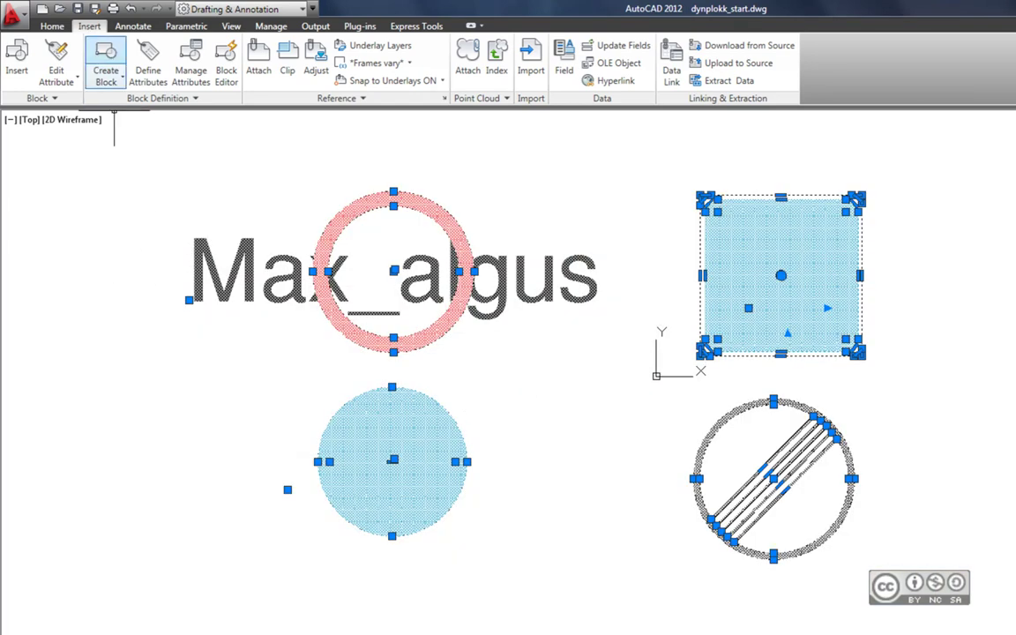
click(105, 54)
text(kiiruspiirang)
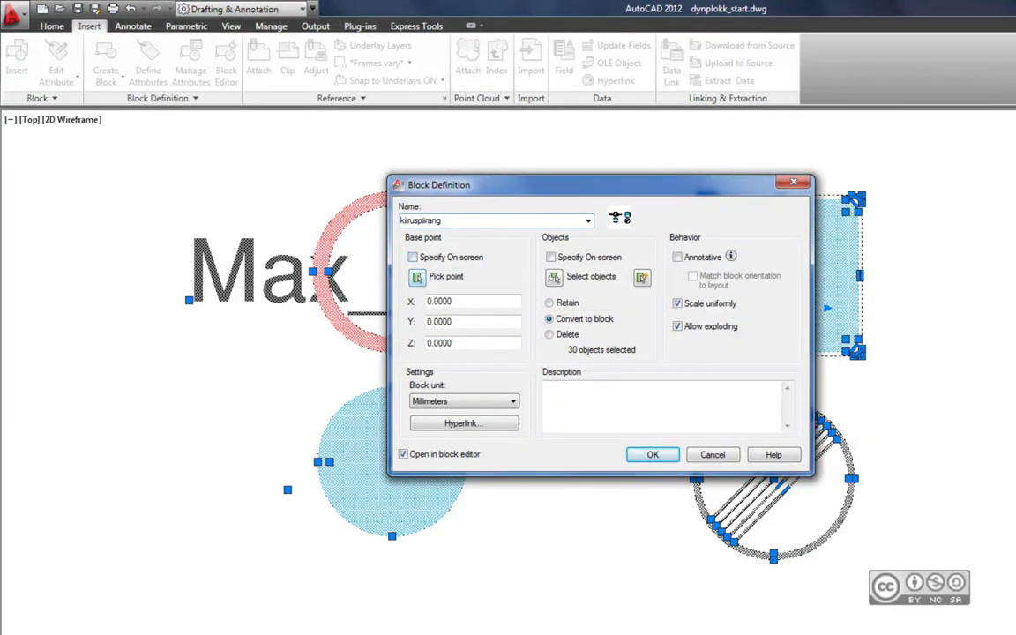
click(416, 280)
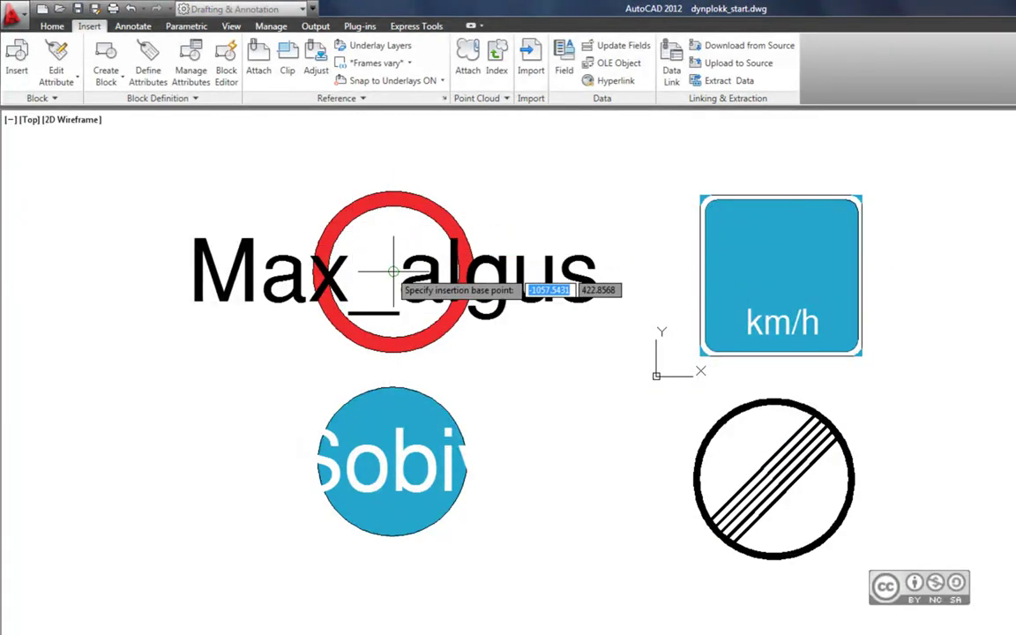
- Place the base point at the red circle's centre, keep Open in block editor on, and create kiiruspiirang
click(394, 271)
drag(459, 184, 645, 180)
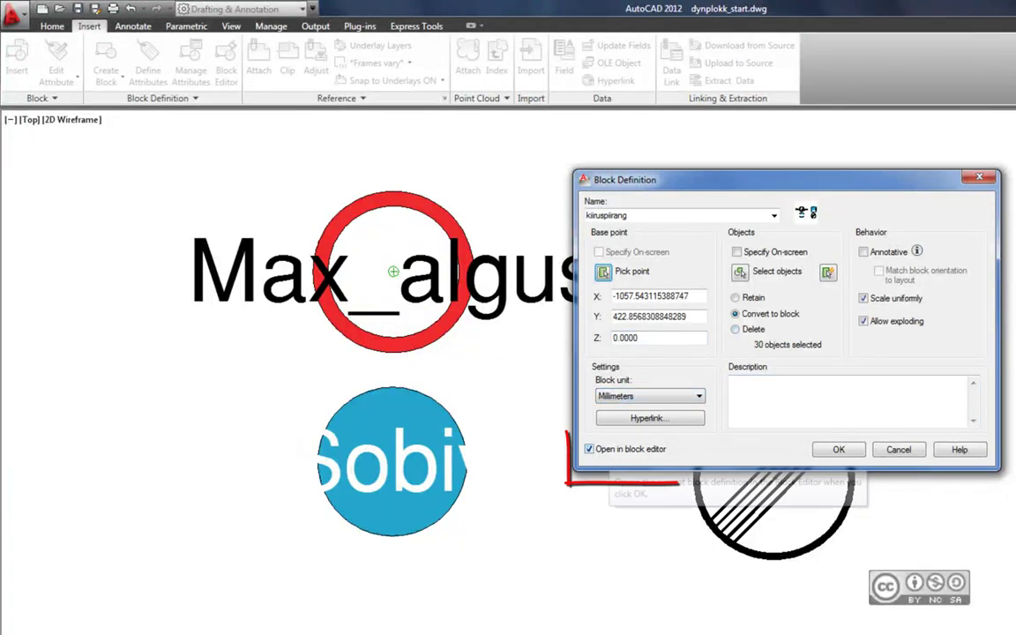
click(589, 449)
click(589, 449)
click(590, 449)
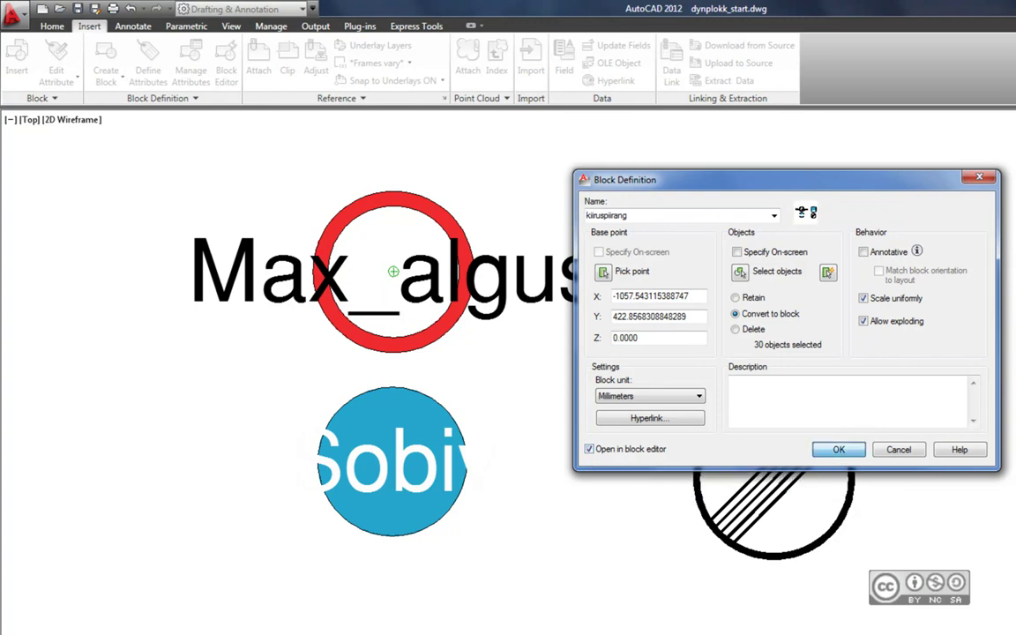
key(Return)
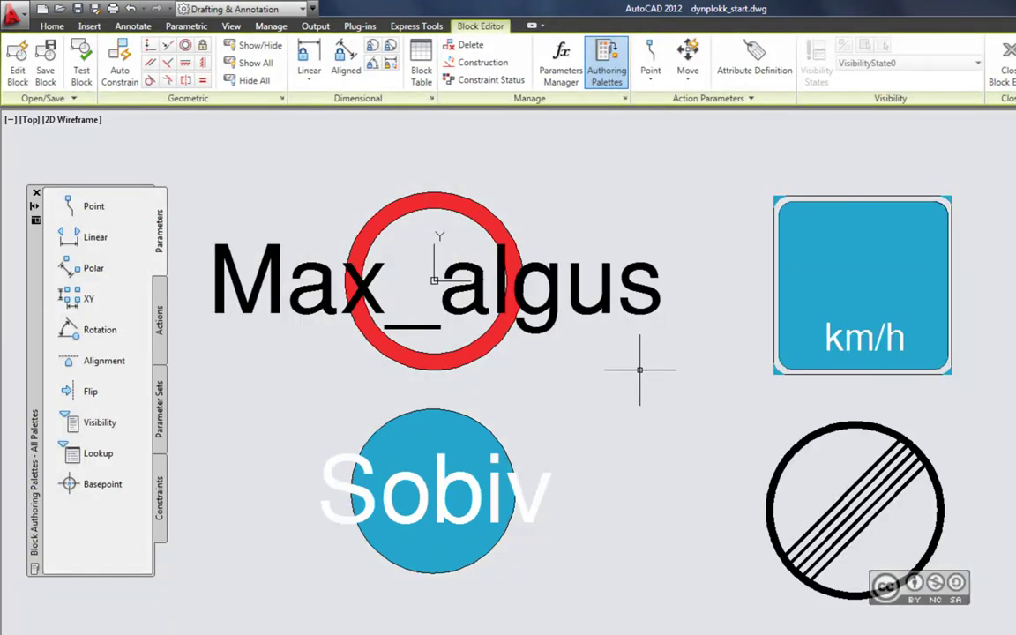
- Zoom out and back in on the four sign designs in the Block Editor
scroll(604, 367, down, 4)
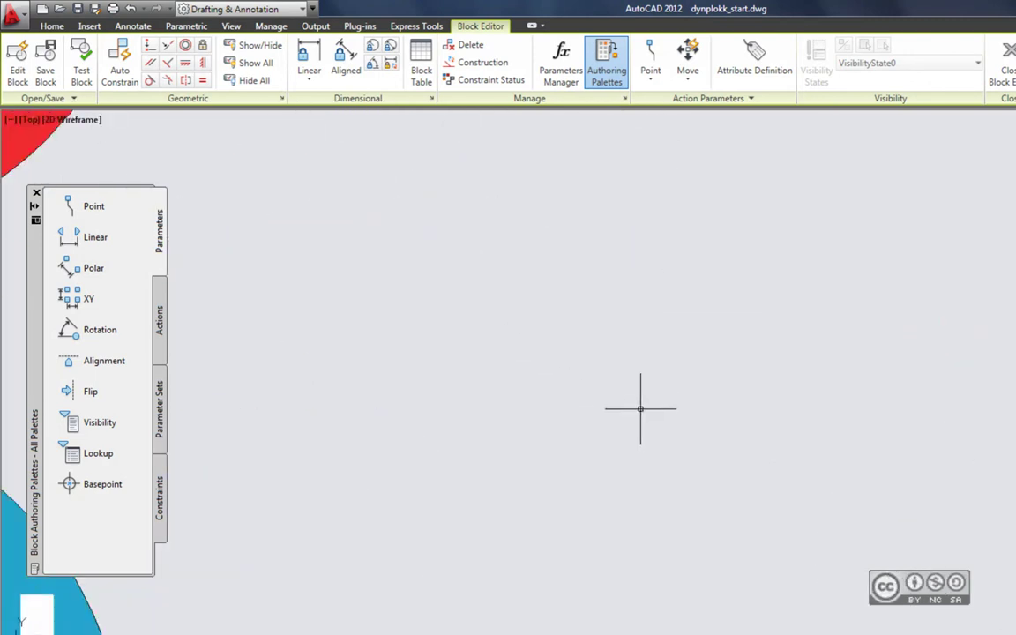
scroll(594, 342, up, 4)
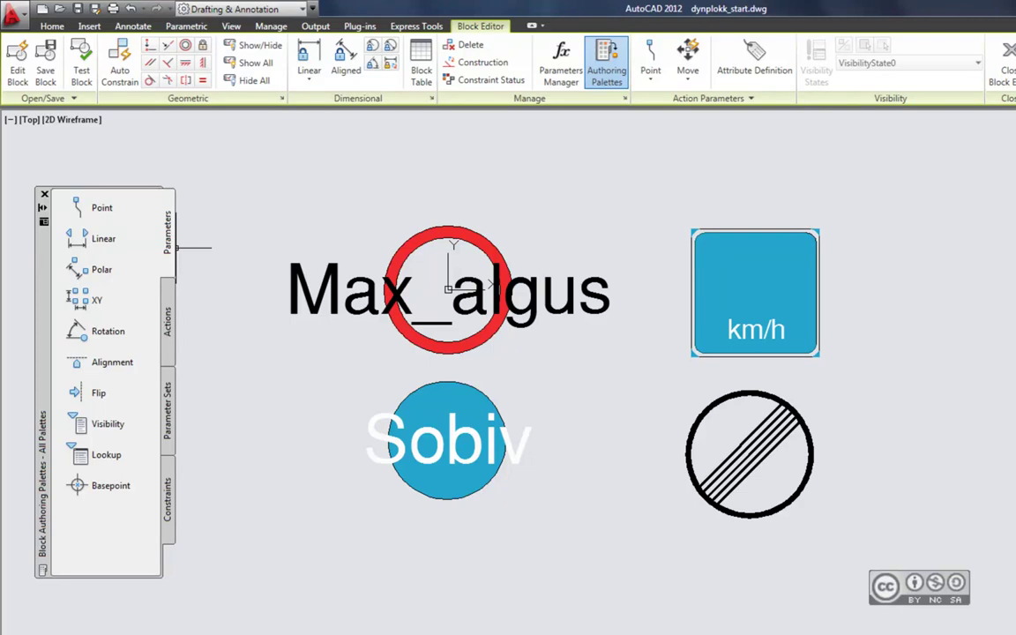
- Place a Visibility parameter just right of the red-ringed sign in the kiiruspiirang block
click(168, 322)
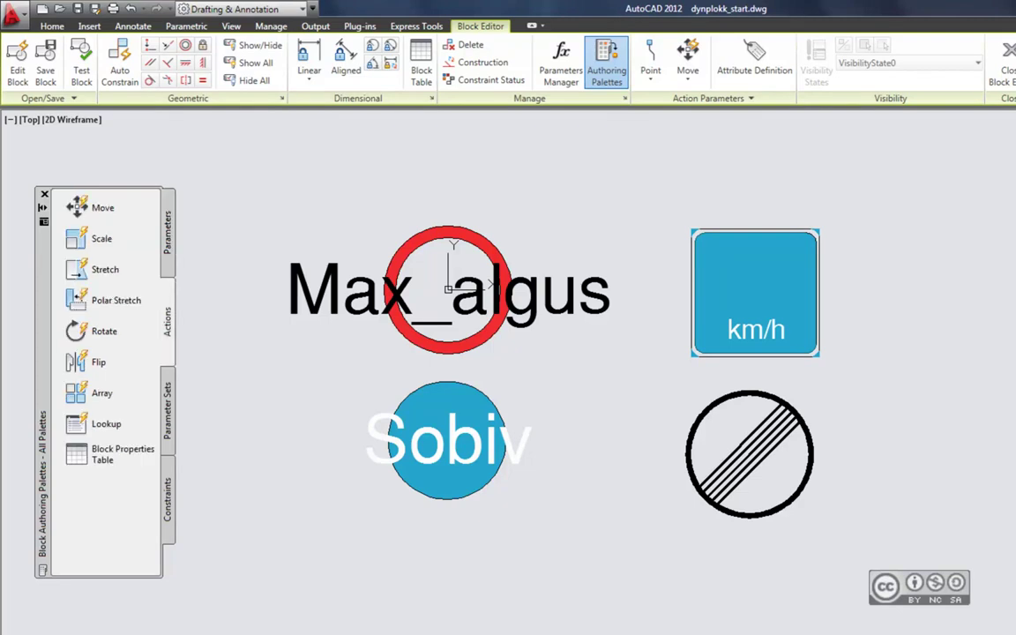
click(168, 231)
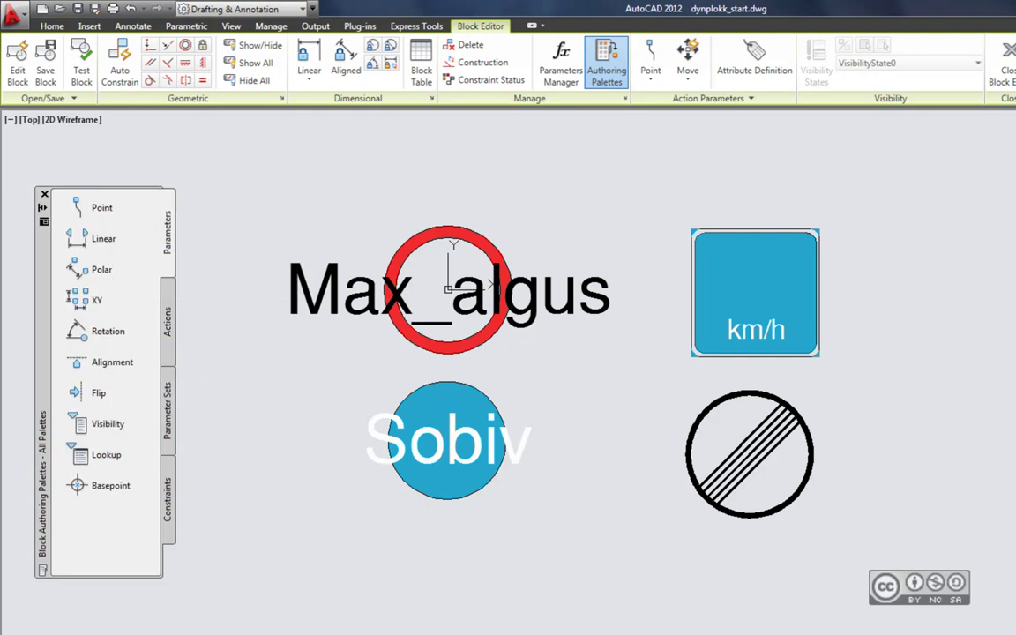
click(167, 322)
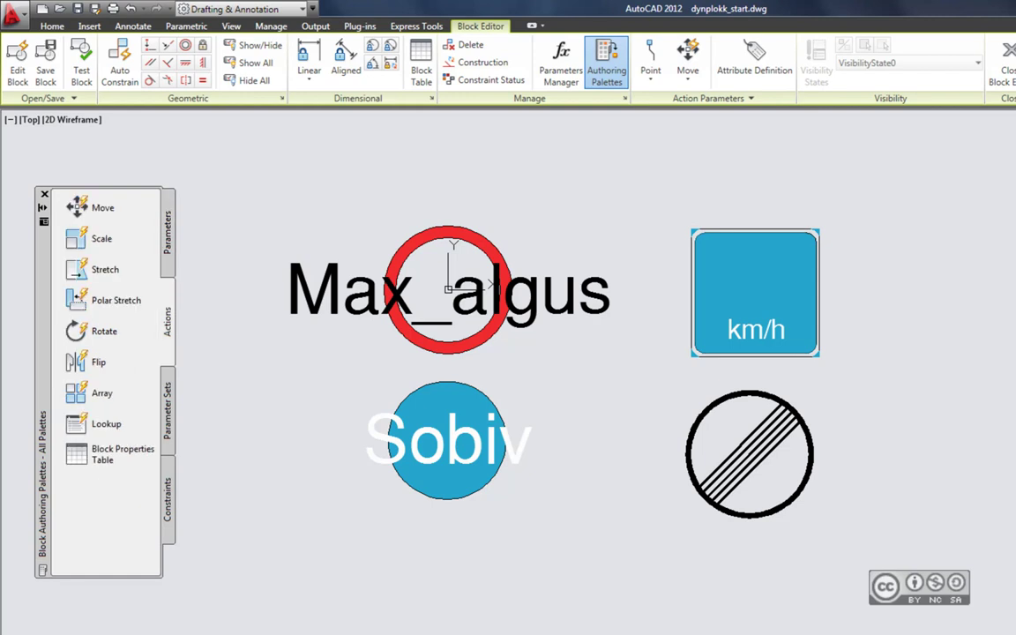
click(168, 231)
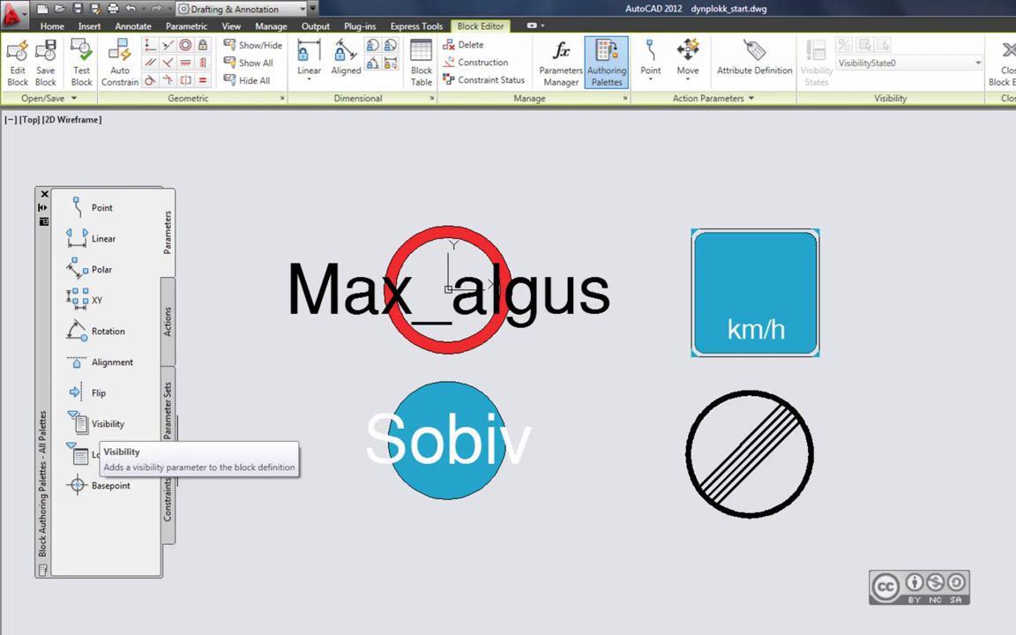
click(95, 424)
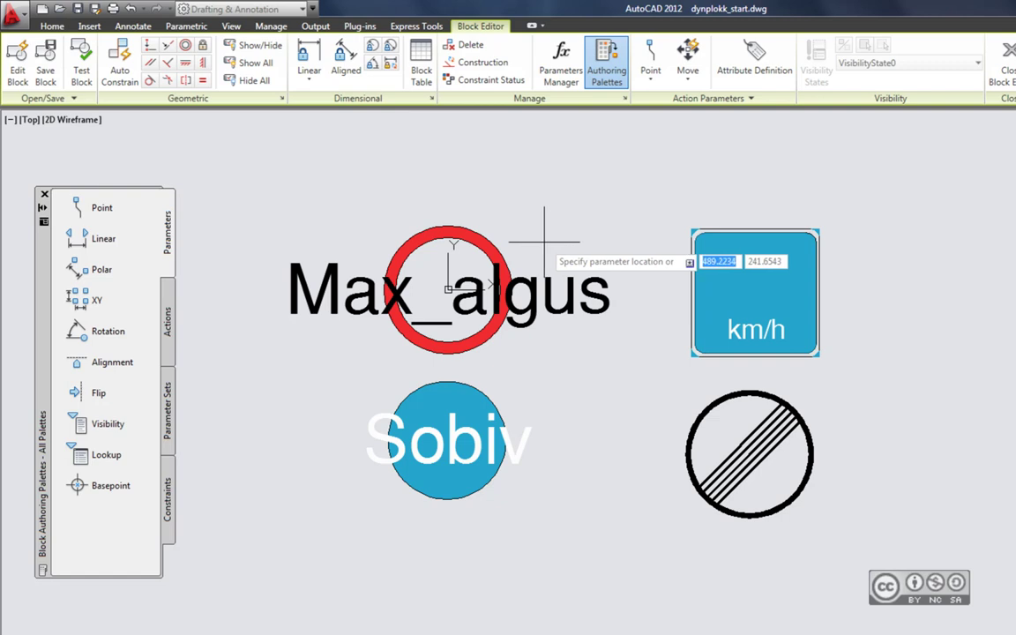
click(544, 241)
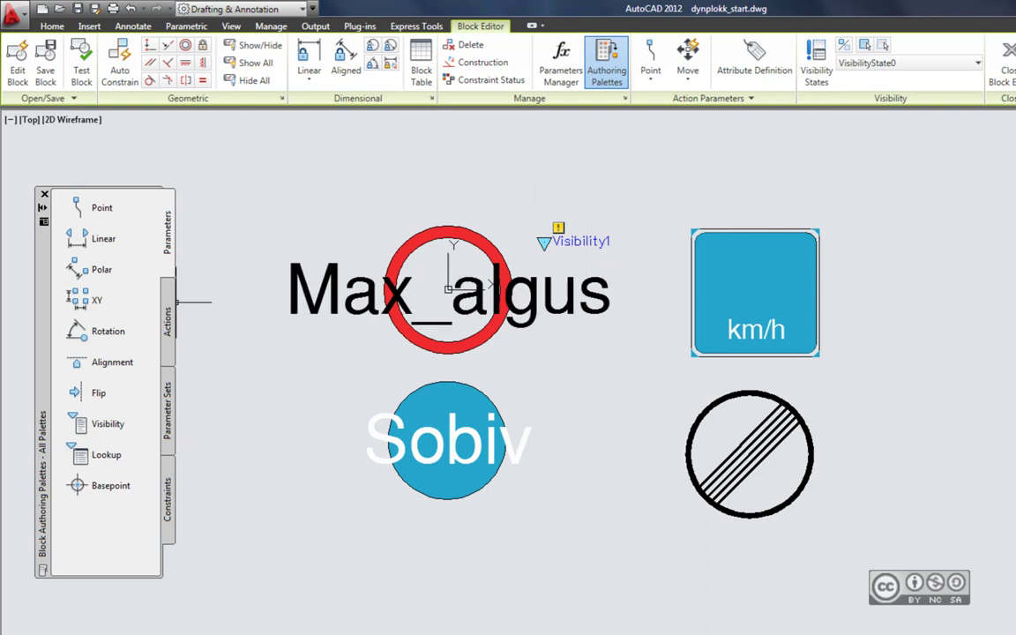
click(167, 314)
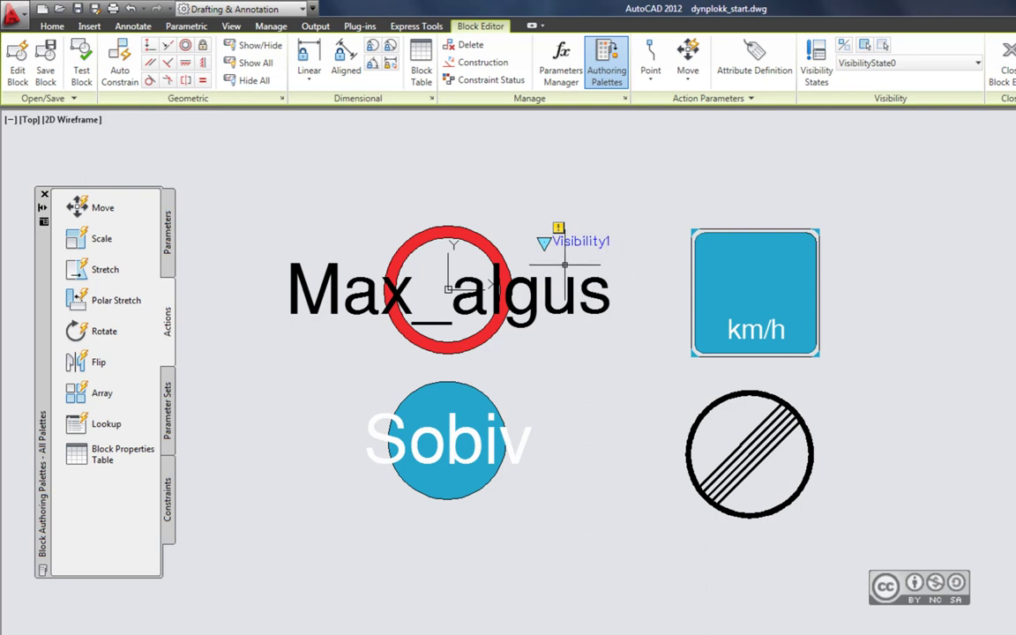
click(168, 231)
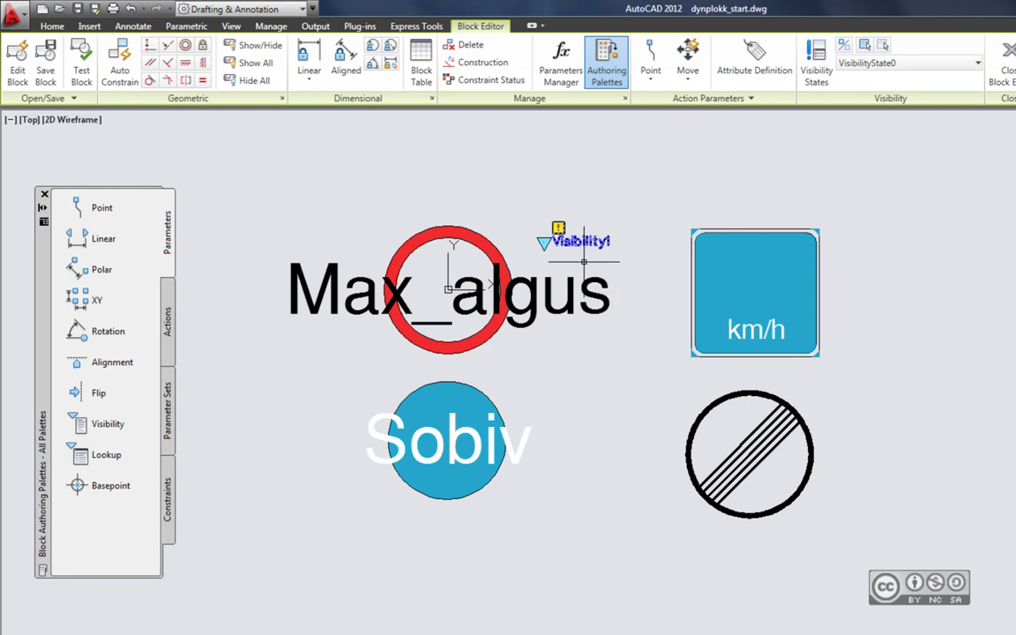
- Open Visibility1's states, move the dialog aside, and rename VisibilityState0 to 'Maksium'
double_click(584, 241)
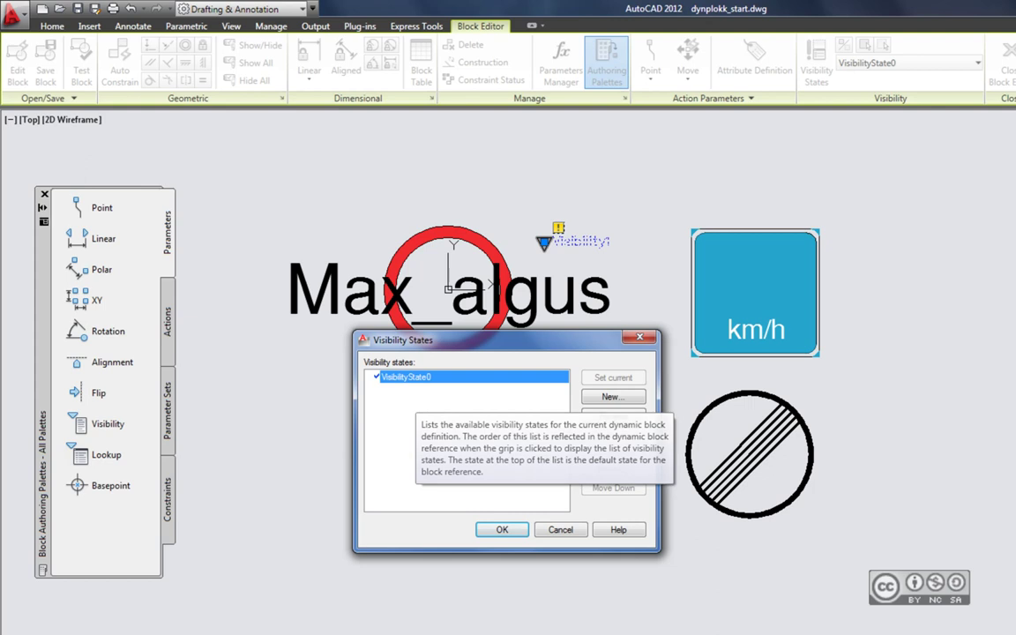
drag(423, 339, 556, 482)
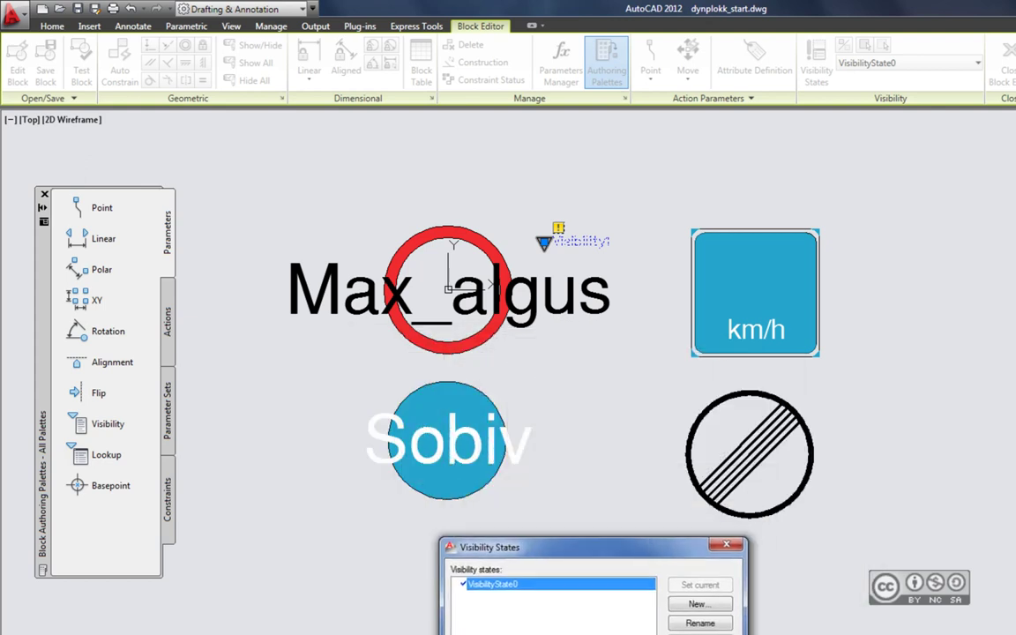
drag(556, 482, 623, 390)
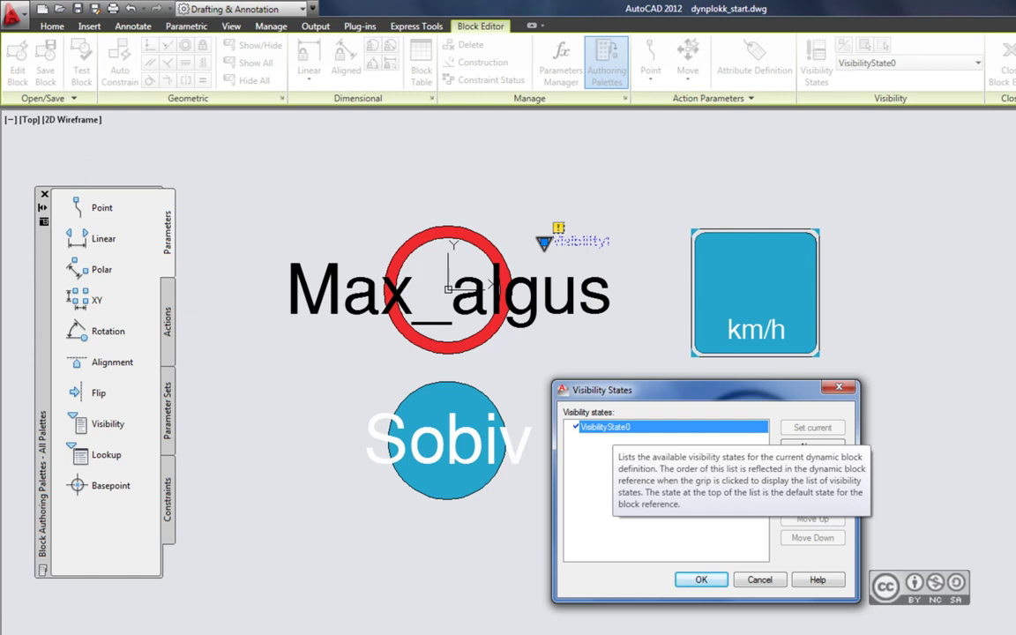
click(813, 466)
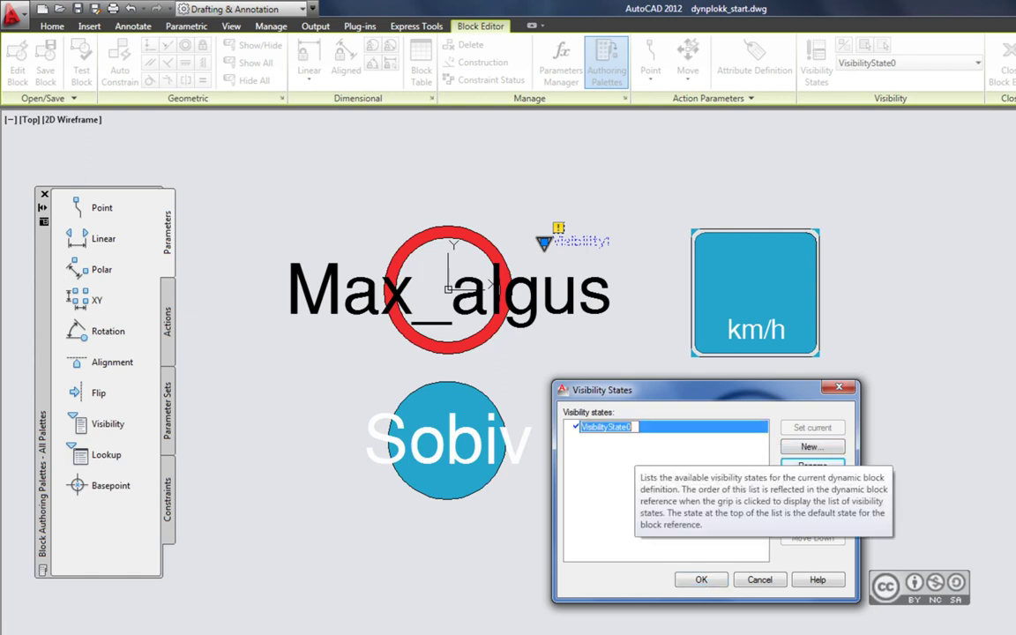
text(Maksium)
- Confirm the Maksium name and add a new visibility state named 'Vähim'
key(Return)
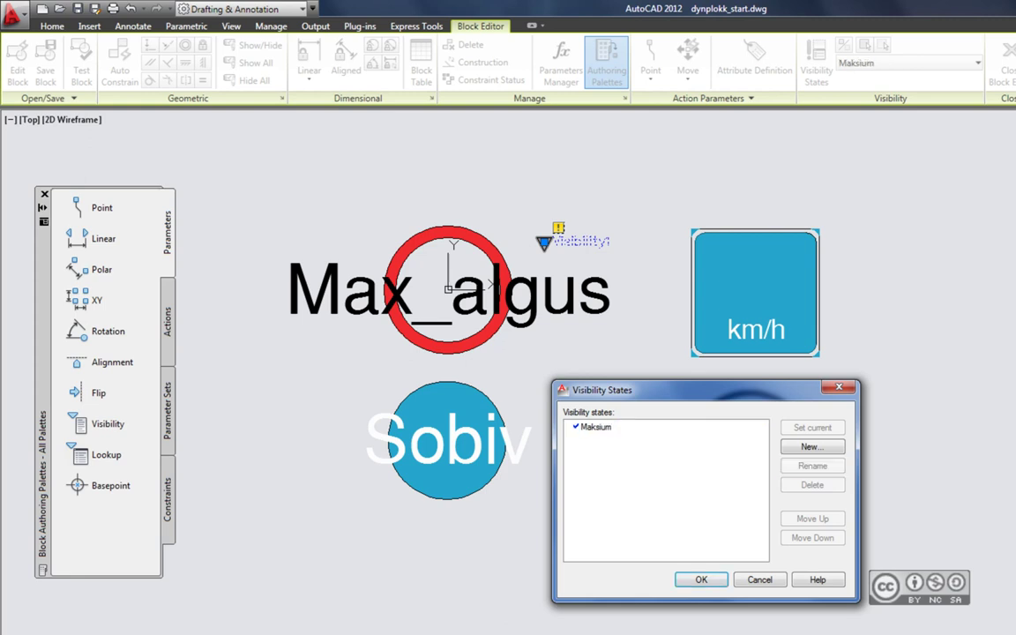
click(812, 447)
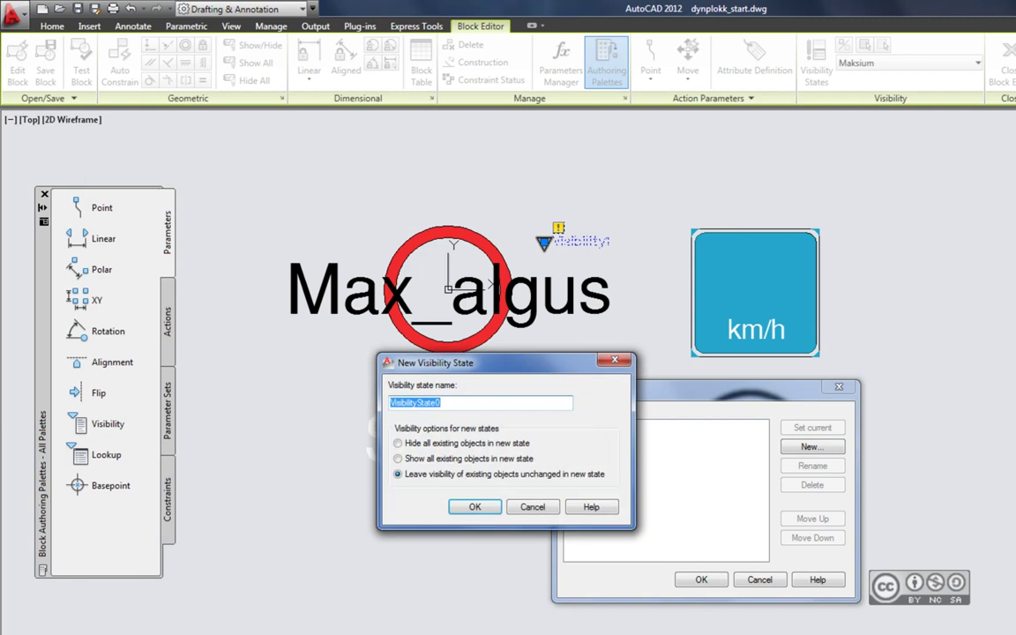
drag(476, 363, 629, 393)
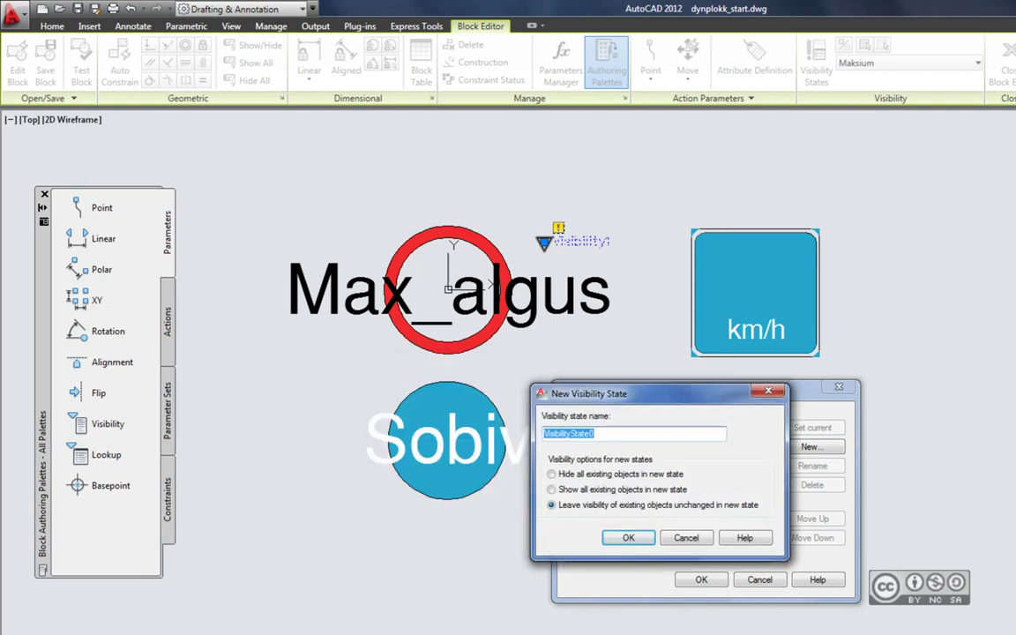
text(Vähim)
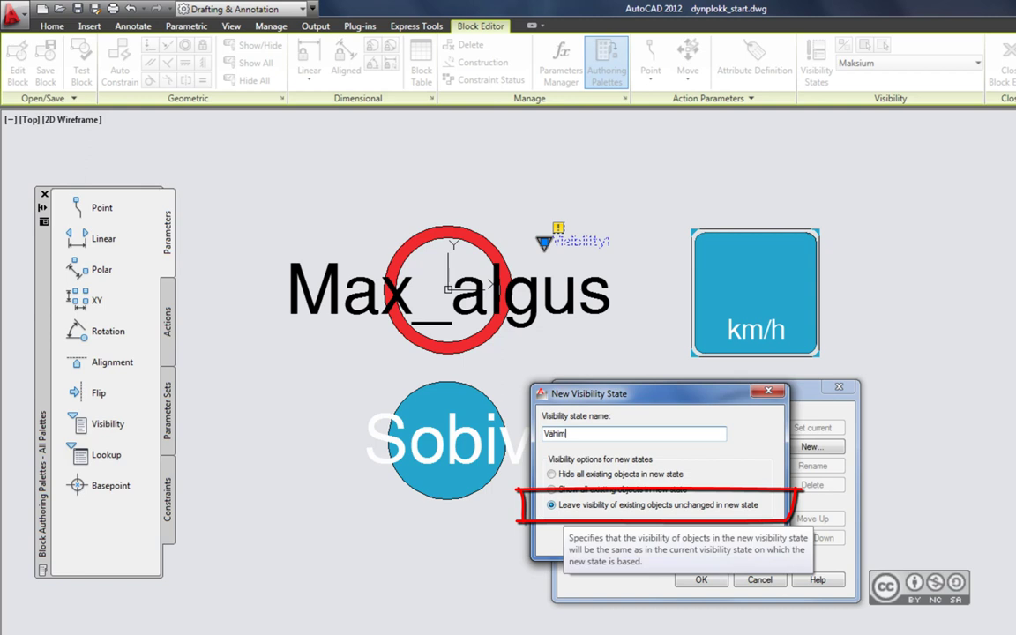
key(Return)
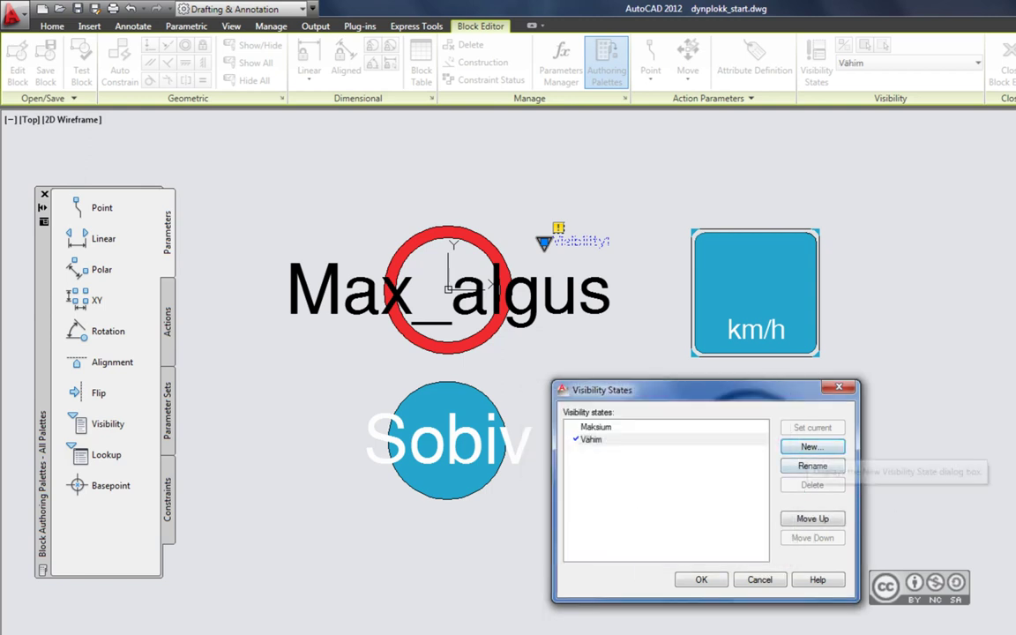
- Add two more visibility states named 'Soovituslik' and 'Piirangu lõpp'
click(811, 446)
text(Soovituslik)
key(Return)
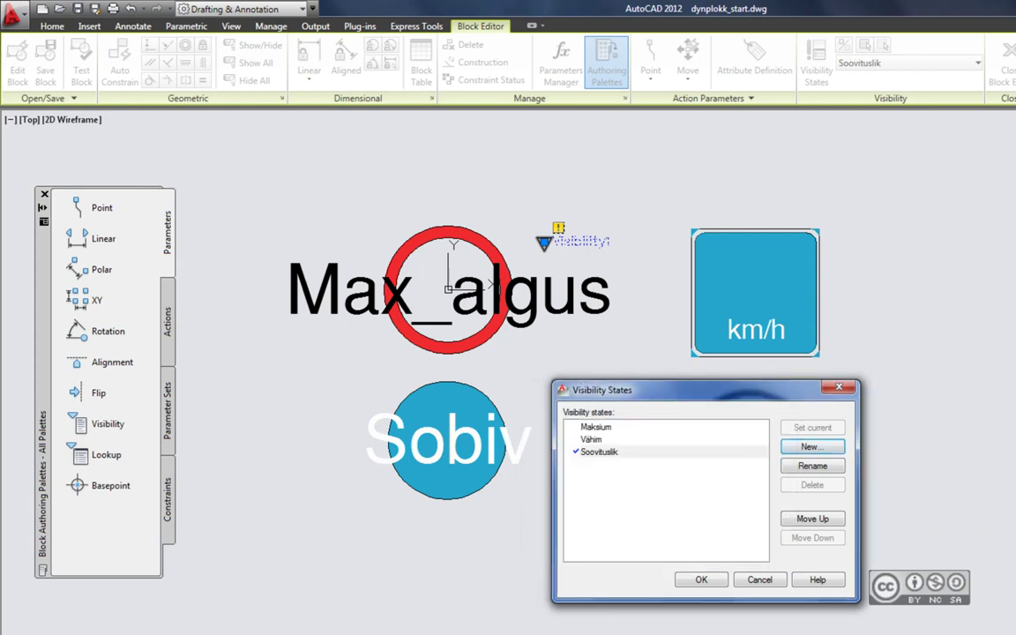
key(Return)
text(Piirangu lõpp)
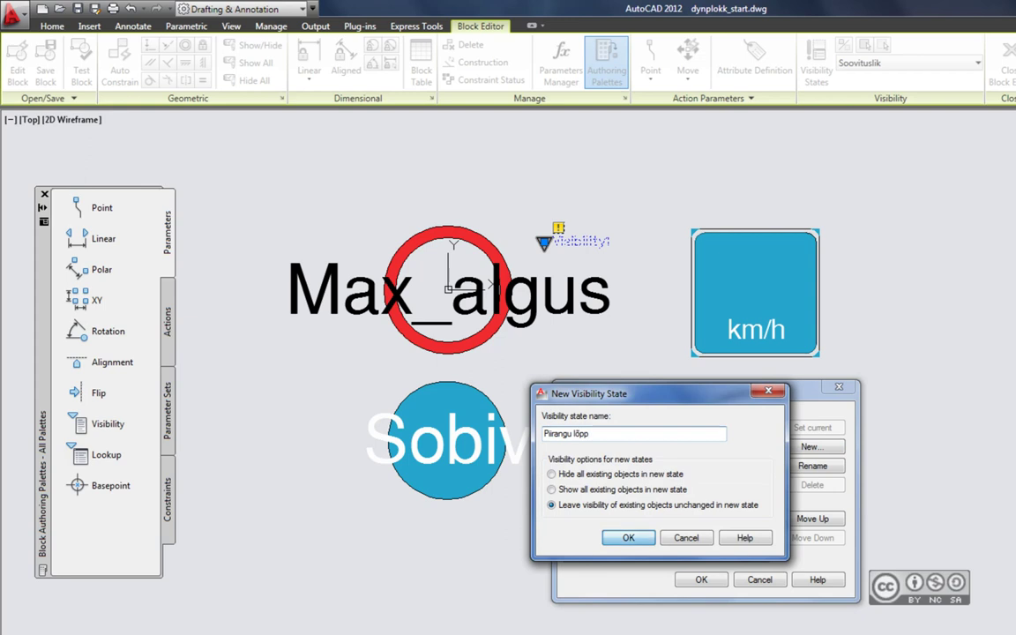
key(Return)
- Make Maksium the current visibility state and accept the dialog
click(595, 427)
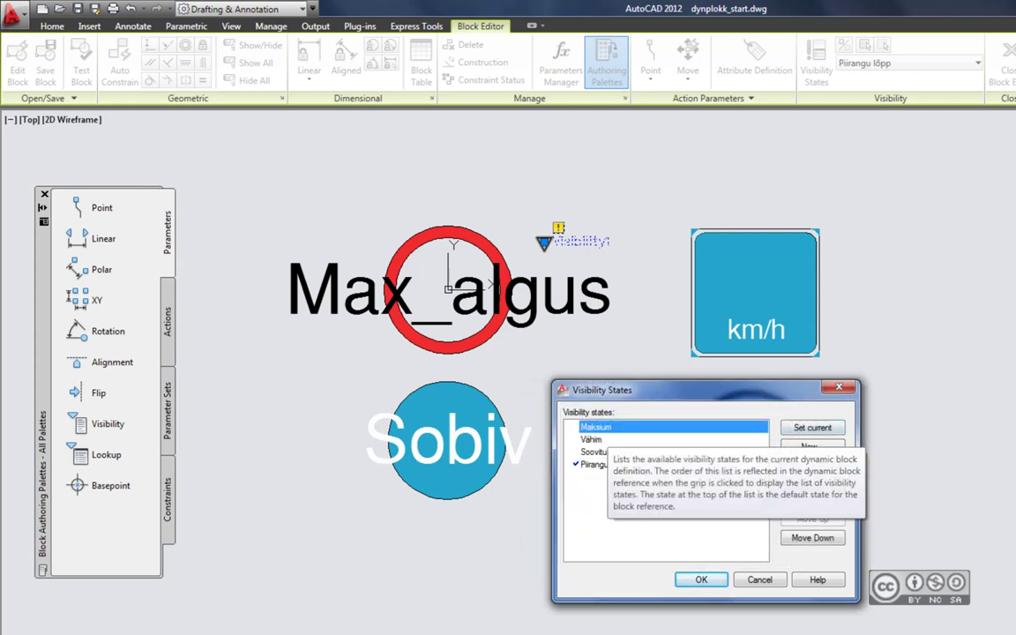
click(812, 427)
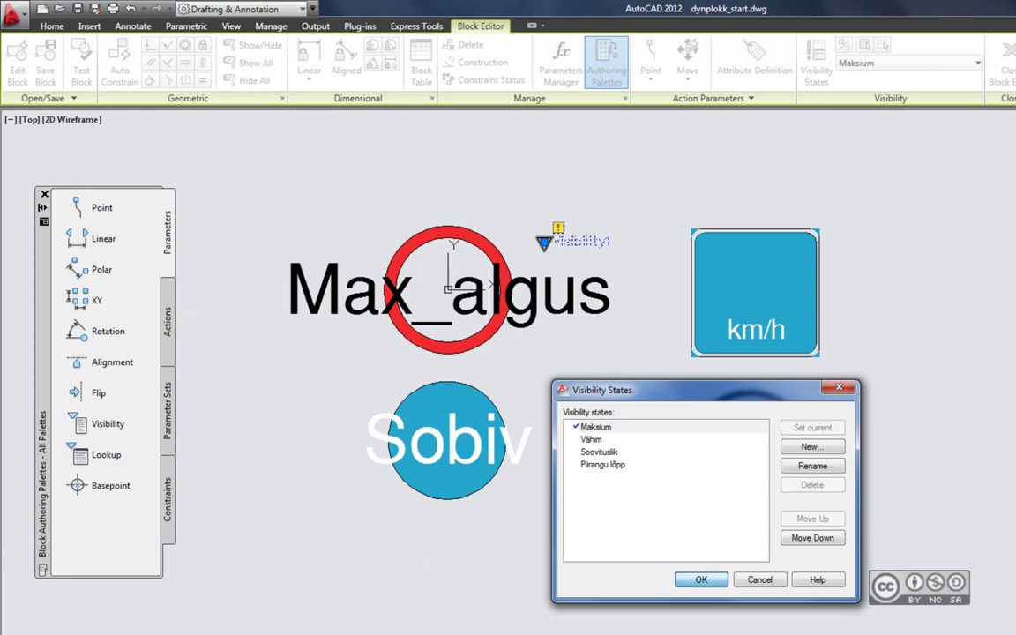
click(701, 580)
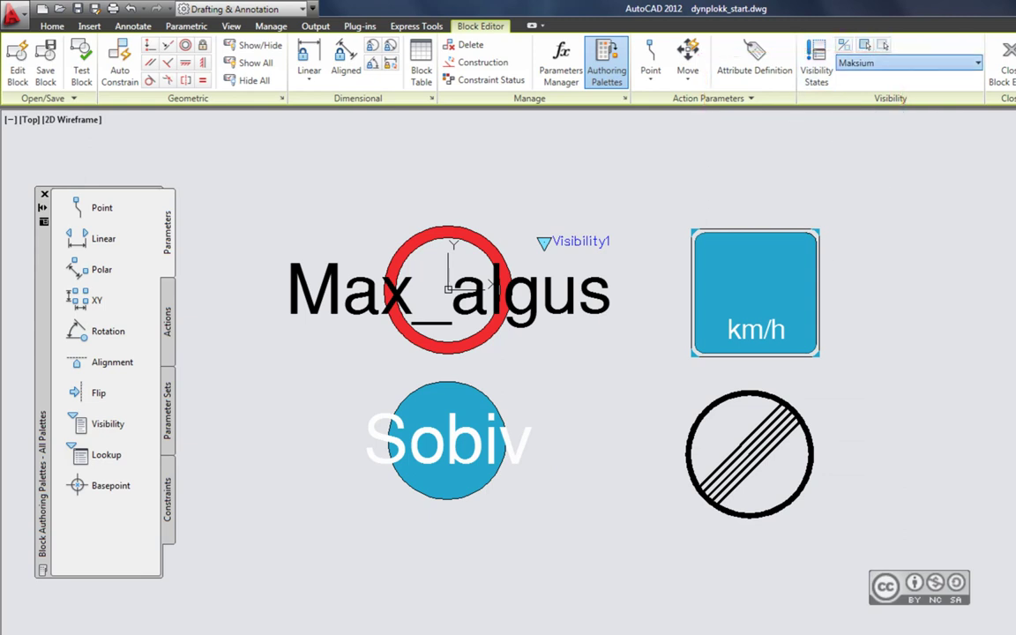
- With Maksimum current, window-select the km/h square, end-of-limit sign and Sobiv circle
click(977, 63)
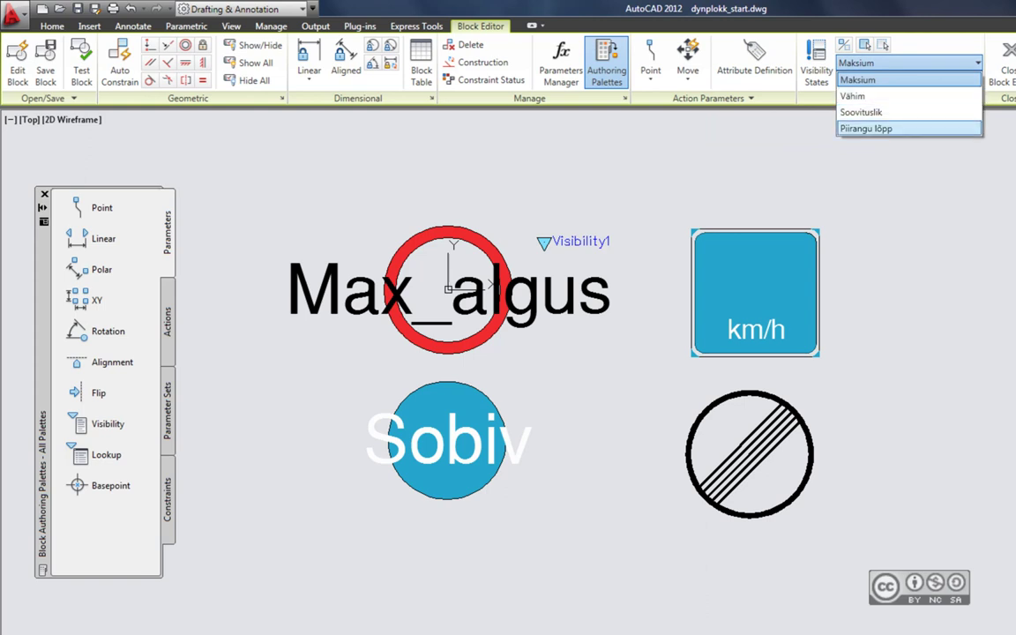
click(860, 79)
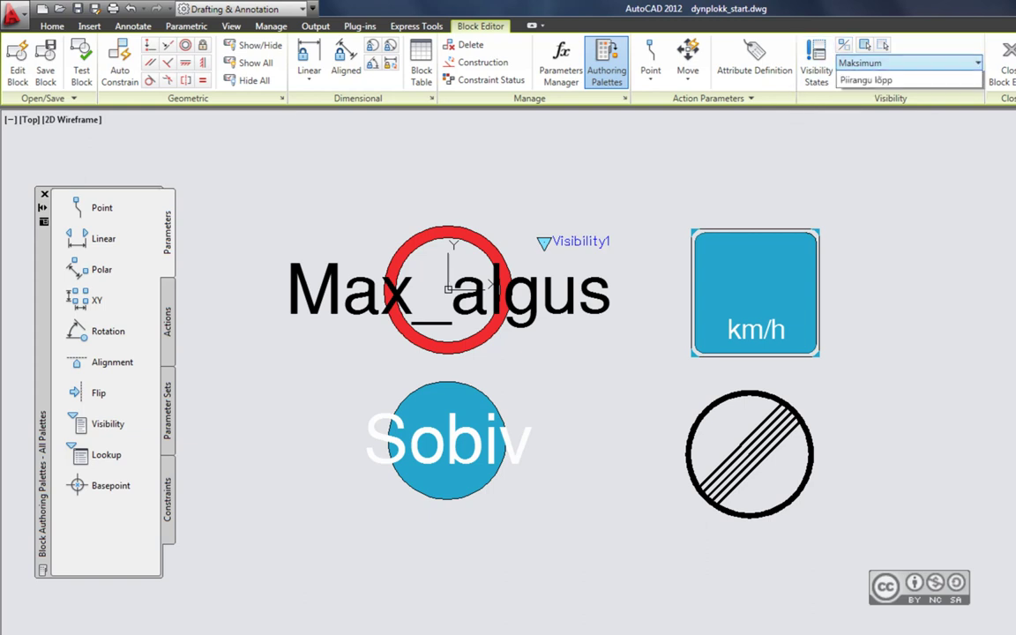
click(860, 63)
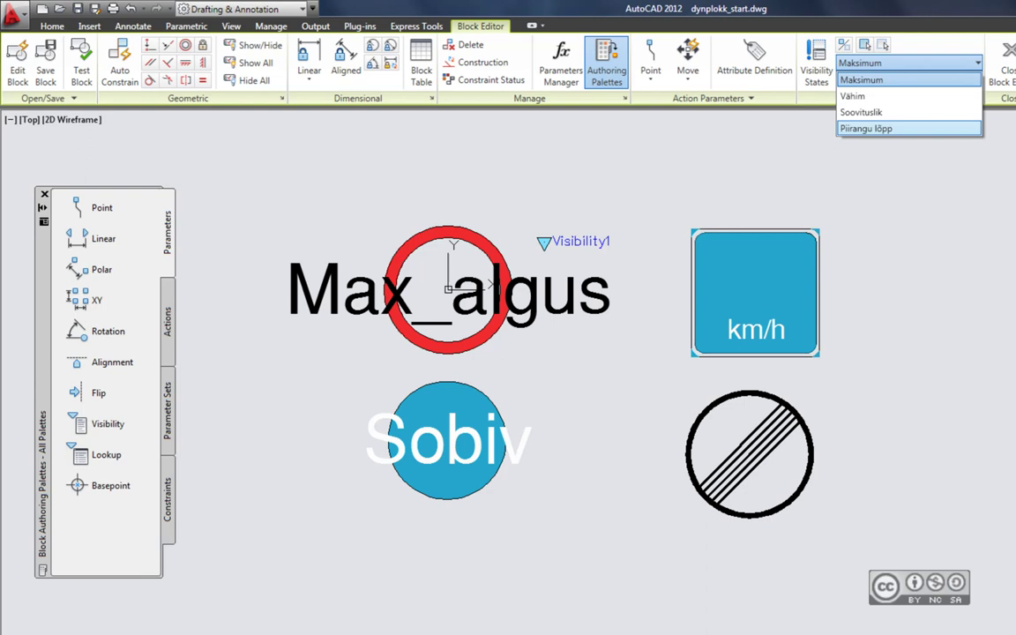
click(861, 79)
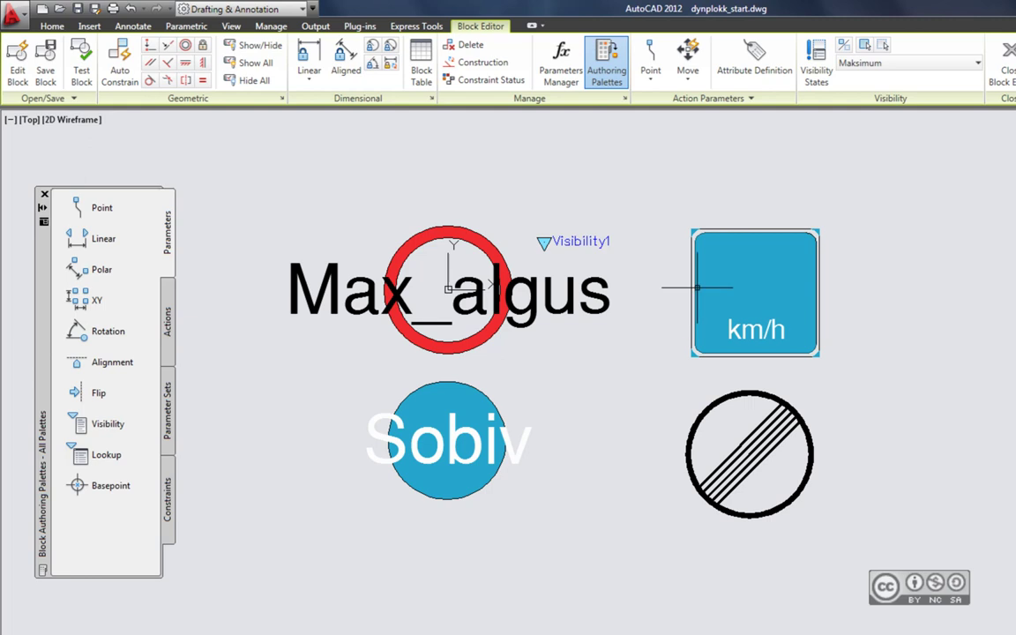
drag(679, 203, 879, 620)
drag(348, 371, 542, 525)
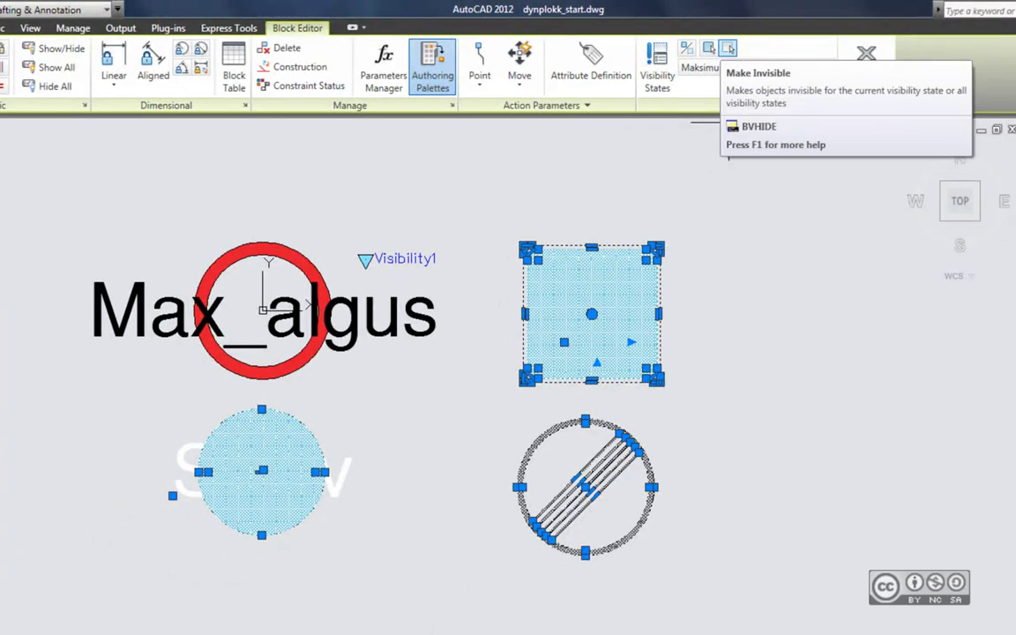
- Make the selected signs invisible in Maksimum, then switch to the Vähim state
click(729, 51)
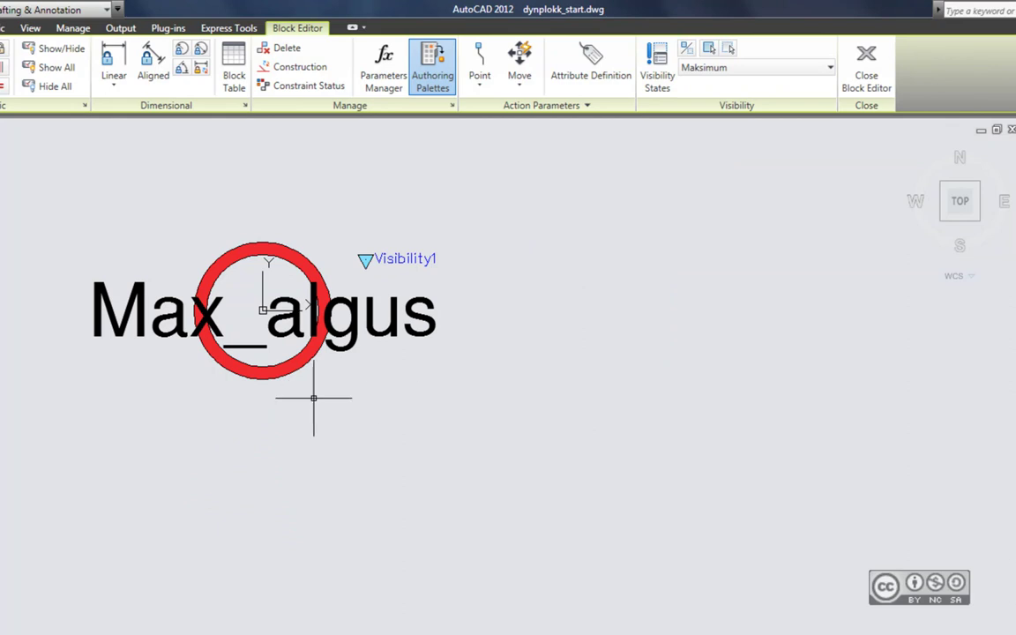
click(759, 68)
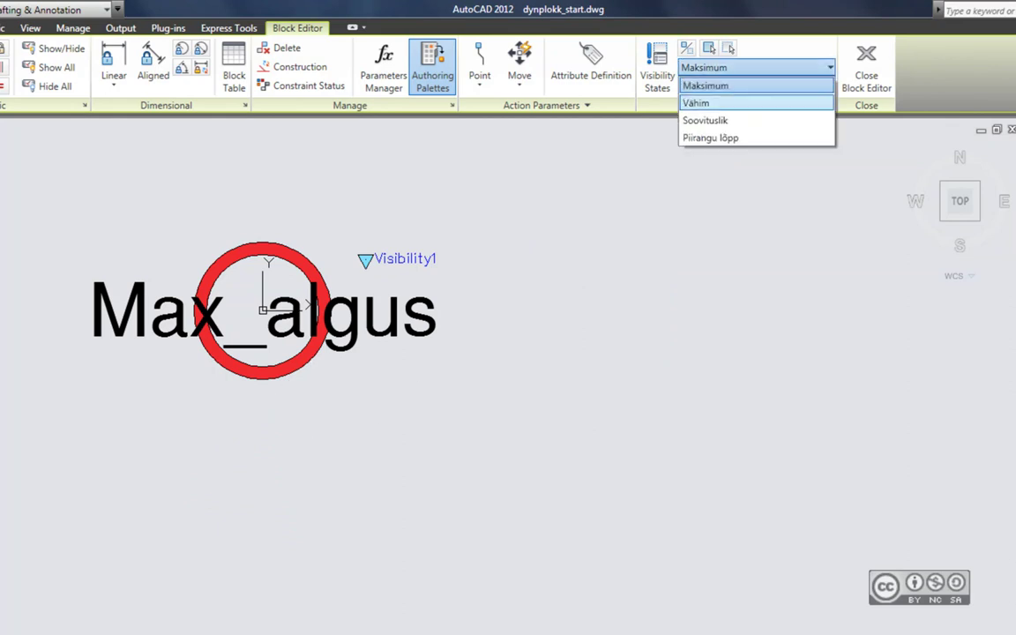
click(732, 100)
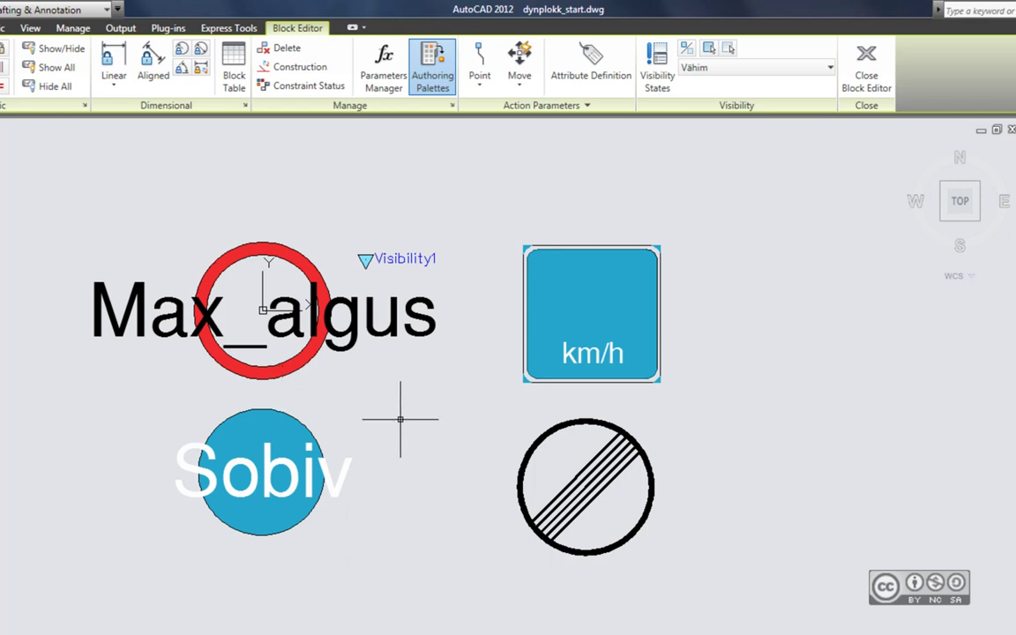
- Hide the km/h square and end-of-limit sign in the Vähim state
click(499, 219)
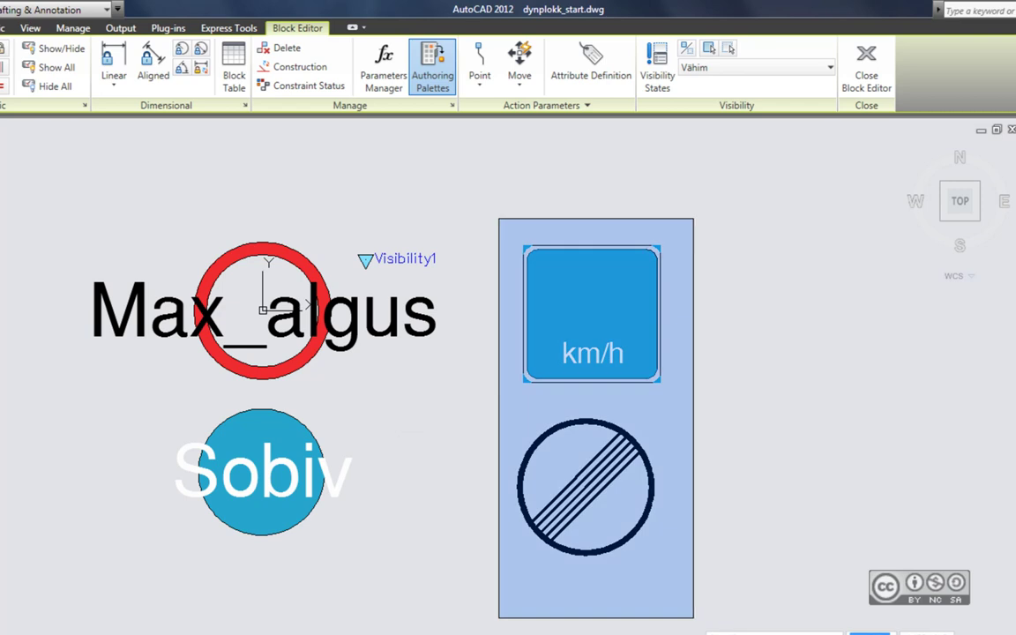
click(695, 617)
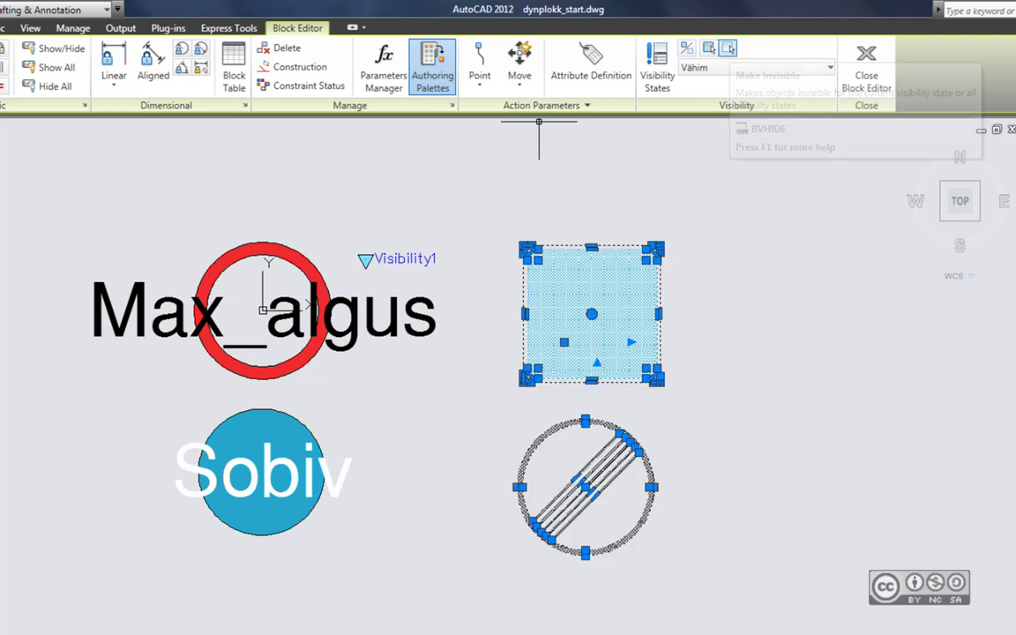
click(729, 49)
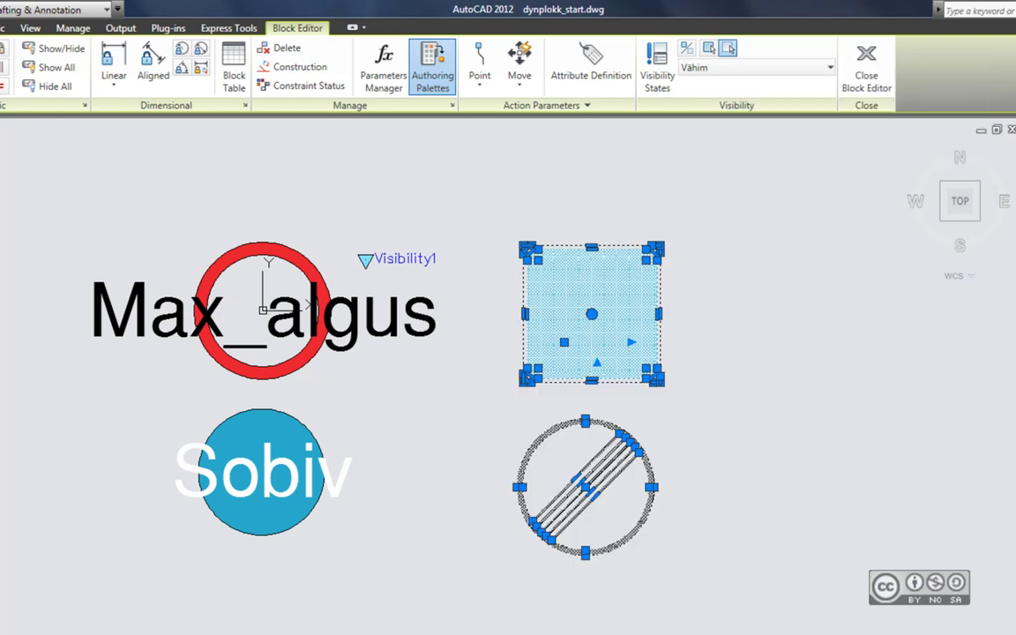
- Also hide the red ring fill and Max_algus text, then switch to Soovituslik
click(246, 255)
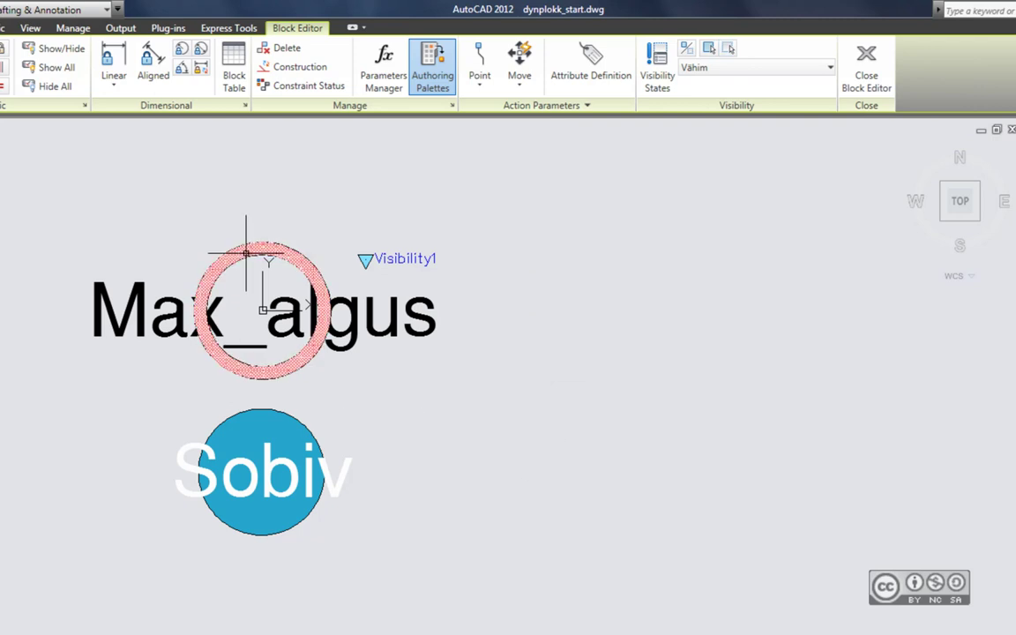
click(227, 249)
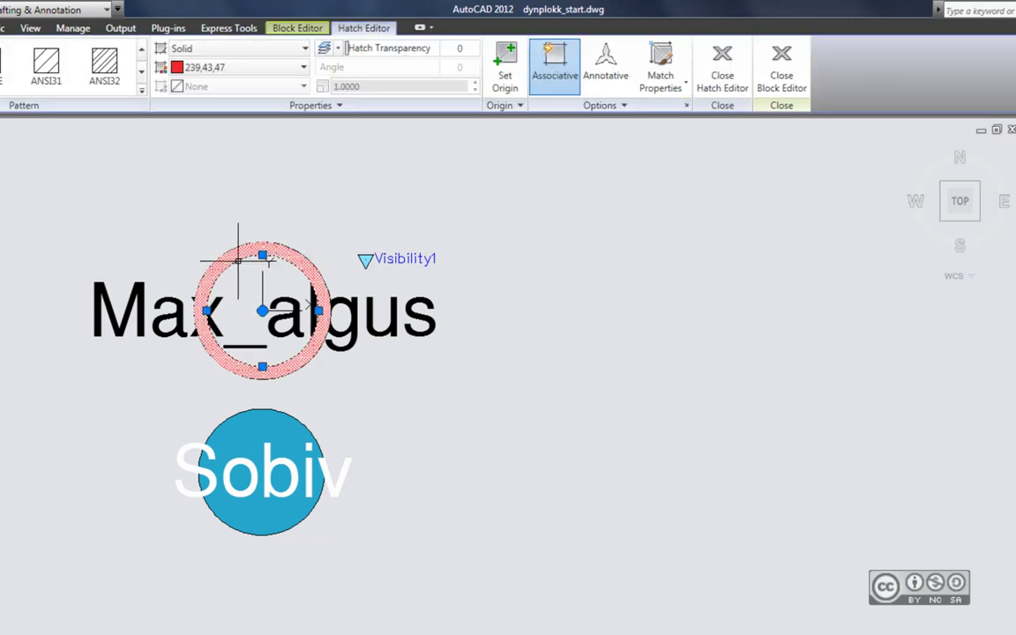
click(358, 327)
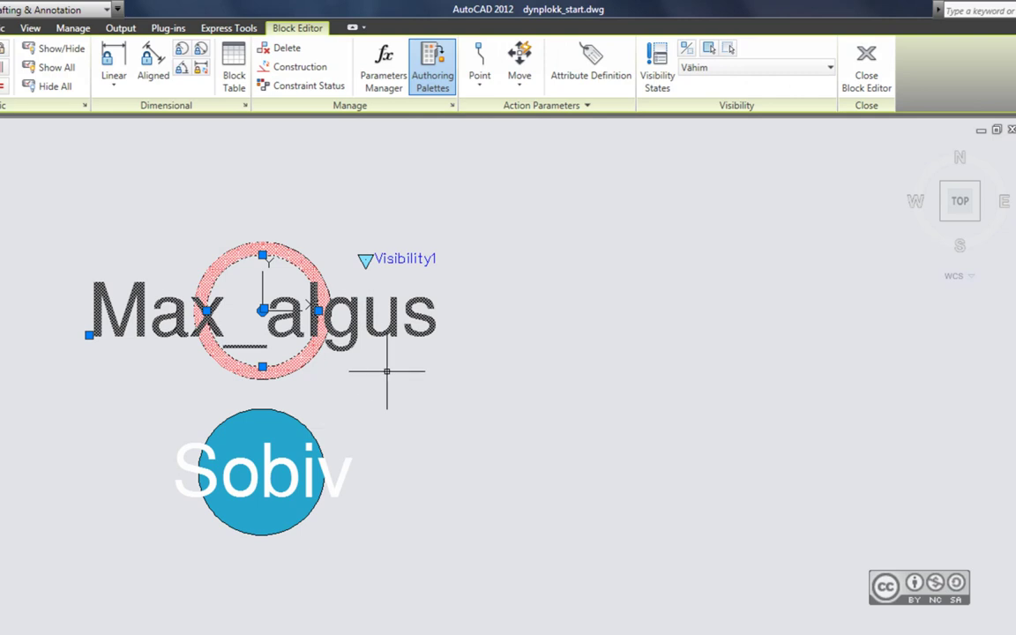
key(Delete)
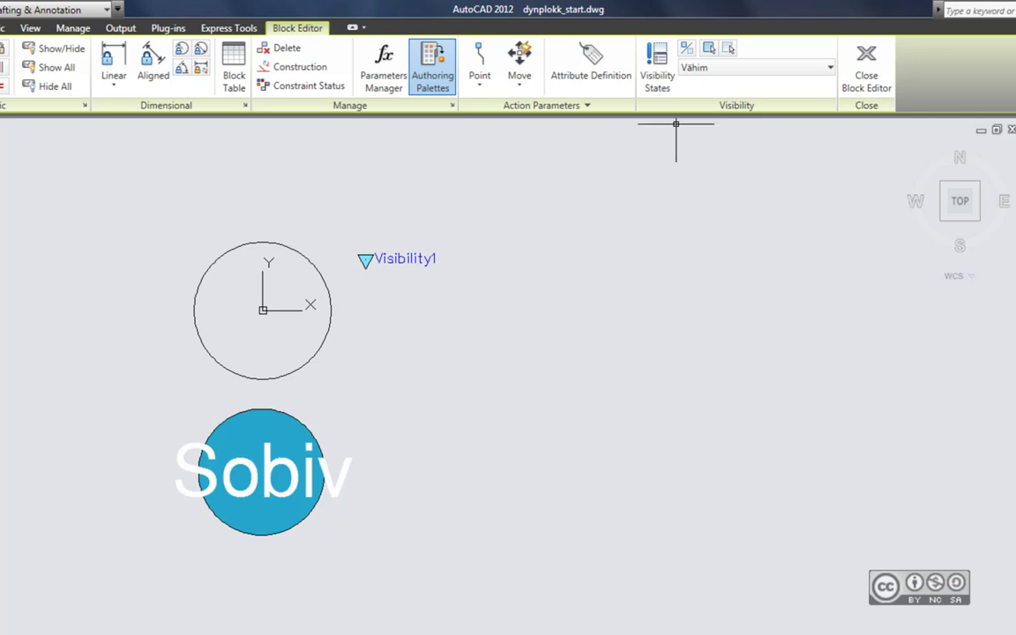
click(754, 68)
click(719, 115)
- In Soovituslik, hide the end-of-limit sign, red Max_algus sign and Sobiv circle
click(458, 414)
click(720, 609)
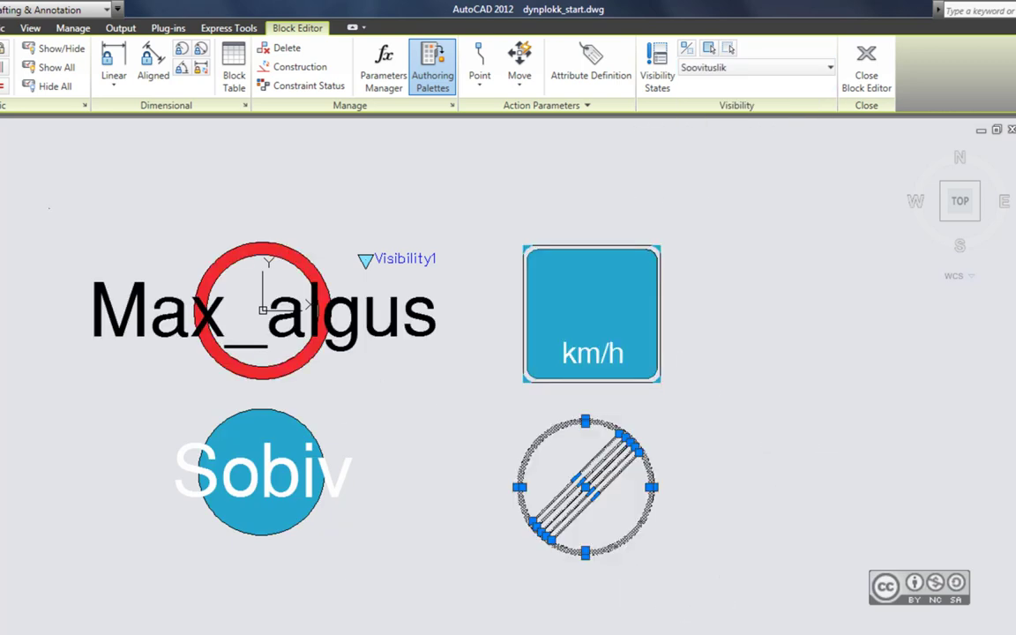
click(49, 208)
click(465, 396)
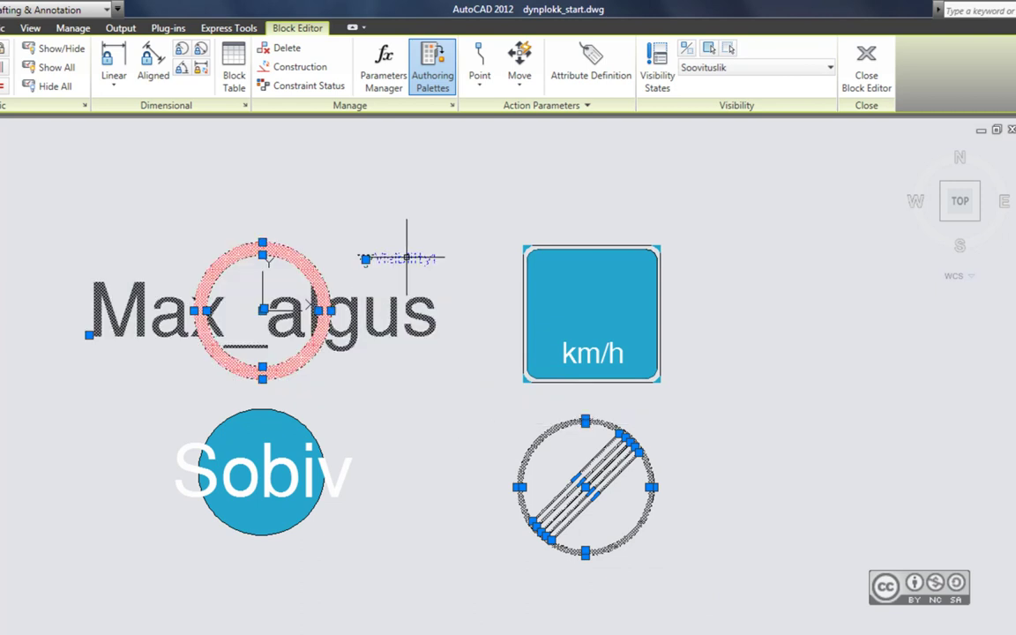
click(351, 241)
click(438, 276)
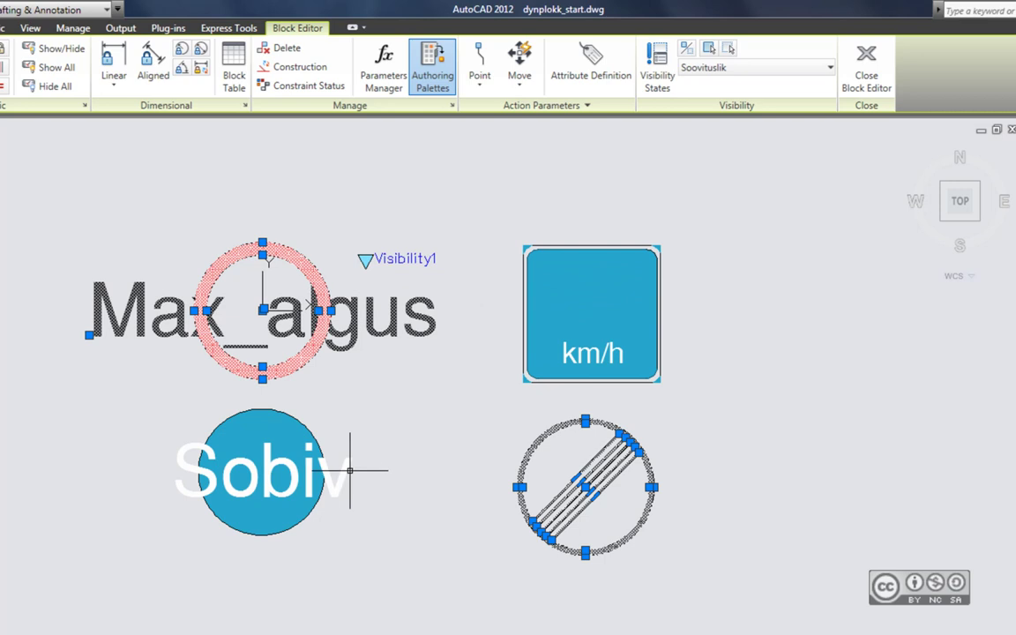
click(265, 419)
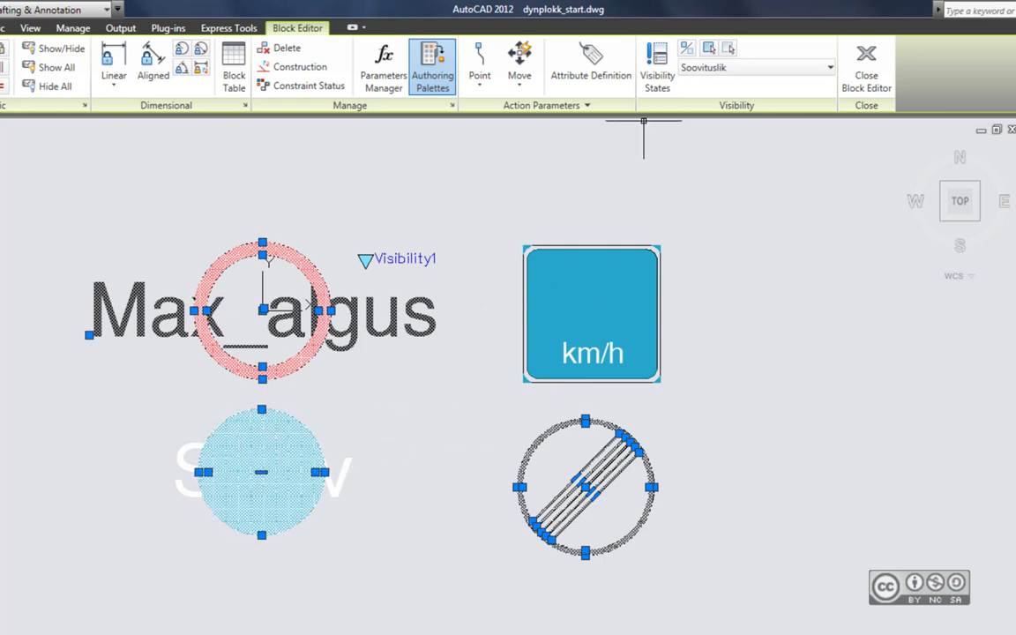
click(688, 47)
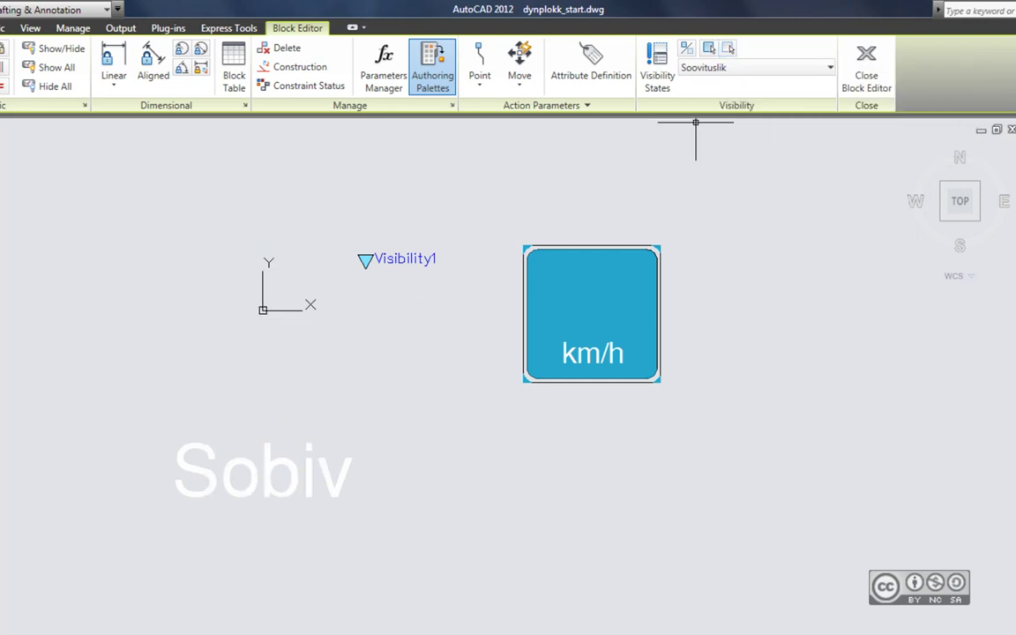
- In Piirangu lõpp, hide the Sobiv circle, km/h square, red fill and Max_algus text
click(754, 67)
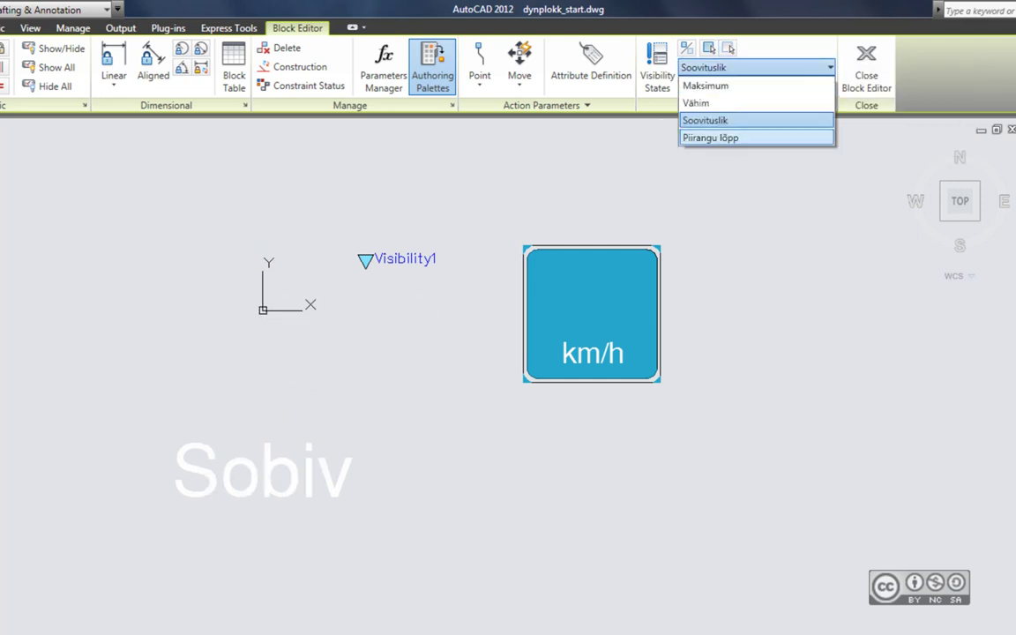
click(723, 135)
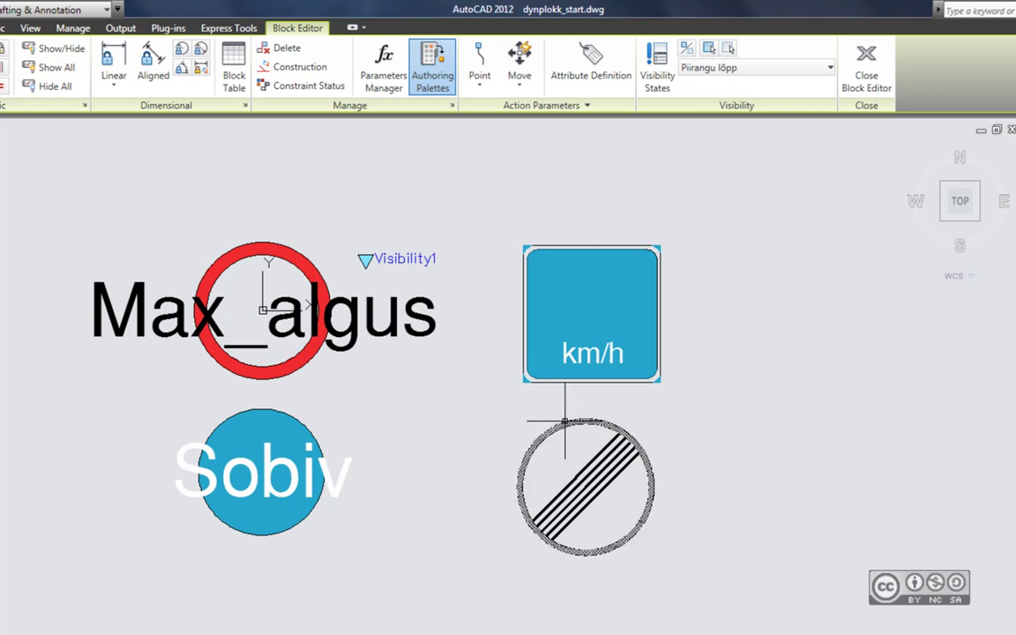
click(145, 401)
click(390, 595)
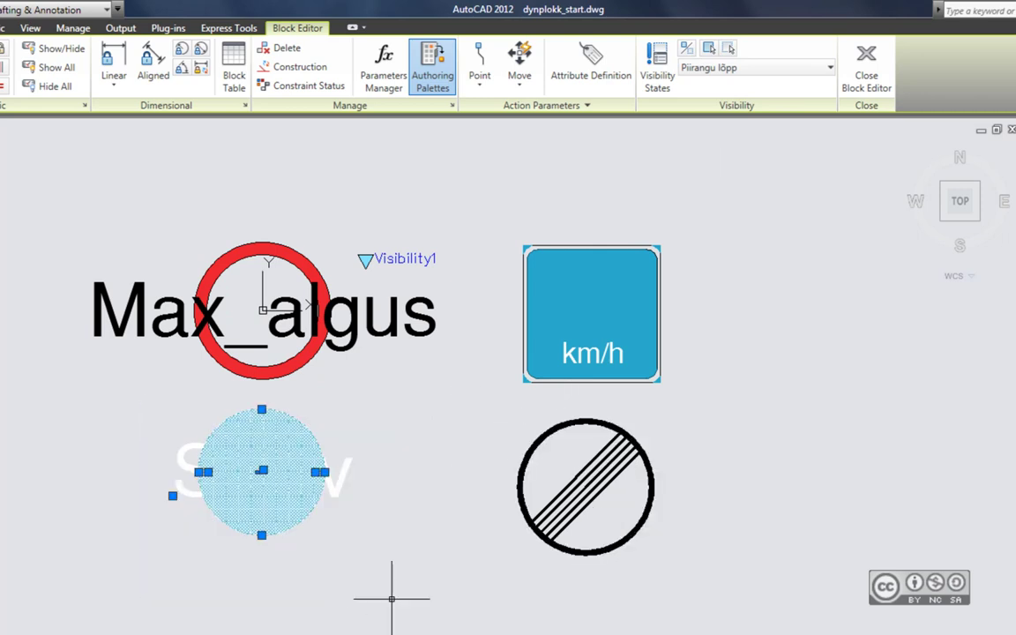
click(565, 313)
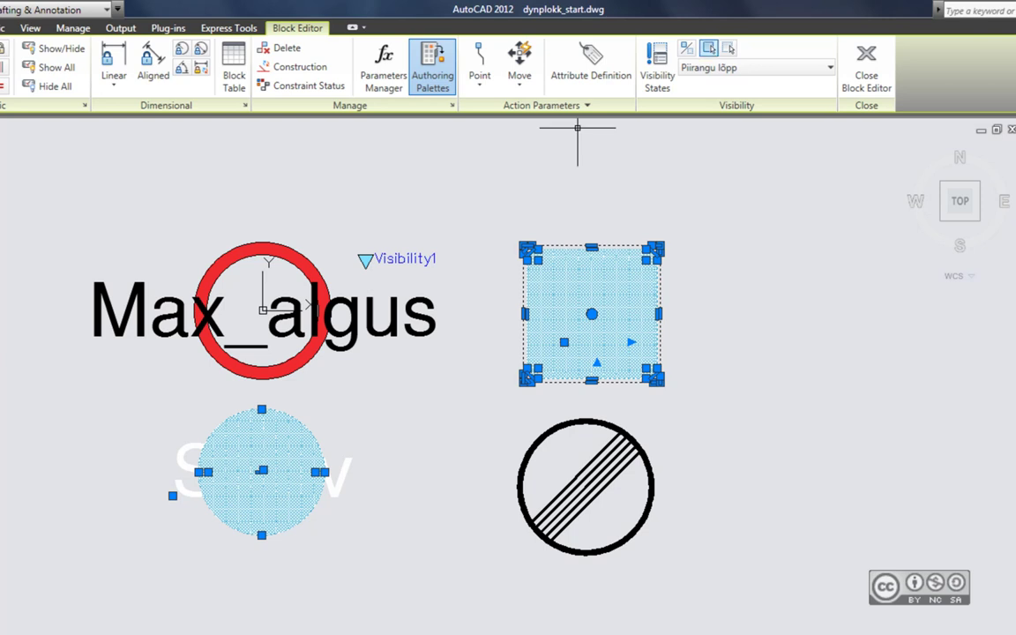
click(232, 258)
click(234, 250)
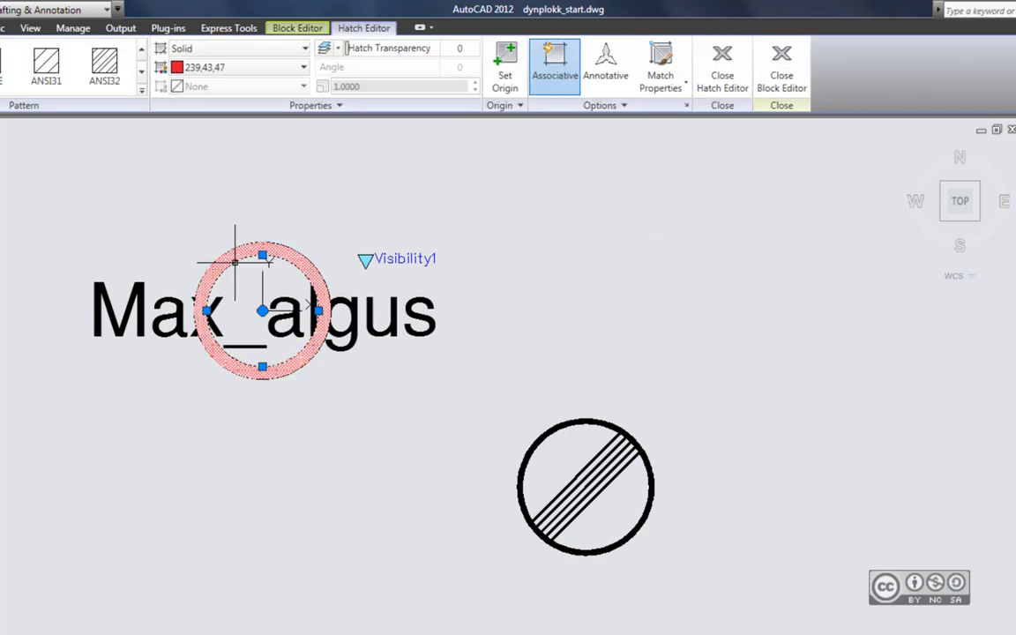
click(143, 291)
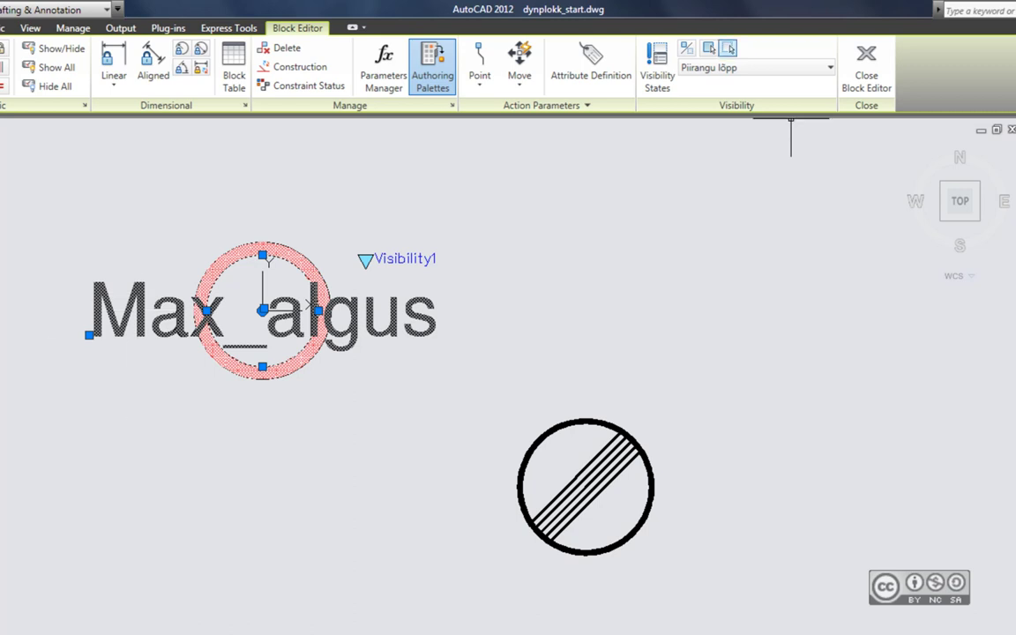
click(728, 47)
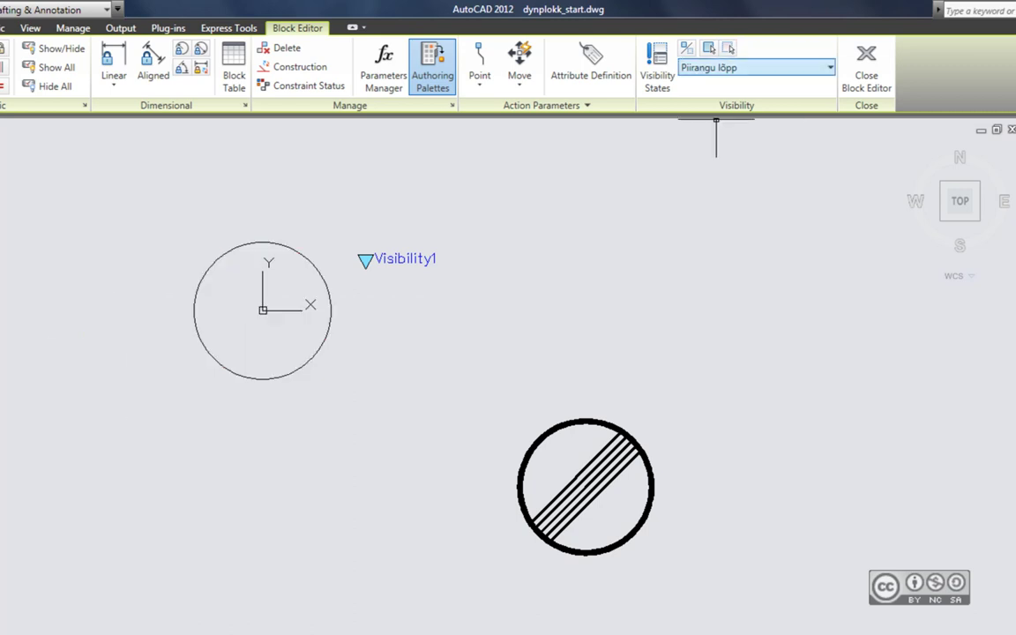
- Preview the Soovituslik, Vähim and Maksimum states in turn to verify them
click(756, 67)
click(706, 116)
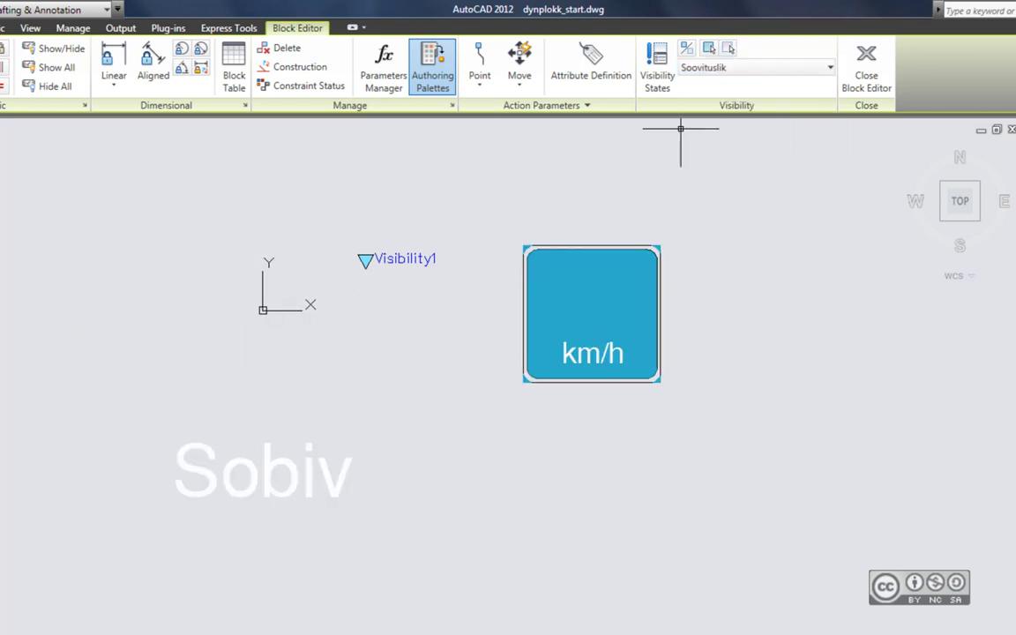
click(756, 67)
click(706, 102)
click(756, 67)
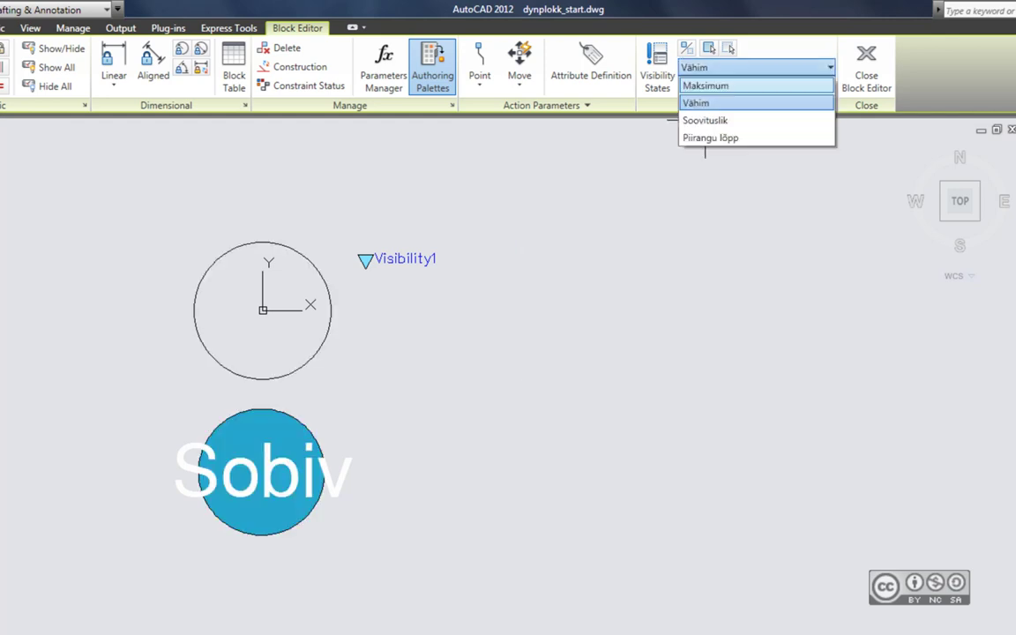
click(706, 82)
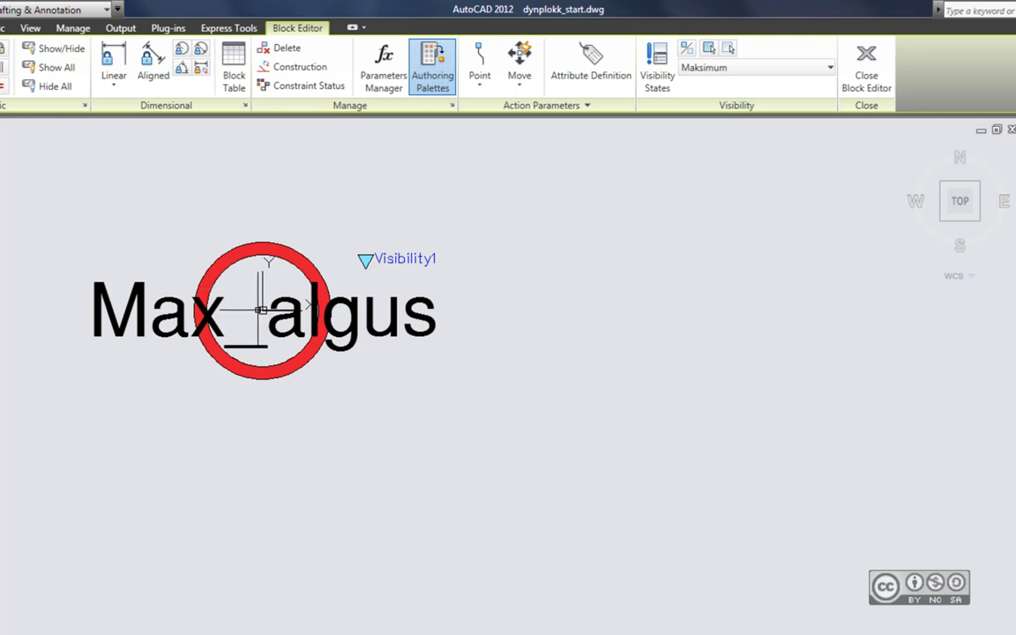
text(c)
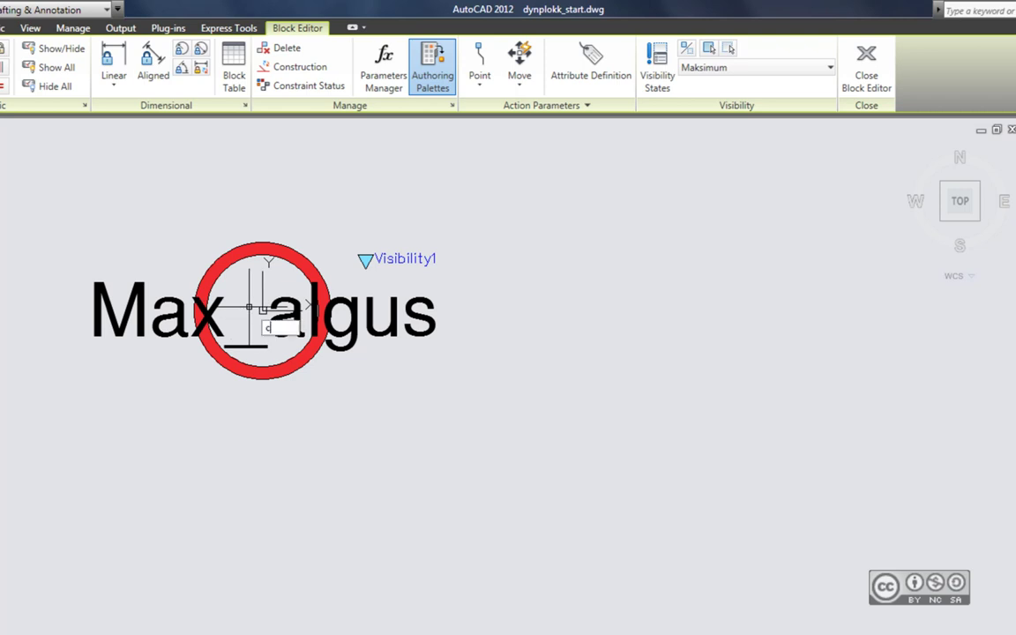
- Draw a small circle at the red sign's centre and set it to Show for All States
key(Return)
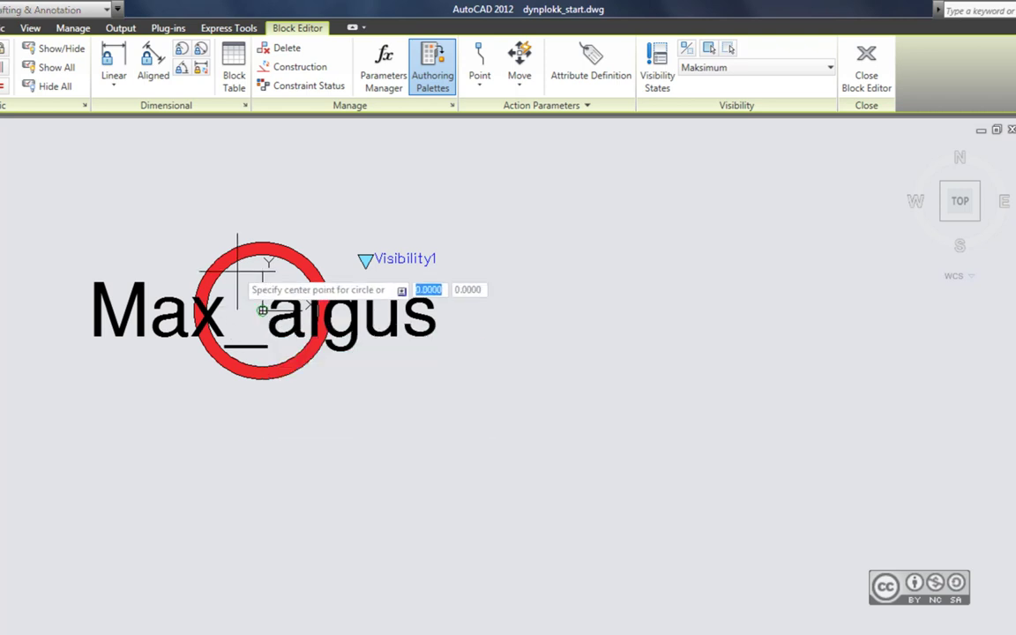
click(263, 310)
click(282, 325)
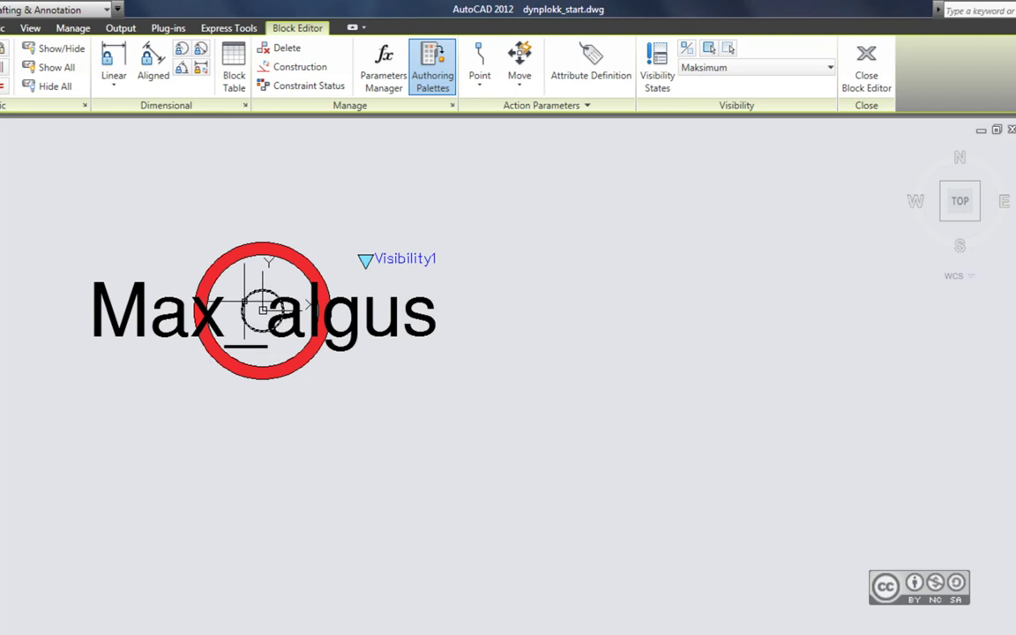
click(245, 294)
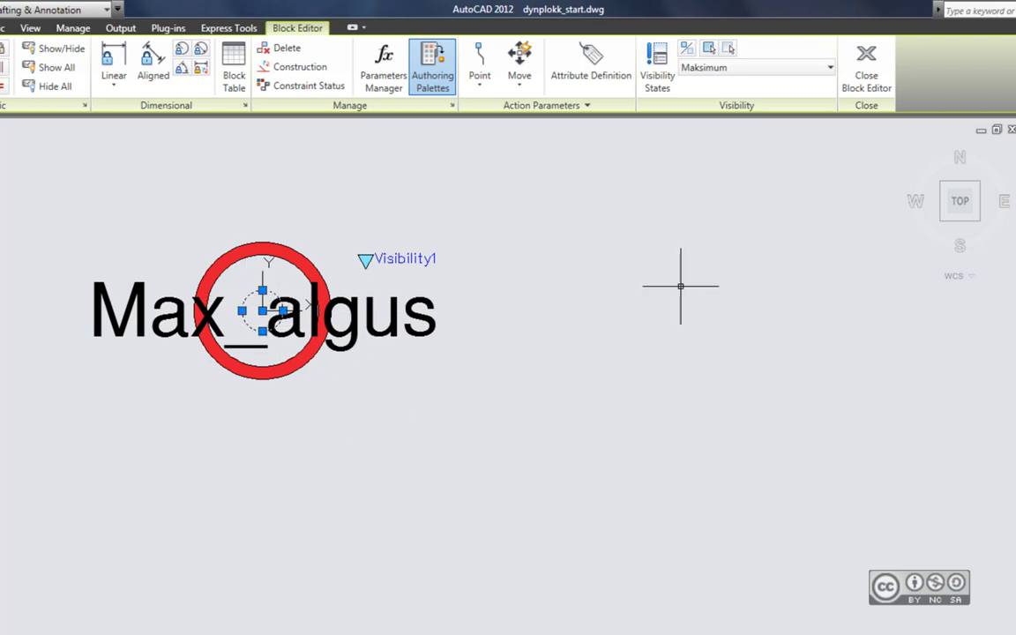
right_click(249, 300)
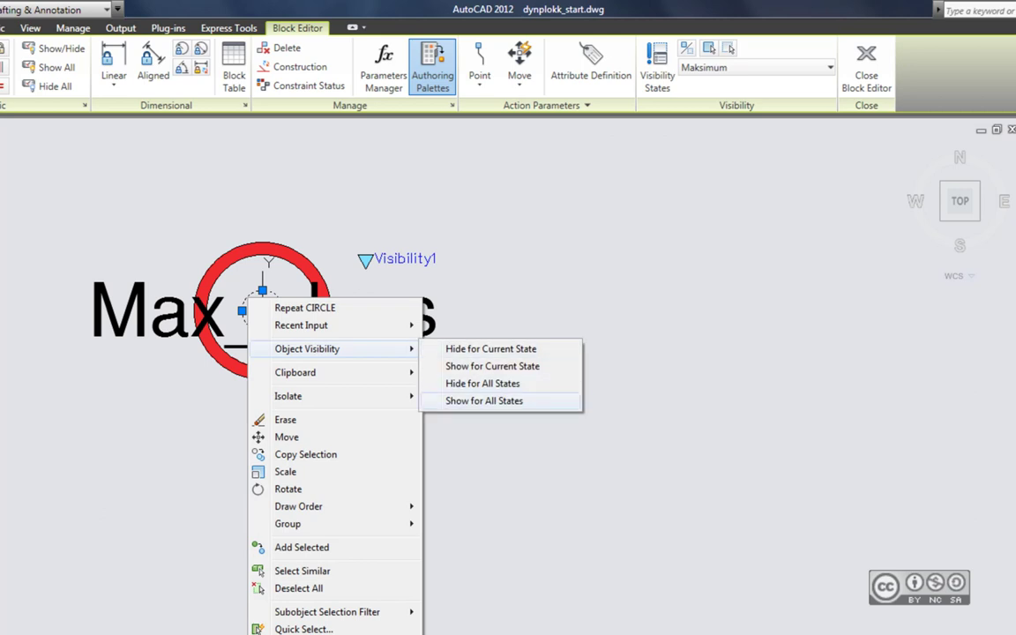
click(483, 400)
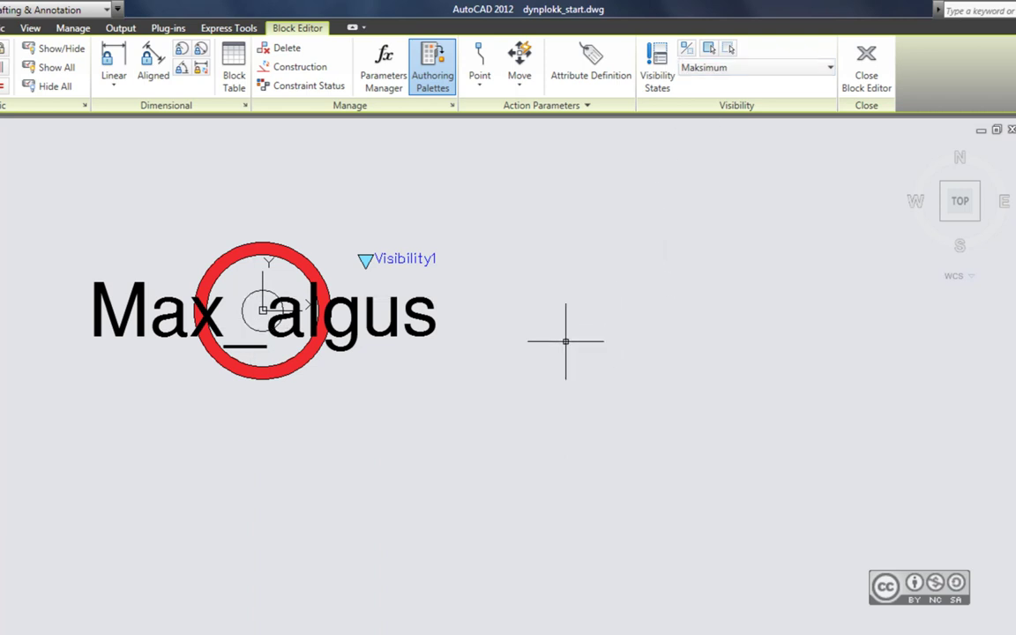
click(754, 68)
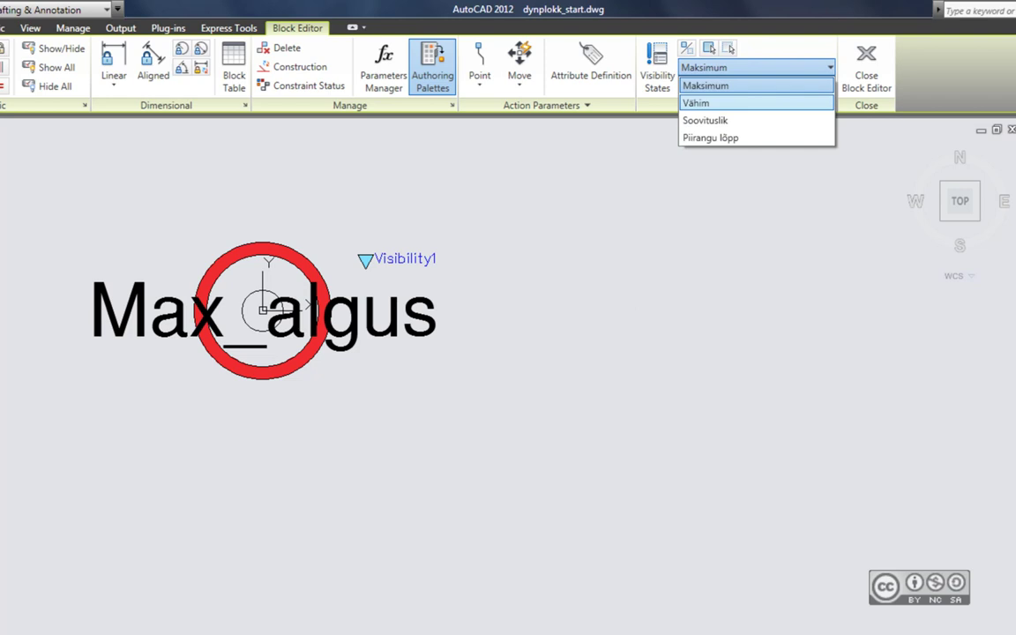
- In Vähim, move the blue Sobiv circle onto the red sign's centre, then switch to Soovituslik
click(697, 102)
click(143, 402)
click(408, 591)
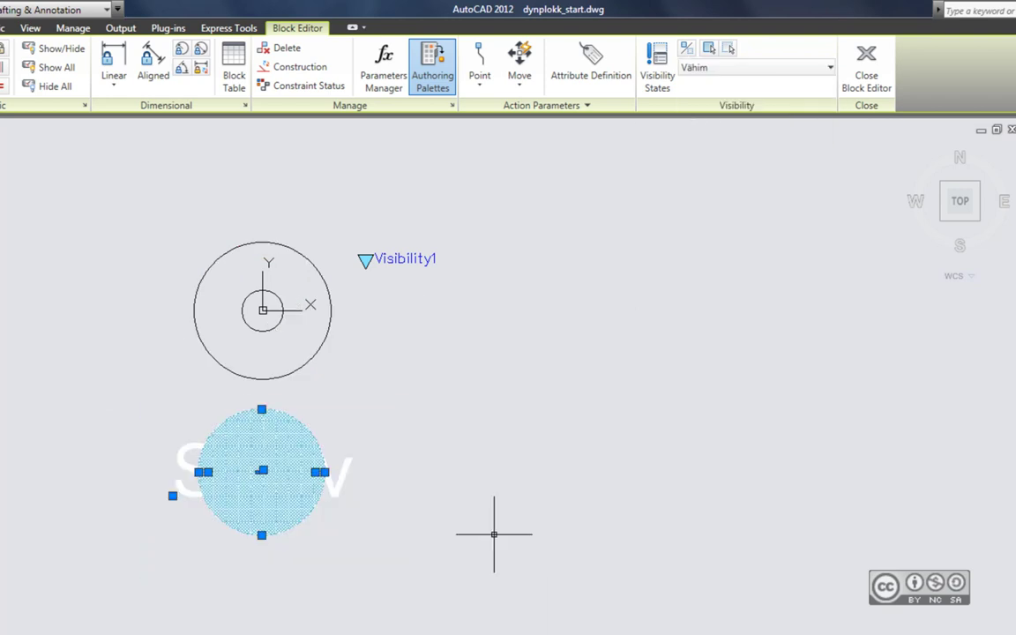
text(m)
key(Return)
click(262, 471)
click(262, 308)
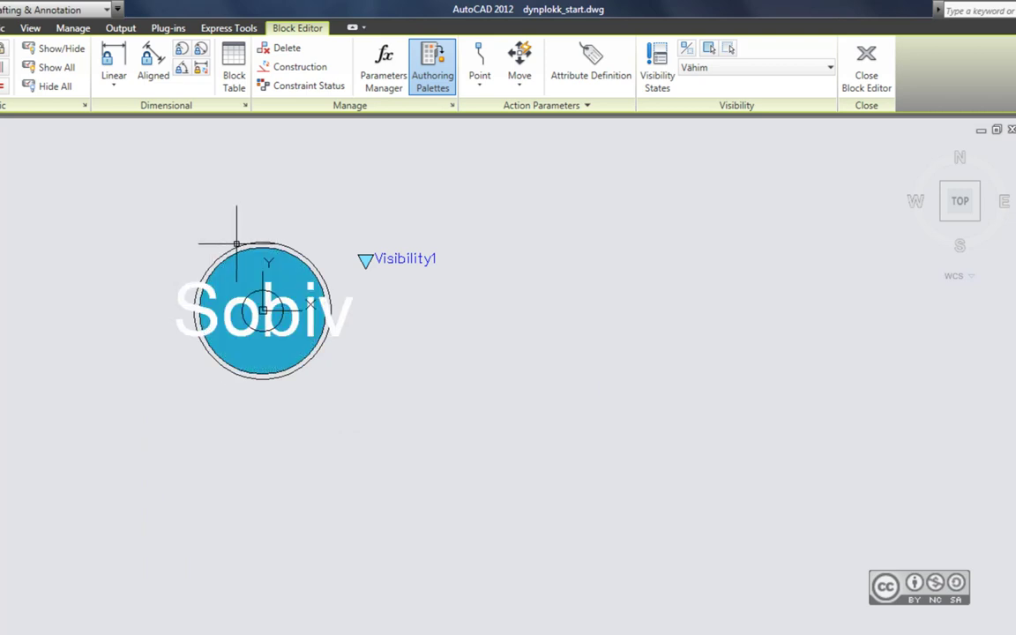
click(794, 67)
click(703, 118)
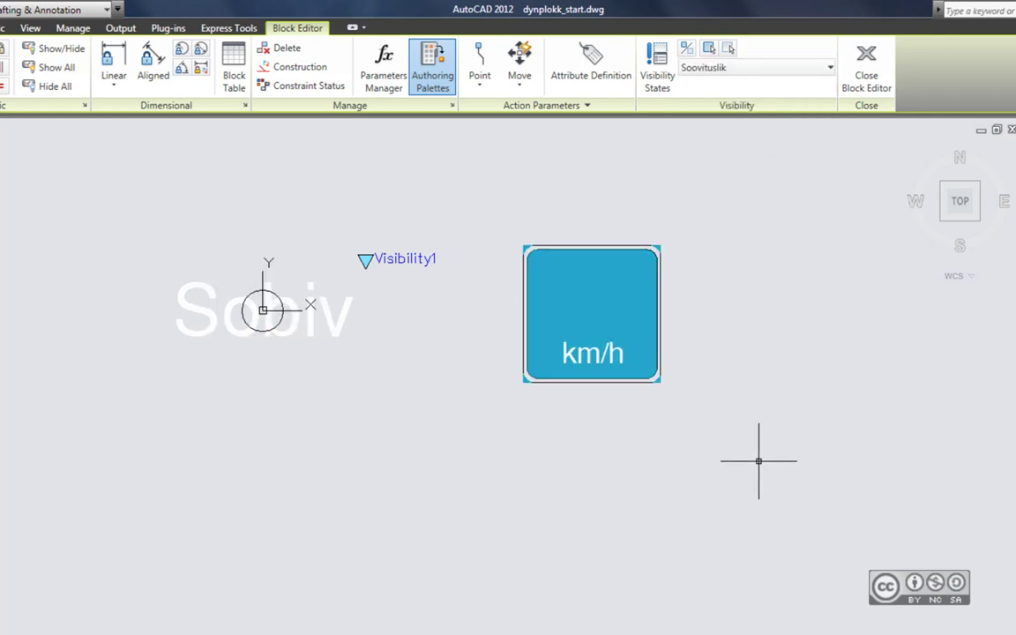
- Move the km/h square by its top-edge midpoint onto the reference circles
click(504, 230)
click(714, 442)
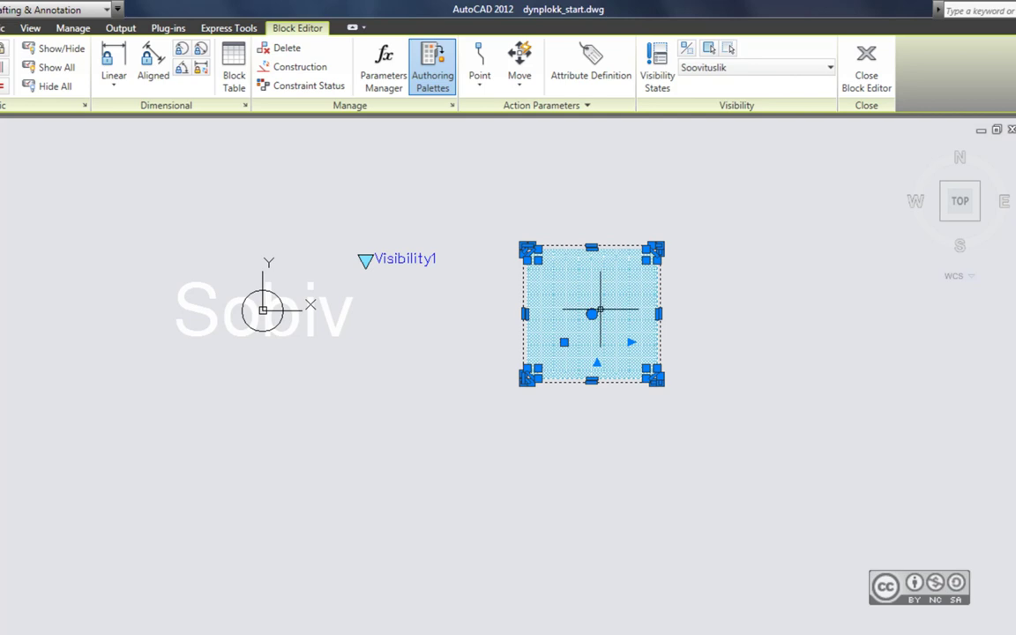
text(m)
key(Return)
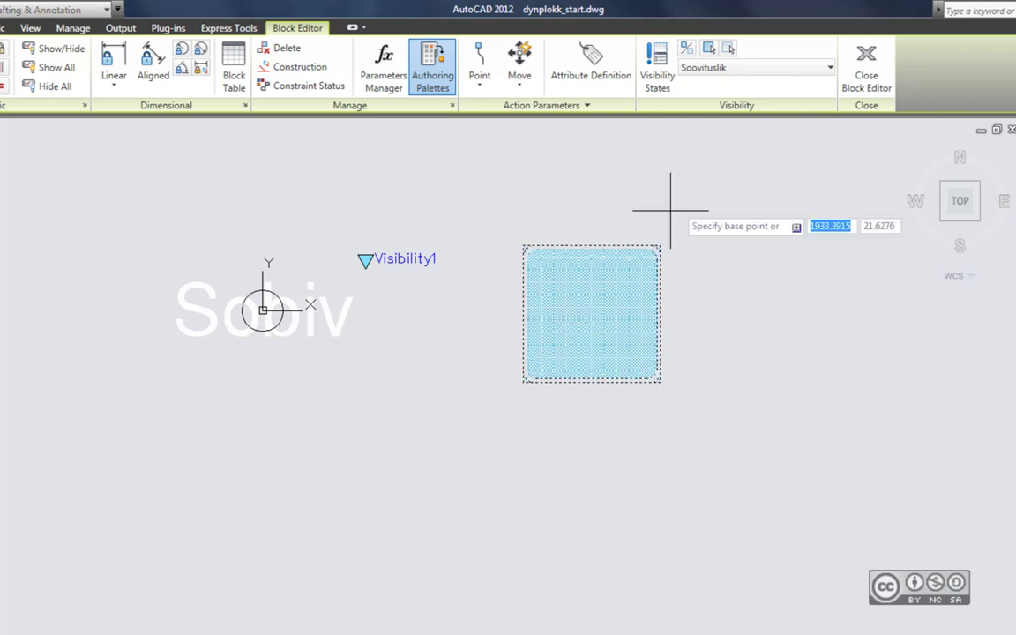
shift+right_click(597, 250)
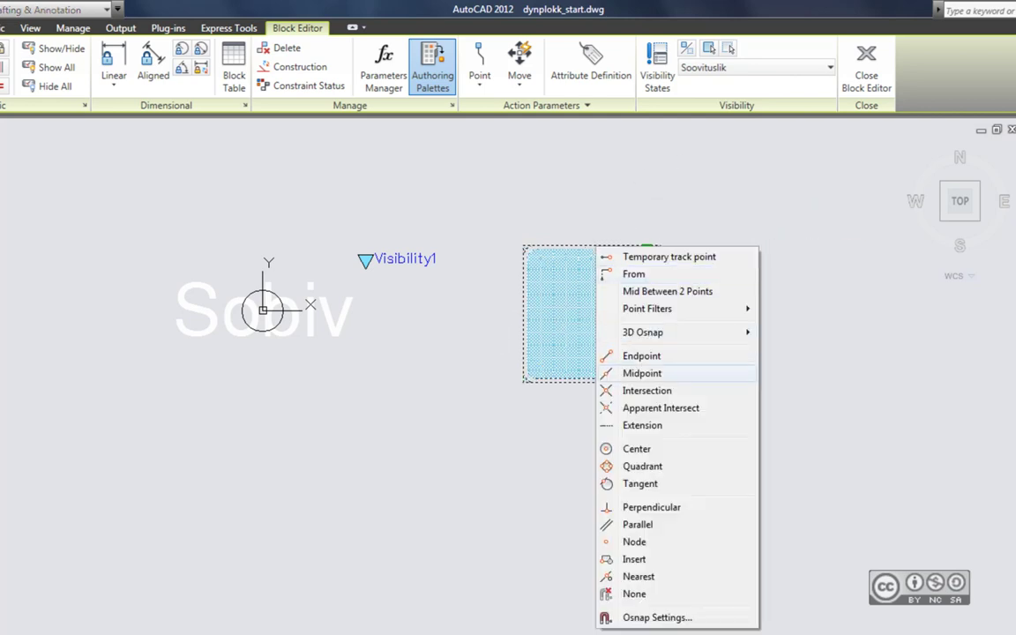
click(642, 374)
click(592, 247)
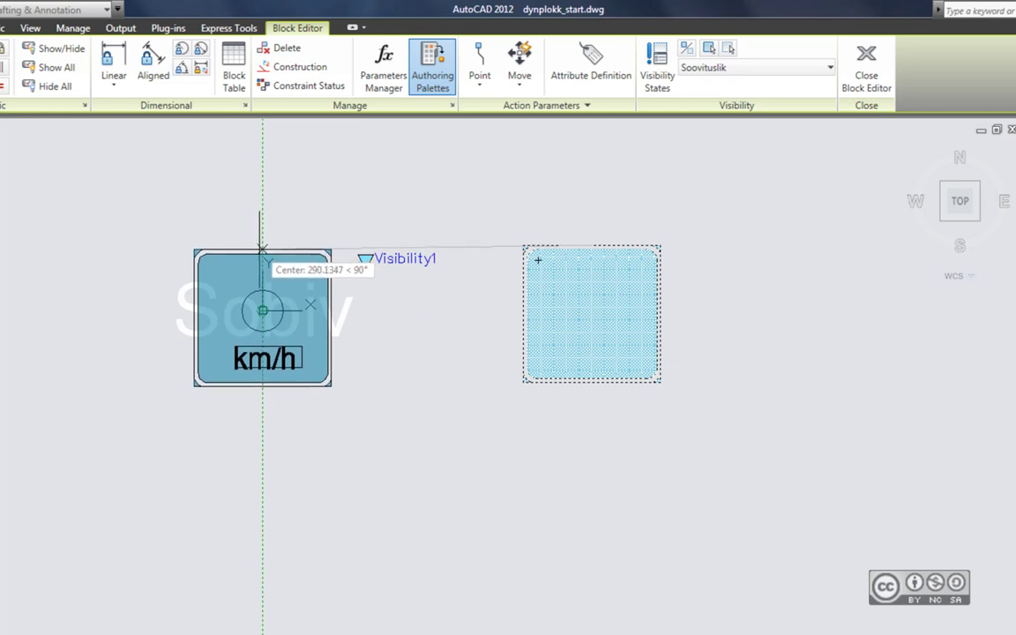
click(262, 245)
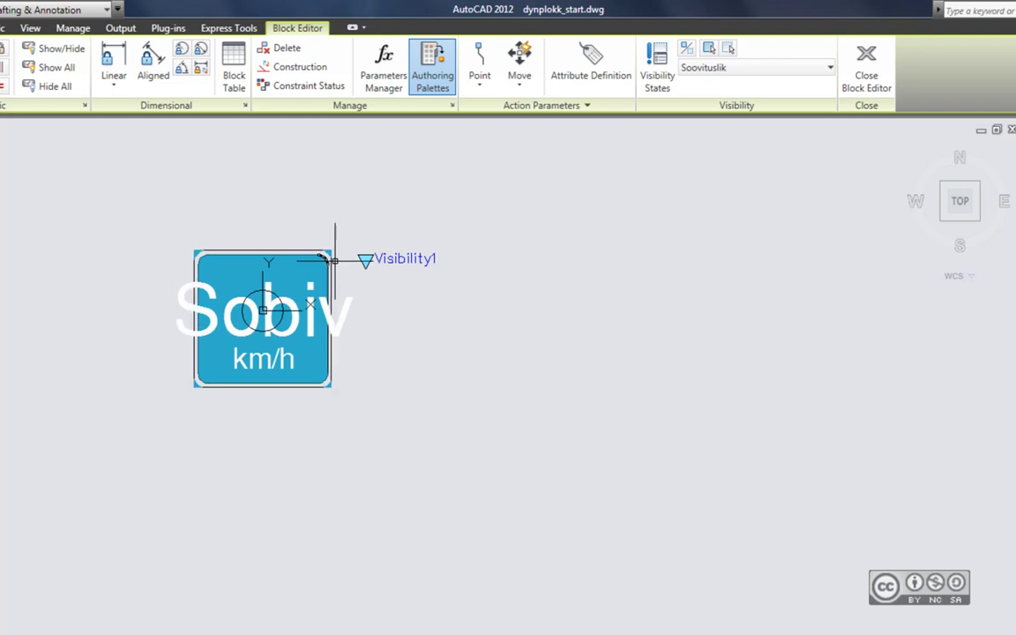
- Shift the km/h sign slightly downward and clear the selection
click(189, 237)
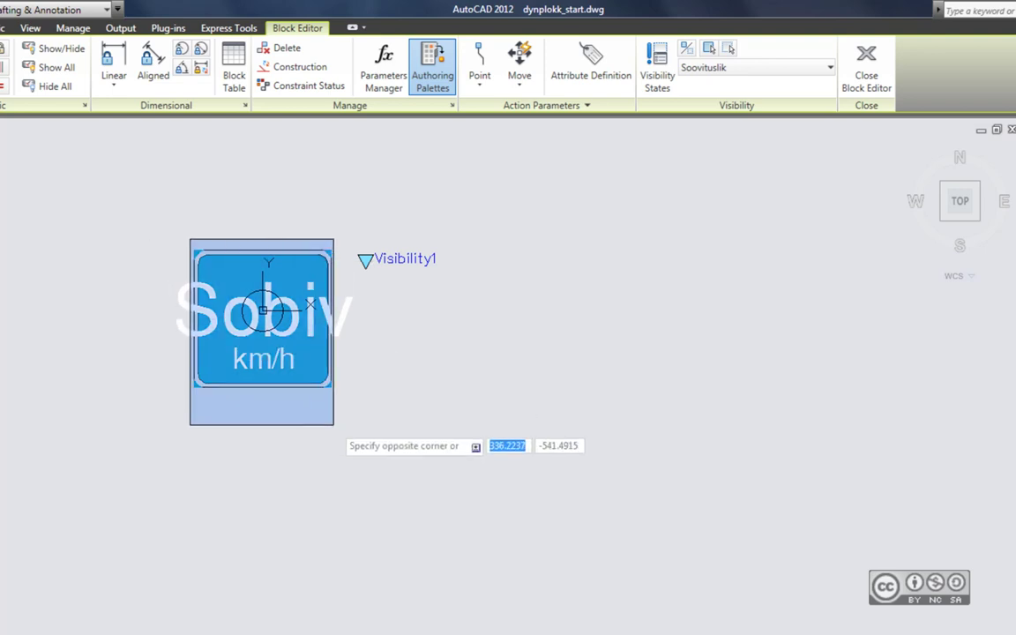
click(341, 431)
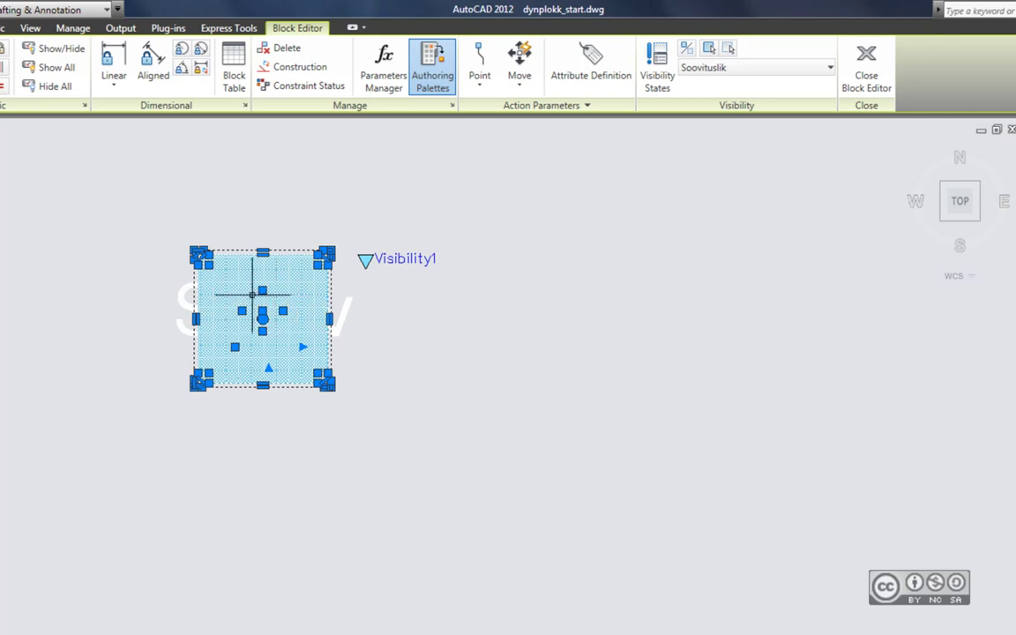
click(154, 213)
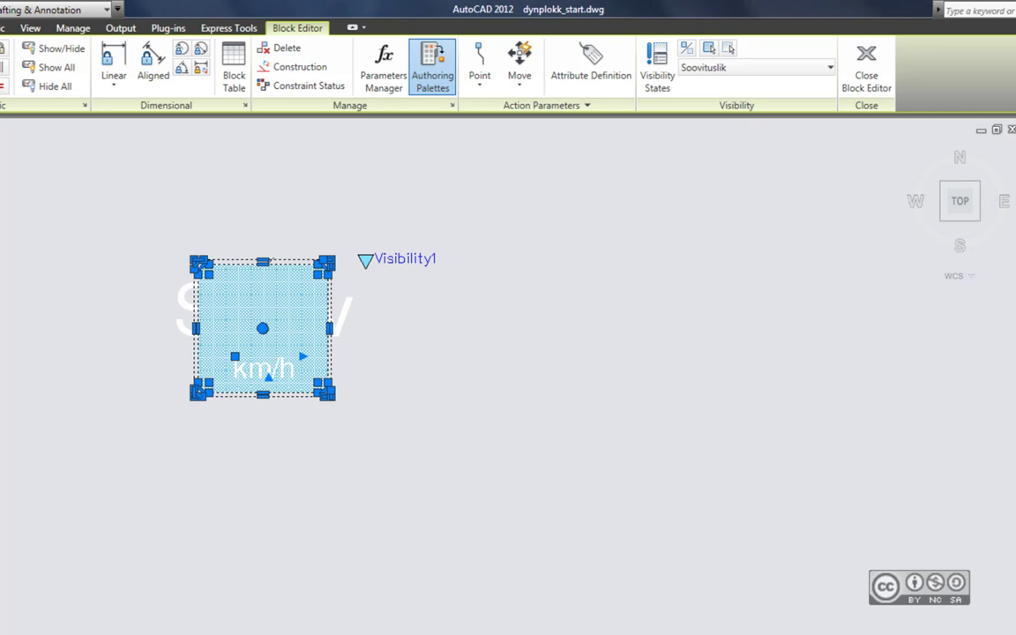
key(Escape)
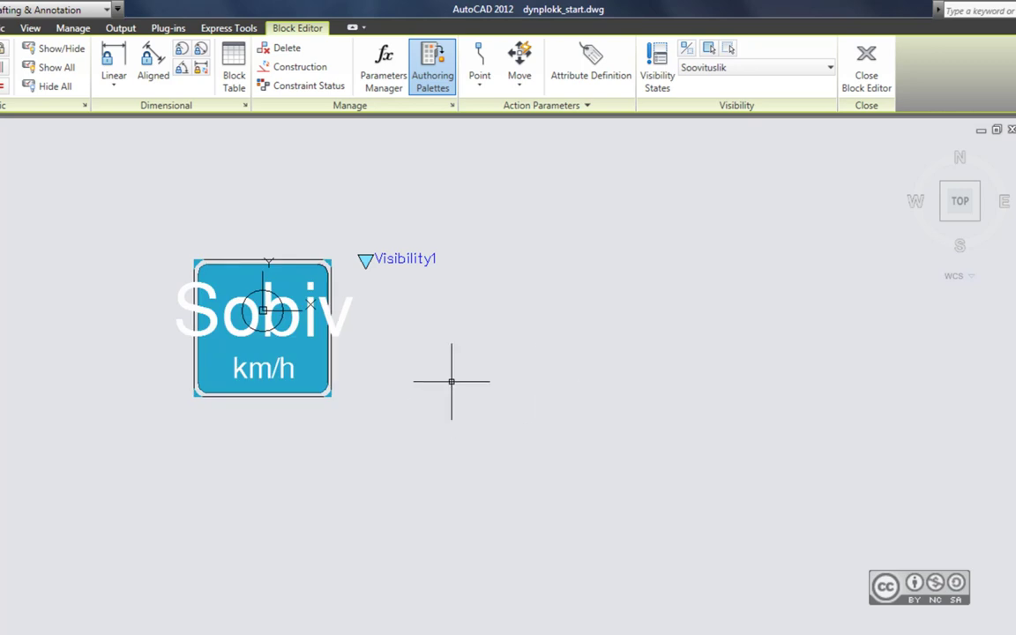
- In the Piirangu lõpp state, move the end-of-restriction sign onto the reference circle's centre
click(794, 67)
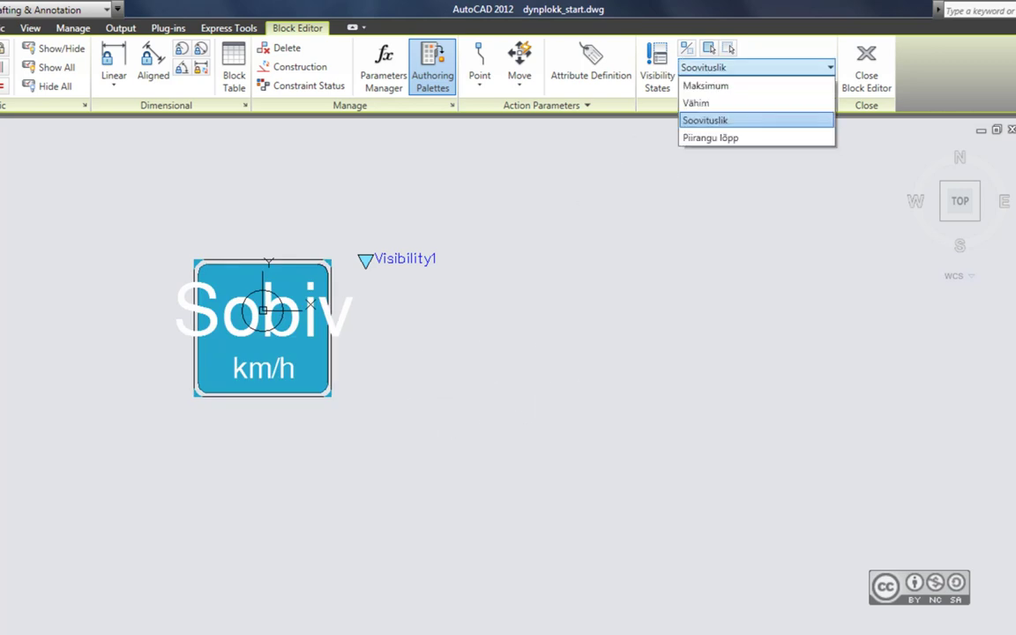
click(710, 137)
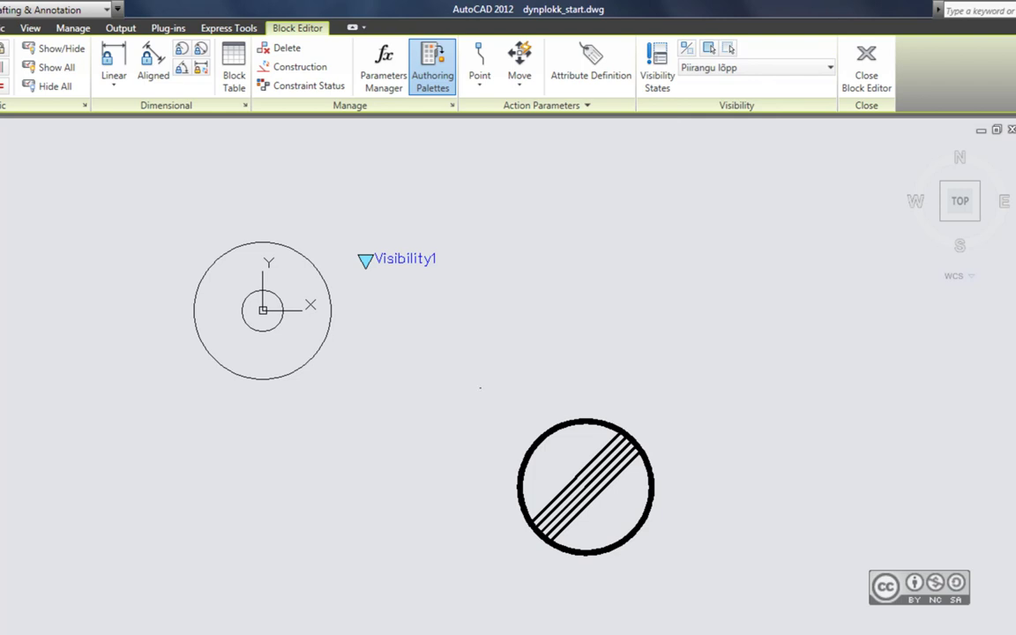
drag(480, 387, 676, 558)
text(m)
key(Return)
click(585, 485)
click(281, 323)
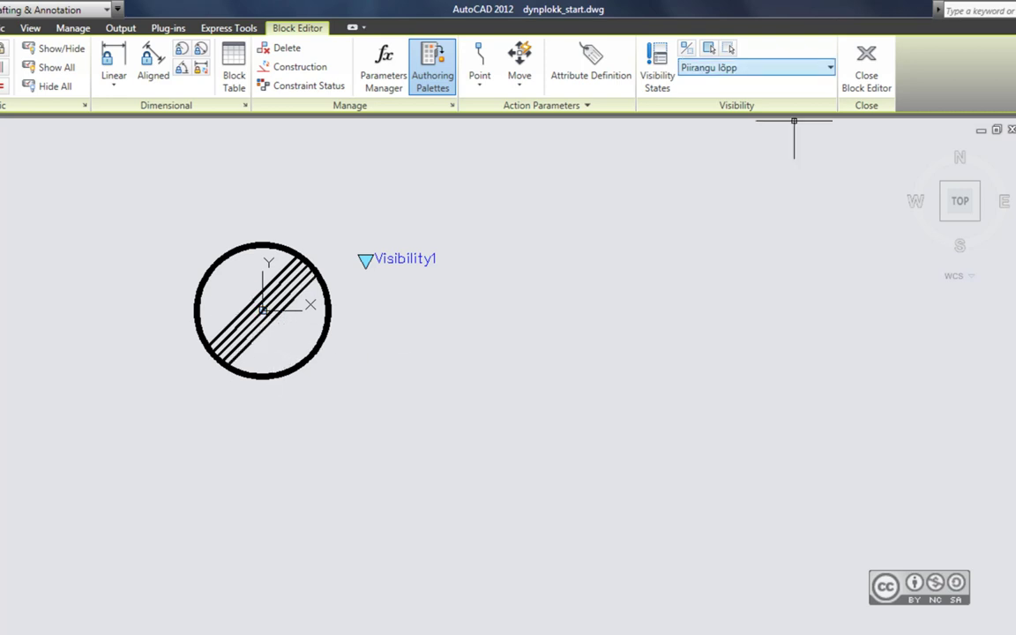
- Cycle through Maksimum, Vähim, Soovituslik and Piirangu lõpp states, ending back on Maksimum
click(794, 67)
click(794, 86)
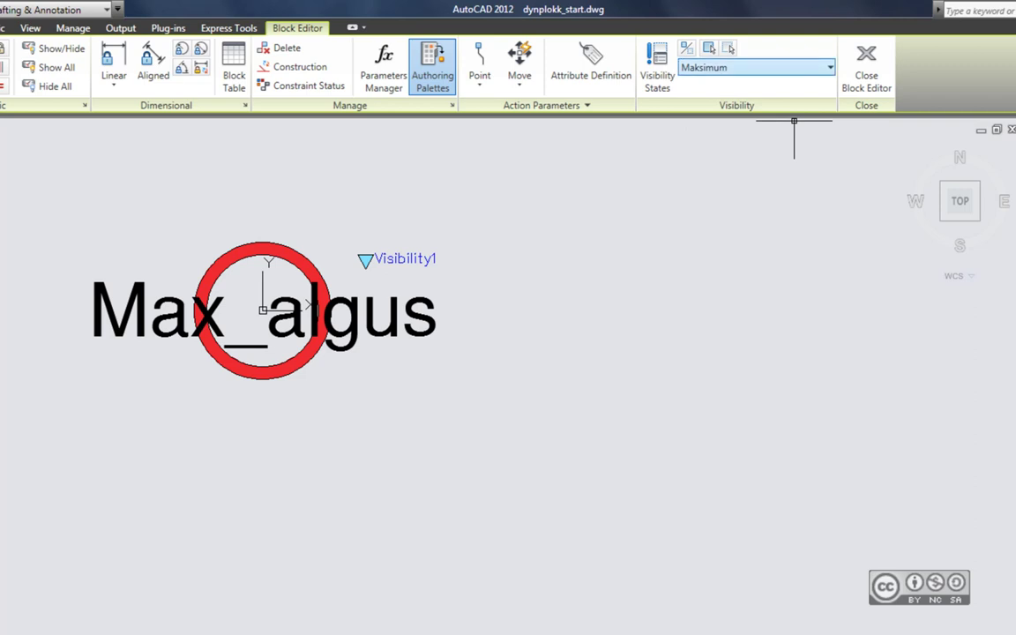
click(794, 67)
click(703, 100)
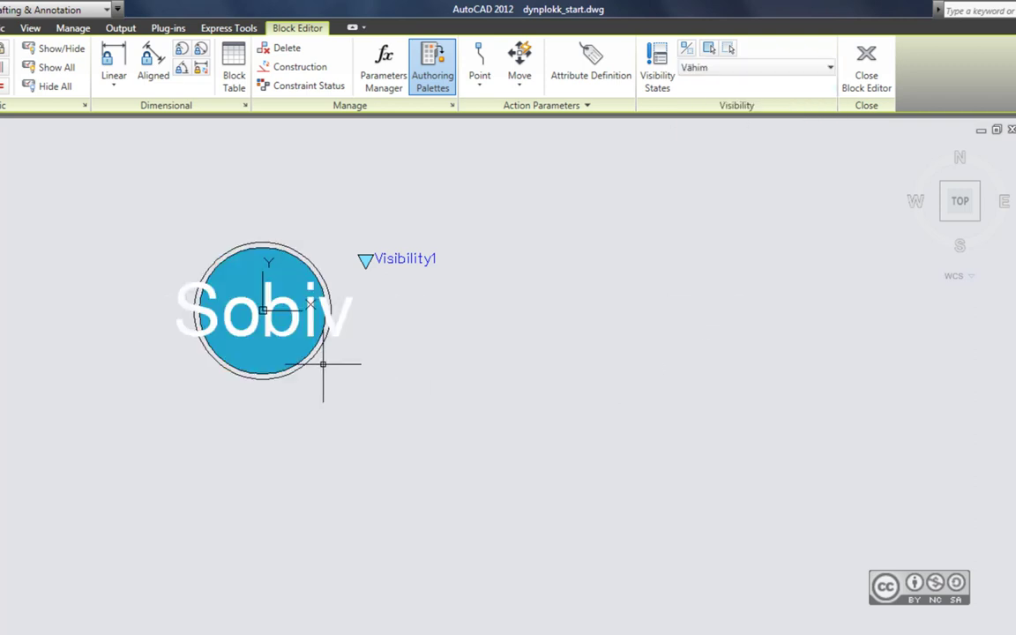
click(794, 67)
click(749, 119)
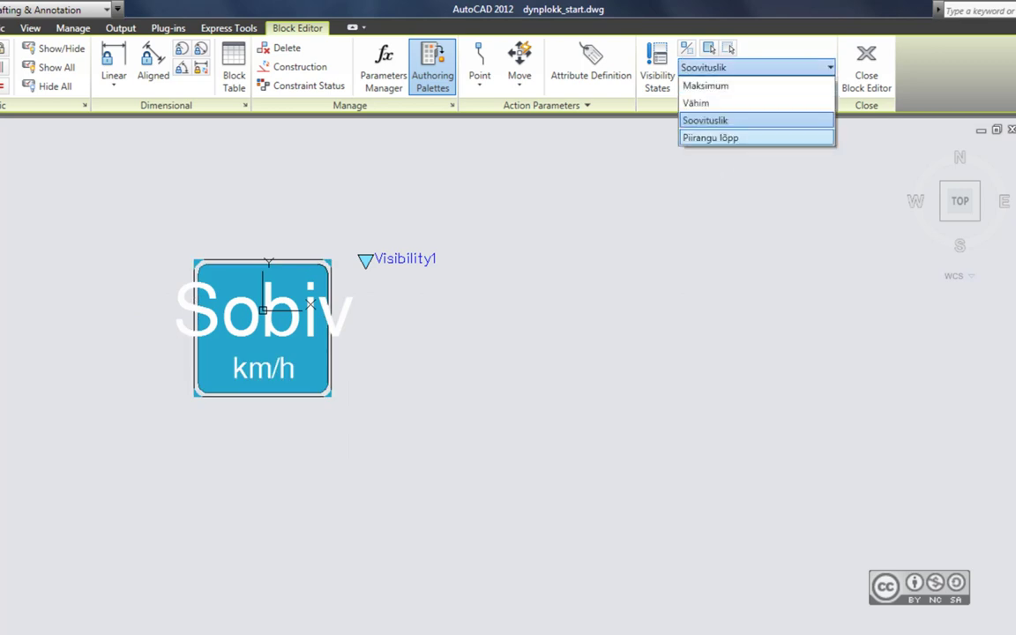
click(706, 139)
click(749, 67)
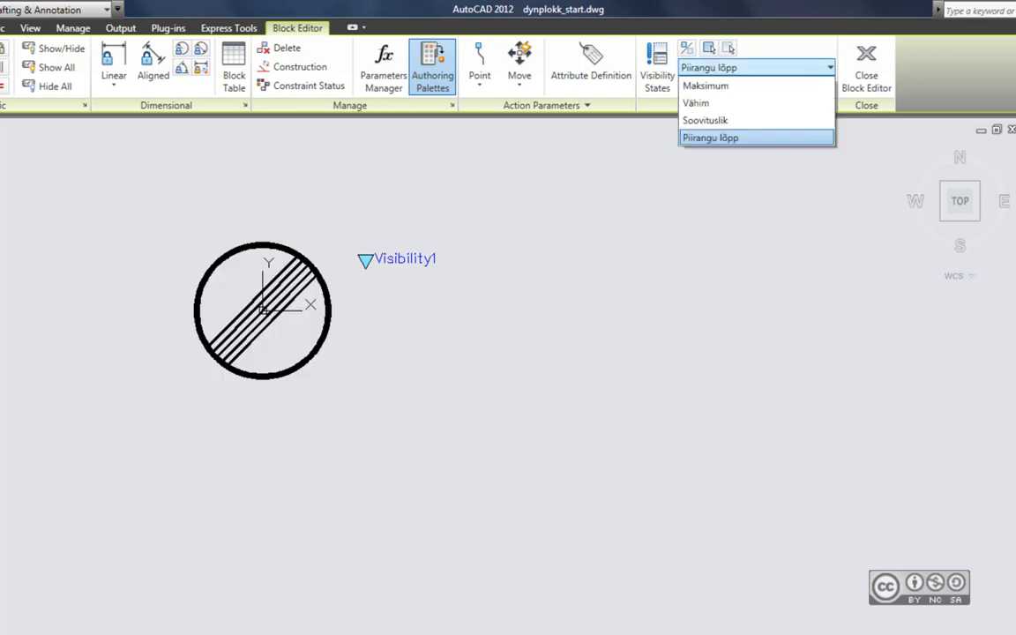
click(710, 84)
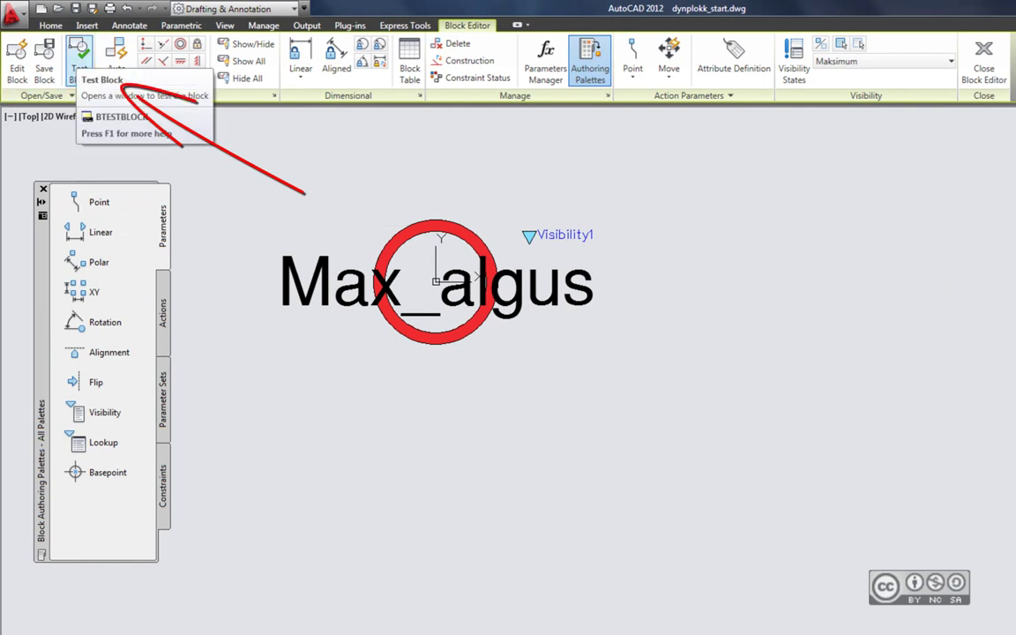
- In the Test Block Window, switch the sign through Vähim, Soovituslik, Piirangu lõpp and back to Maksimum
click(78, 60)
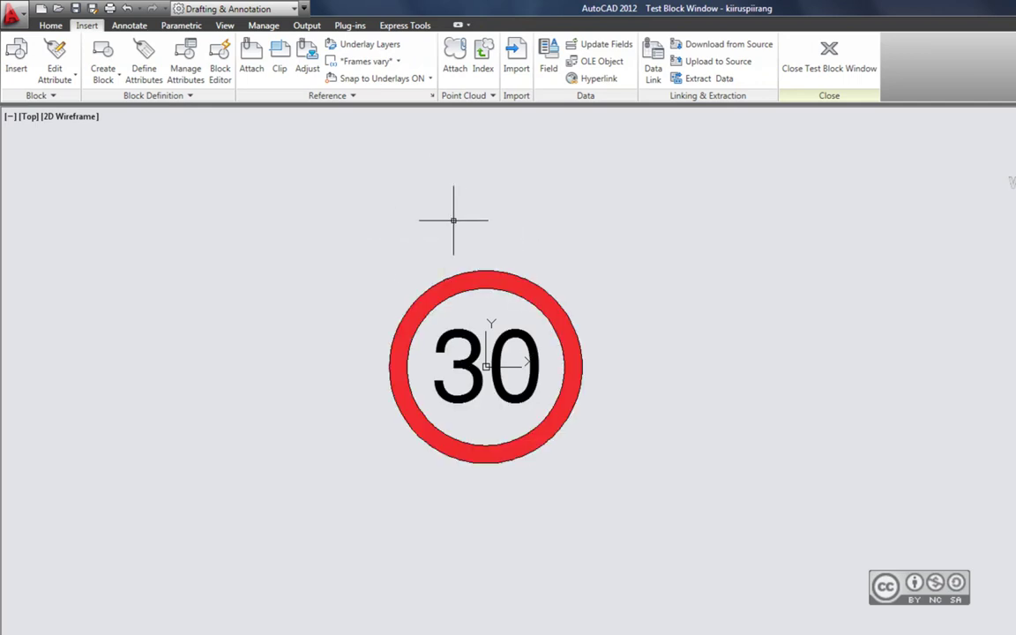
click(527, 275)
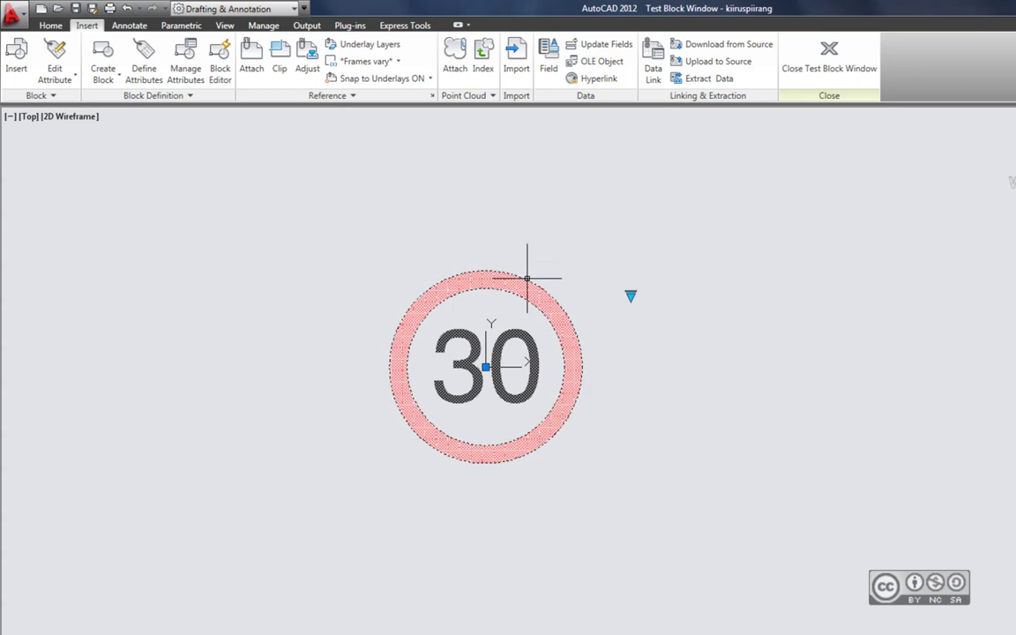
click(631, 296)
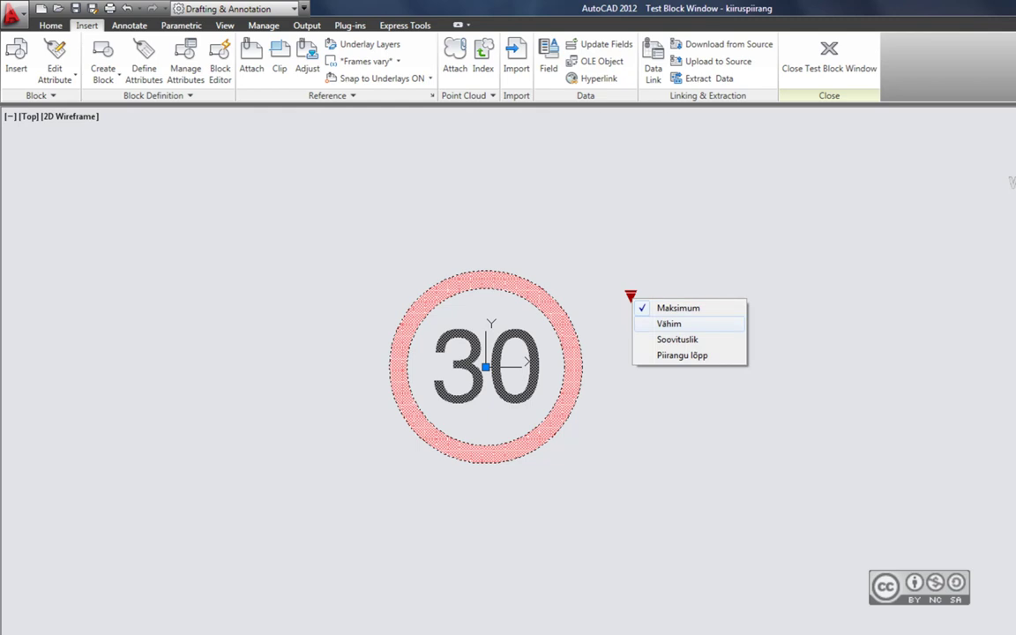
click(669, 324)
click(631, 296)
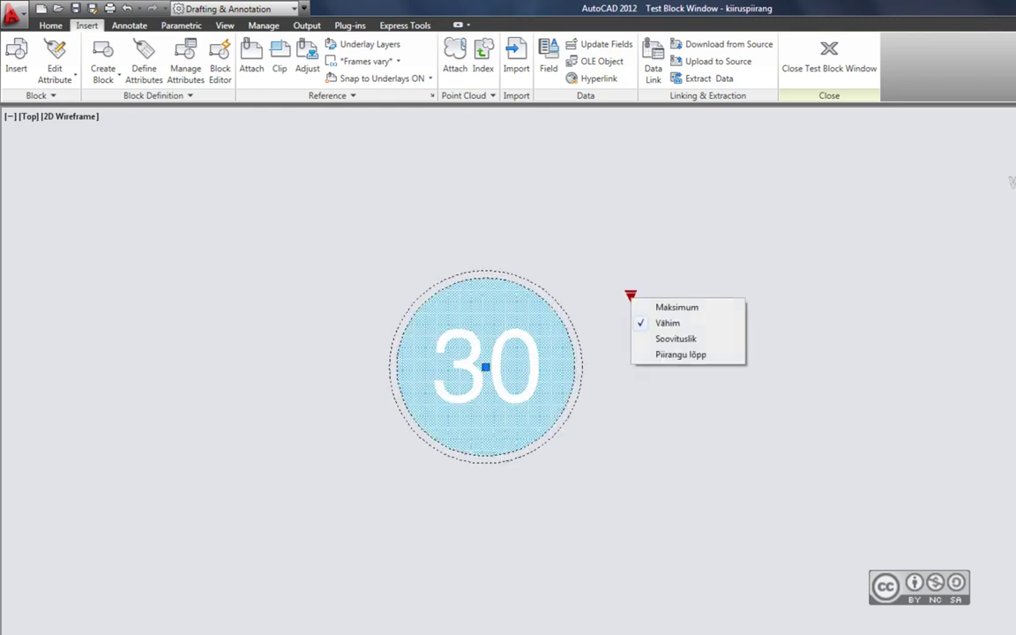
click(676, 339)
click(584, 368)
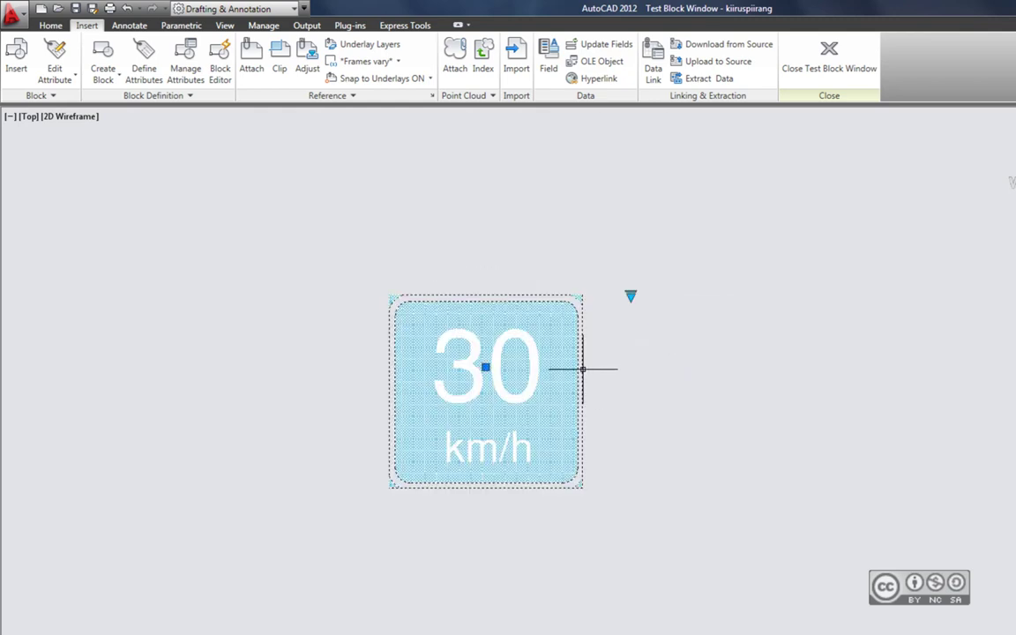
click(631, 295)
click(682, 351)
click(579, 334)
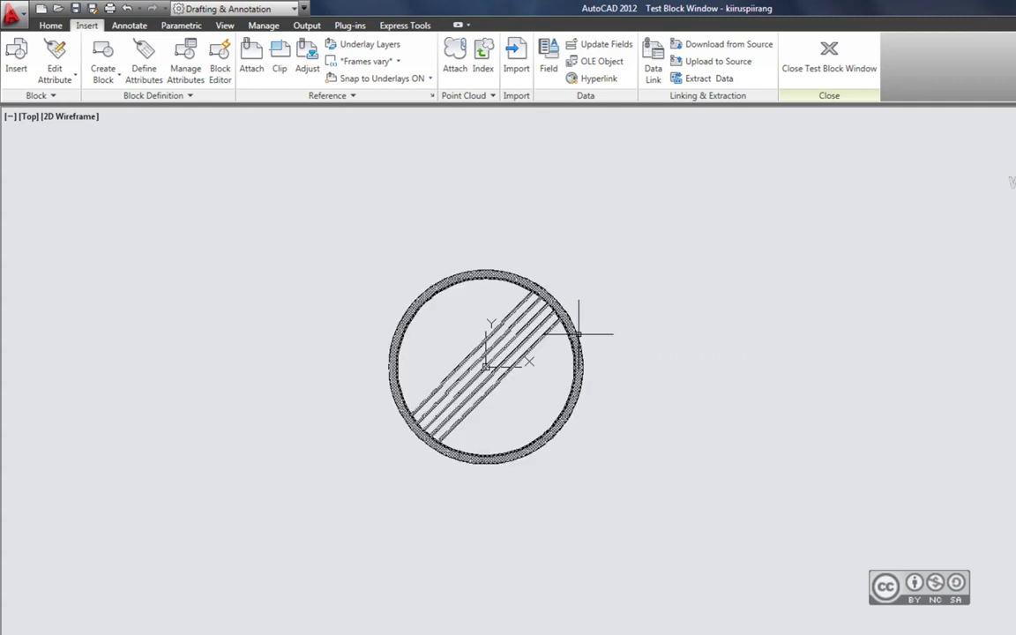
click(631, 296)
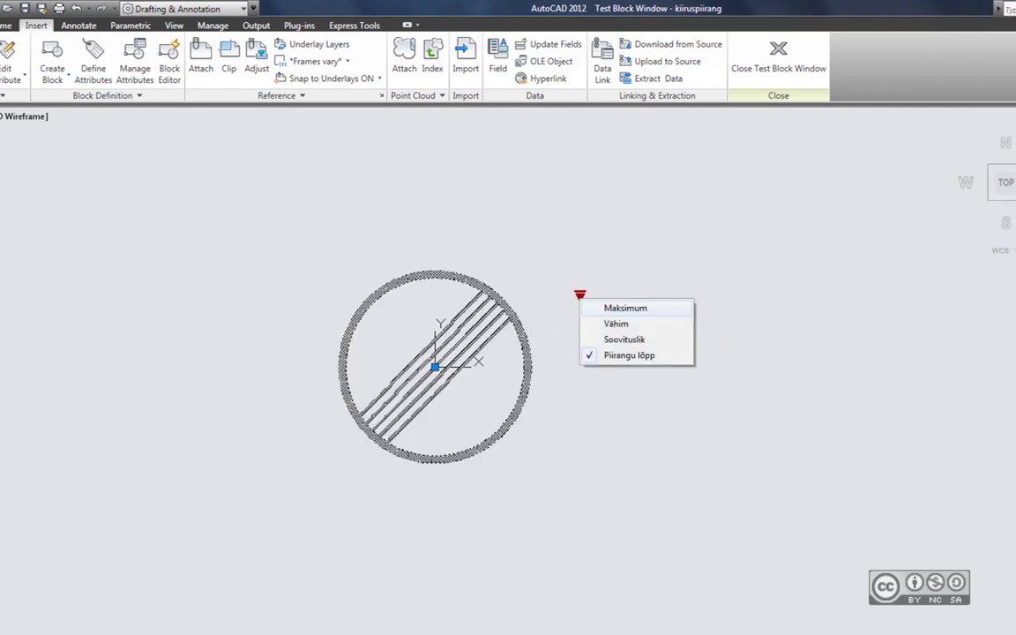
click(667, 307)
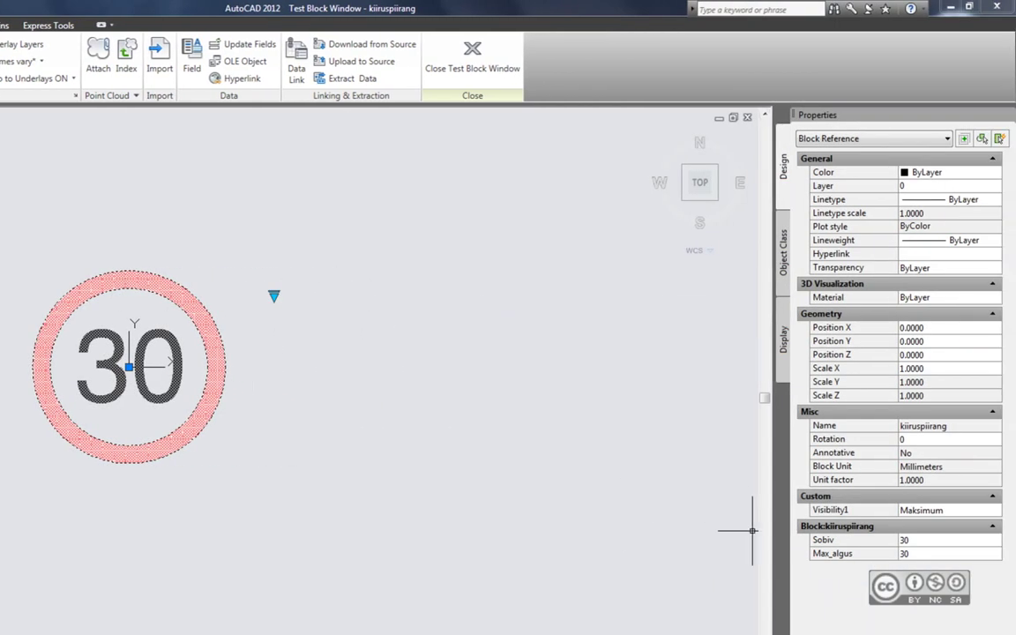
- Set the Max_algus speed value to 50 in Properties
click(935, 553)
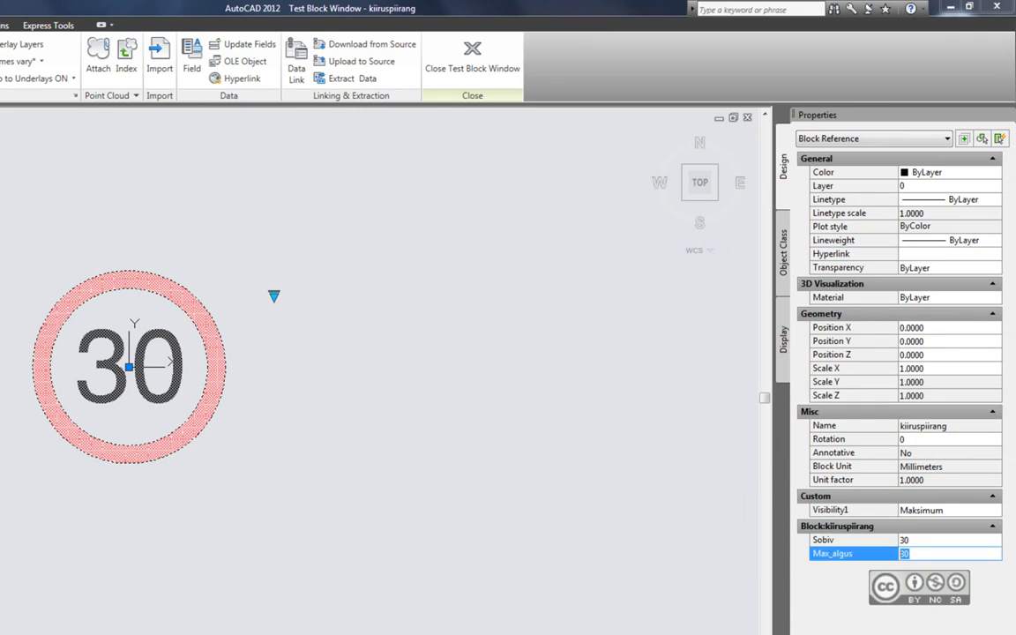
text(50)
key(Return)
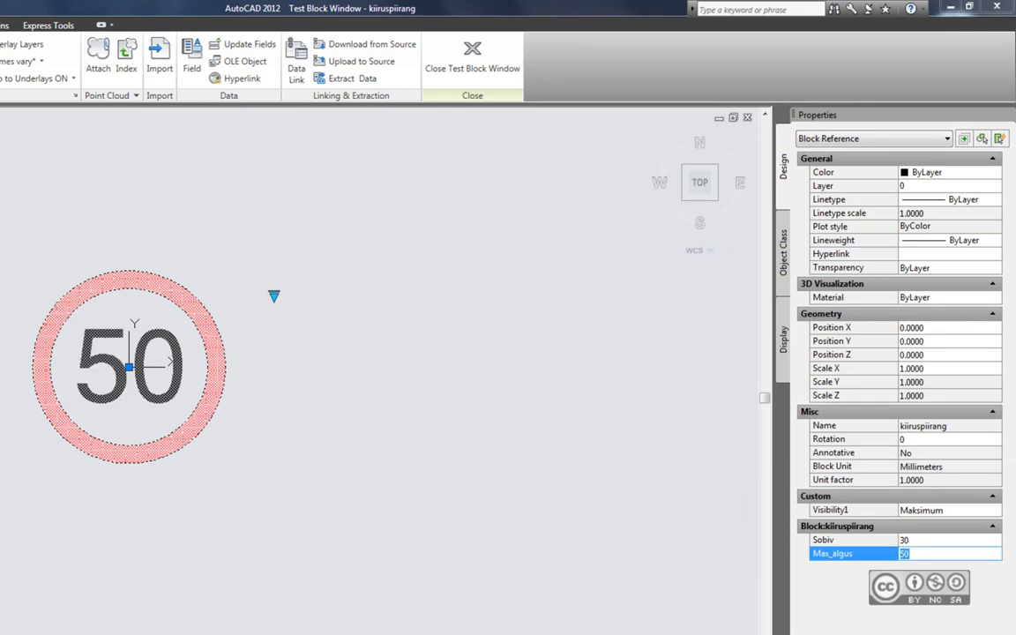
key(Escape)
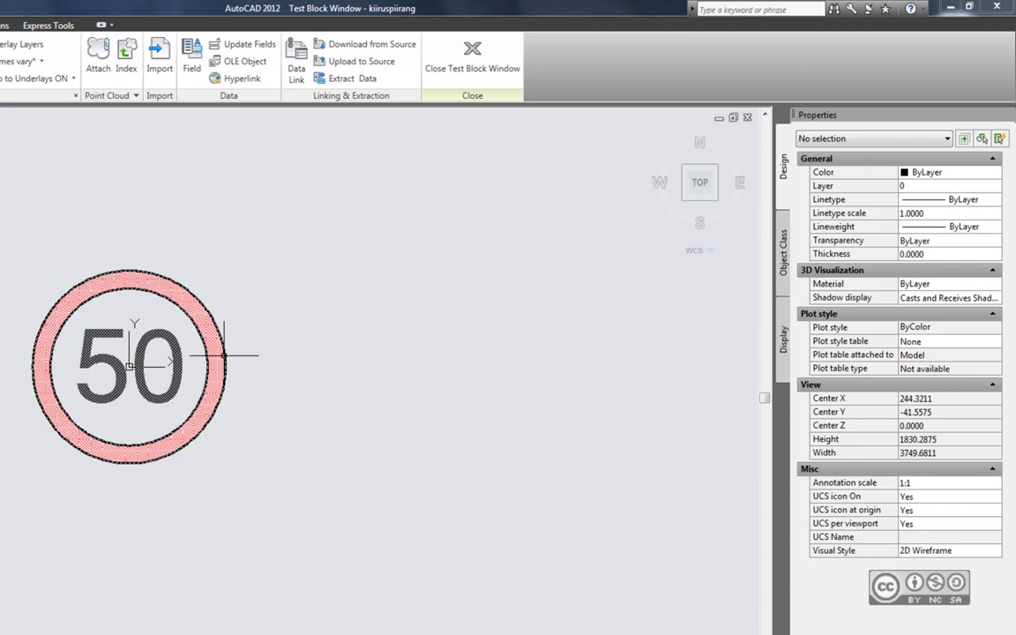
- Switch the sign to Soovituslik, set Sobiv to 40, then return it to Maksimum
click(224, 356)
click(274, 294)
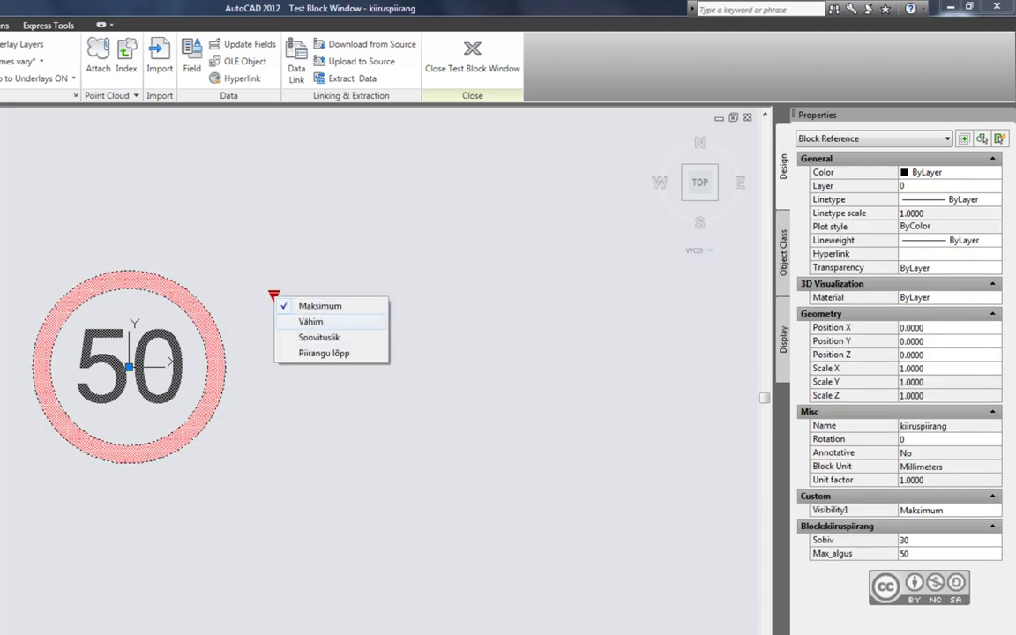
click(310, 321)
key(Escape)
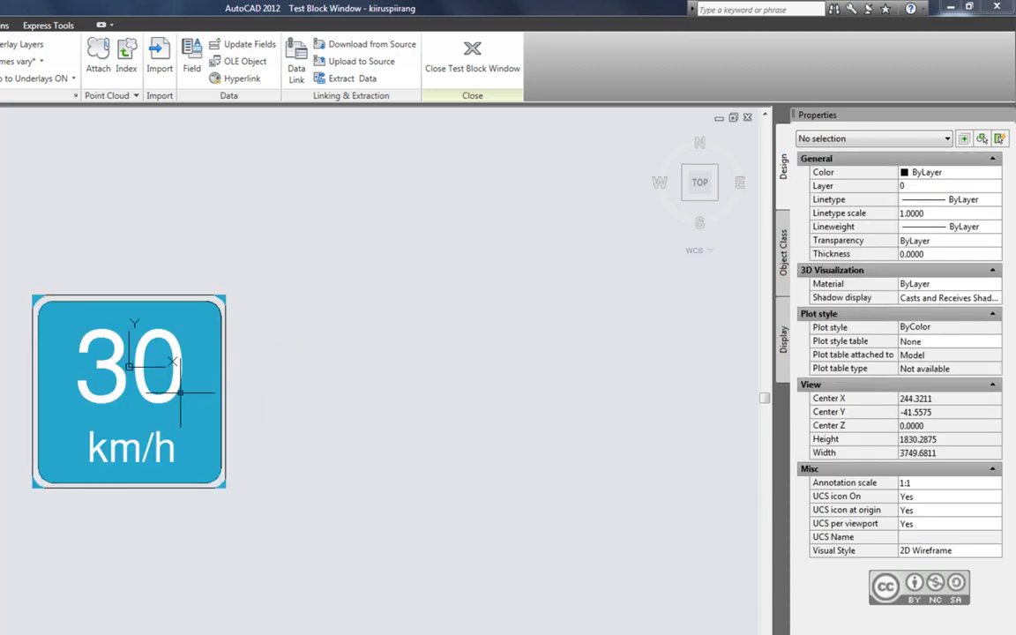
click(224, 385)
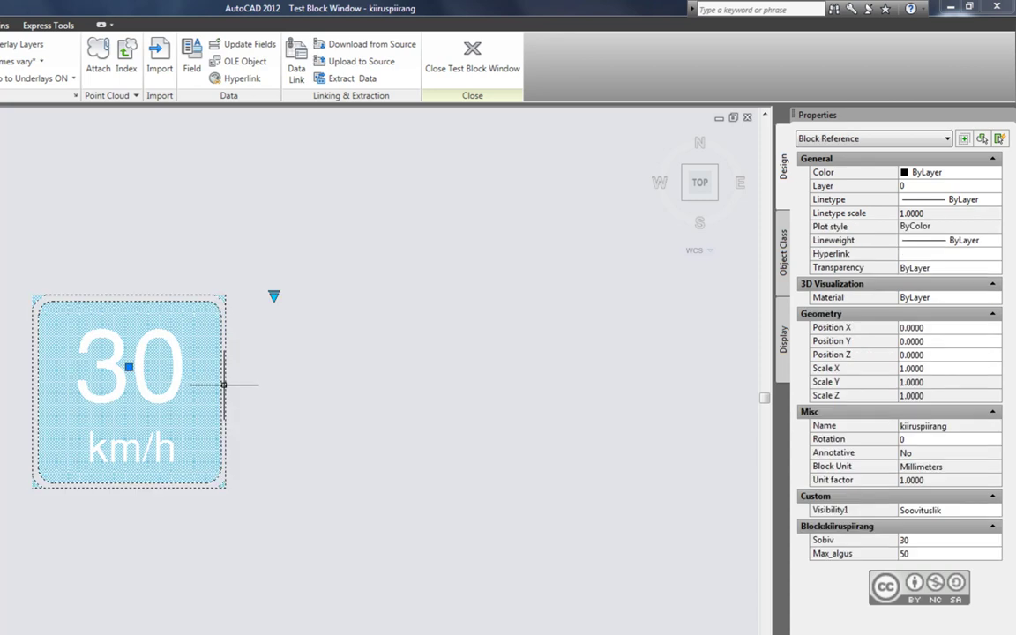
click(904, 540)
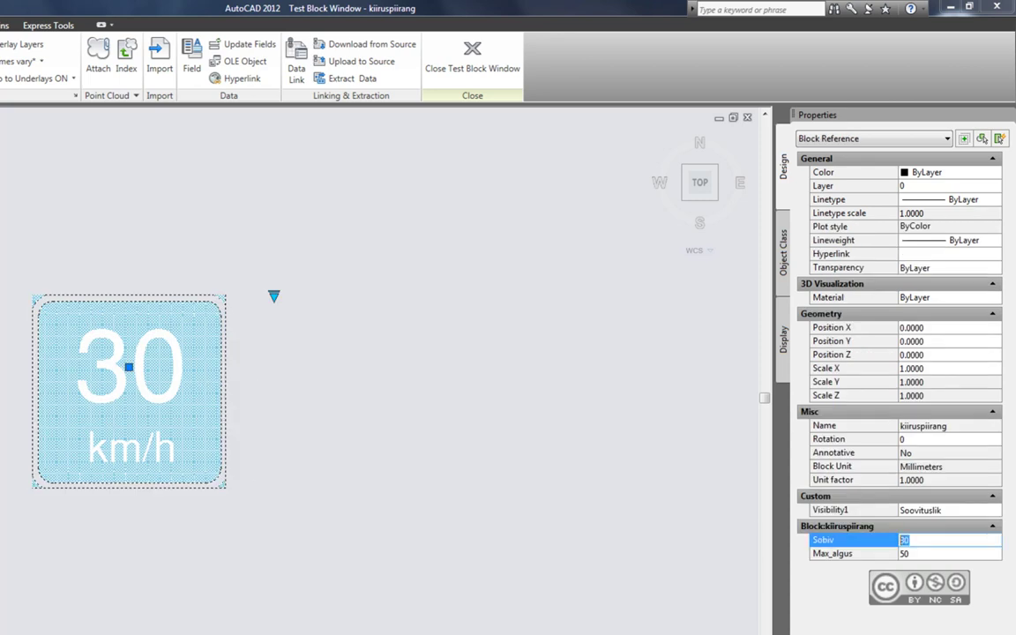
text(40)
key(Tab)
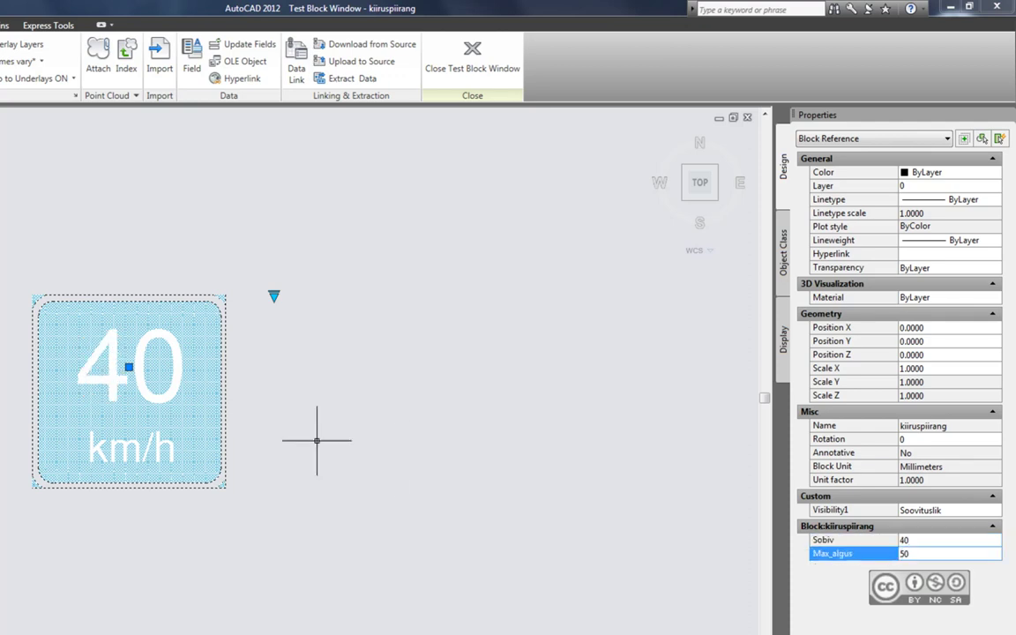
click(273, 294)
click(309, 302)
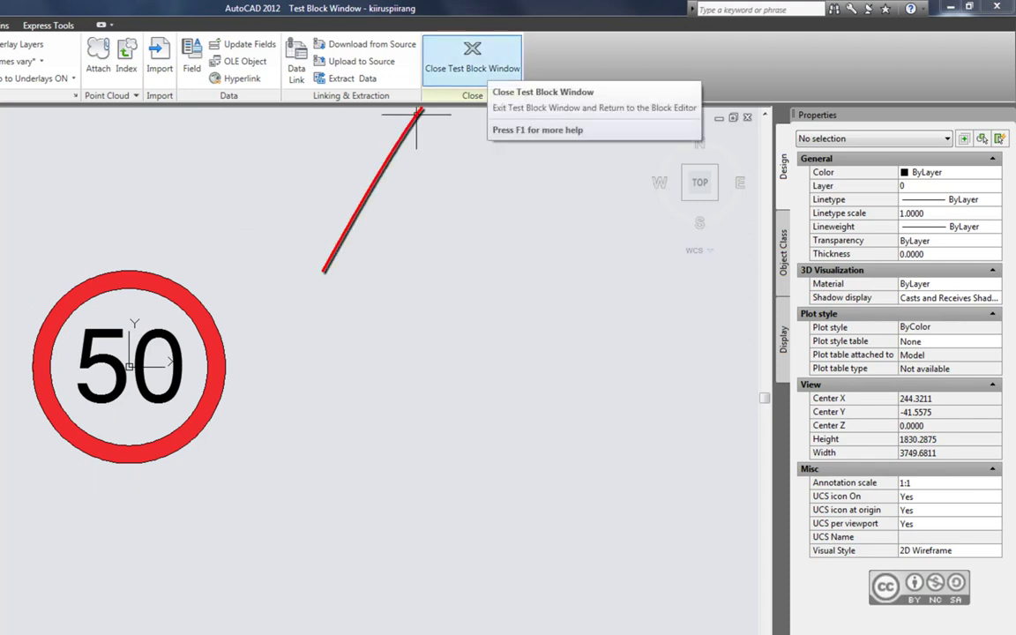
- Close the Test Block Window and Block Editor, saving changes to kiiruspiirang
click(472, 57)
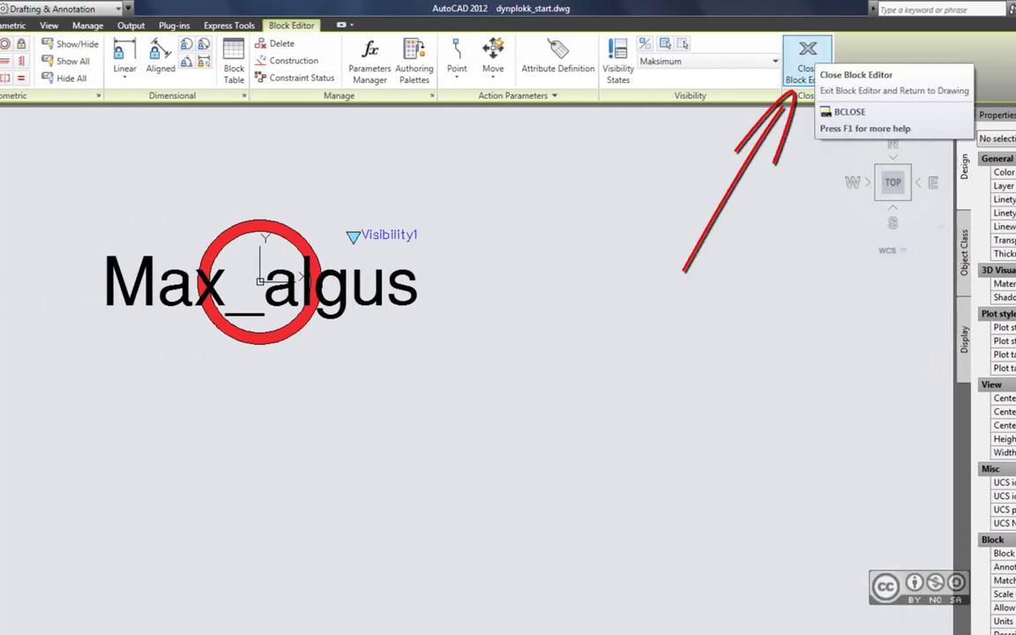
click(807, 62)
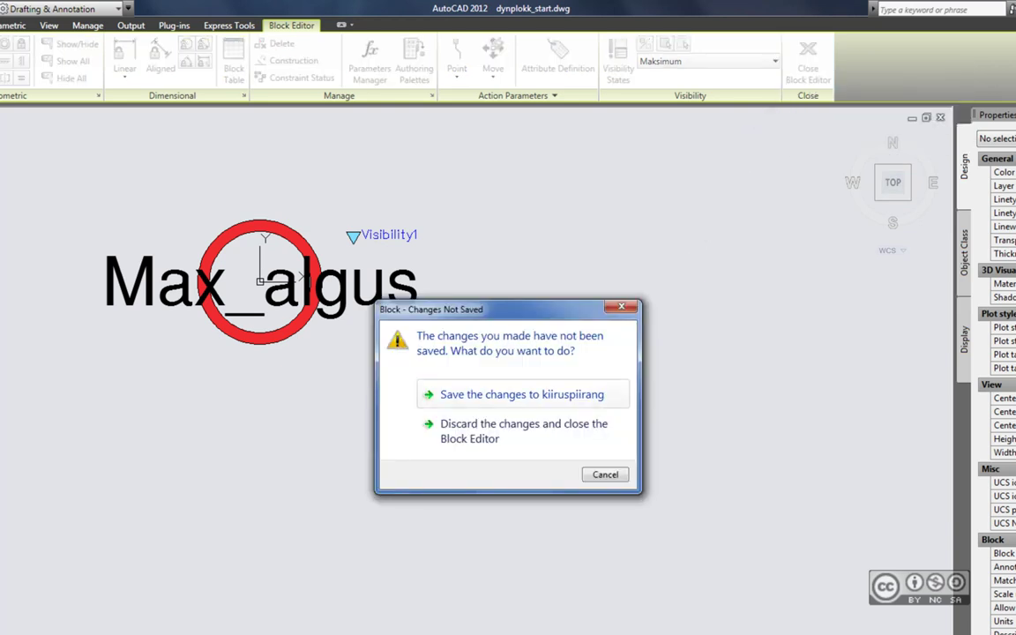
click(521, 395)
- Switch the placed 30 sign block to its Vähim visibility state
click(405, 235)
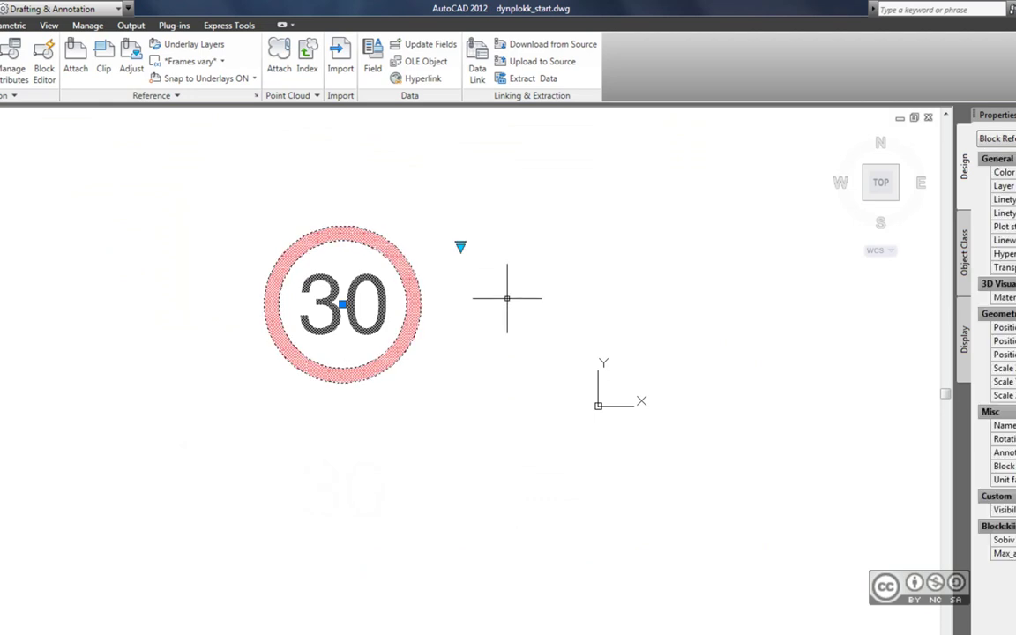
scroll(501, 302, down, 4)
scroll(501, 301, down, 2)
scroll(500, 302, up, 4)
scroll(499, 300, up, 2)
middle_drag(437, 204, 380, 211)
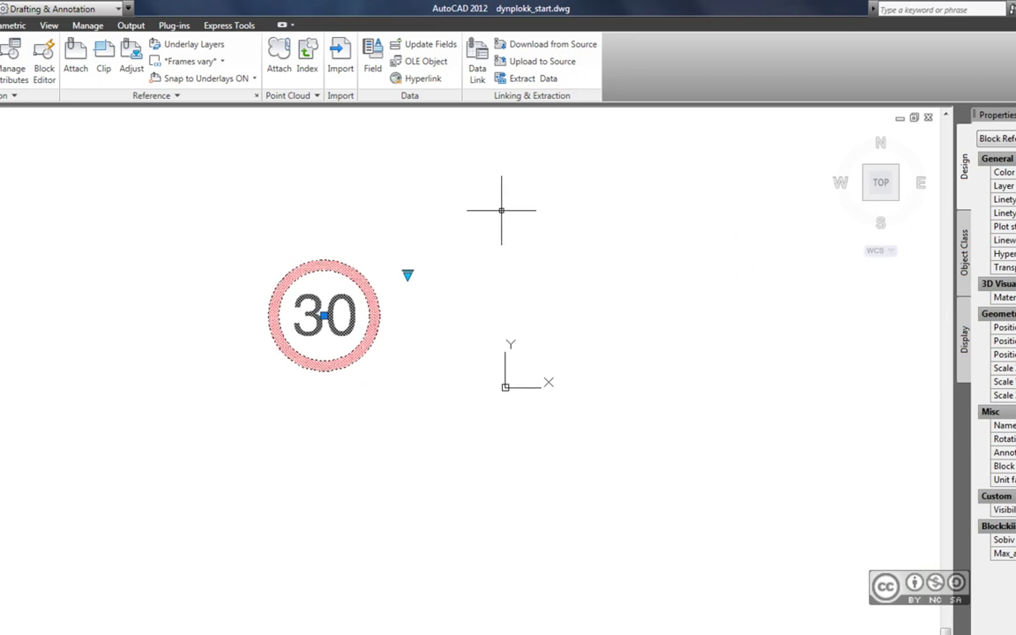
click(407, 275)
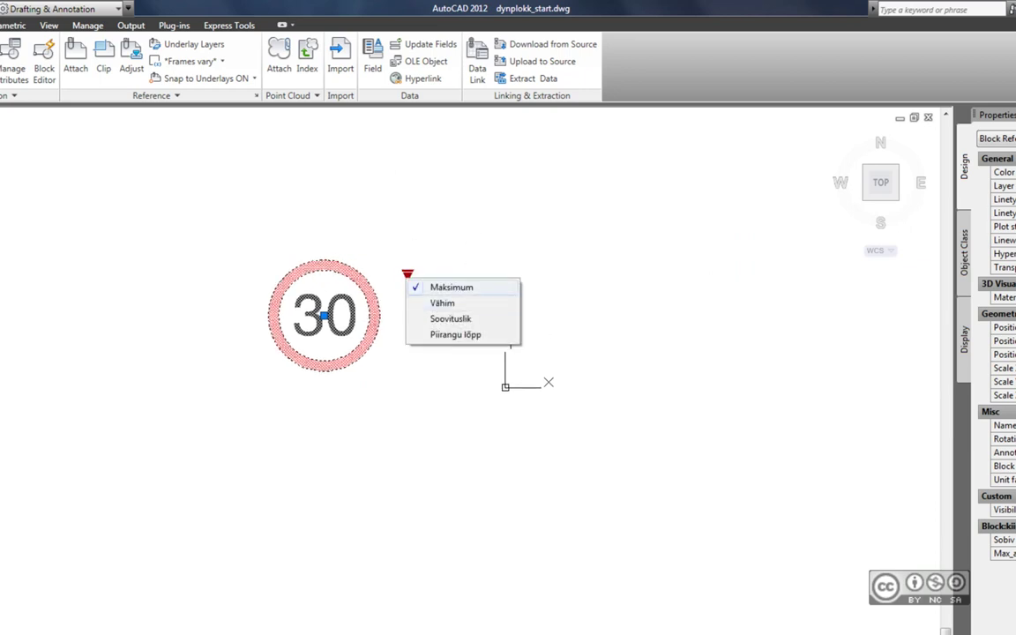
click(442, 302)
middle_drag(362, 283, 252, 318)
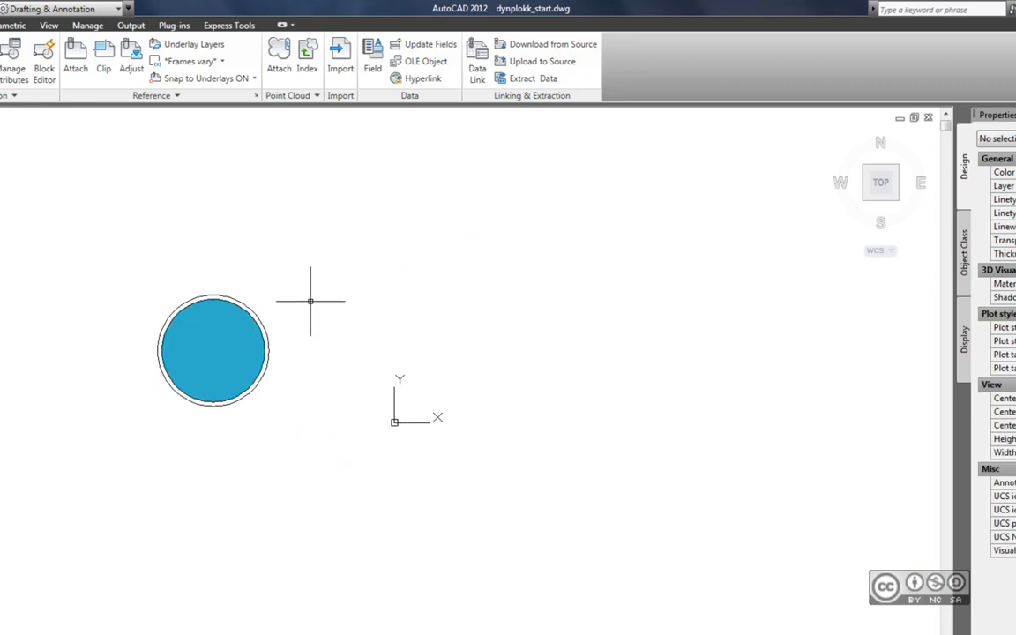
click(258, 316)
- Check the Soovituslik state, then run ATTSYNC on the kiiruspiirang block and confirm
click(296, 309)
click(327, 346)
key(Escape)
key(Escape)
text(attsync)
key(Return)
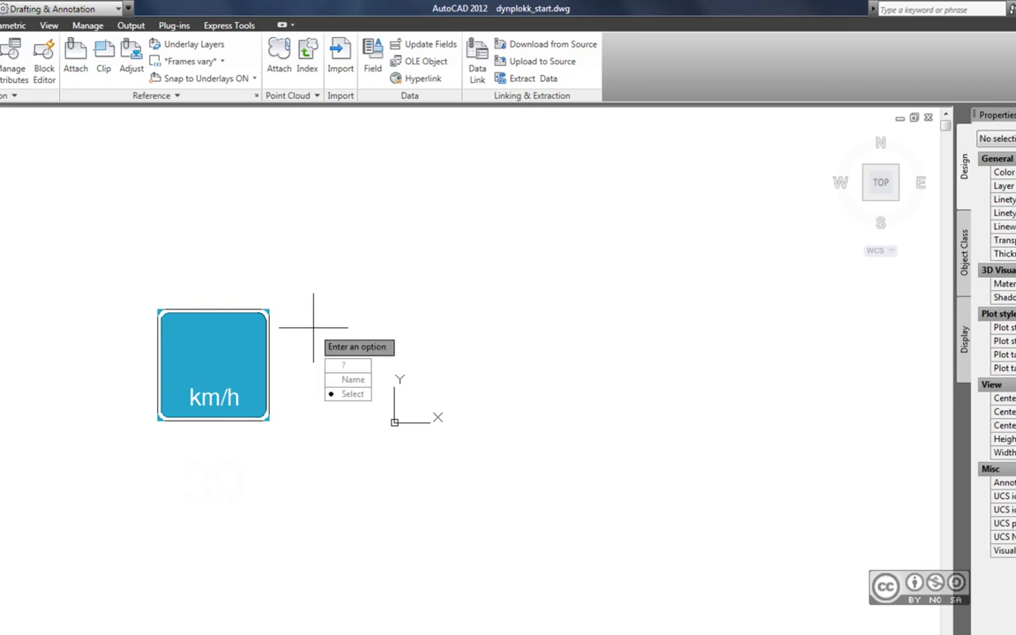
key(Return)
click(266, 340)
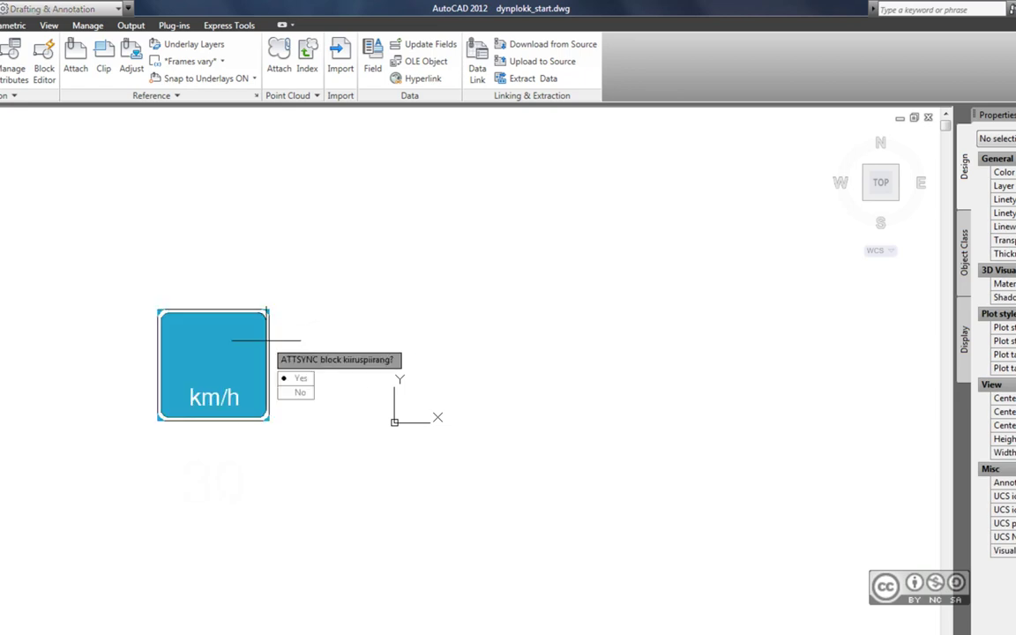
key(Return)
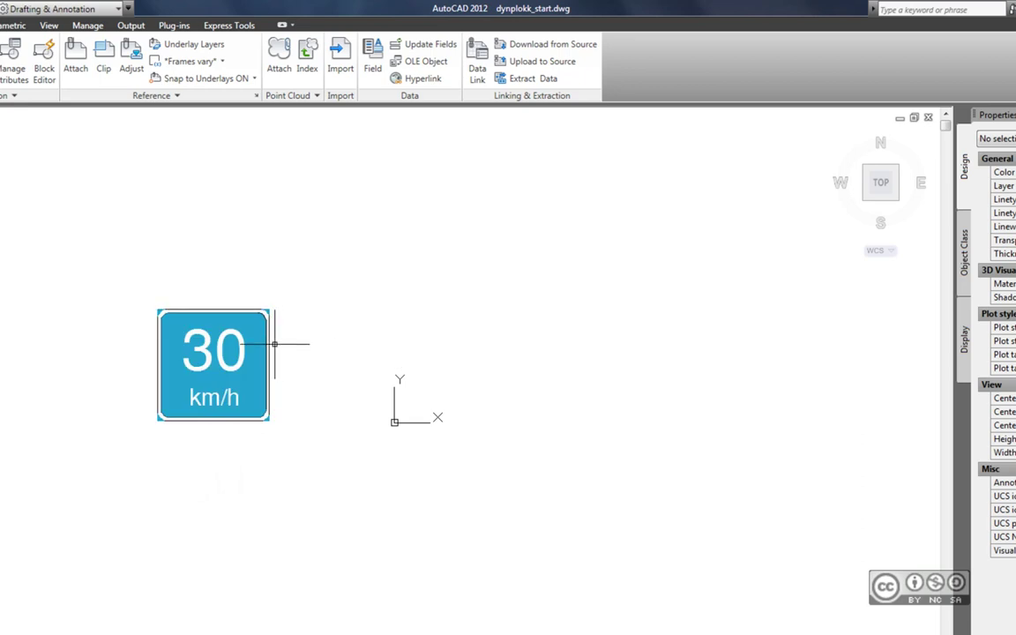
- Switch the placed sign to Maksimum and pan to bring the other signs into view
click(272, 345)
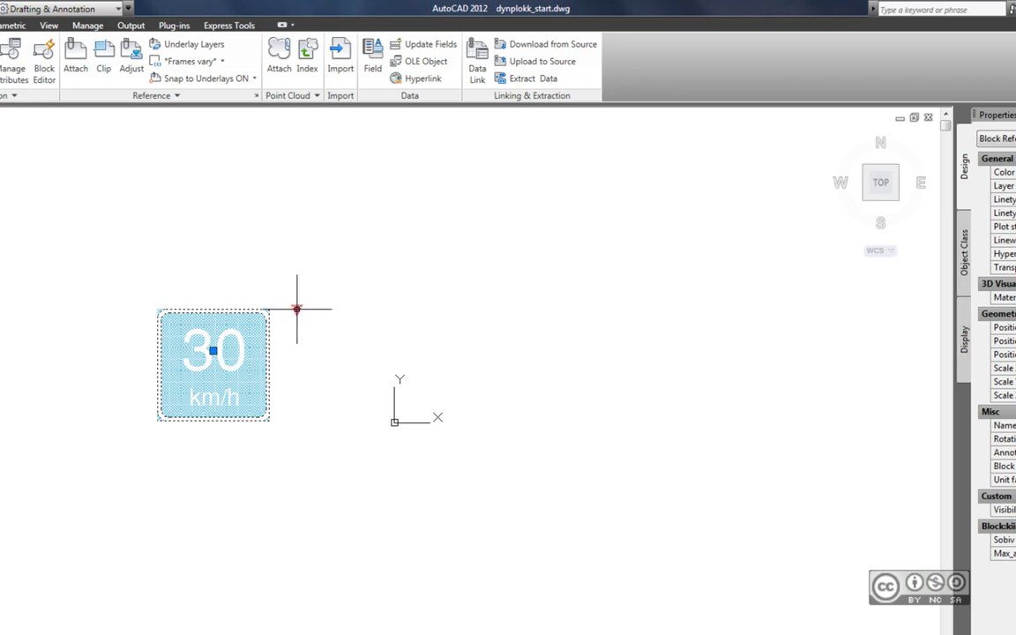
click(296, 310)
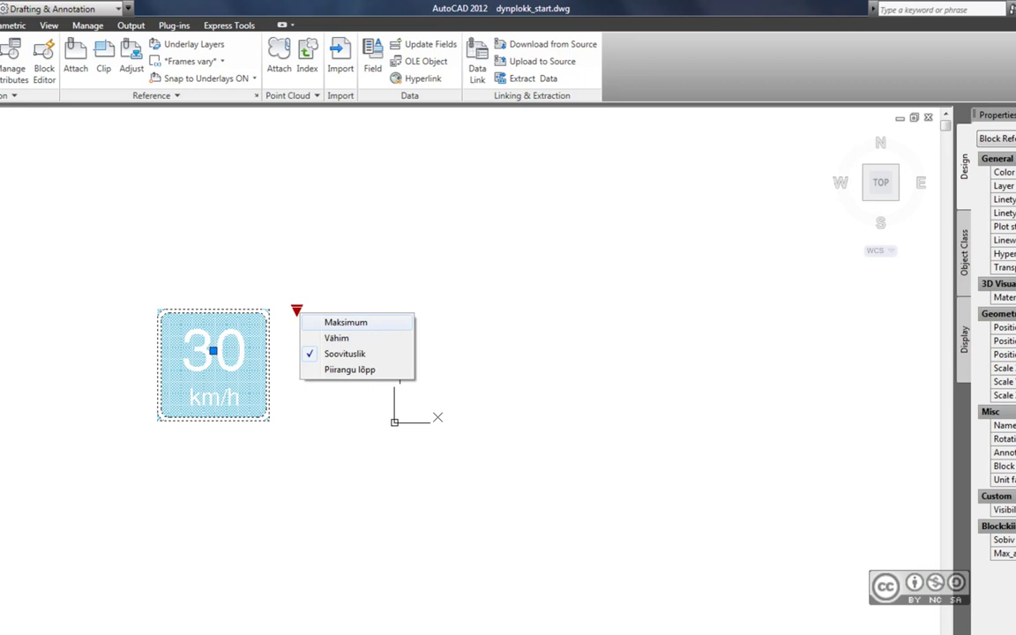
click(345, 322)
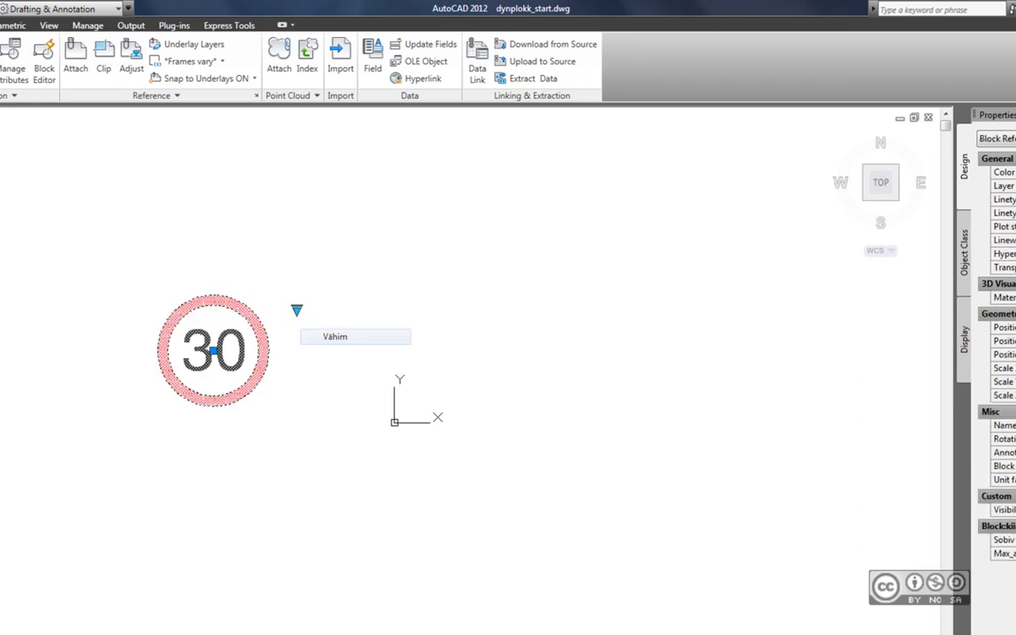
key(Escape)
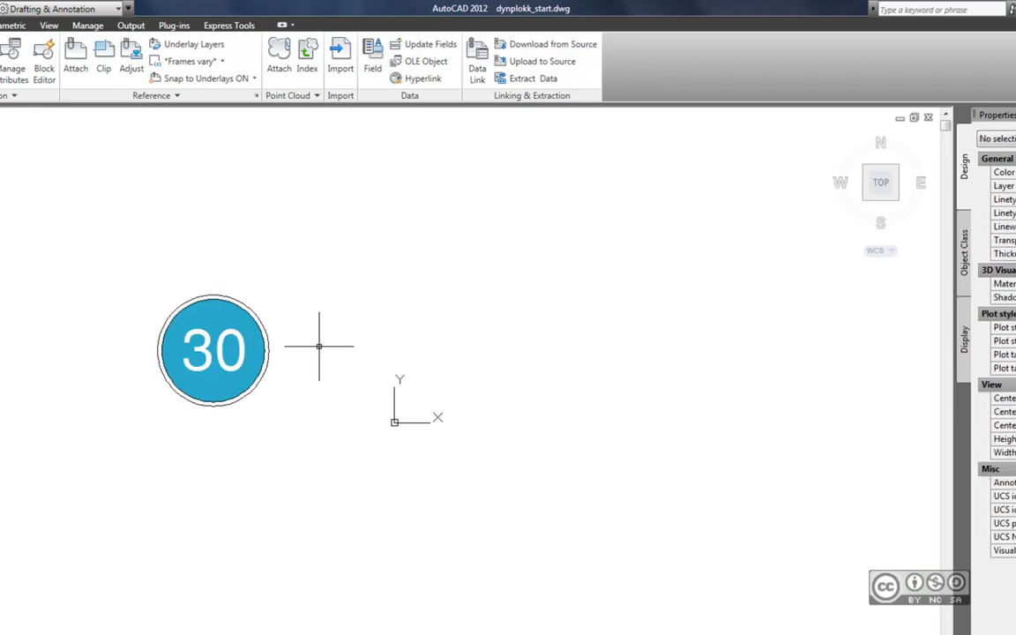
middle_drag(377, 213, 314, 225)
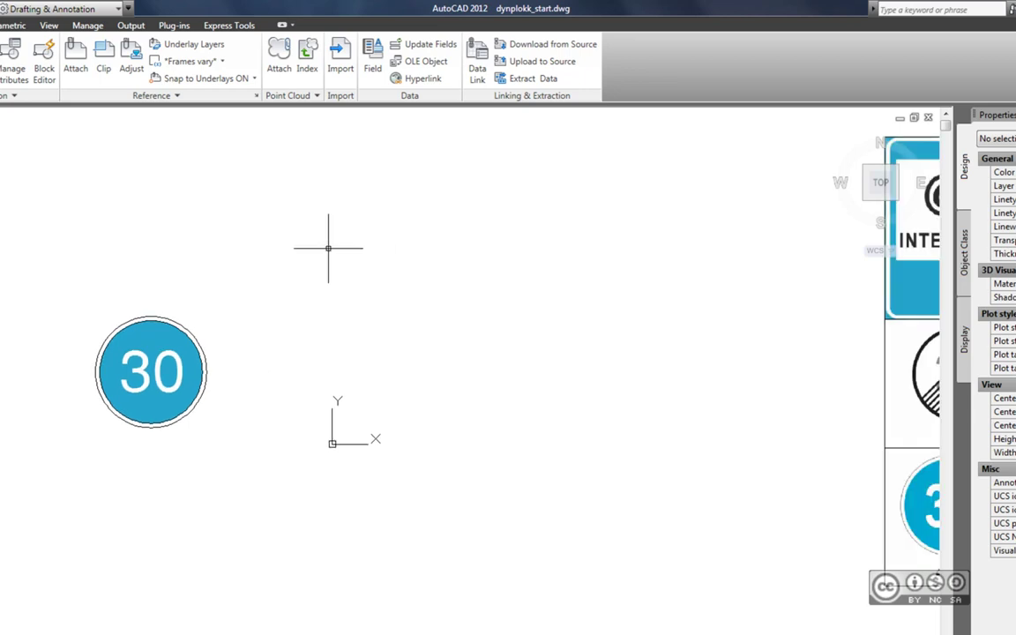
middle_drag(329, 186, 295, 208)
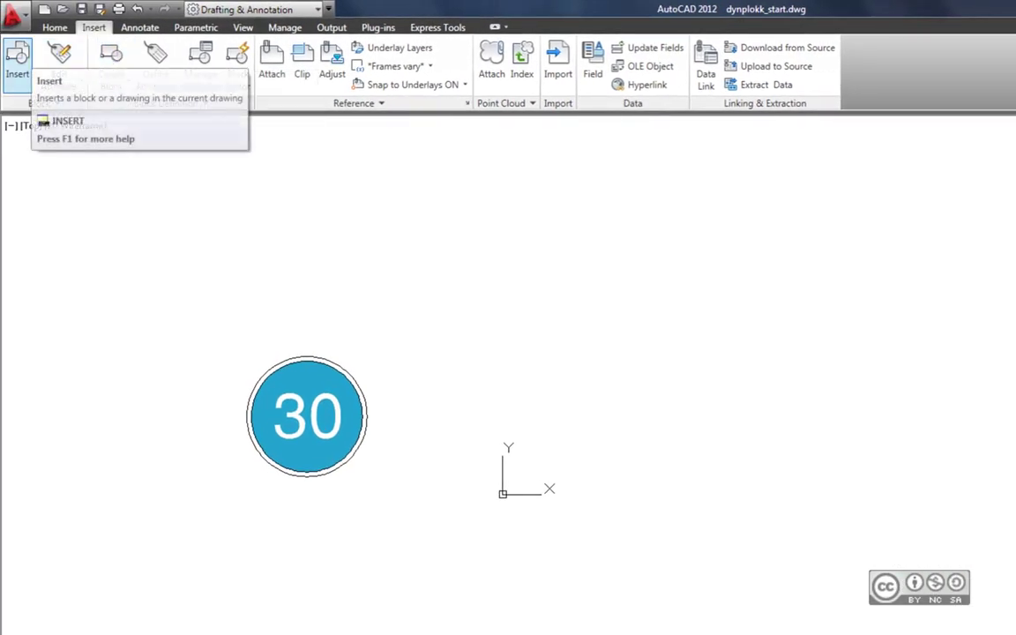
- Insert the kiiruspiirang block above right of the blue sign, accepting the default speed 30
click(18, 62)
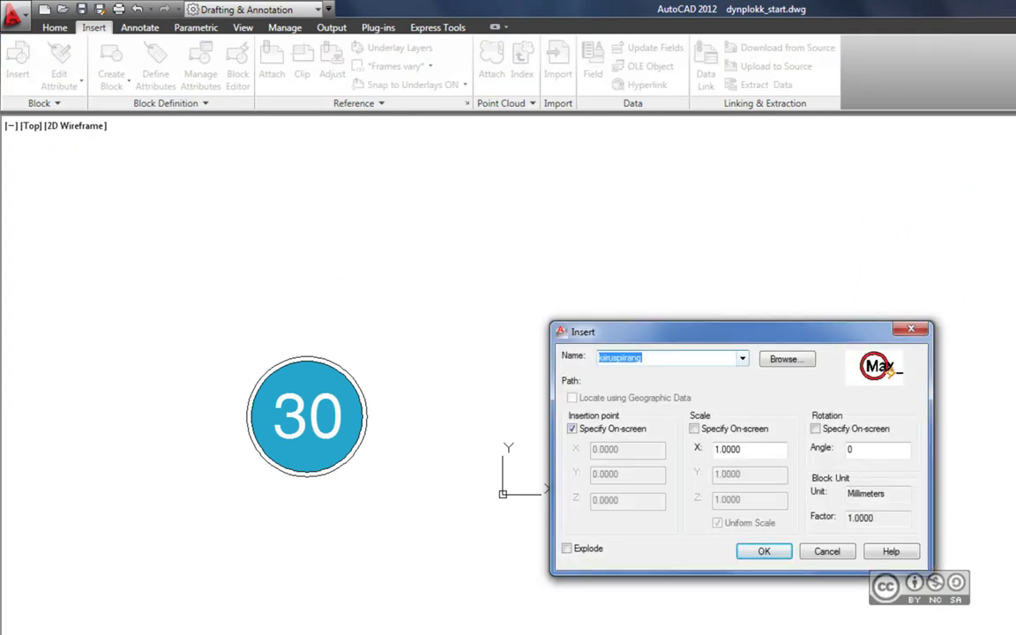
click(743, 358)
click(743, 358)
key(Return)
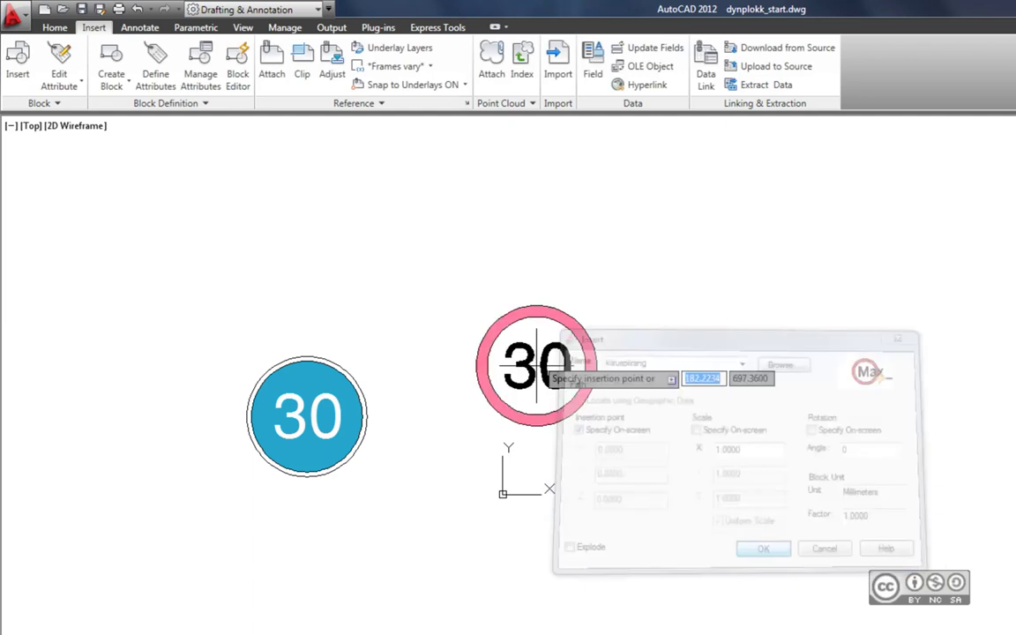
click(680, 370)
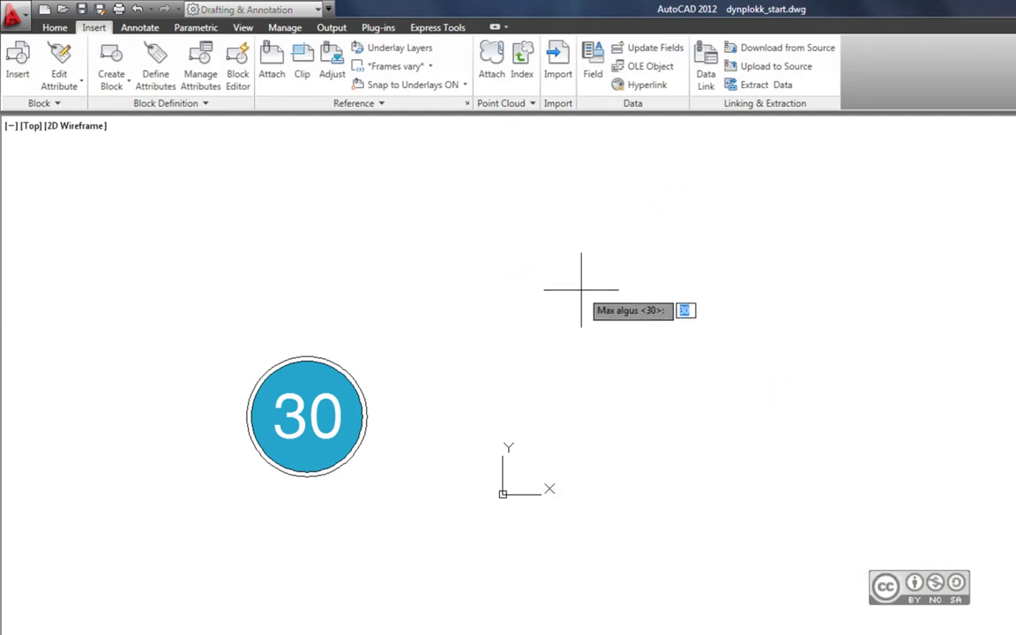
key(Return)
- Select the red 30 sign, view its visibility variants and keep Maksimum
click(725, 297)
click(668, 315)
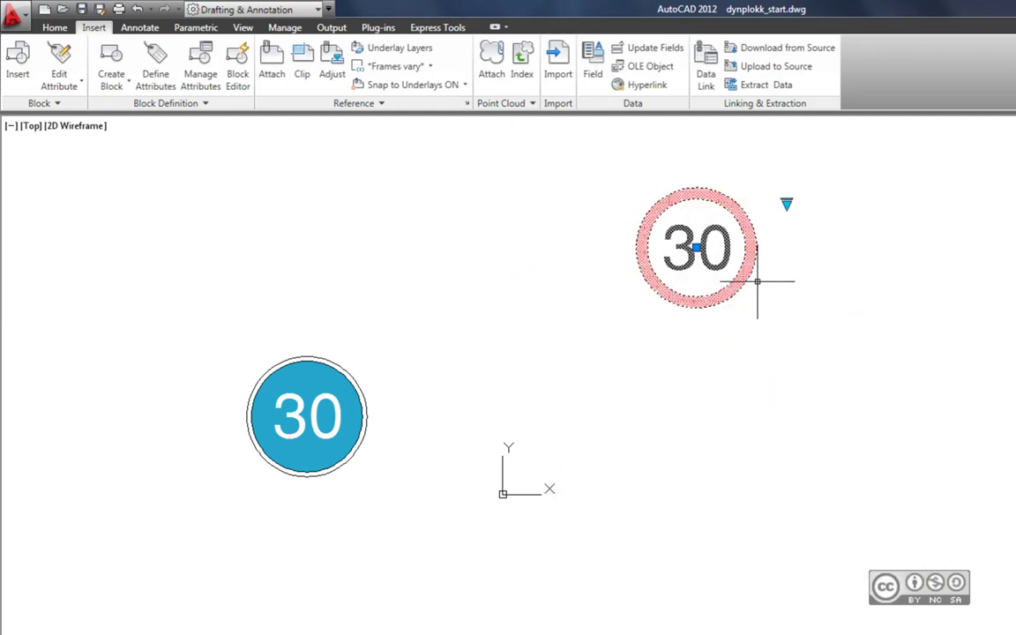
click(786, 205)
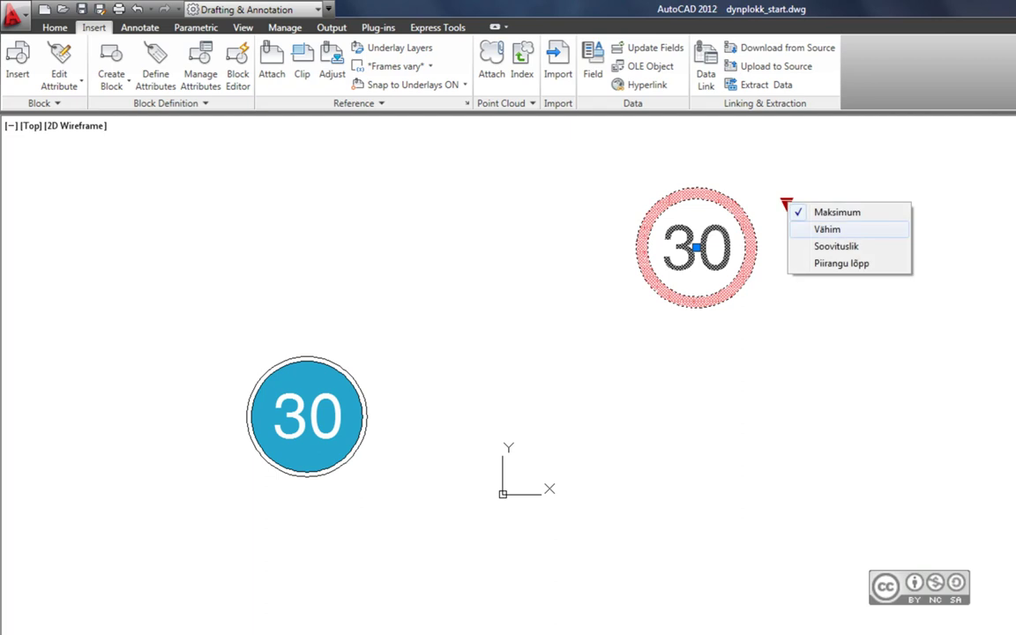
click(838, 211)
key(Escape)
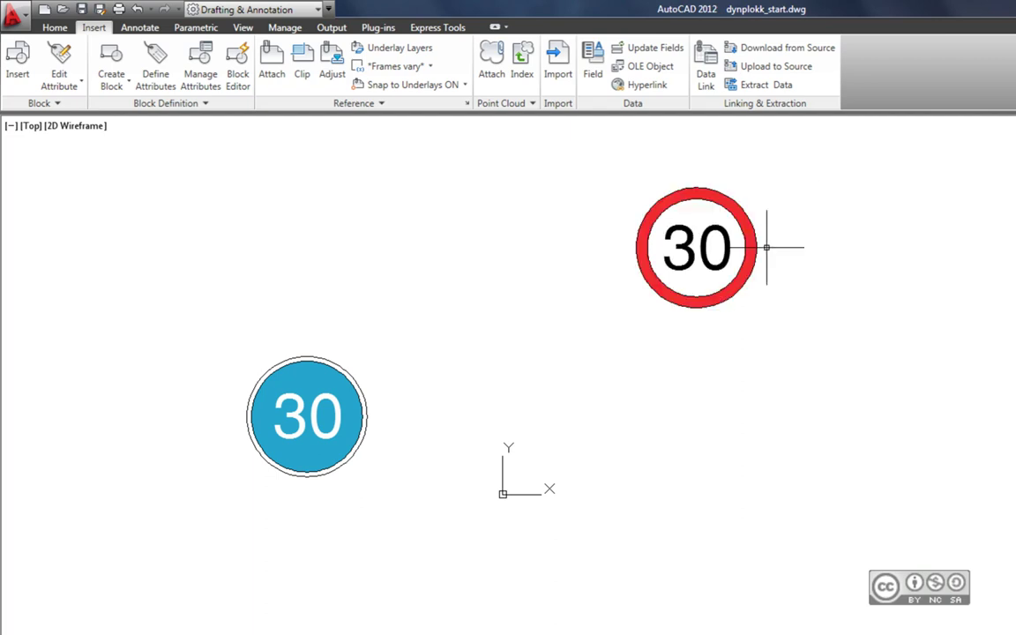
click(721, 243)
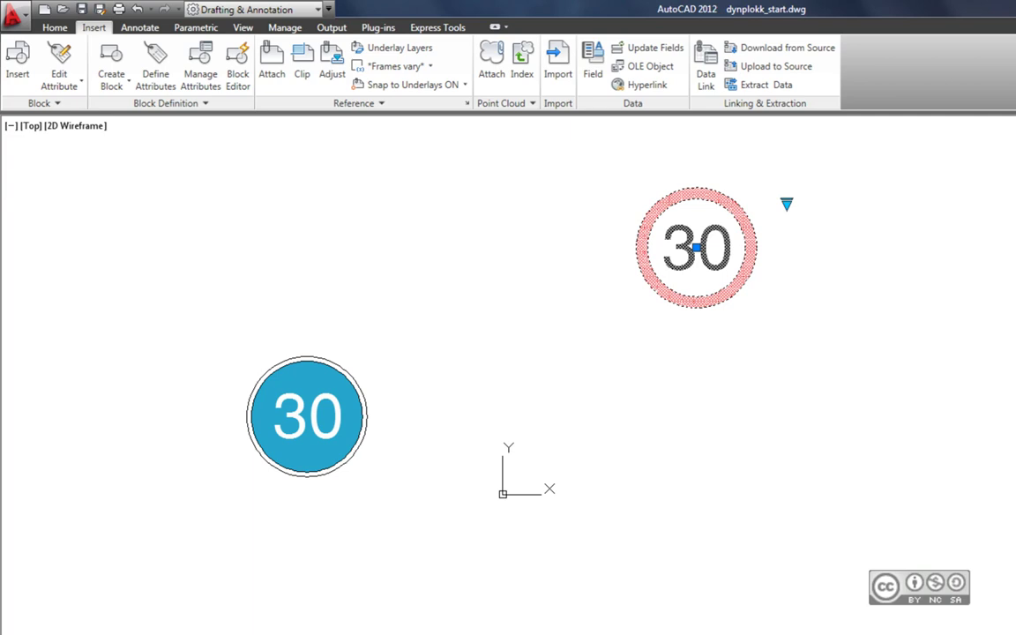
- Pan to the six 50 sign drawings and inspect the 50 text in the top-left sign
key(Escape)
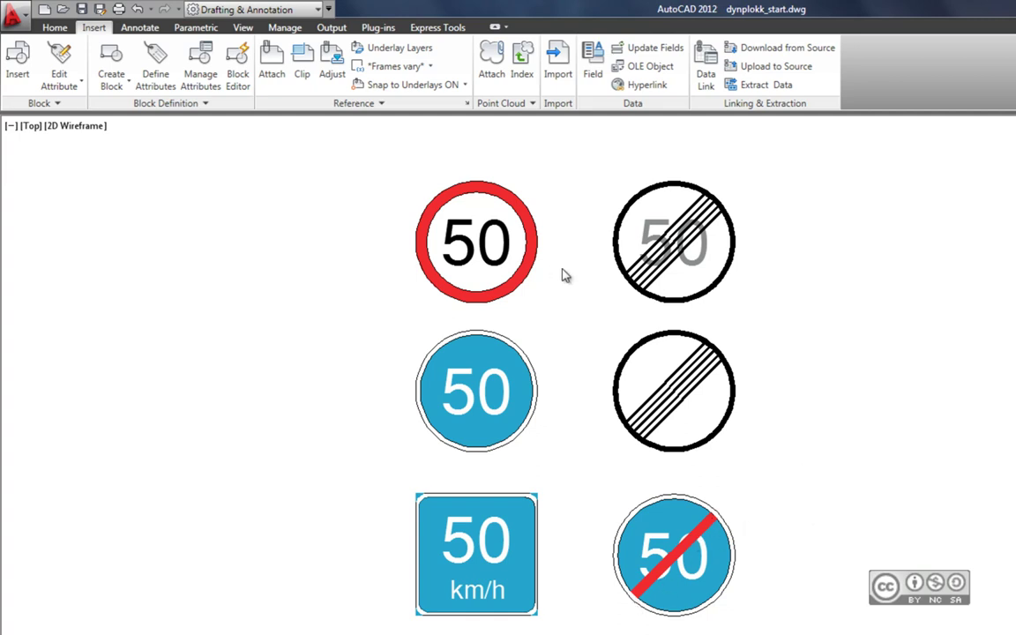
click(468, 250)
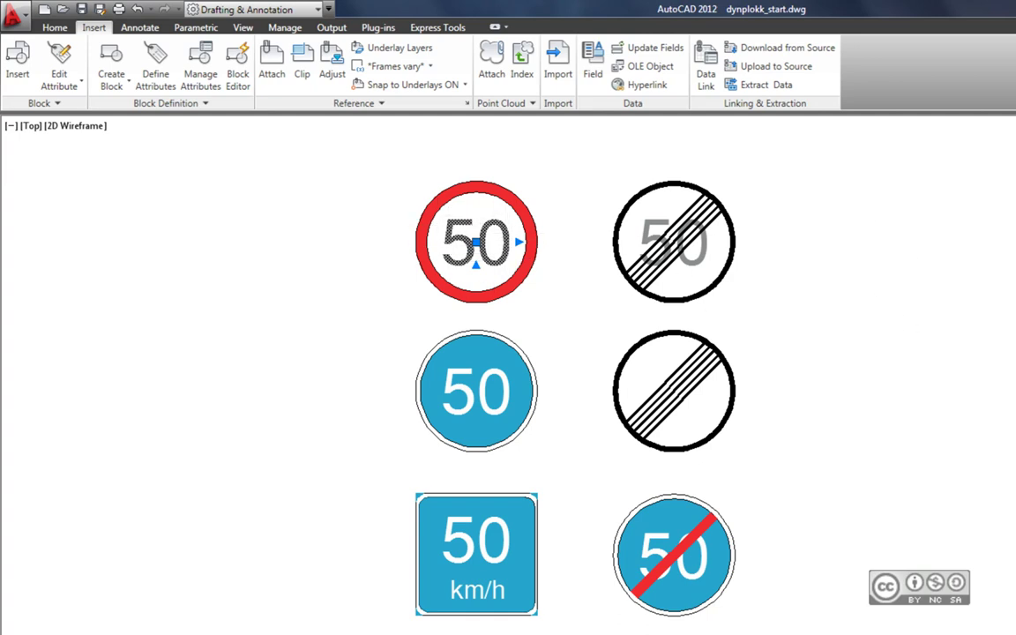
key(Escape)
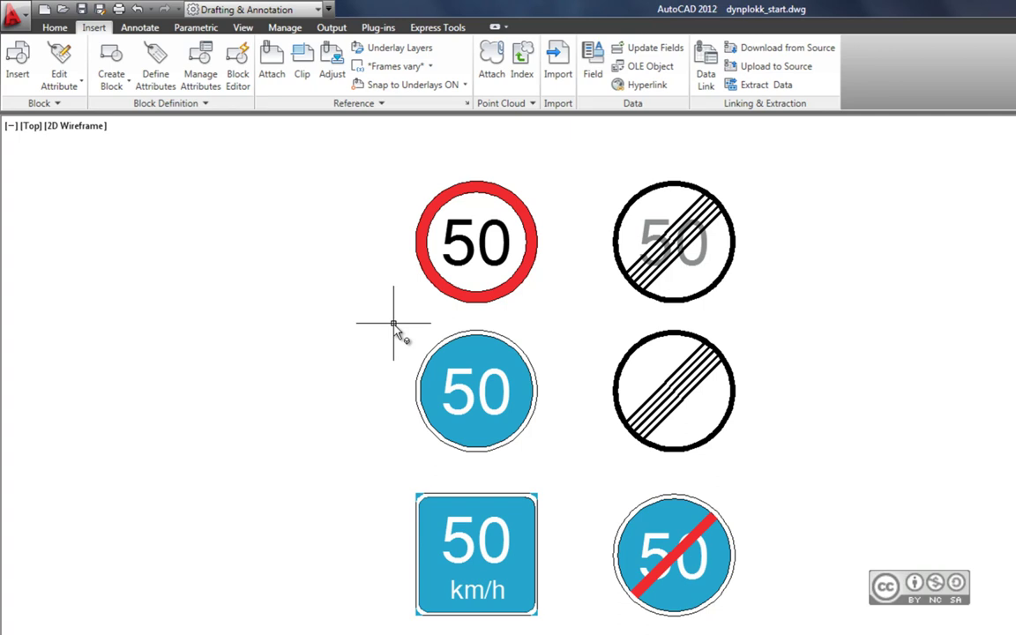
- Make all six signs into block kiiruspiirang_50, based at the red sign's centre, opened in Block Editor
click(387, 160)
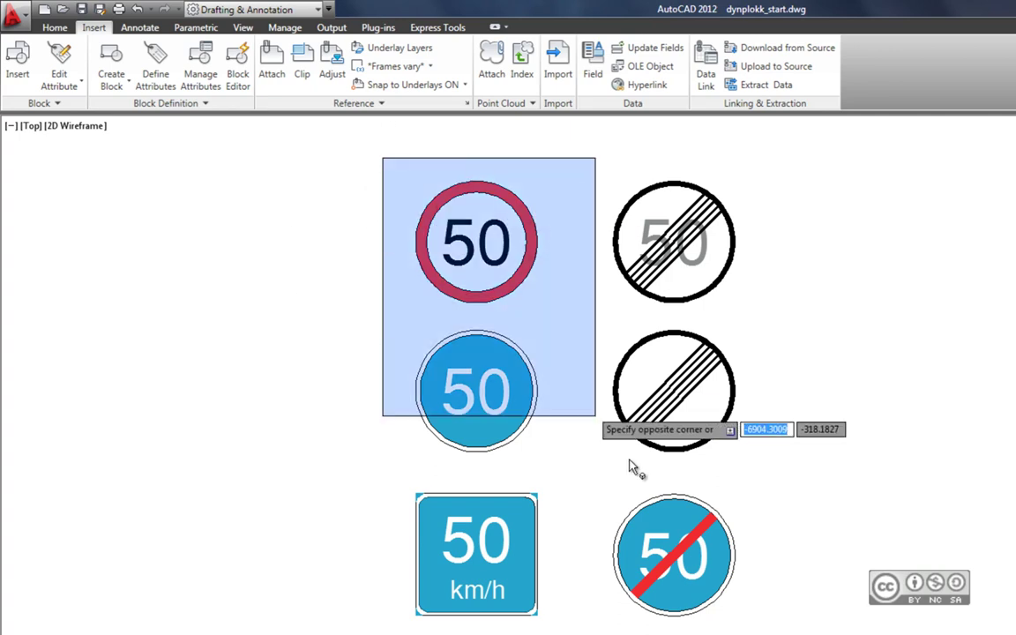
click(787, 630)
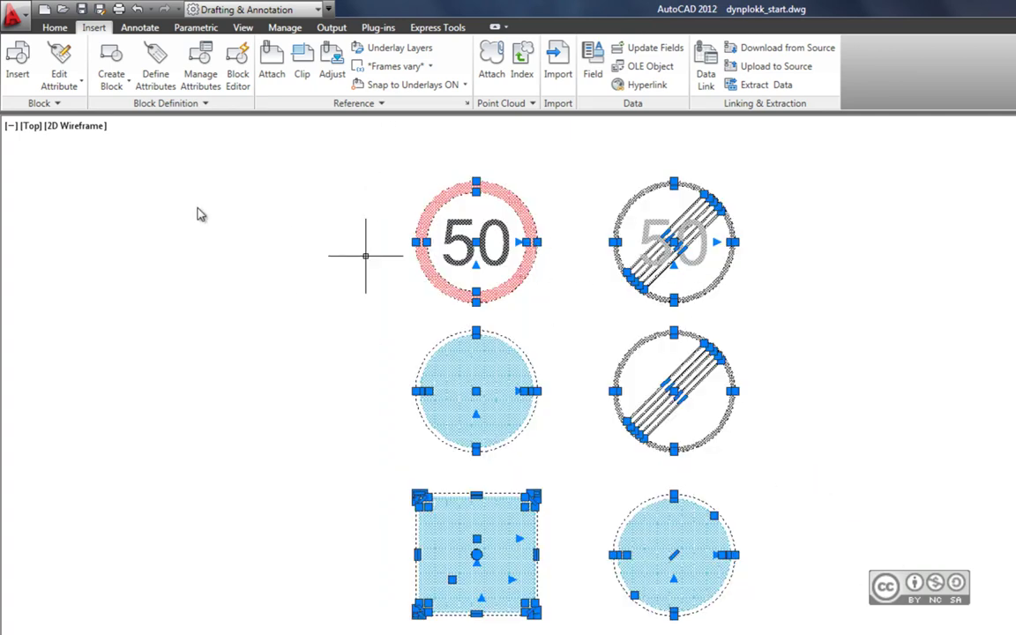
click(107, 67)
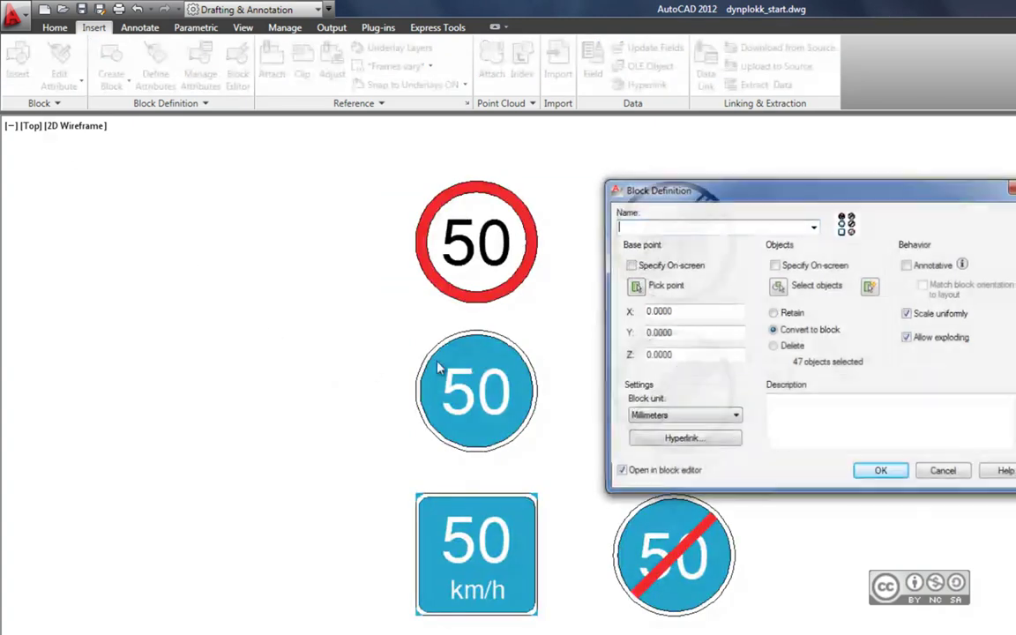
text(kiiruspiirang)
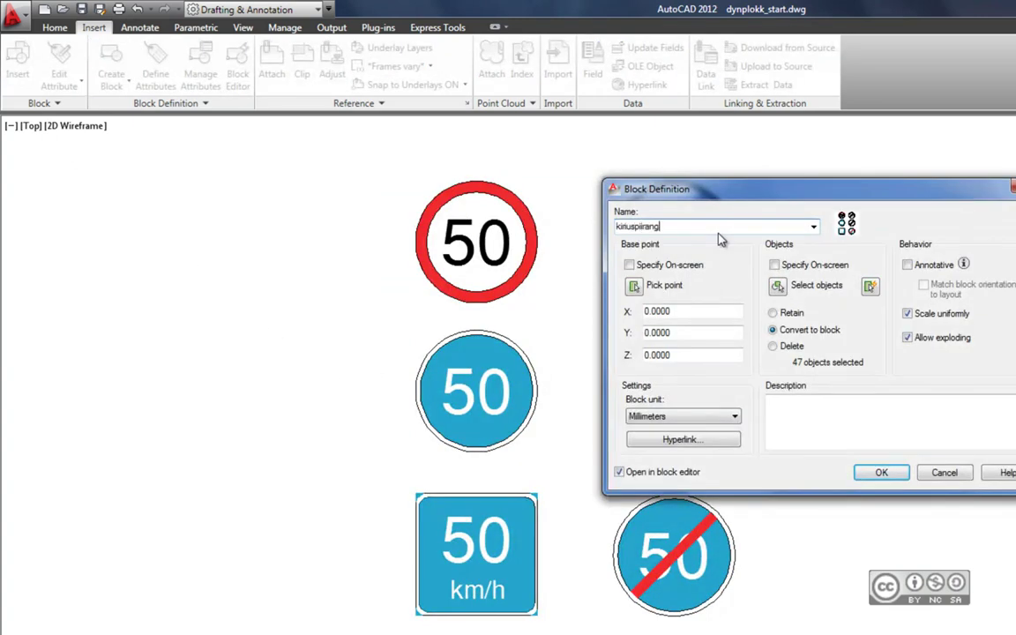
text(_50)
click(634, 285)
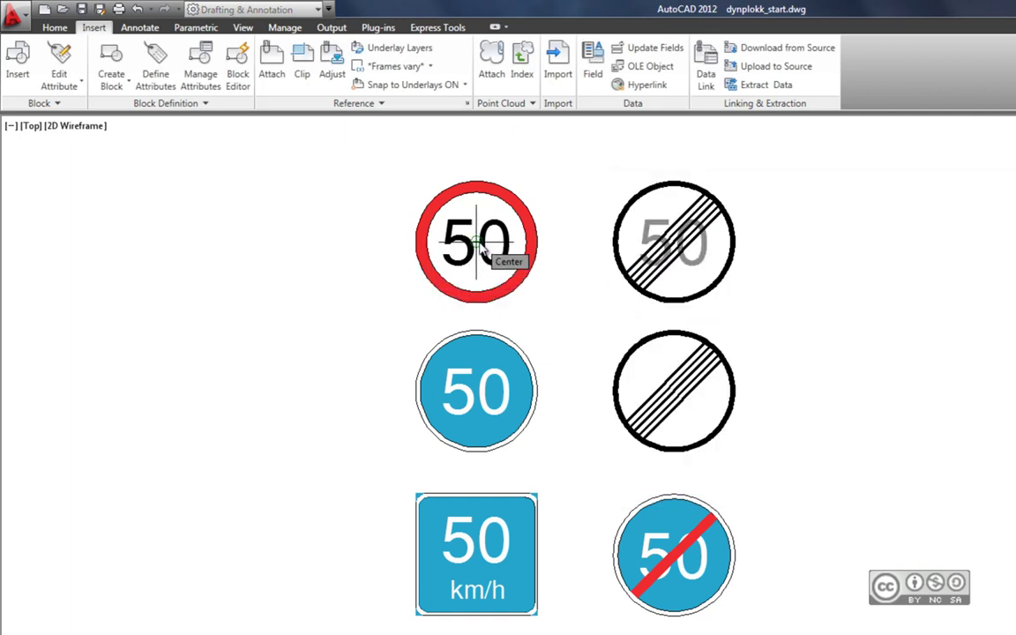
click(477, 244)
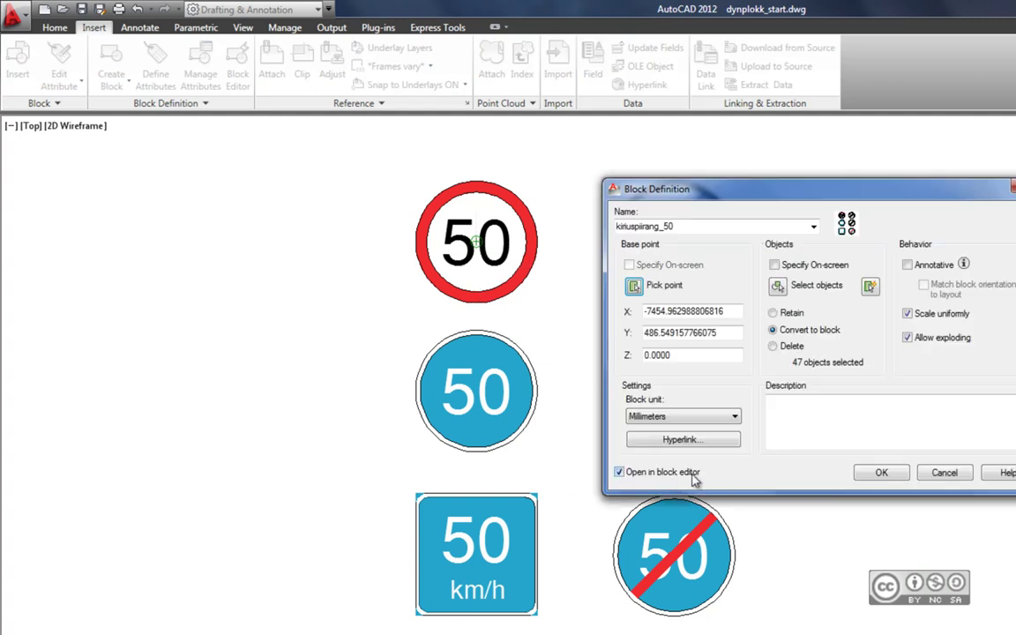
click(883, 473)
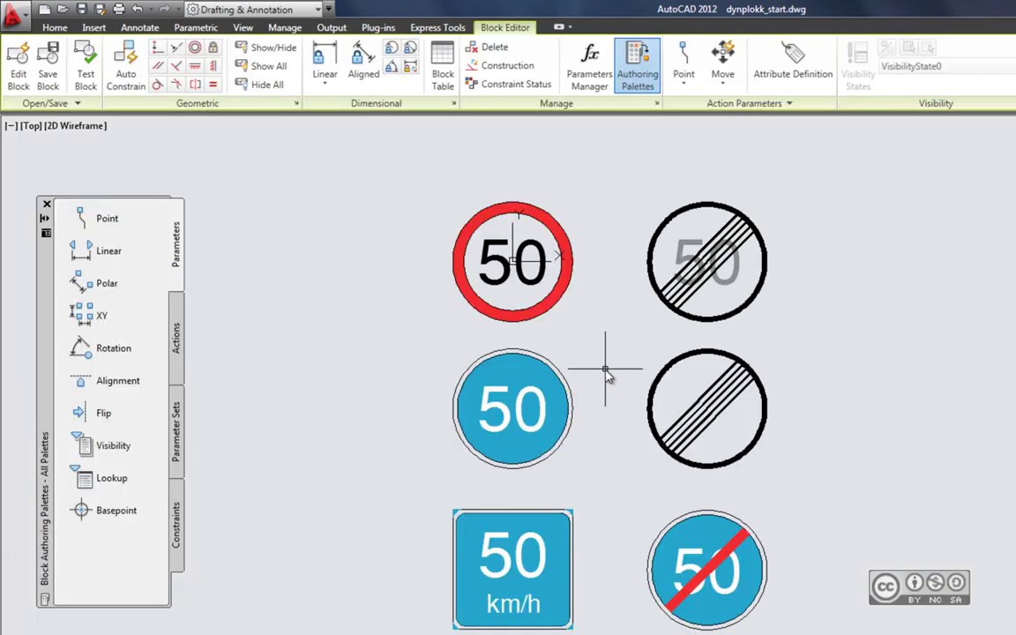
- Place a Visibility parameter between the two top signs in the block
click(408, 336)
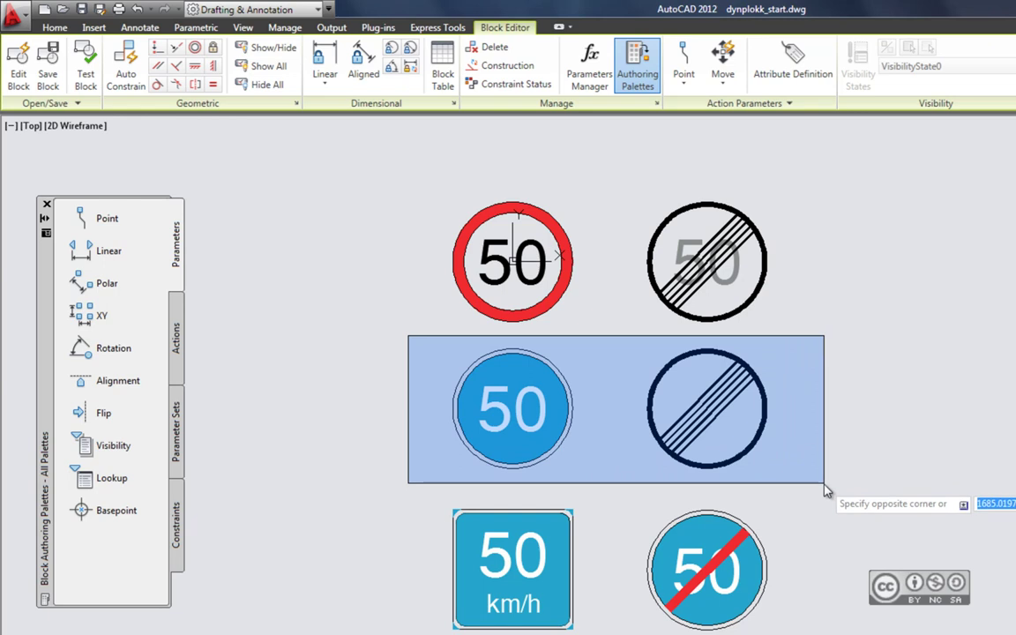
key(Escape)
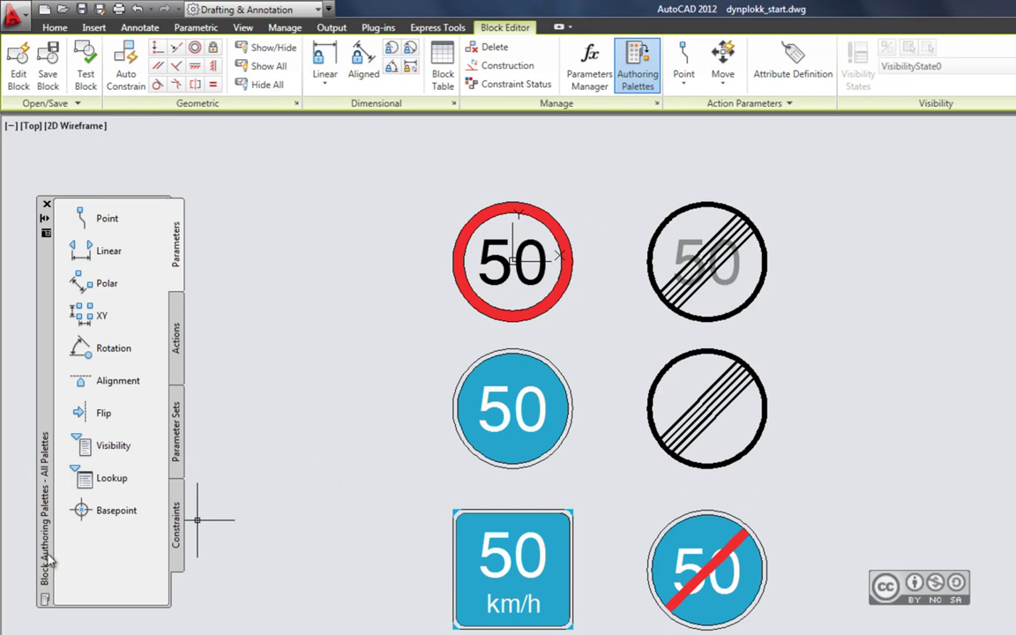
click(113, 448)
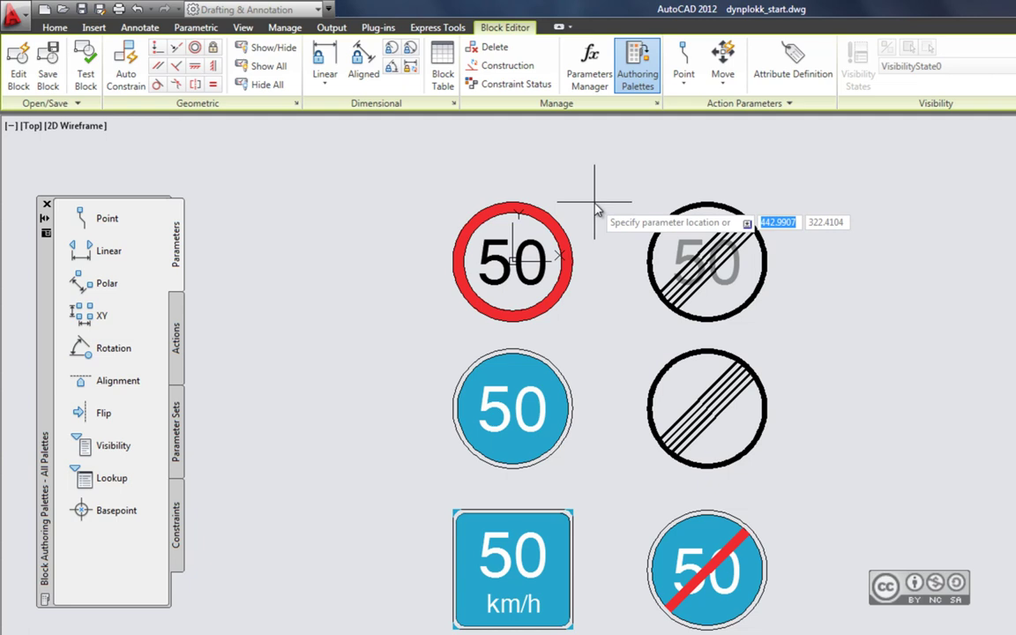
click(596, 210)
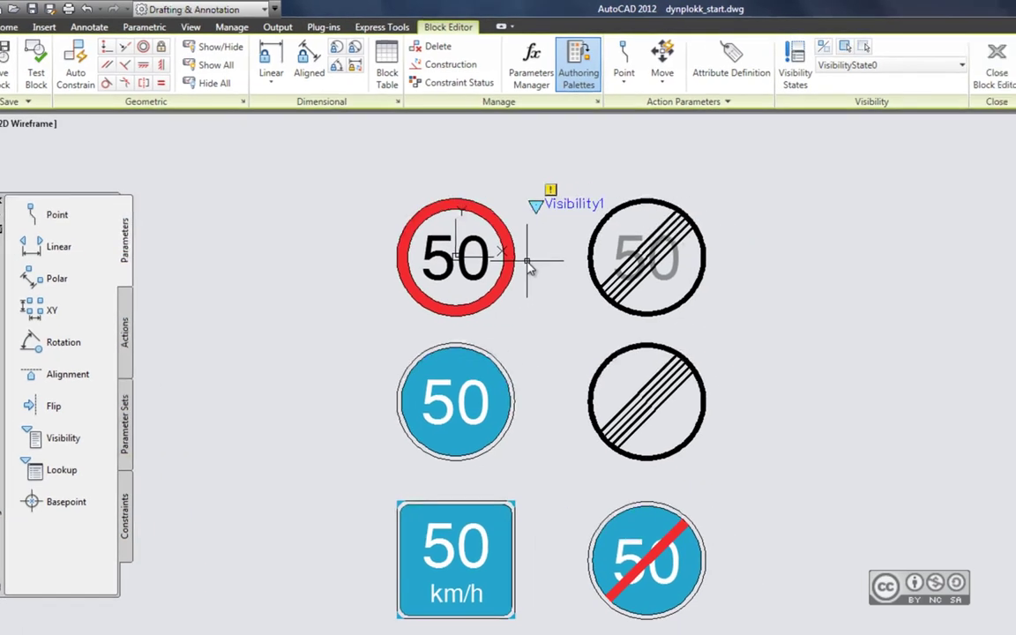
- Rename VisibilityState0 to Maksimum and add Piirangu lõpp, Vähim, Kõik piirangud lõpp and Soovitav states
double_click(452, 198)
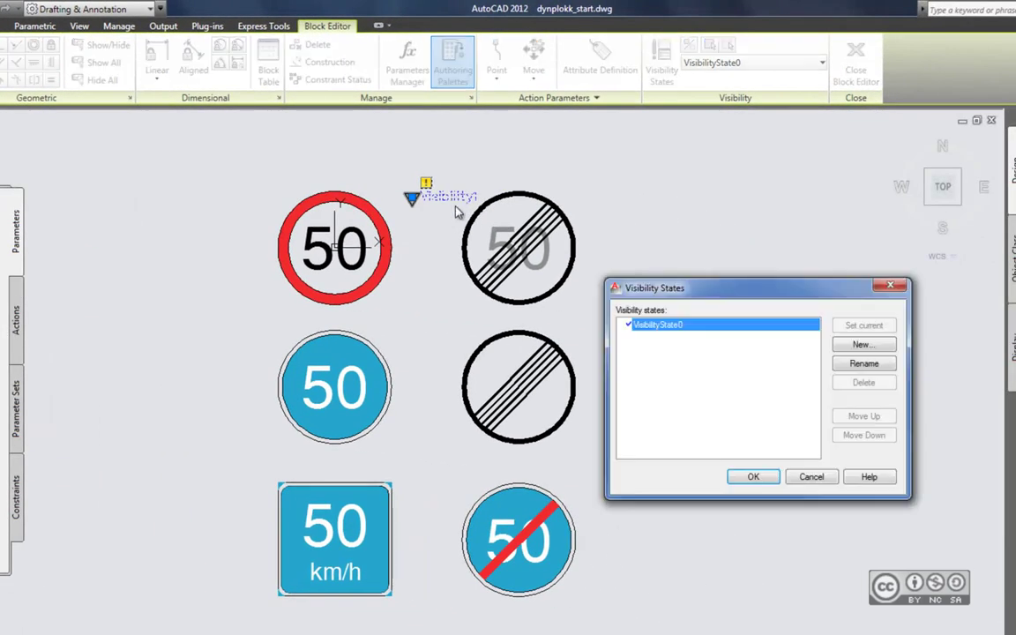
click(867, 364)
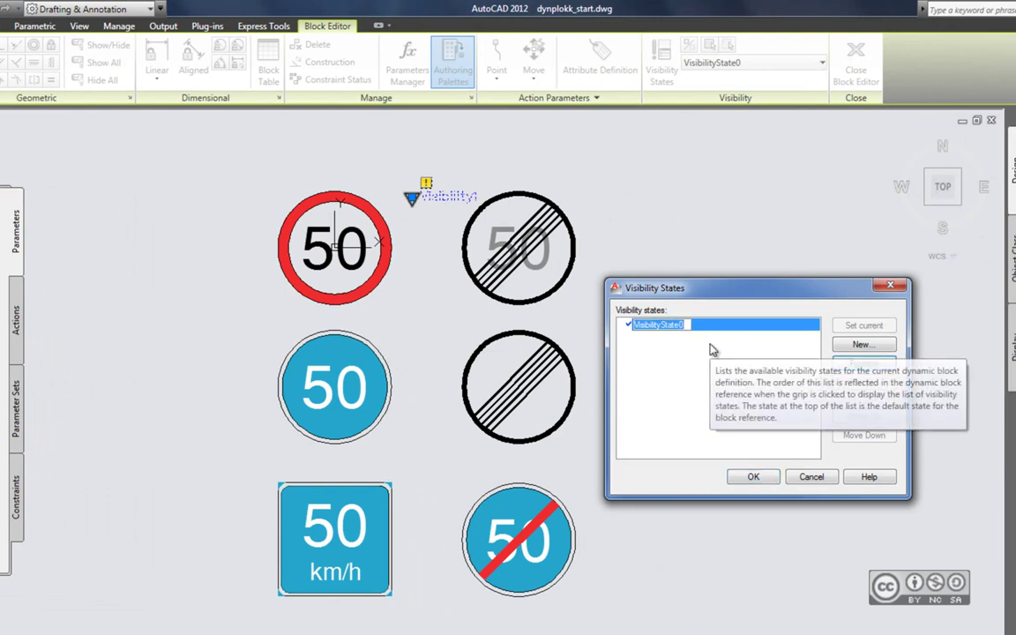
text(Maksimum)
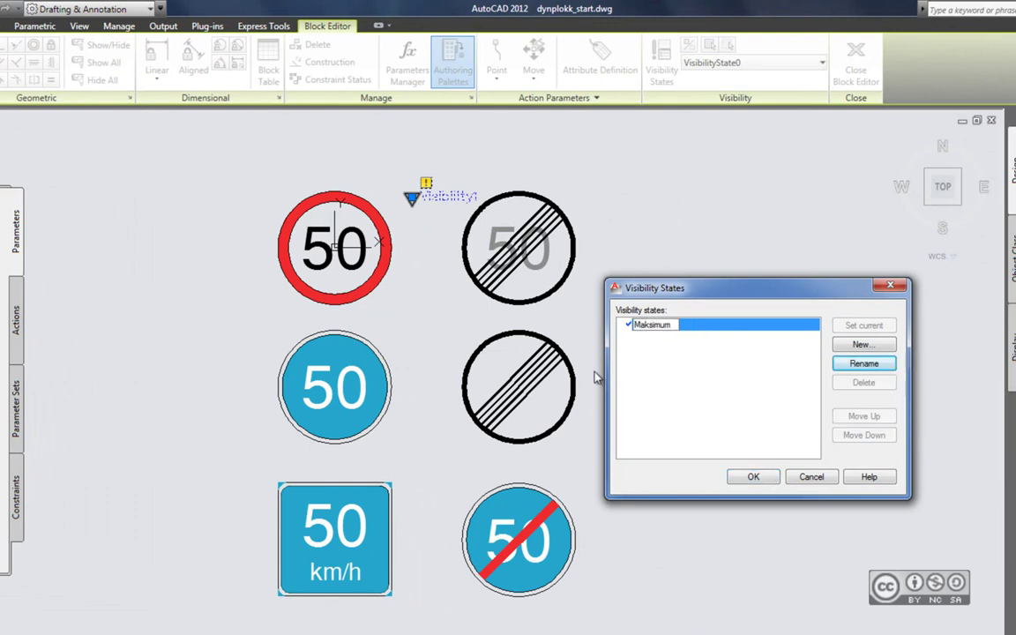
key(Return)
click(863, 344)
text(Piirangu lõpp)
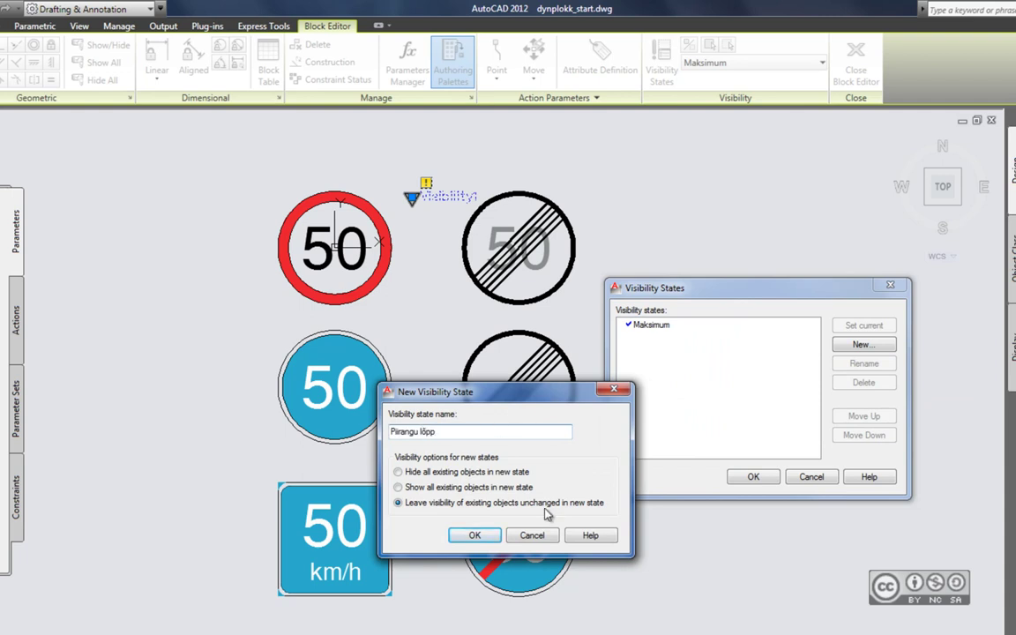
key(Return)
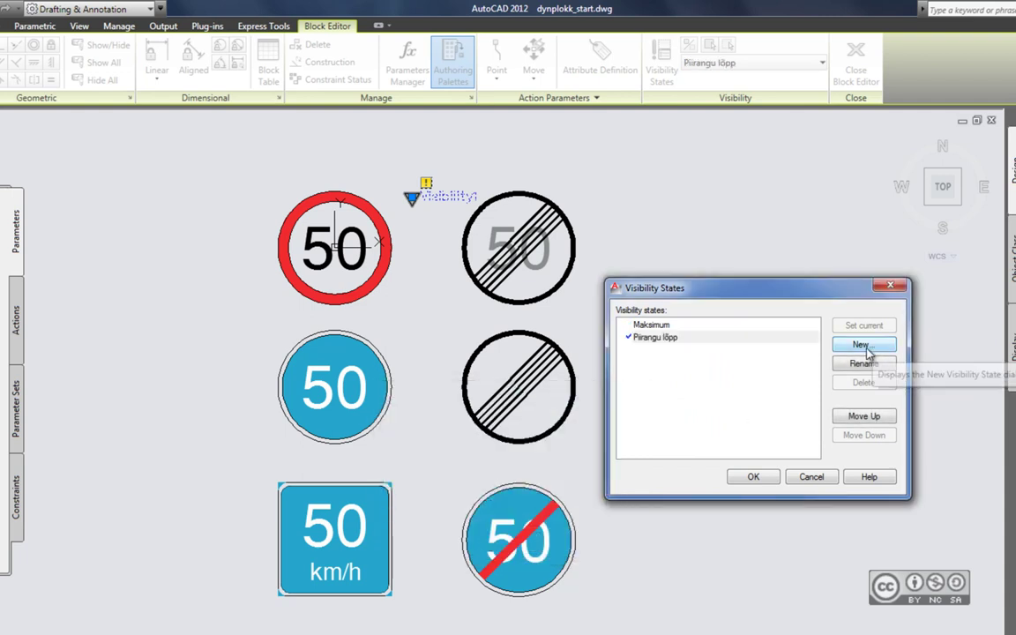
click(862, 344)
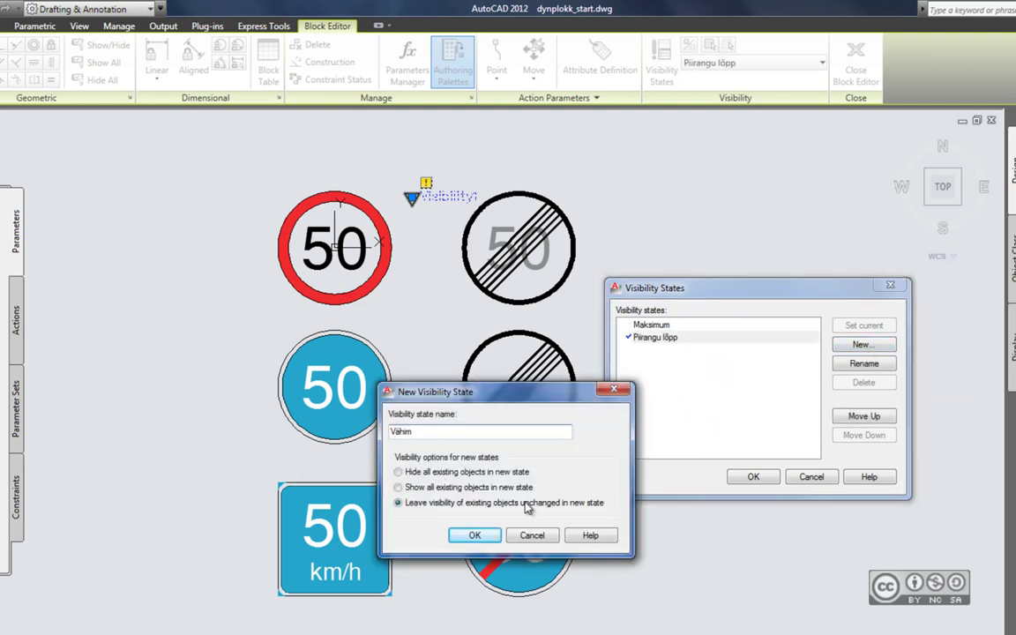
key(Return)
click(860, 344)
text(Kõik piirangud lõpp)
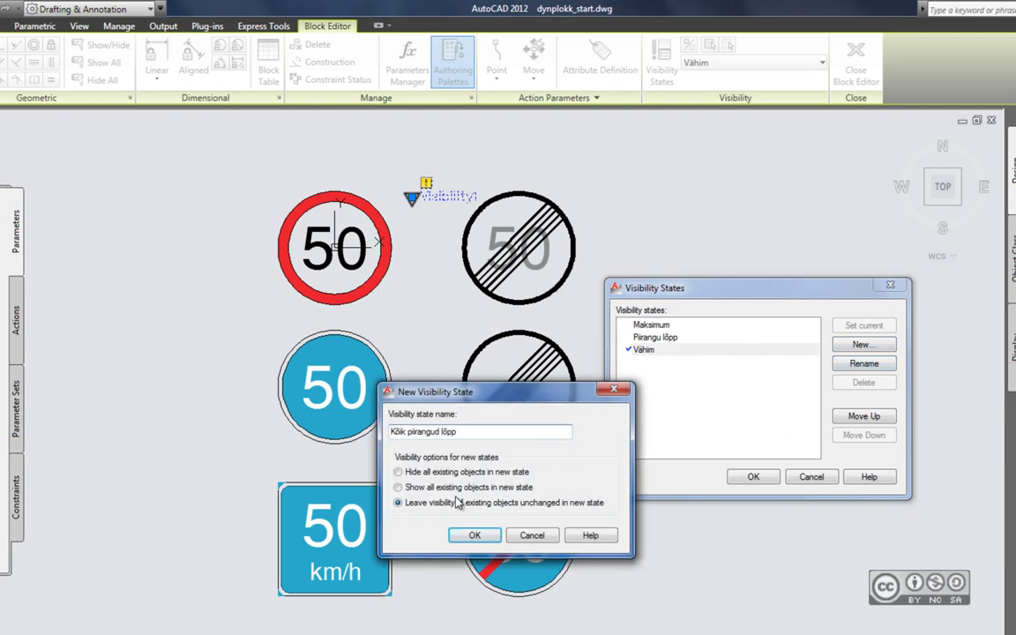
key(Return)
click(863, 344)
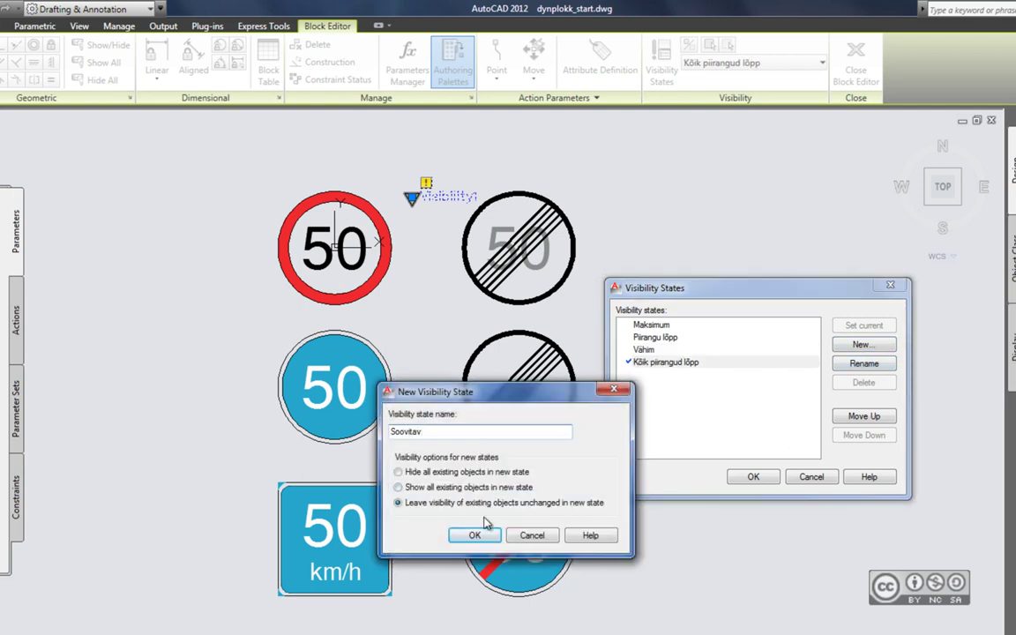
click(483, 530)
- Add a Vähim lõpp state, set Maksimum current and apply
click(863, 344)
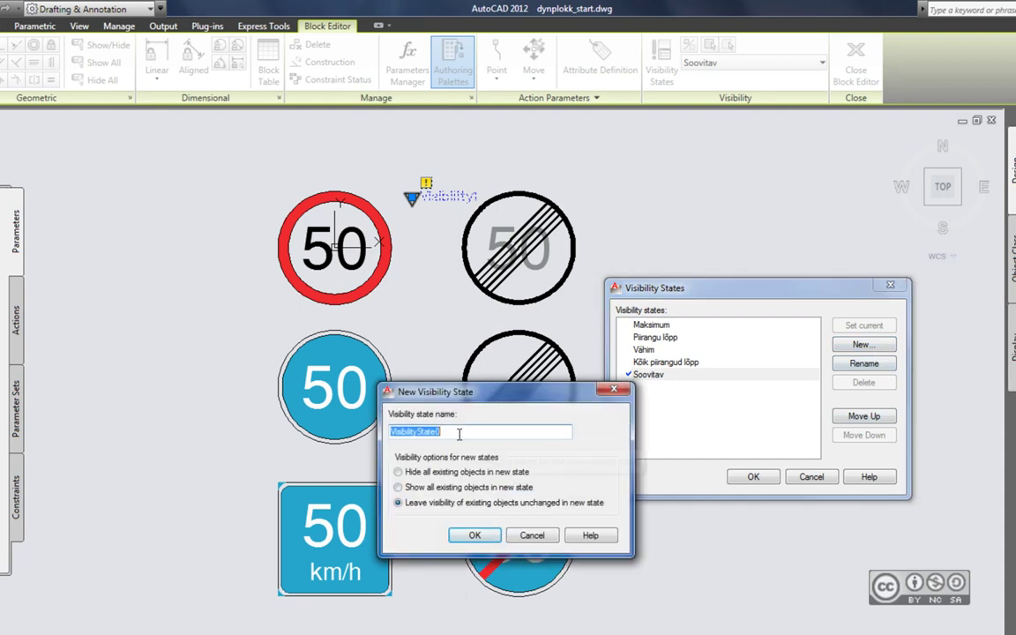
text(õpp)
key(Return)
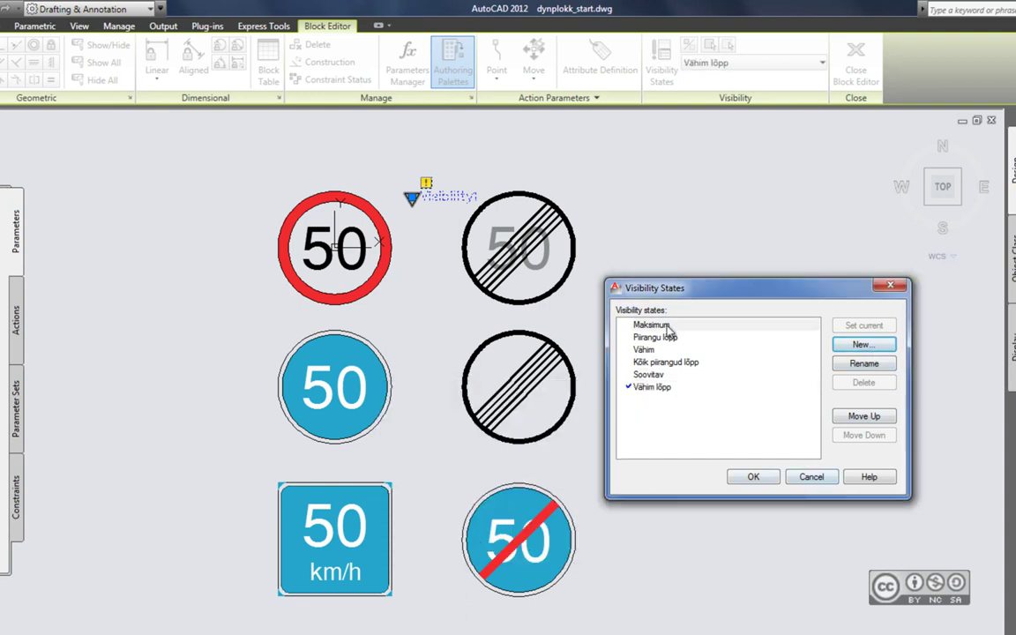
click(650, 325)
click(863, 326)
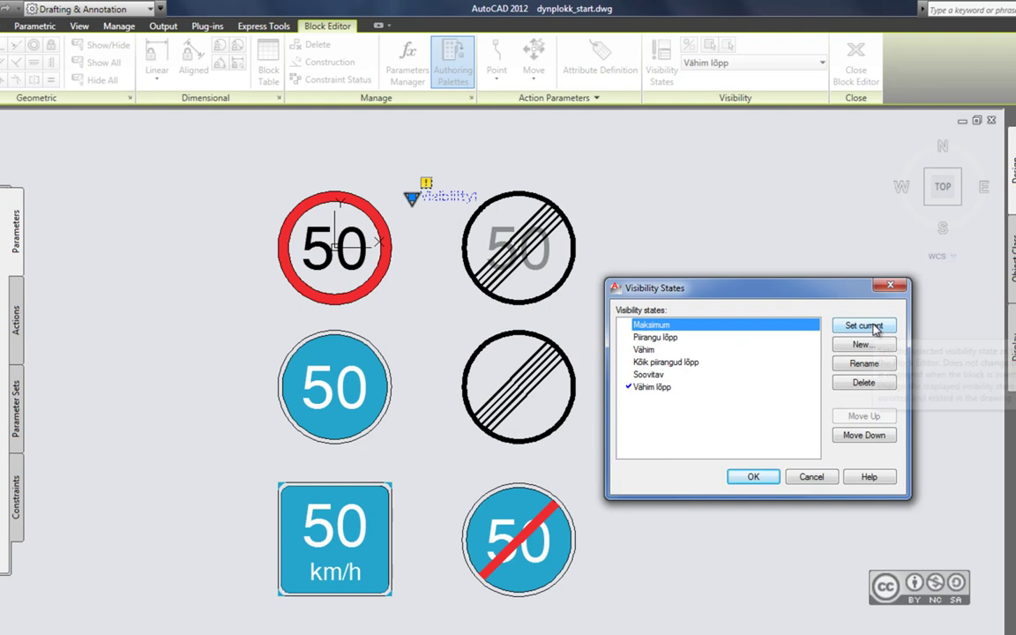
click(741, 479)
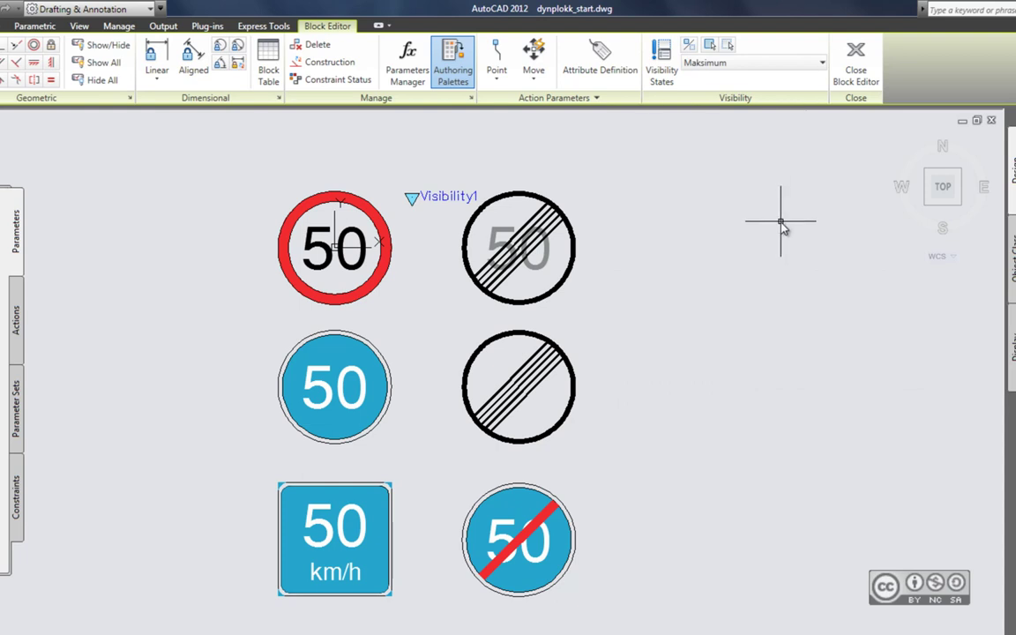
- Hide the middle-row blue and crossed-out signs in the Maksimum state
click(245, 314)
click(608, 439)
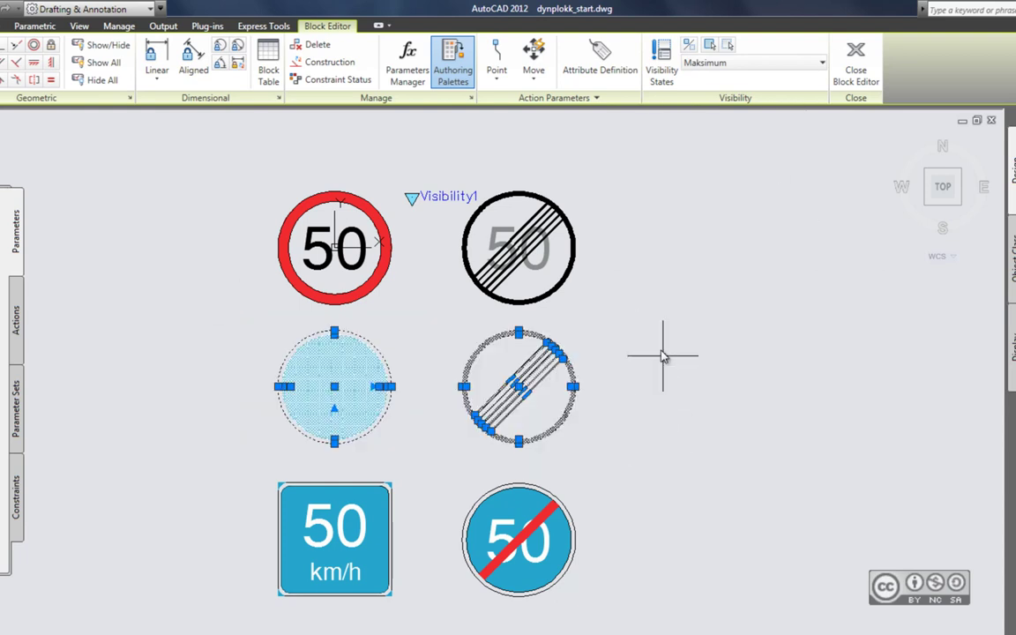
key(Delete)
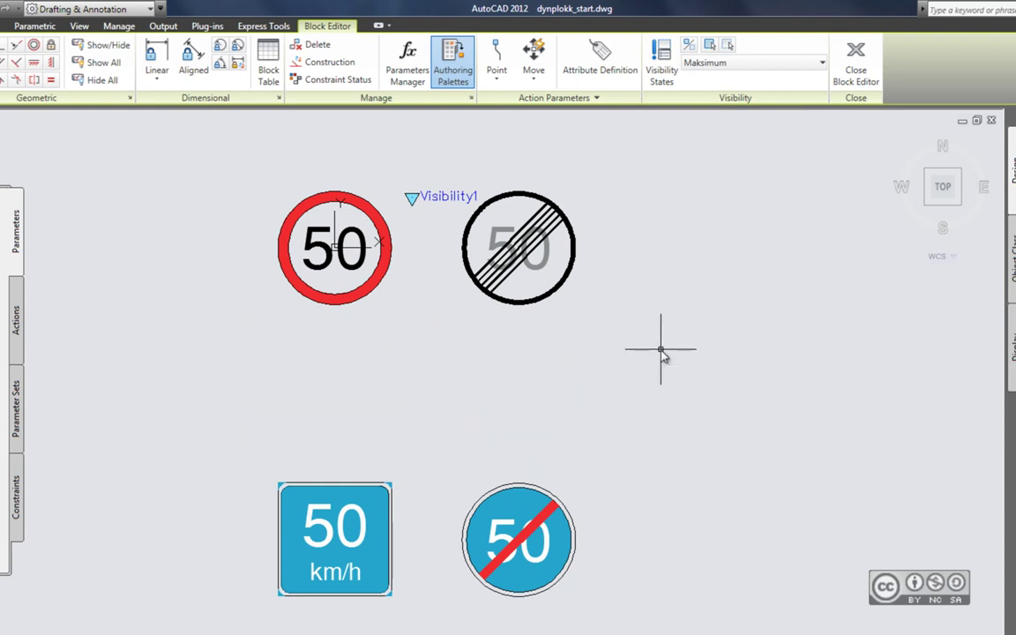
- Hide the white 50 on the km/h sign, then zoom in on the top two signs
click(333, 529)
click(370, 595)
key(Delete)
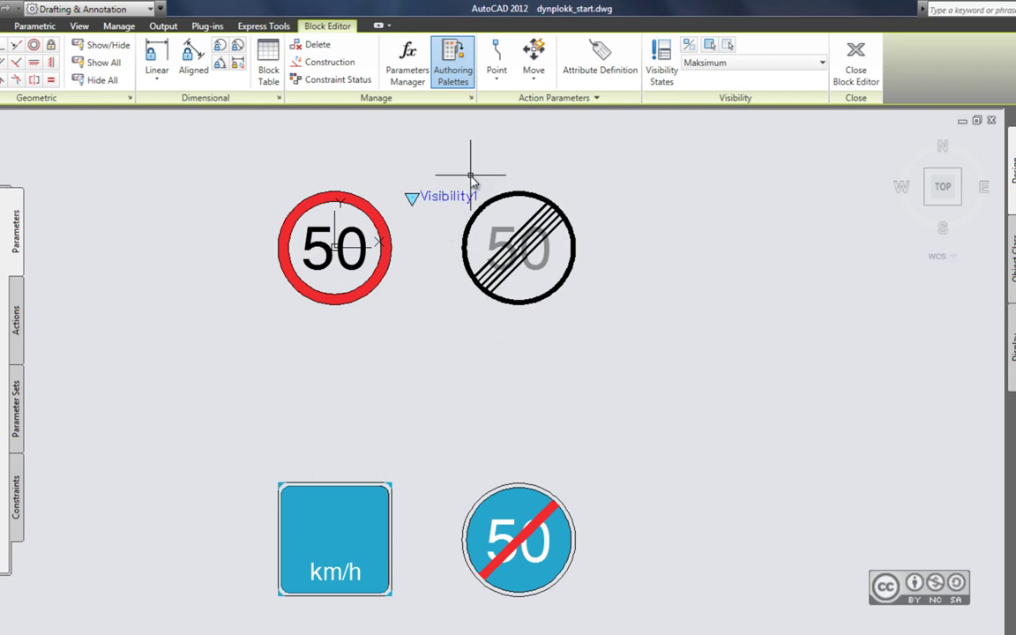
scroll(472, 174, up, 2)
scroll(470, 168, up, 1)
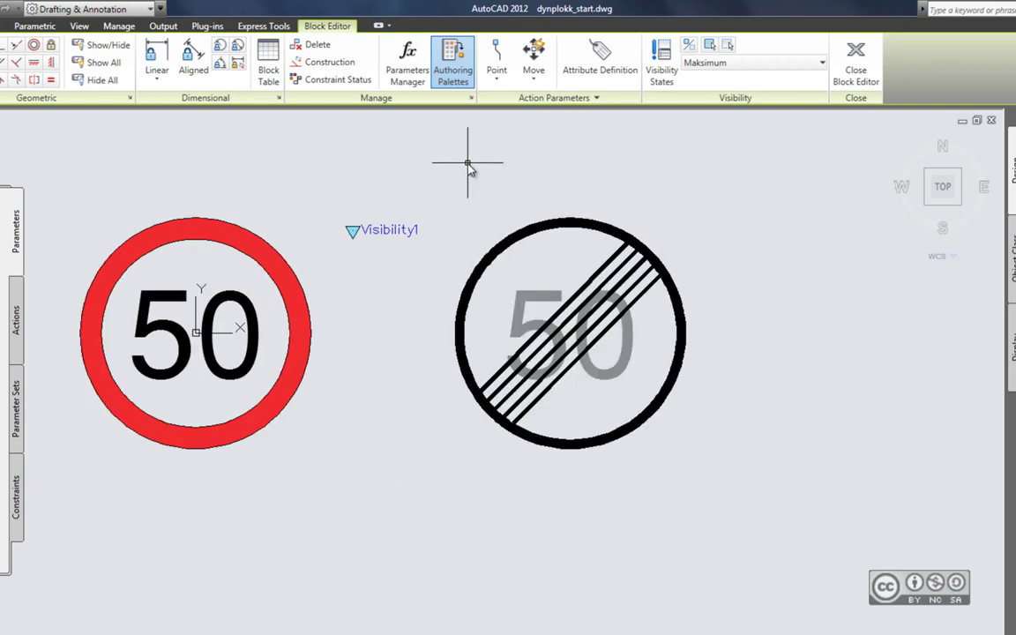
scroll(438, 217, up, 1)
scroll(536, 186, up, 1)
middle_drag(535, 187, 569, 178)
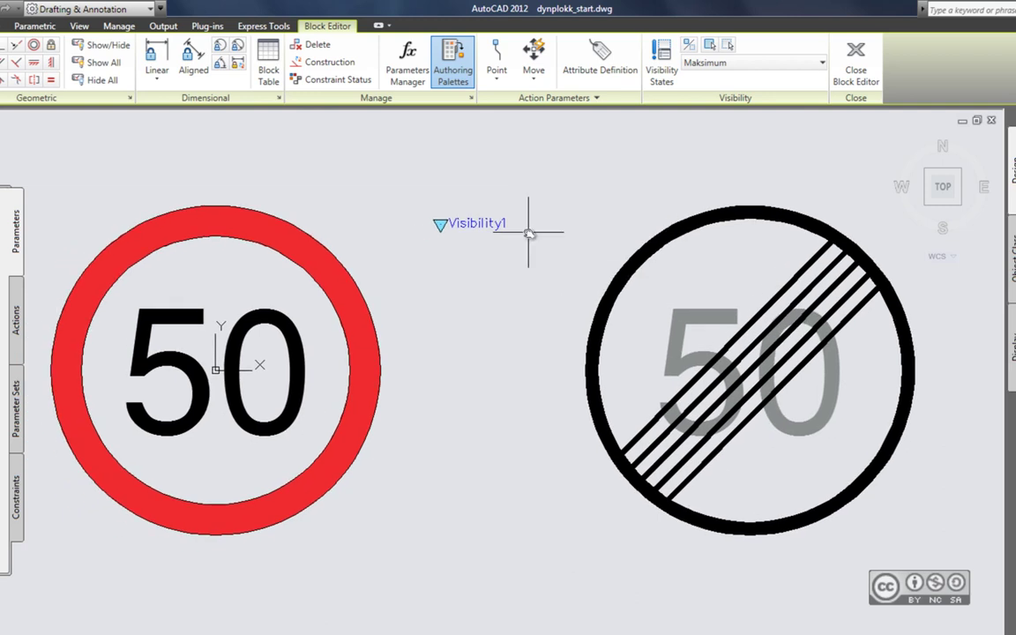
mouse_move(618, 282)
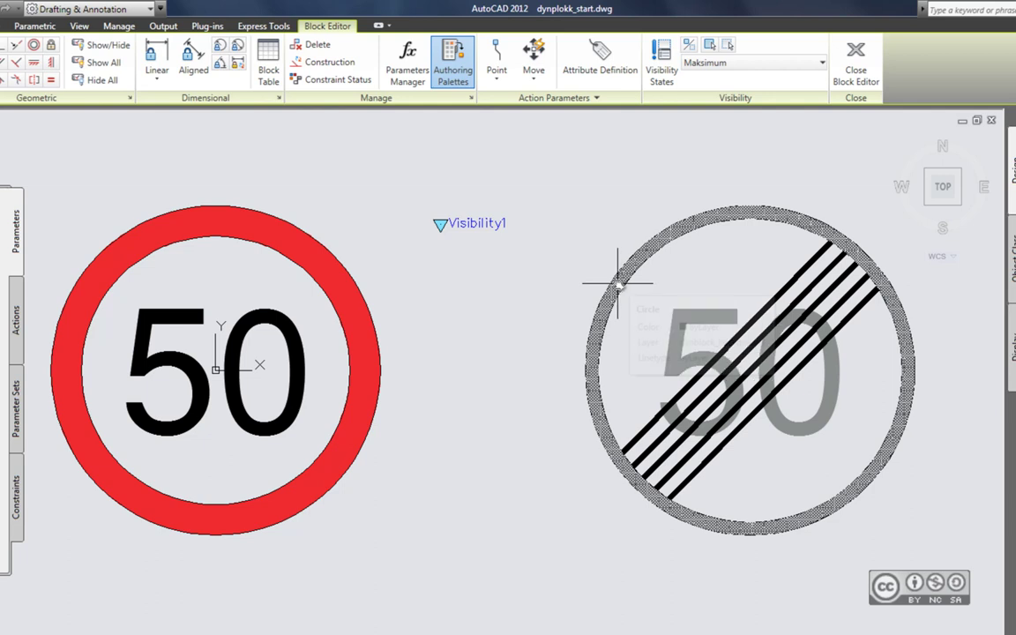
- Make the crossed-out sign's ring hatch non-associative and confirm it in Properties
click(618, 284)
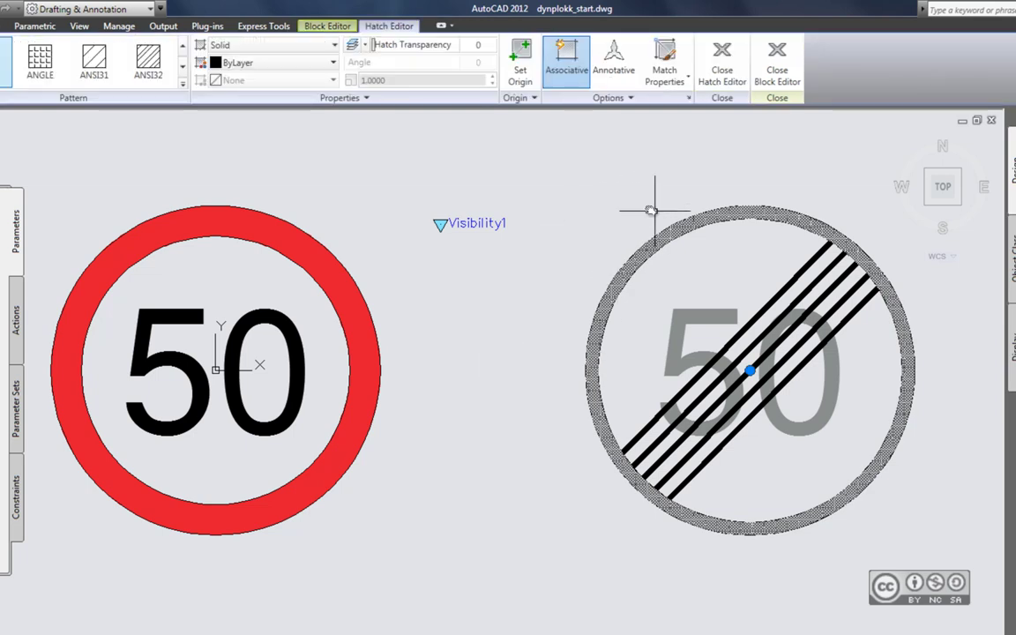
click(565, 63)
key(ctrl+1)
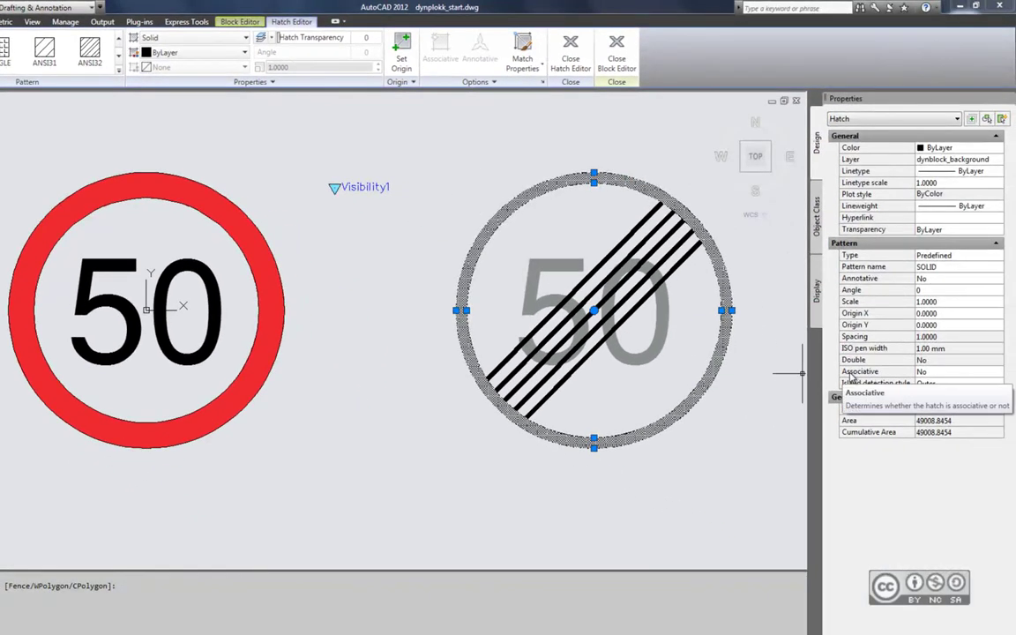
key(Escape)
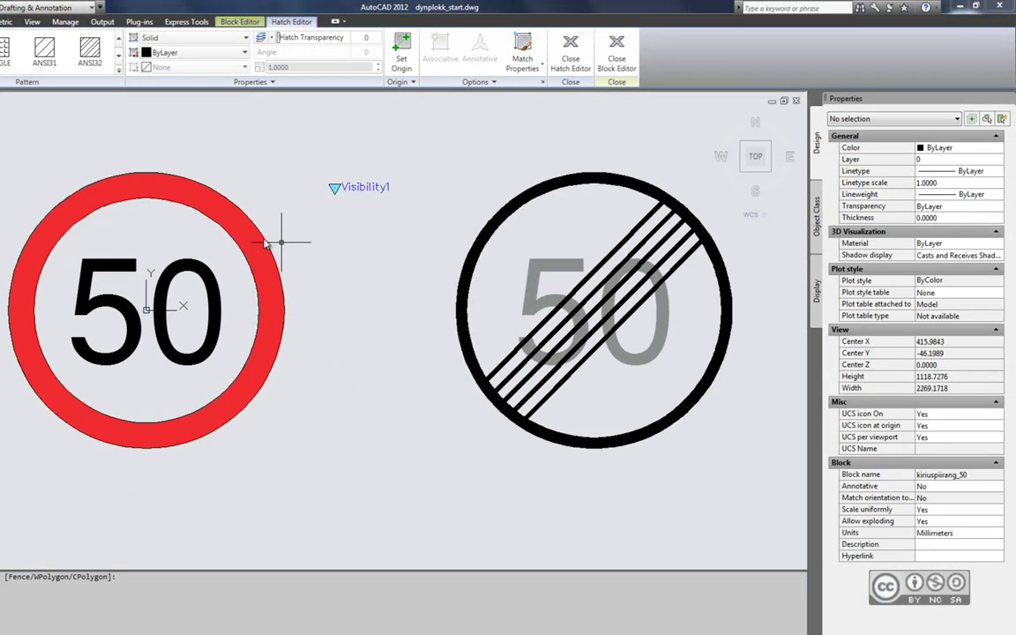
- Make the red 50 sign's ring hatch non-associative, then inspect the blue square and round sign hatches
click(267, 256)
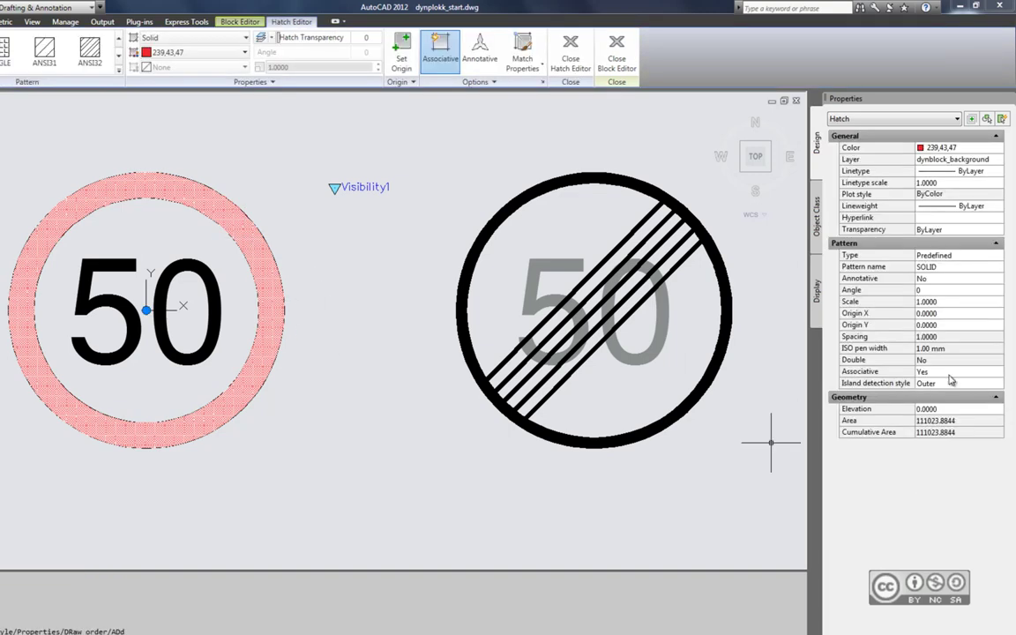
click(441, 55)
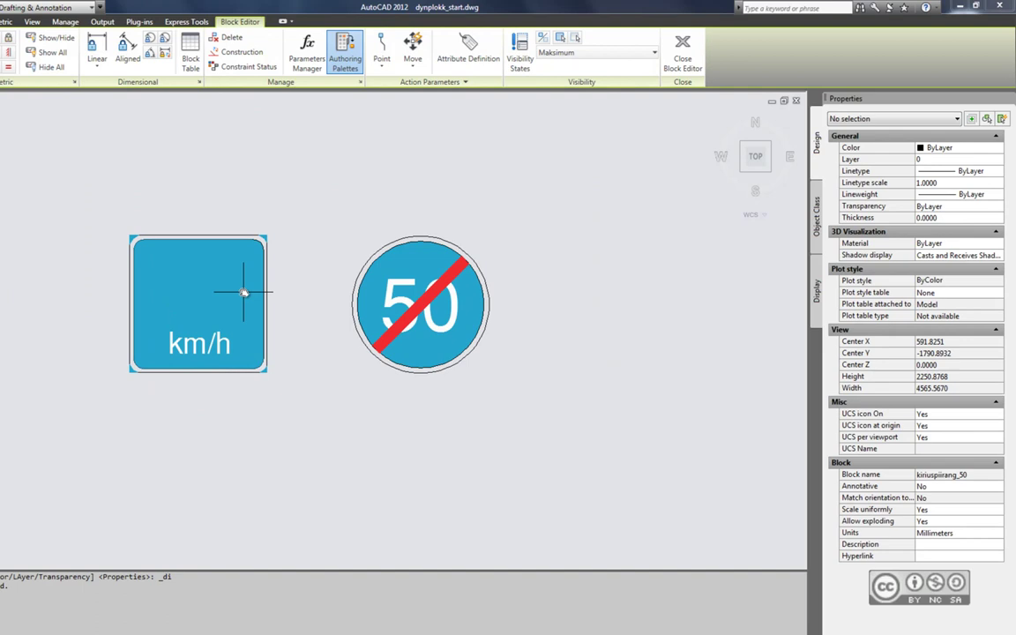
scroll(236, 265, up, 2)
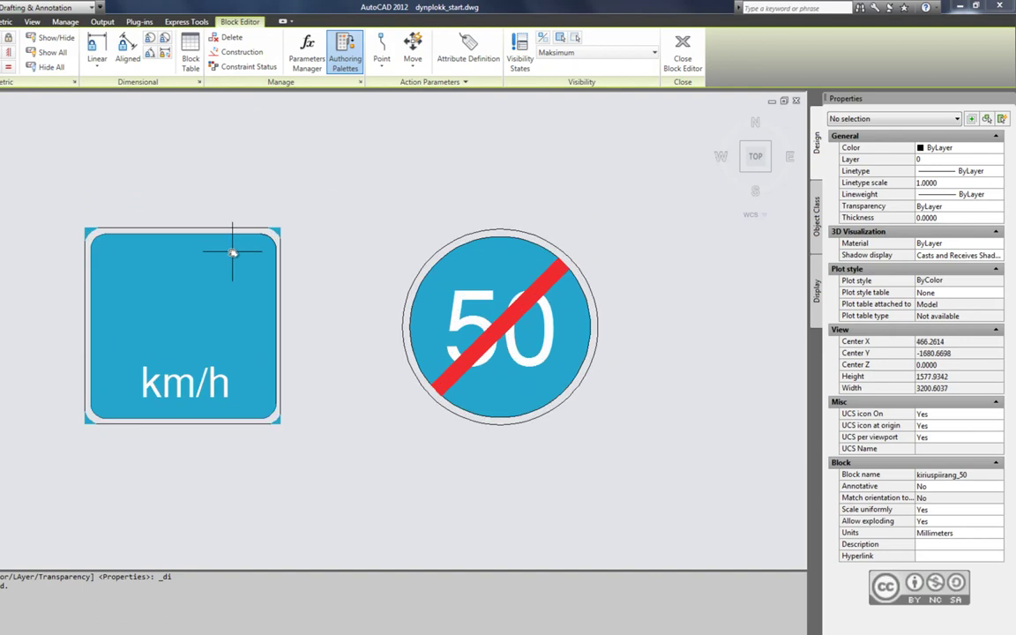
click(221, 247)
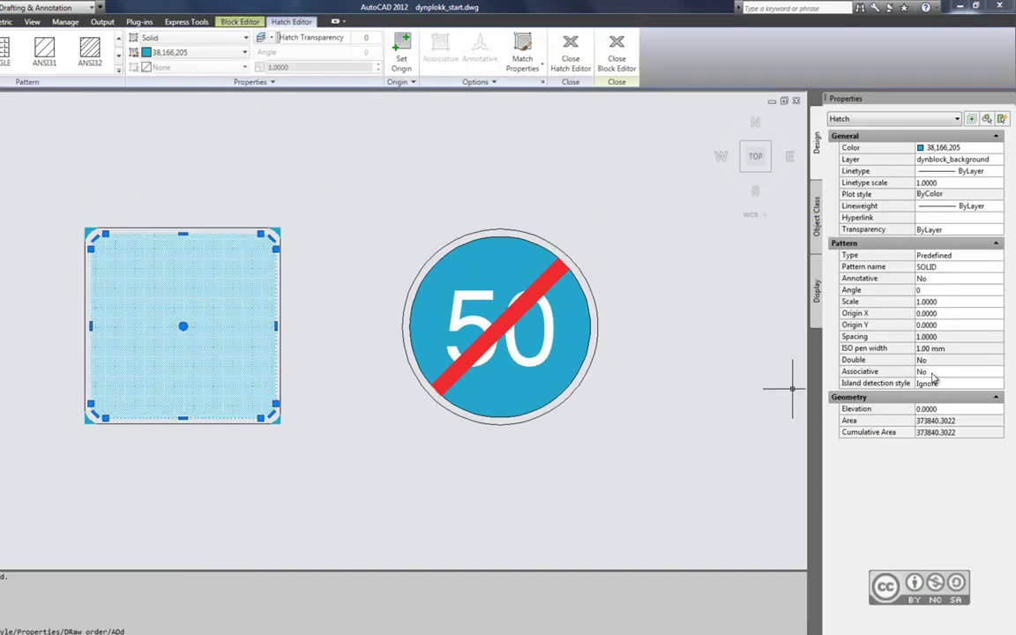
key(Escape)
click(438, 333)
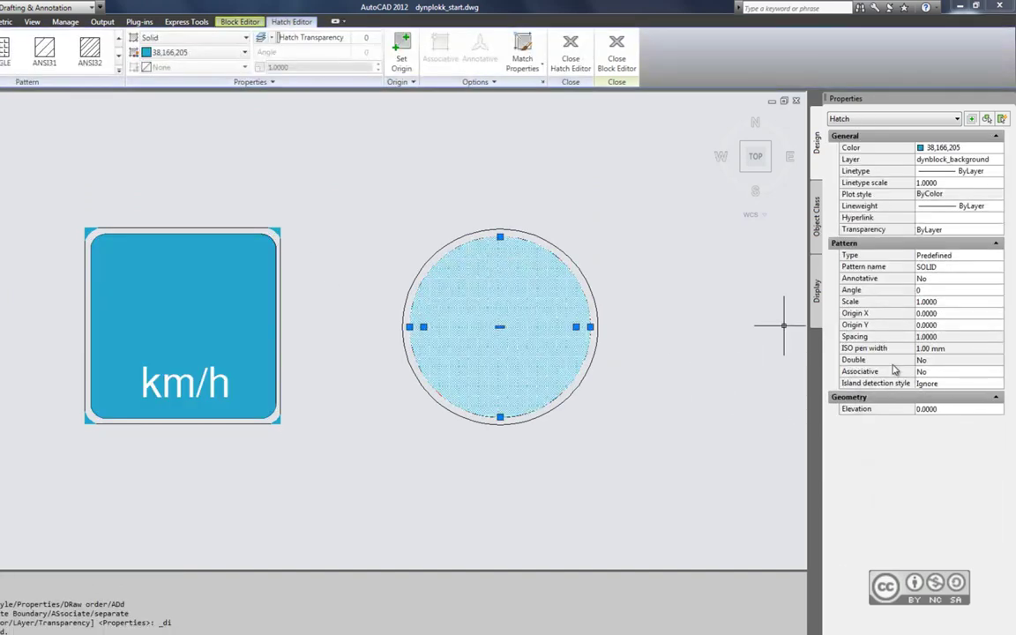
key(Escape)
scroll(390, 297, down, 3)
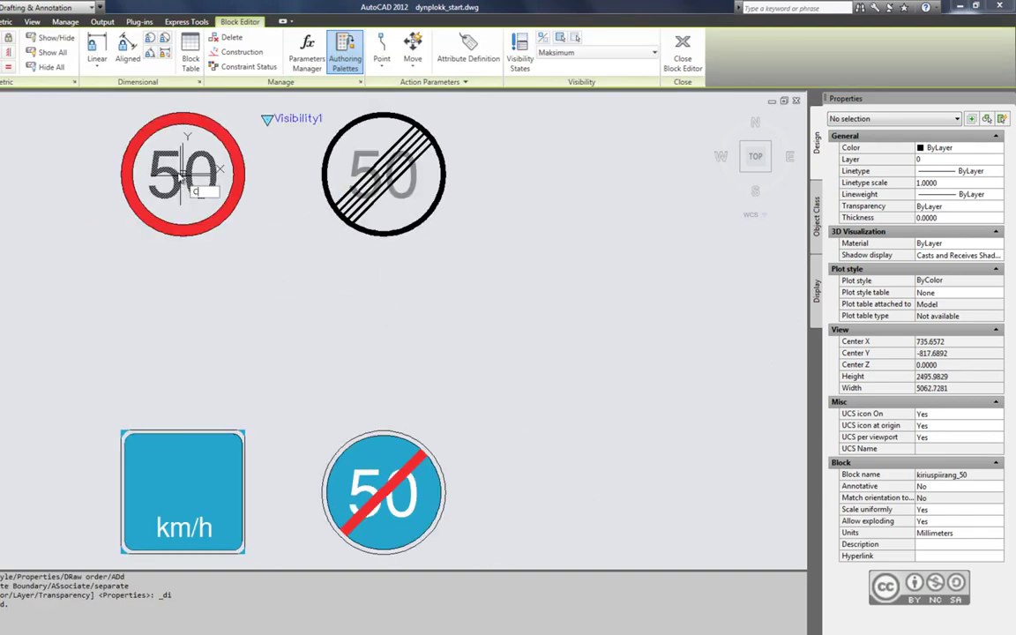
- Cancel the stray circle, then select and delete the blue crossed-out 50 sign's outer border circle
key(Return)
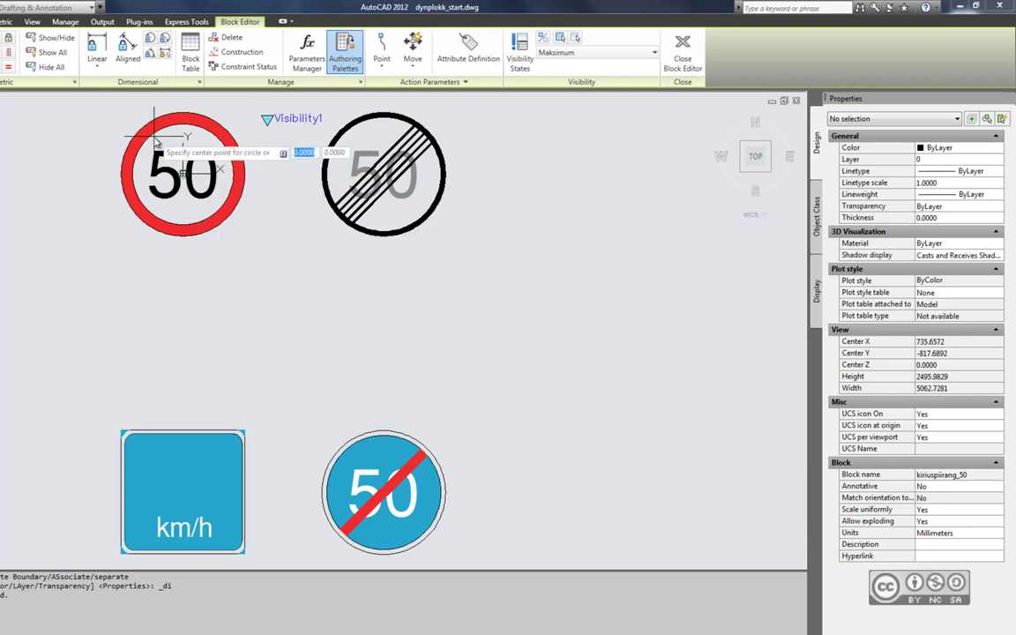
click(184, 174)
key(Escape)
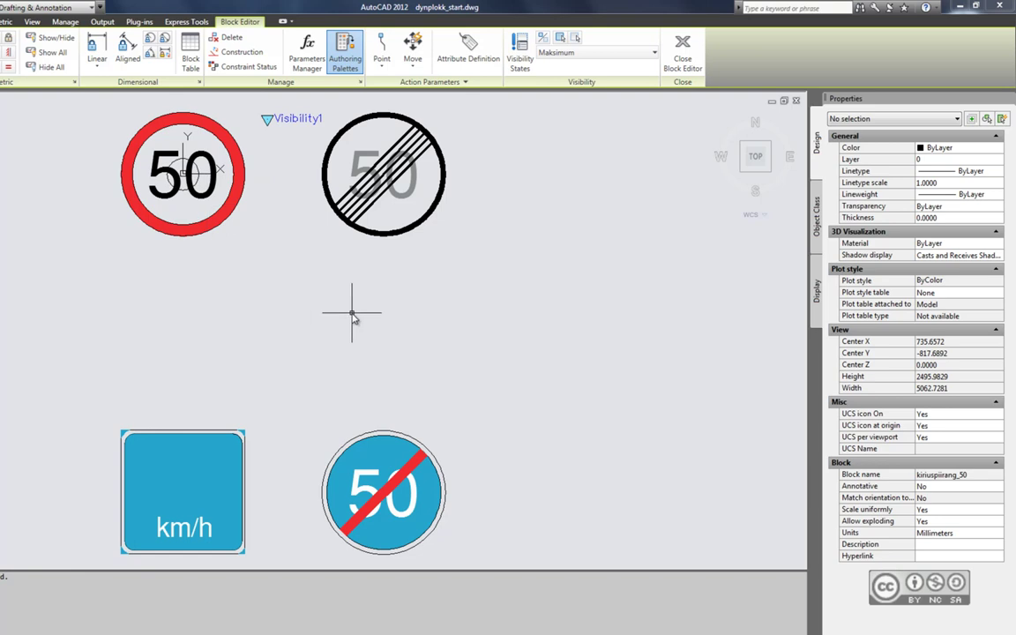
click(327, 150)
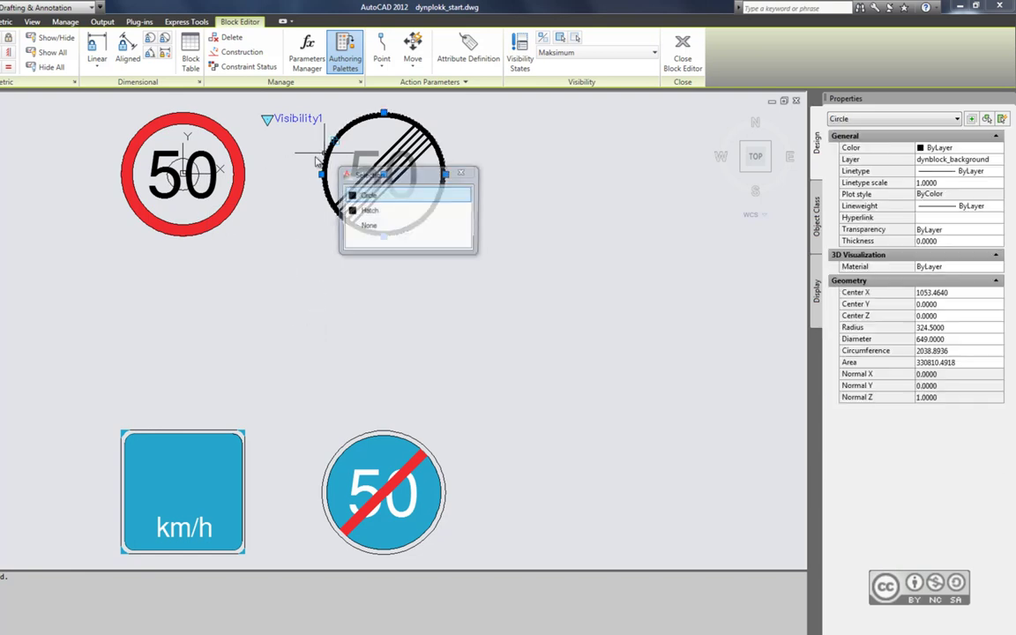
key(Escape)
key(Escape)
click(357, 437)
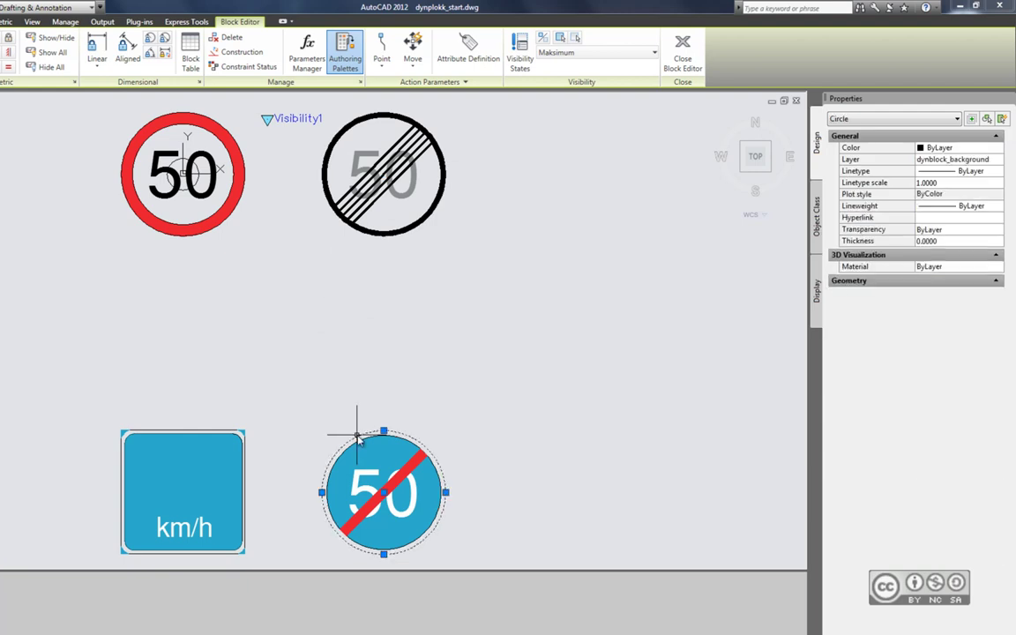
key(Escape)
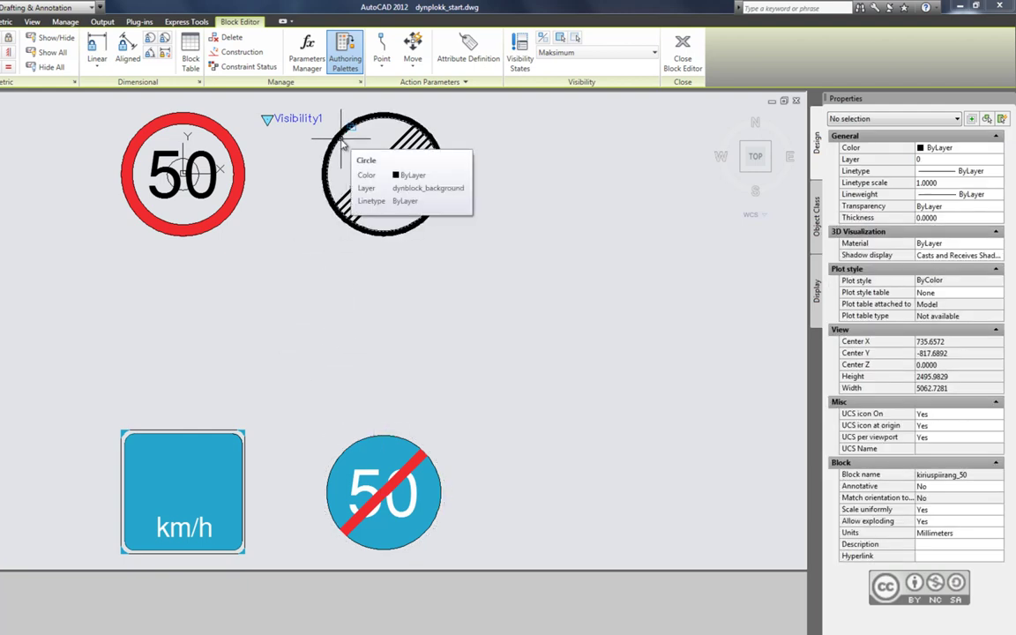
click(373, 442)
key(Return)
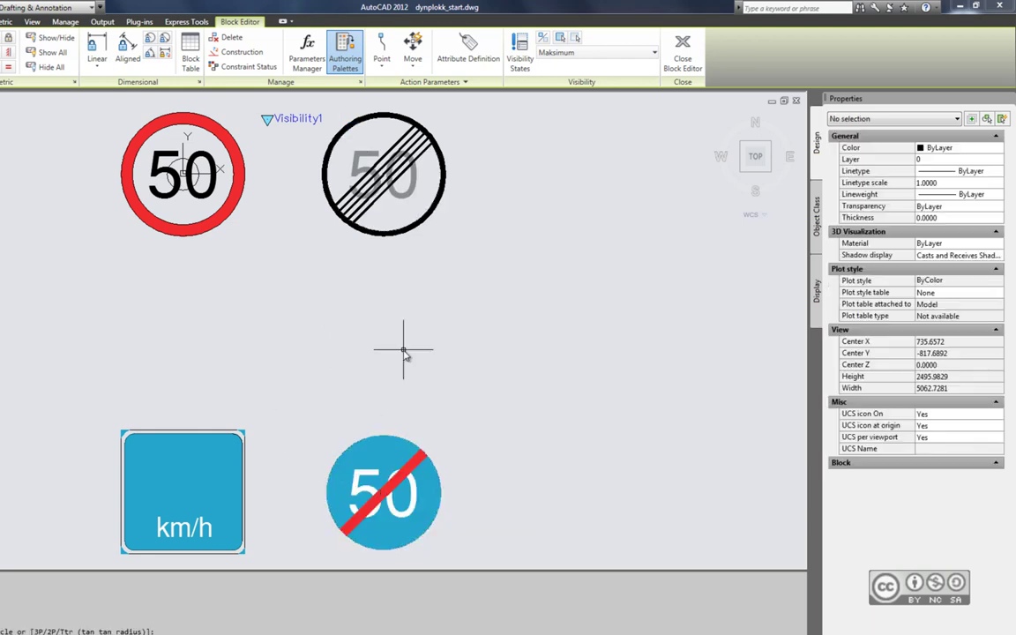
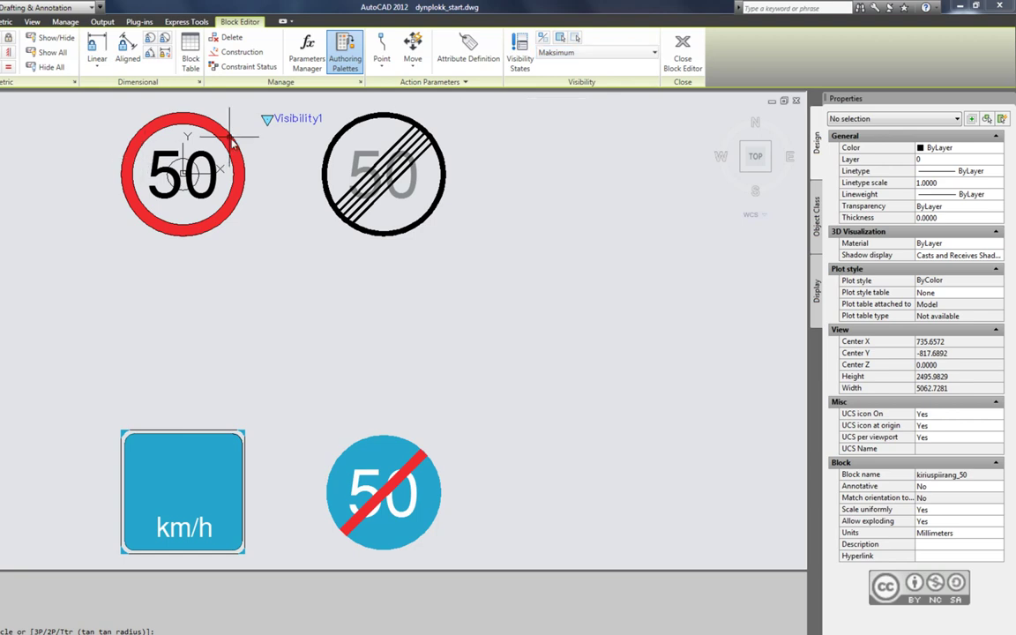
- In Maksimum, hide the struck-through 50 signs and the km/h sign, leaving only the red 50
scroll(290, 223, down, 1)
scroll(282, 143, down, 1)
click(327, 100)
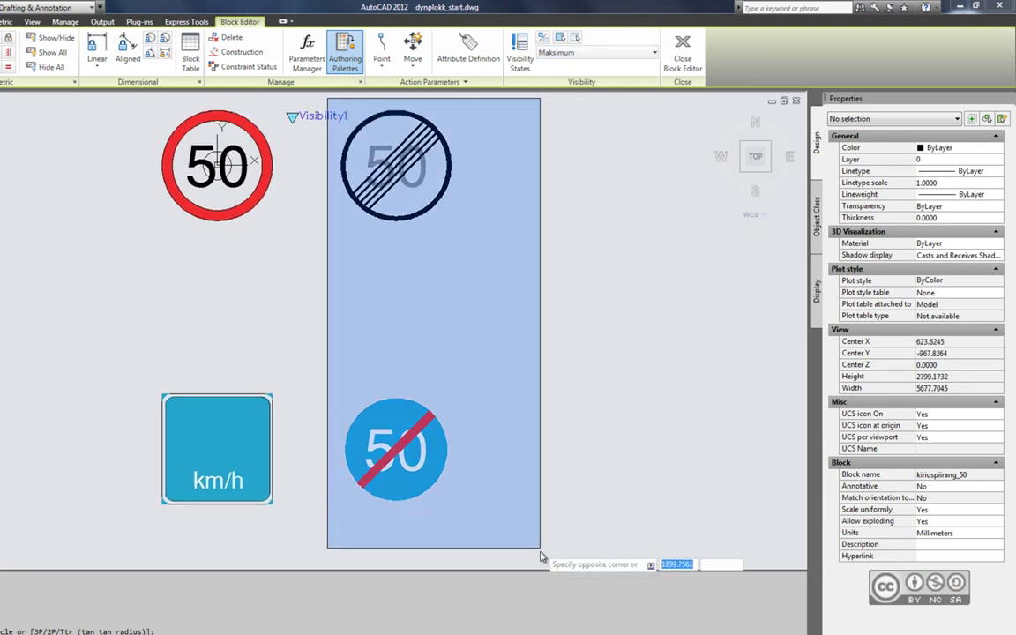
click(545, 552)
click(131, 374)
click(340, 545)
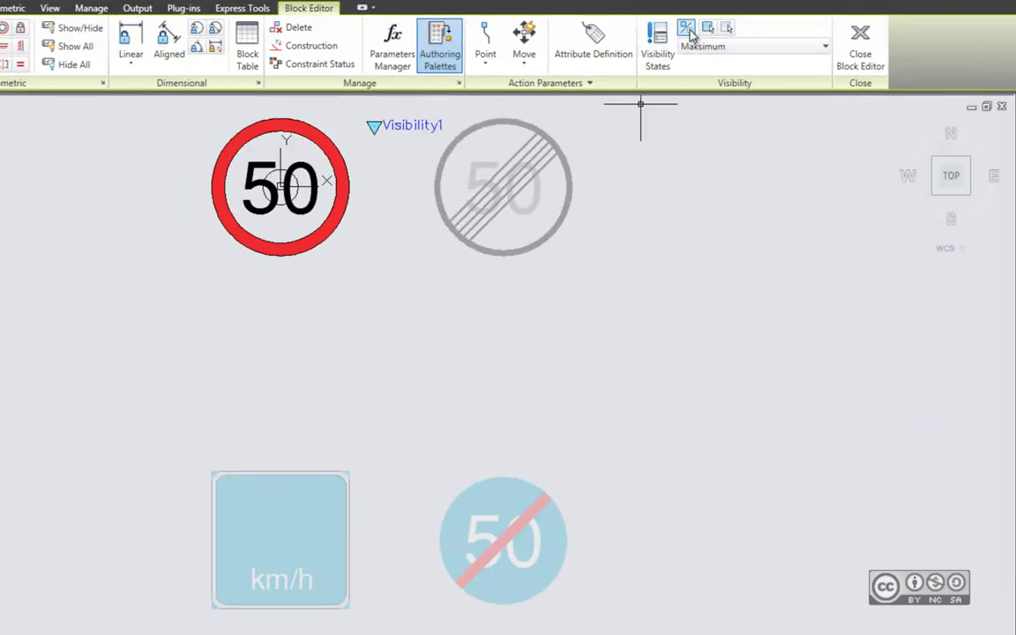
click(689, 32)
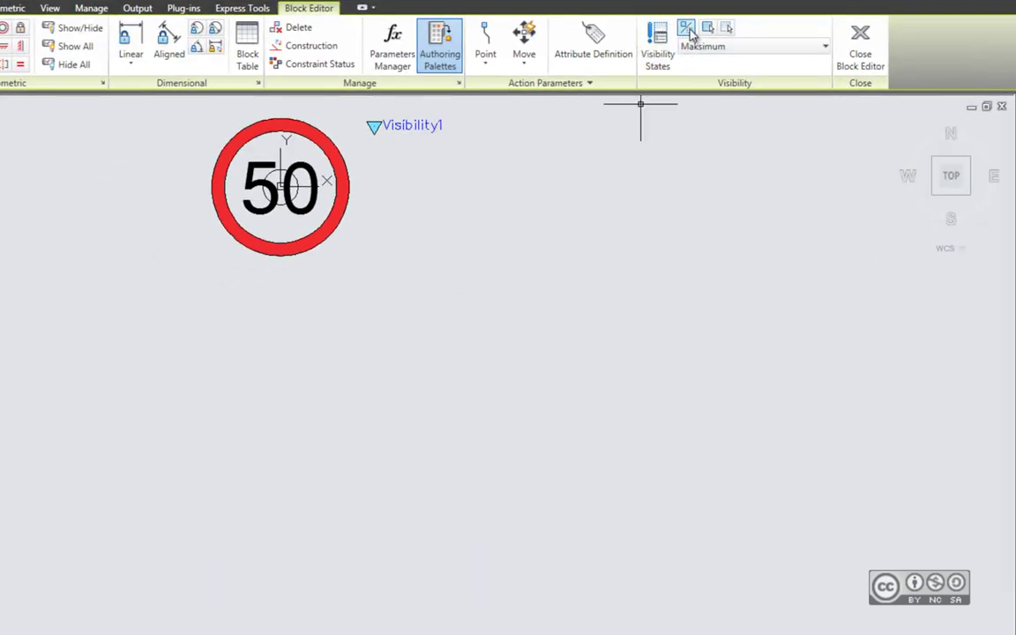
click(688, 32)
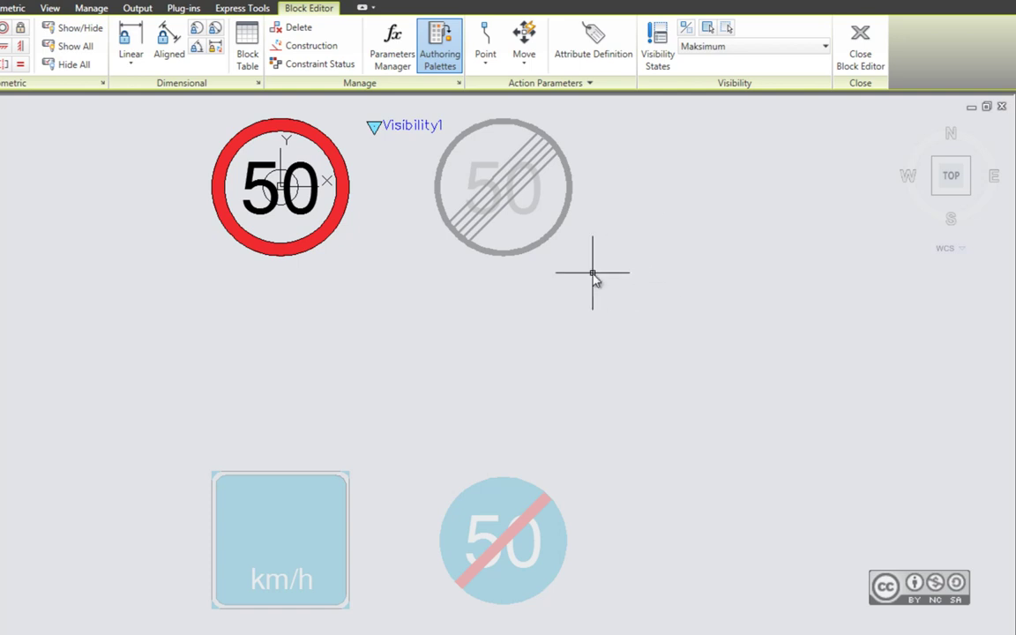
click(689, 29)
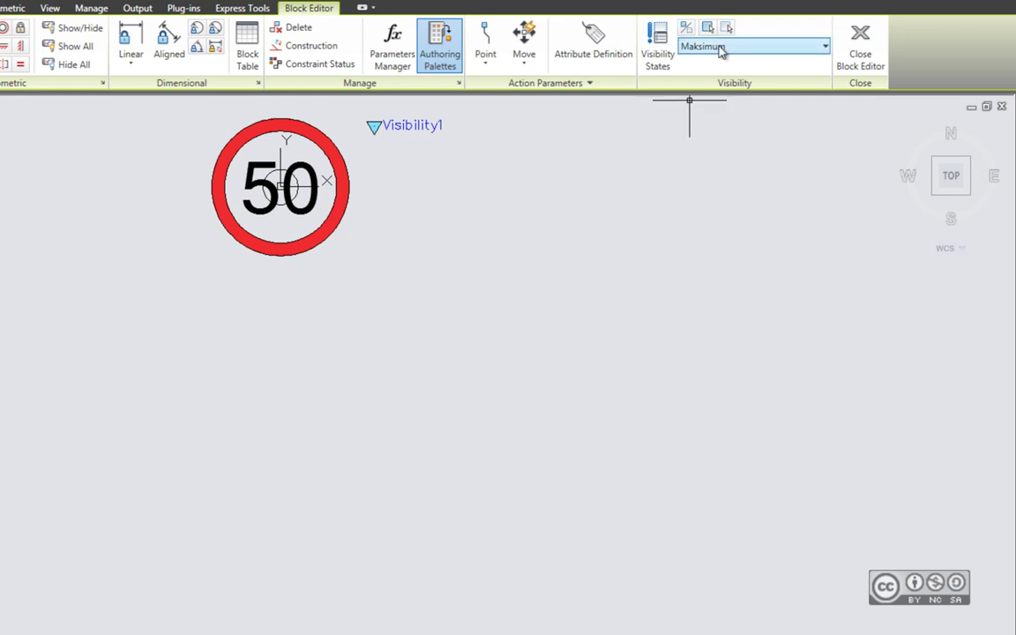
- In Piirangu lõpp, hide the red 50 sign, km/h panel and crossed-out blue 50
click(721, 49)
click(714, 81)
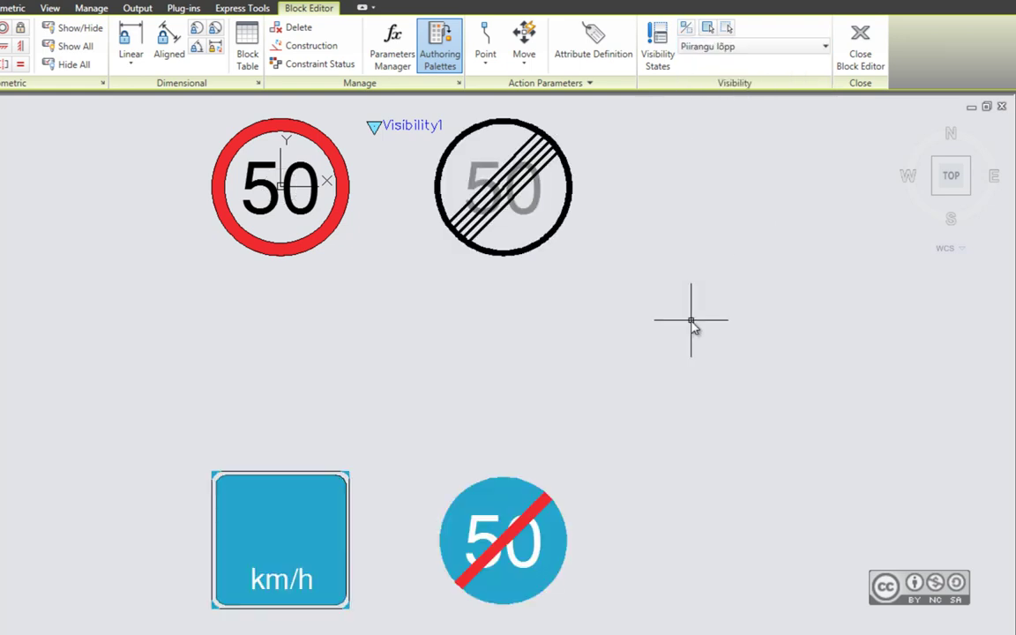
drag(185, 108, 363, 622)
drag(428, 457, 618, 622)
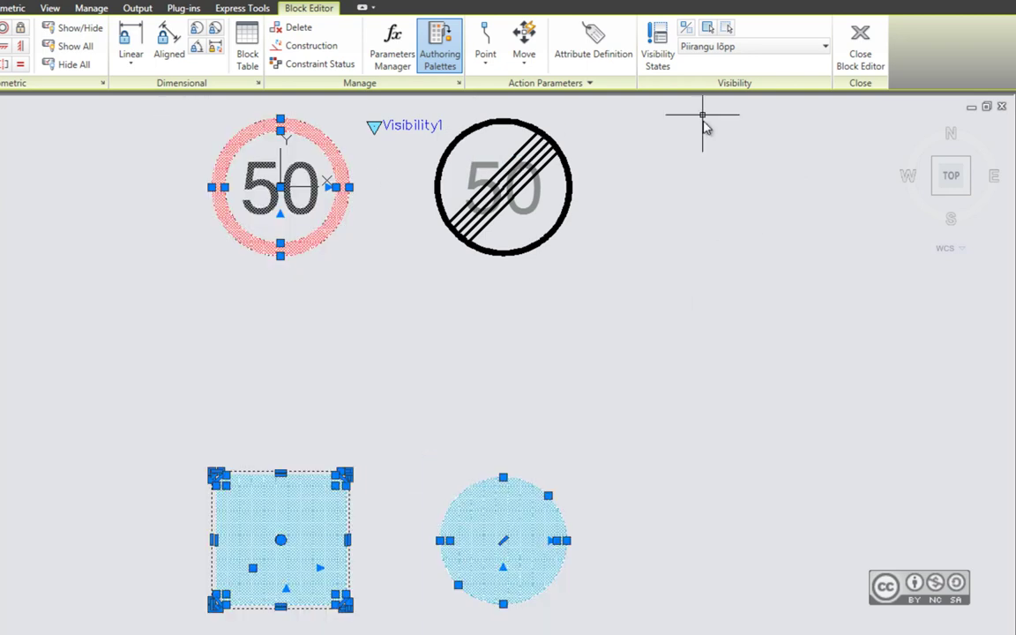
click(687, 27)
click(737, 47)
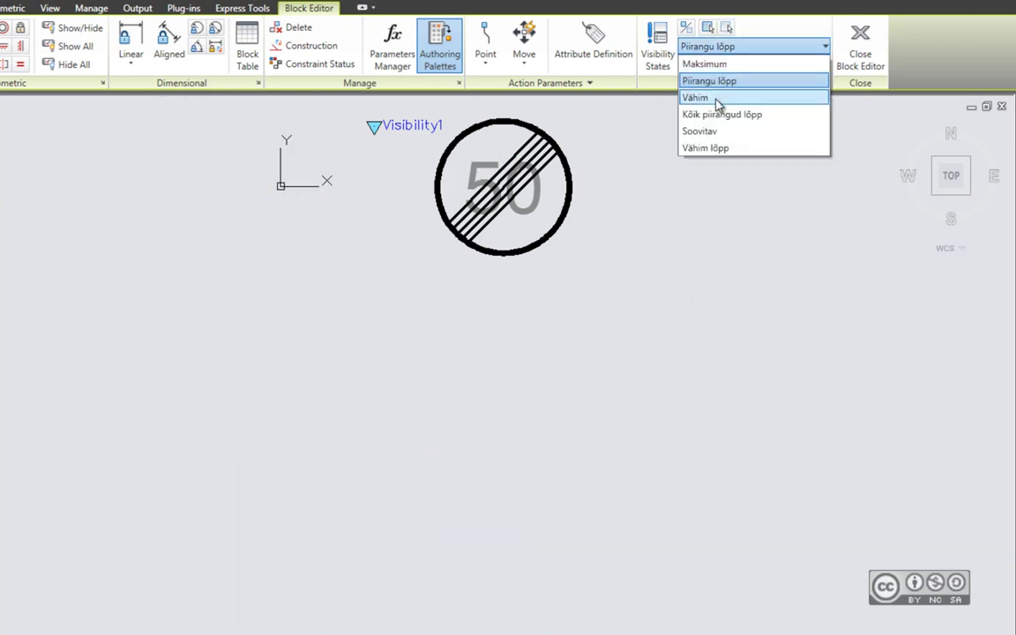
- In the Vähim state, hide the red ring, the km/h square and the red slash
click(697, 97)
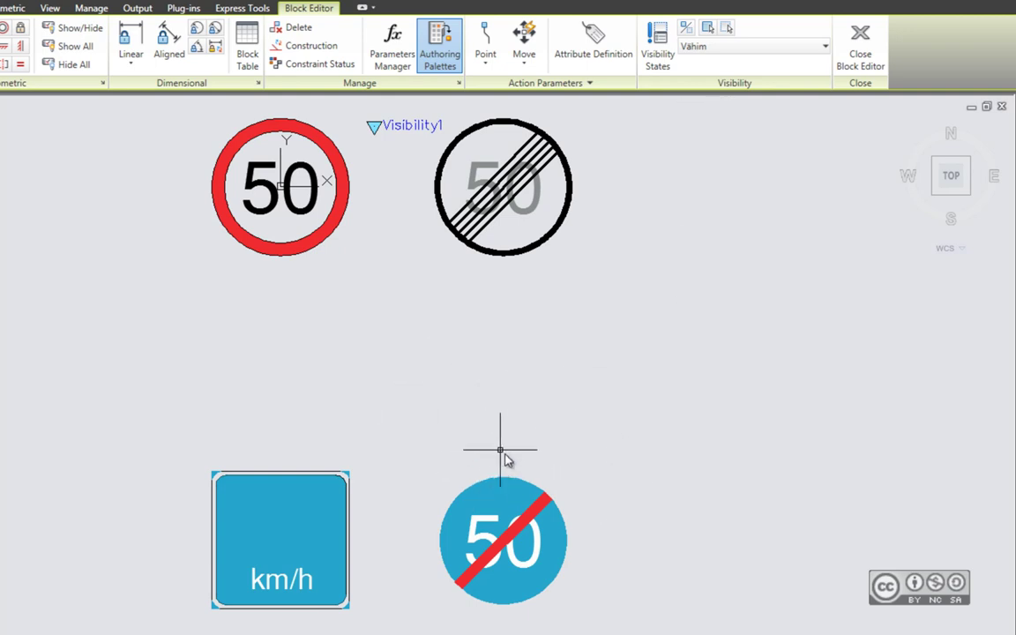
click(490, 492)
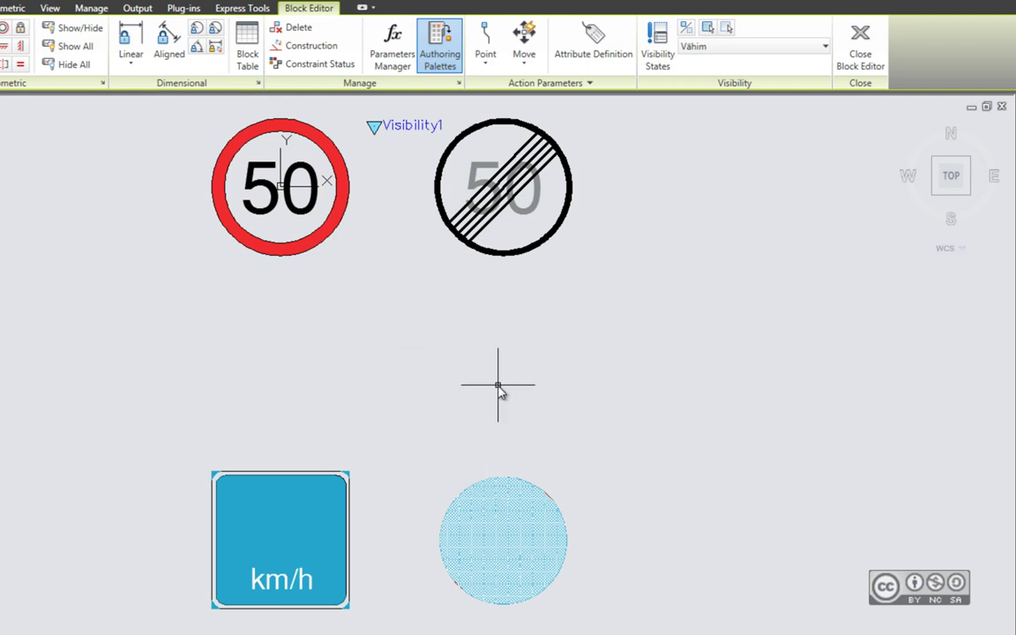
key(Escape)
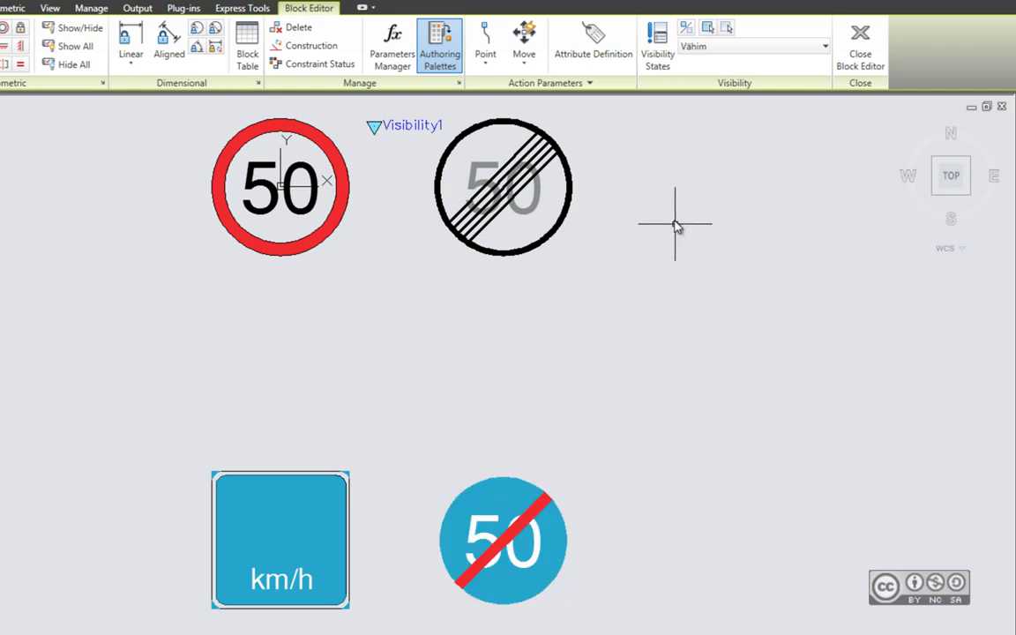
click(190, 117)
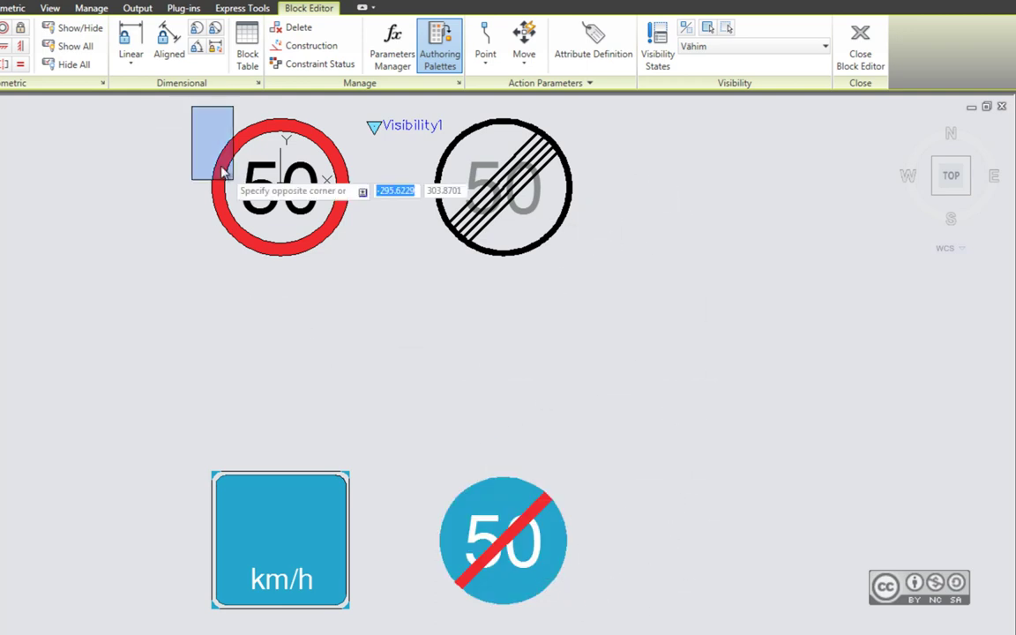
click(253, 141)
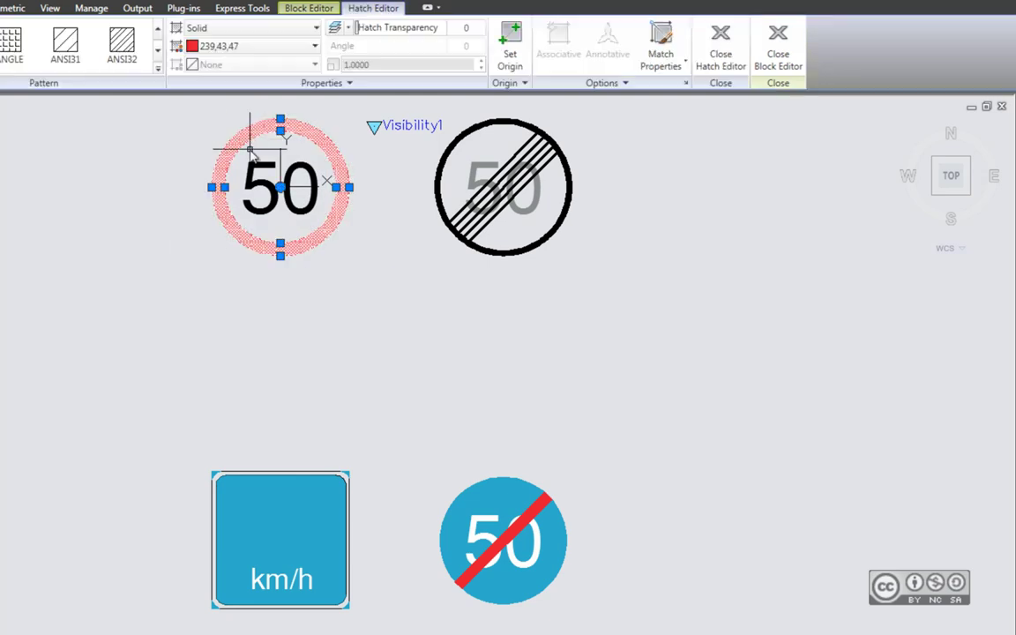
click(247, 154)
click(310, 202)
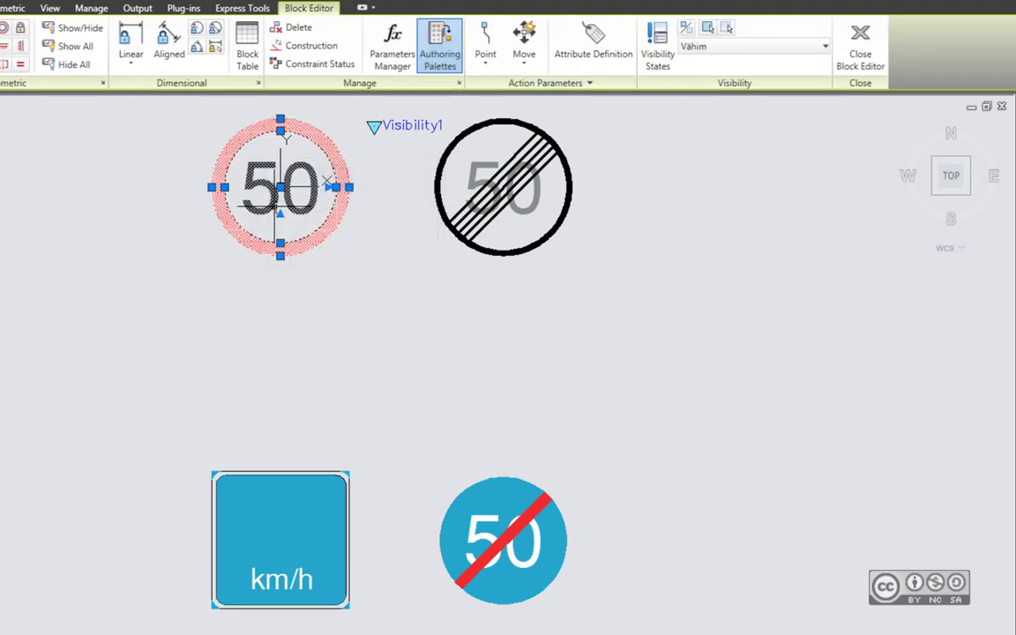
drag(187, 426, 363, 609)
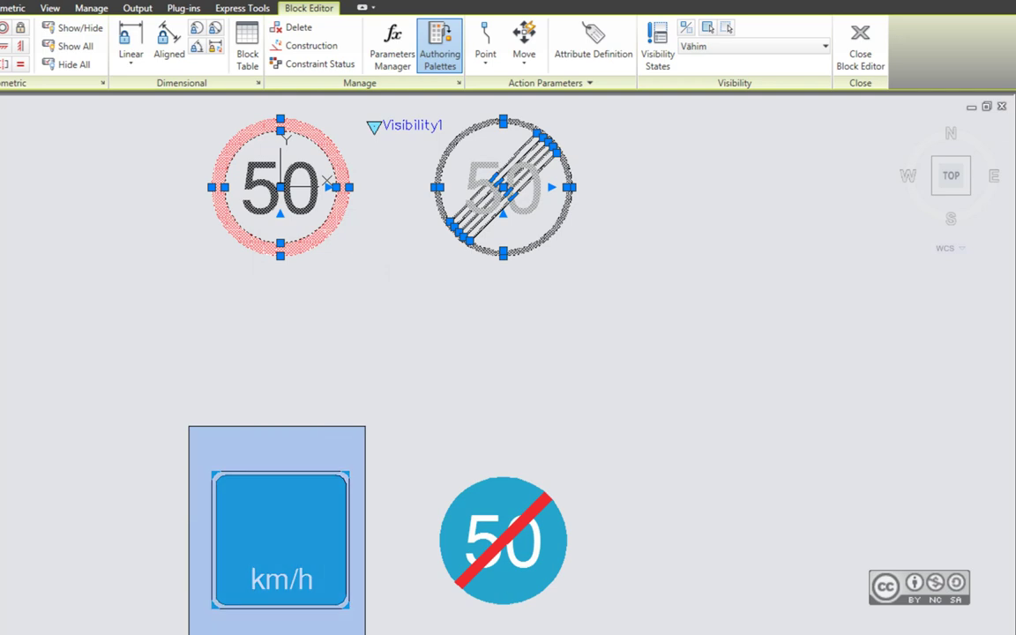
click(540, 510)
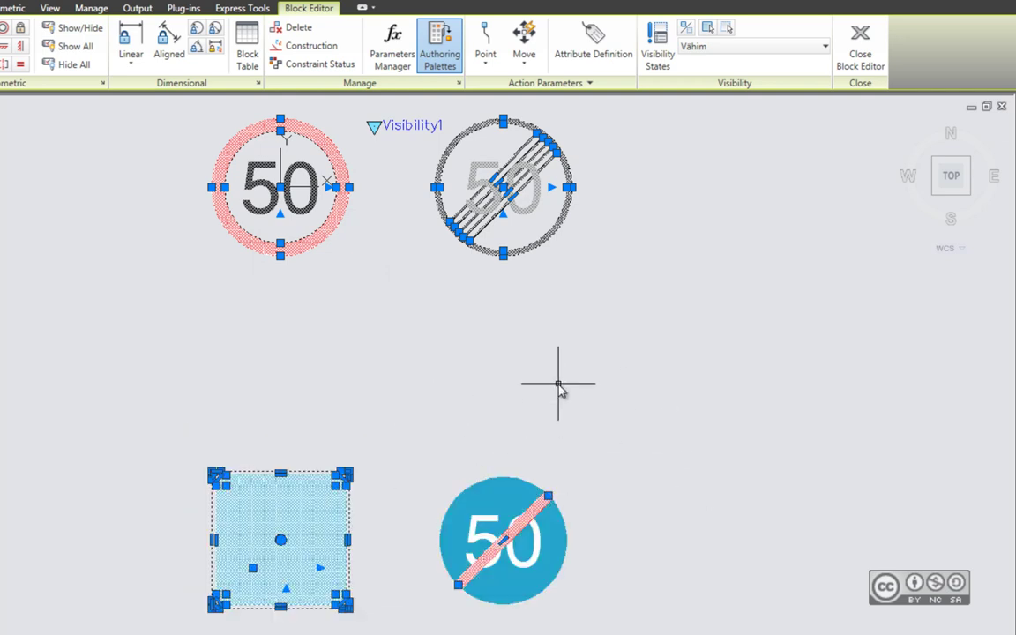
click(726, 28)
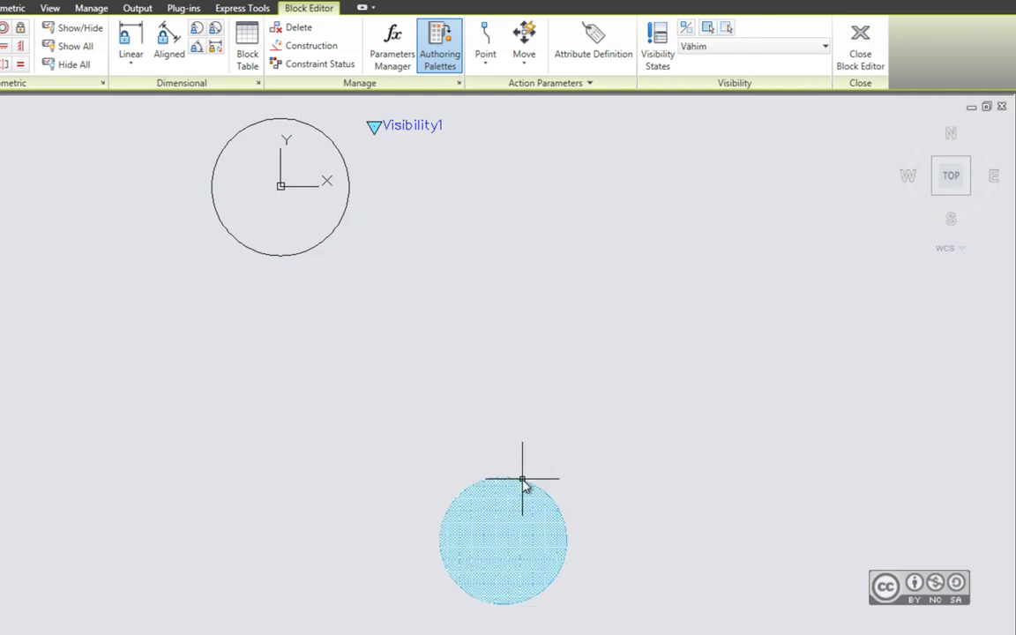
key(ctrl+z)
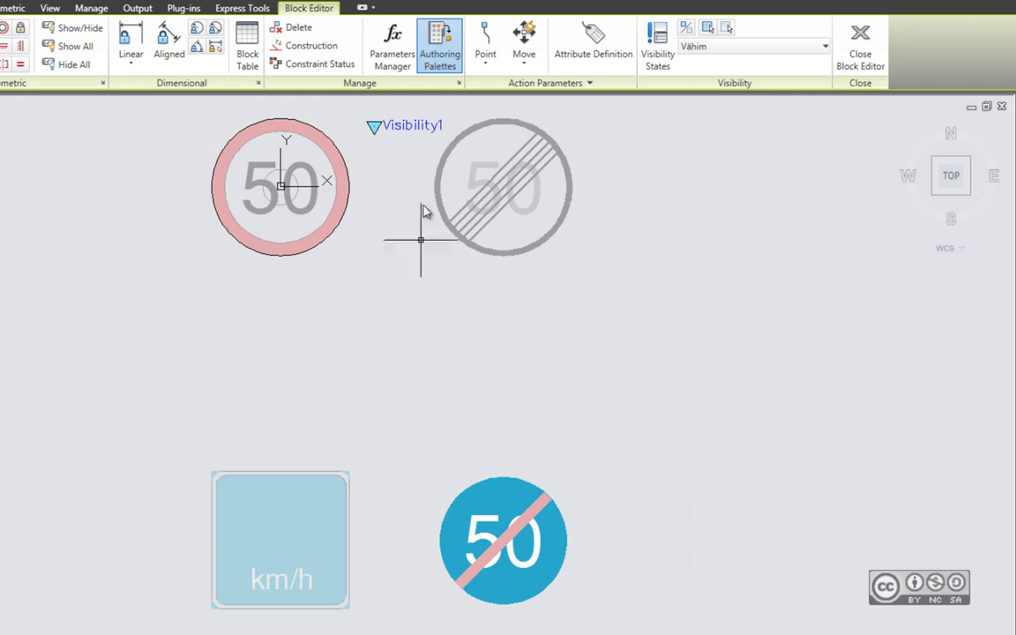
- Make the grey end-of-limit circle visible in the Vähim state
click(463, 144)
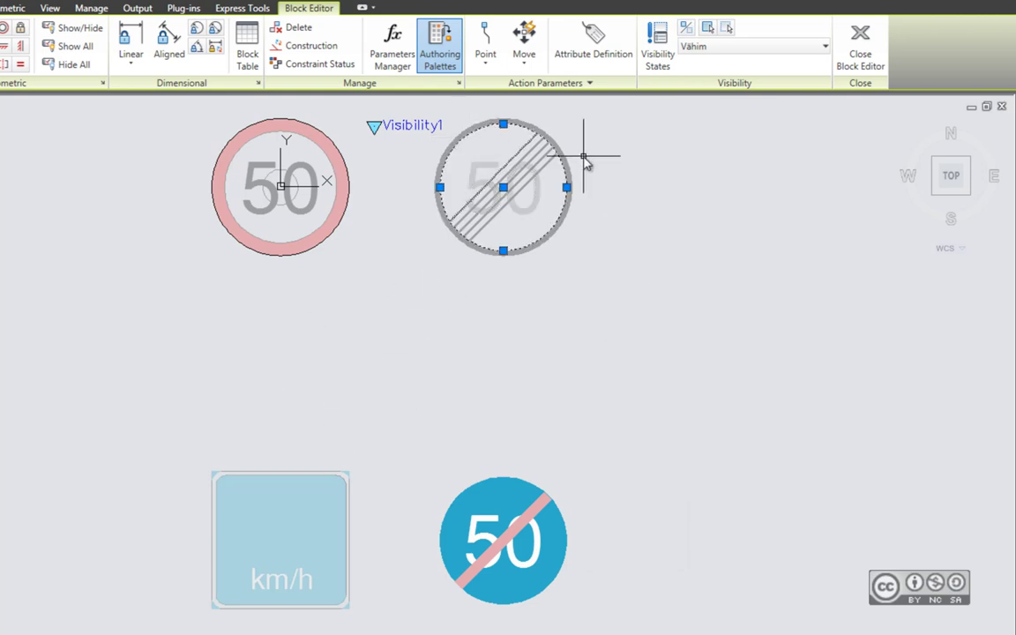
right_click(583, 161)
mouse_move(641, 205)
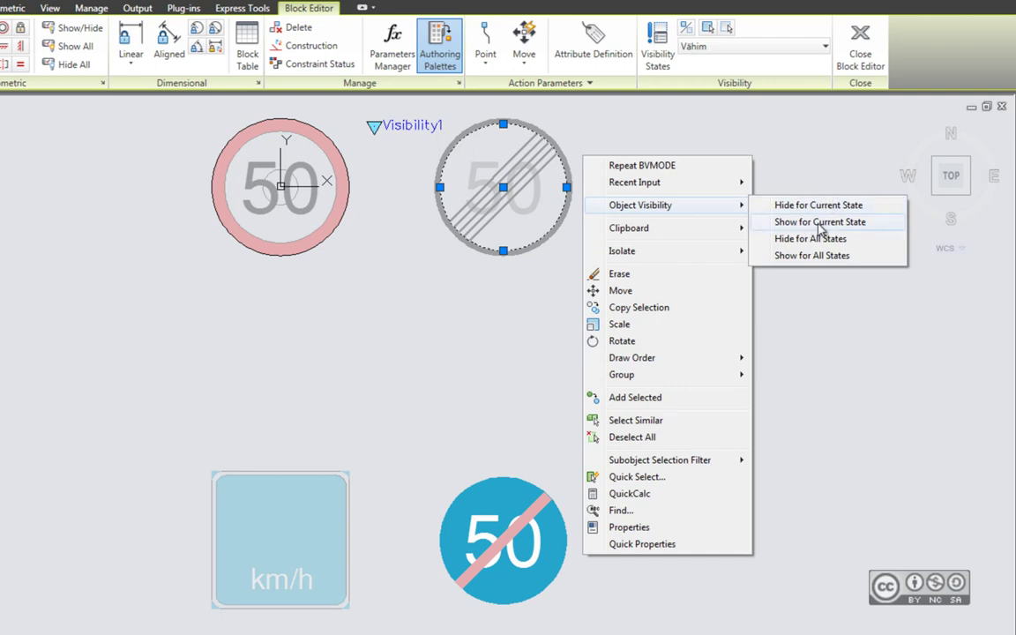
click(821, 222)
click(686, 29)
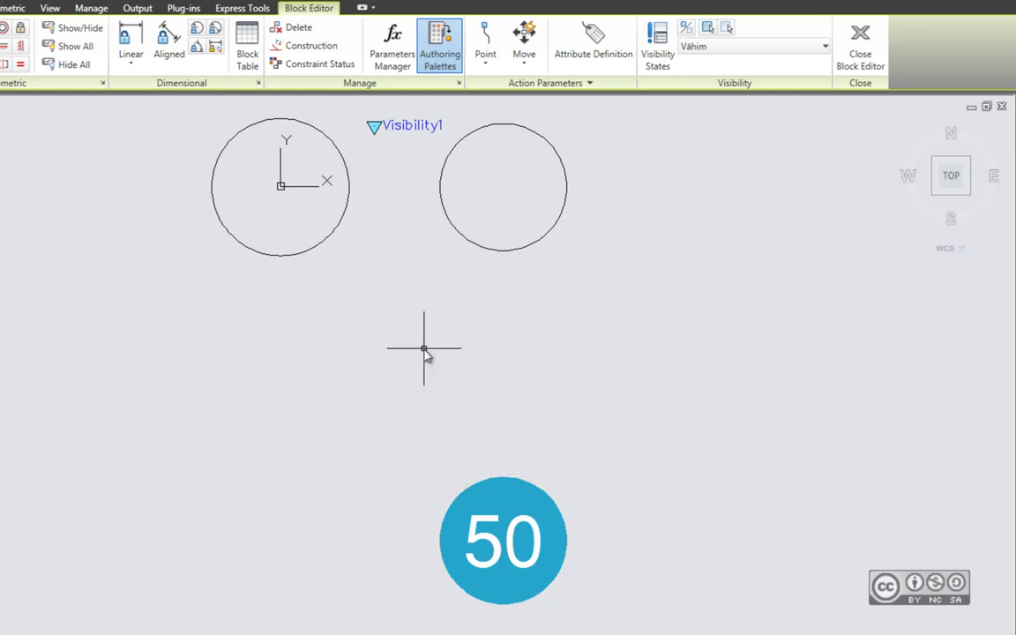
- In Kõik piirangud lõpp, hide the red ring, its 50 text, the km/h square, blue 50 and grey 50
click(706, 48)
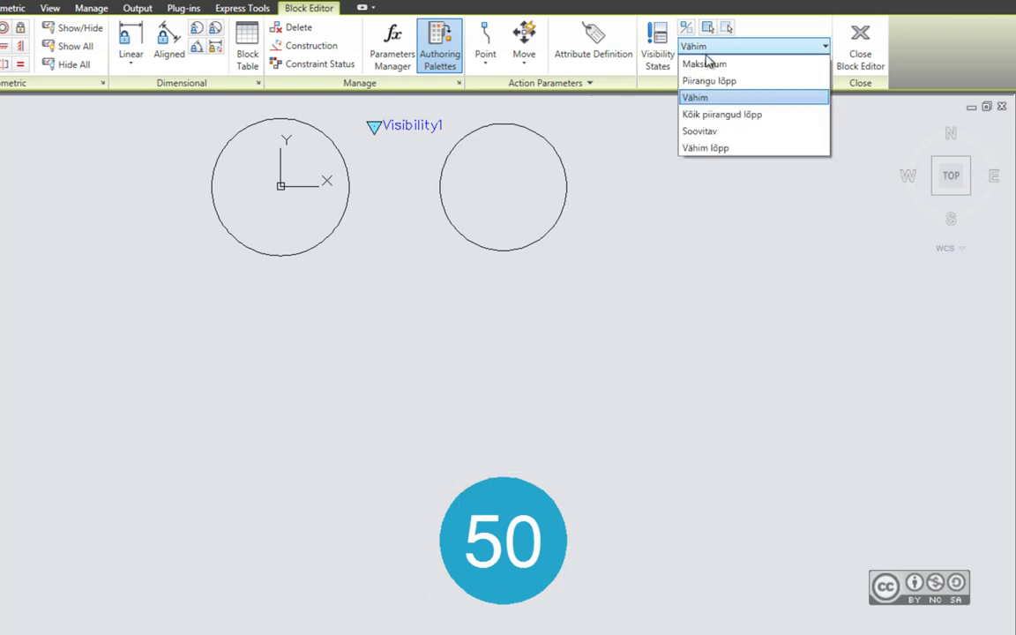
click(710, 114)
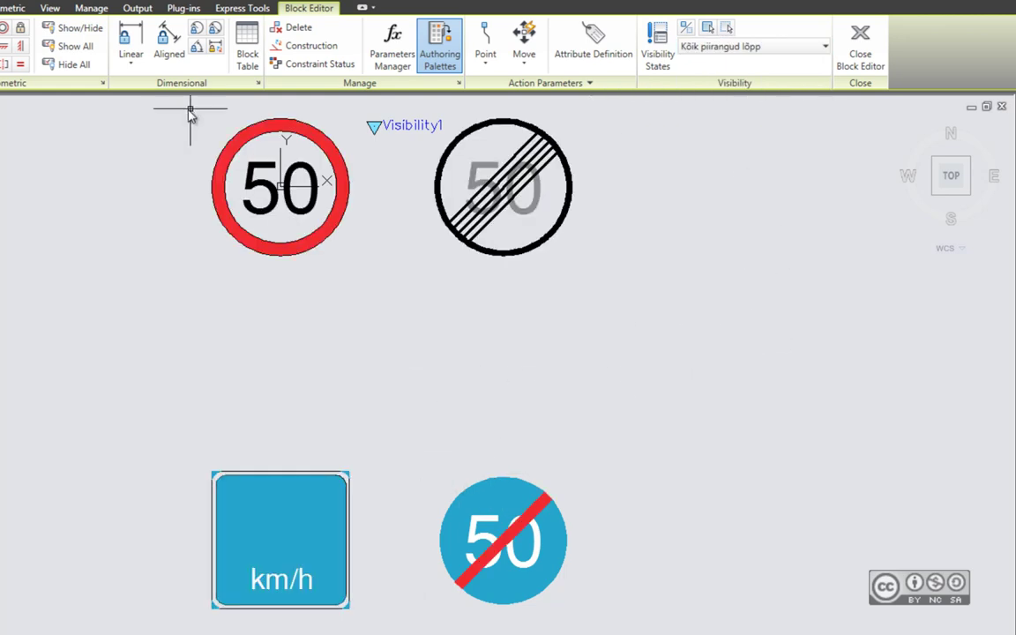
click(231, 142)
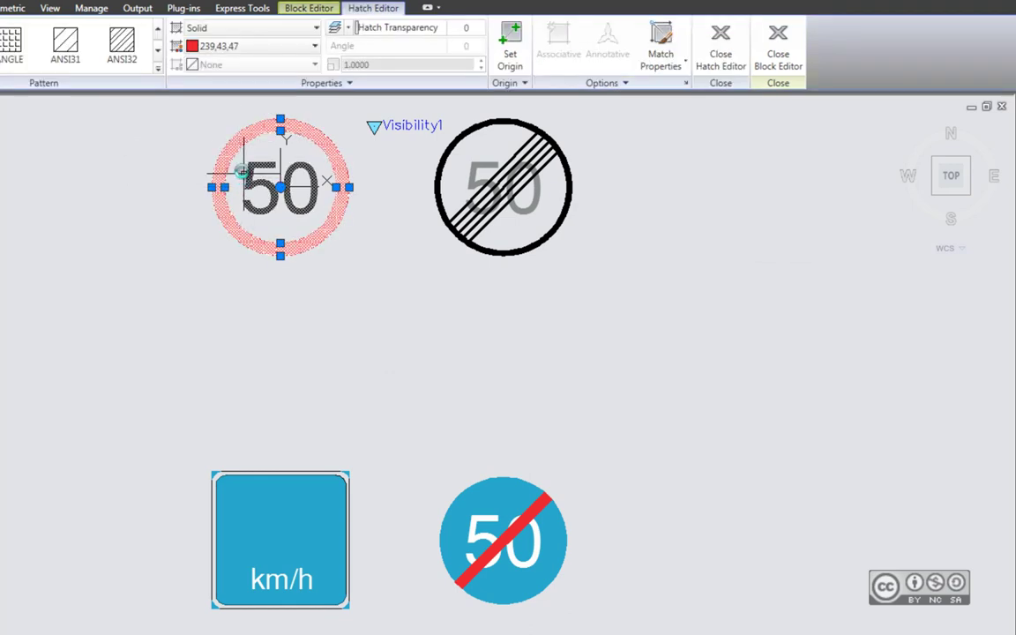
click(235, 159)
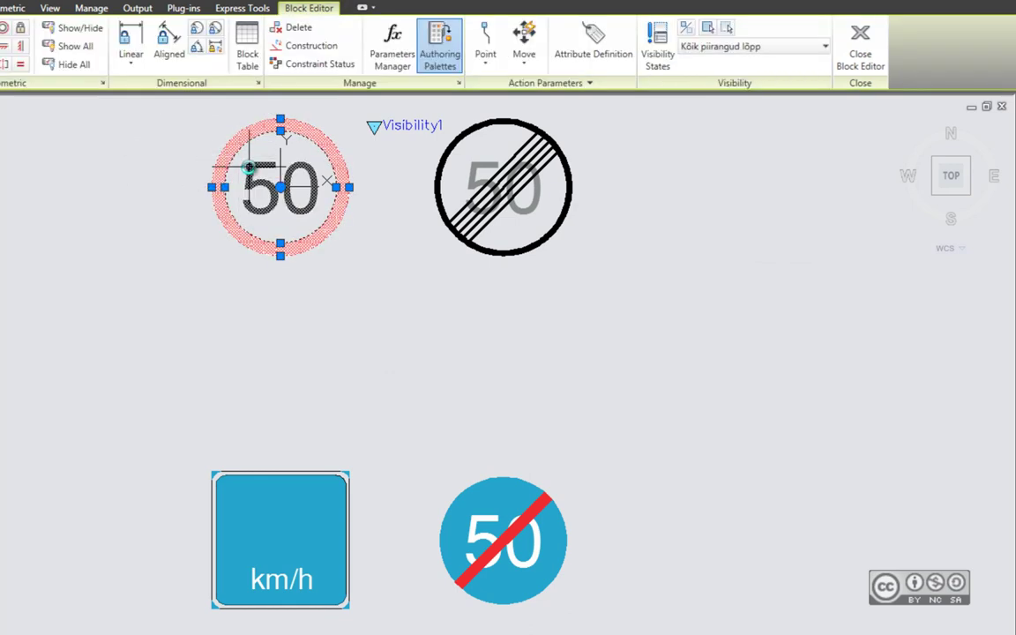
click(170, 437)
click(658, 633)
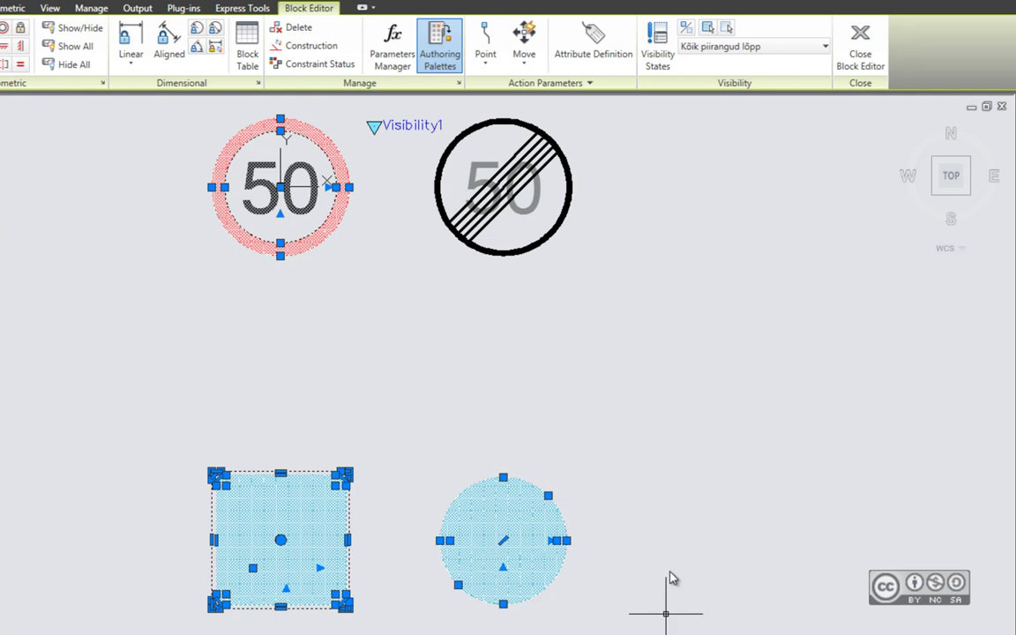
click(477, 191)
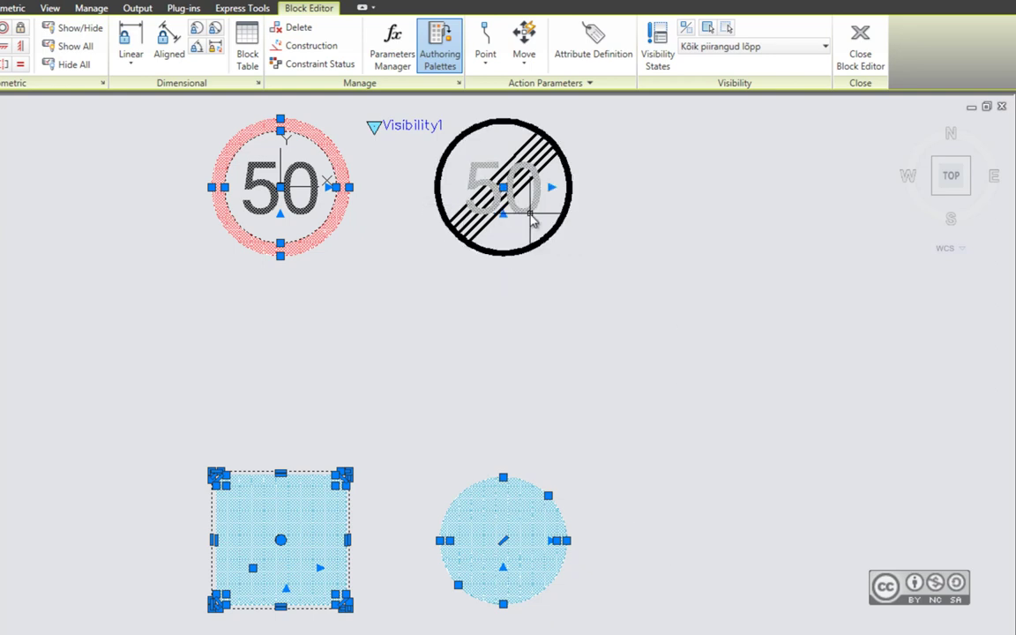
key(Delete)
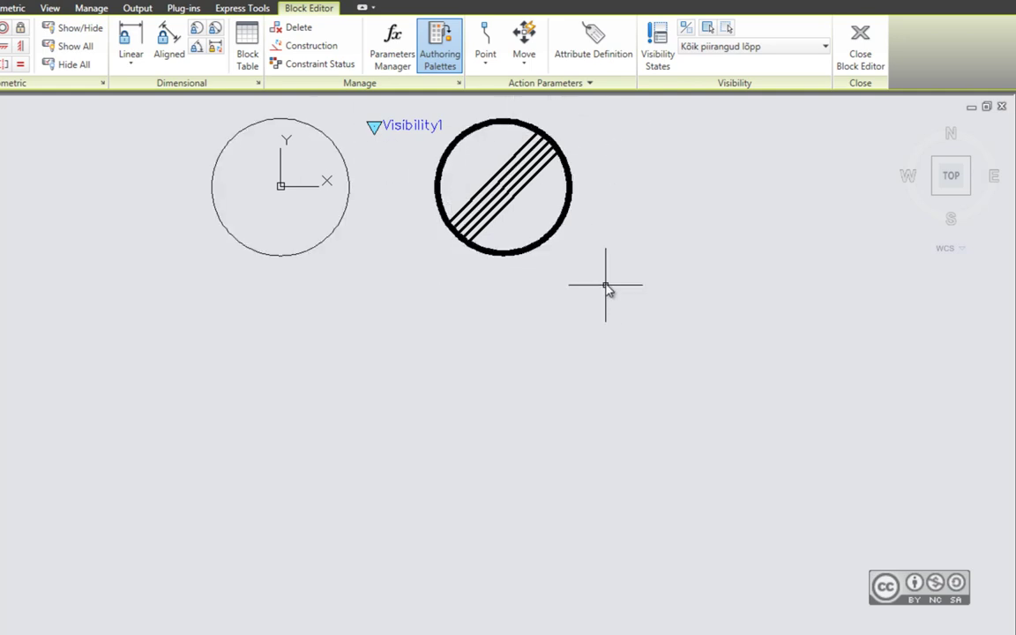
- In Soovitav, hide the red 50, the crossed-out sign and the blue circle behind the 50
click(706, 46)
click(704, 132)
click(196, 112)
click(373, 275)
click(418, 104)
click(574, 277)
key(Delete)
click(594, 365)
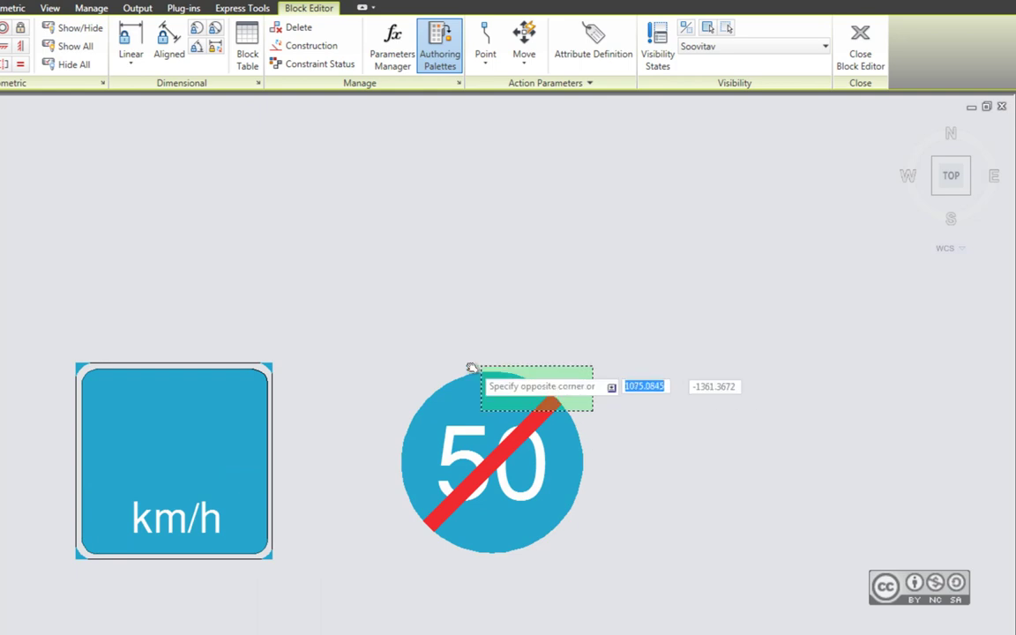
click(472, 424)
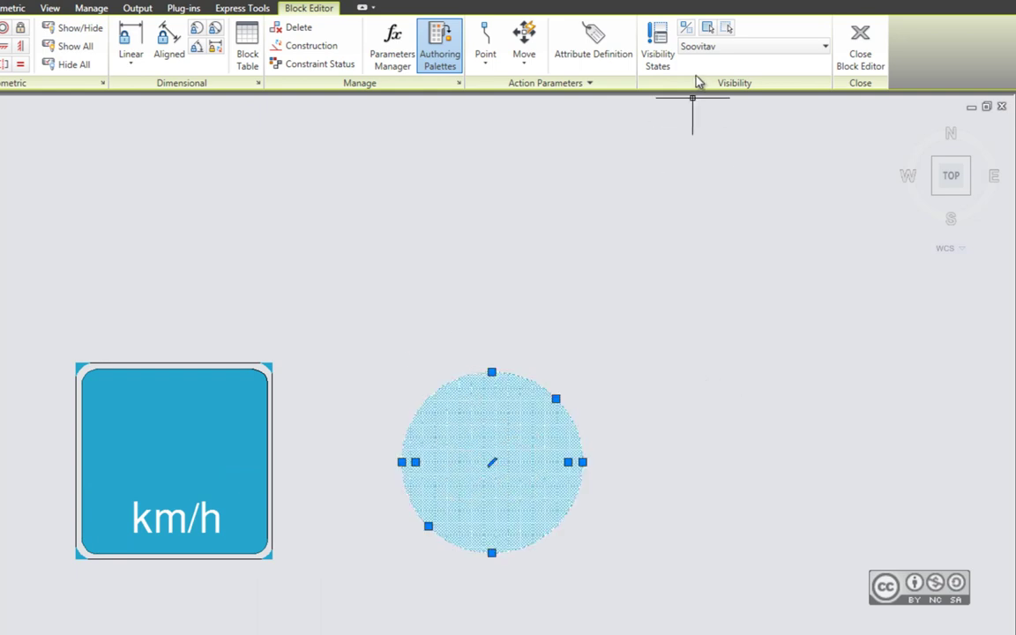
click(726, 27)
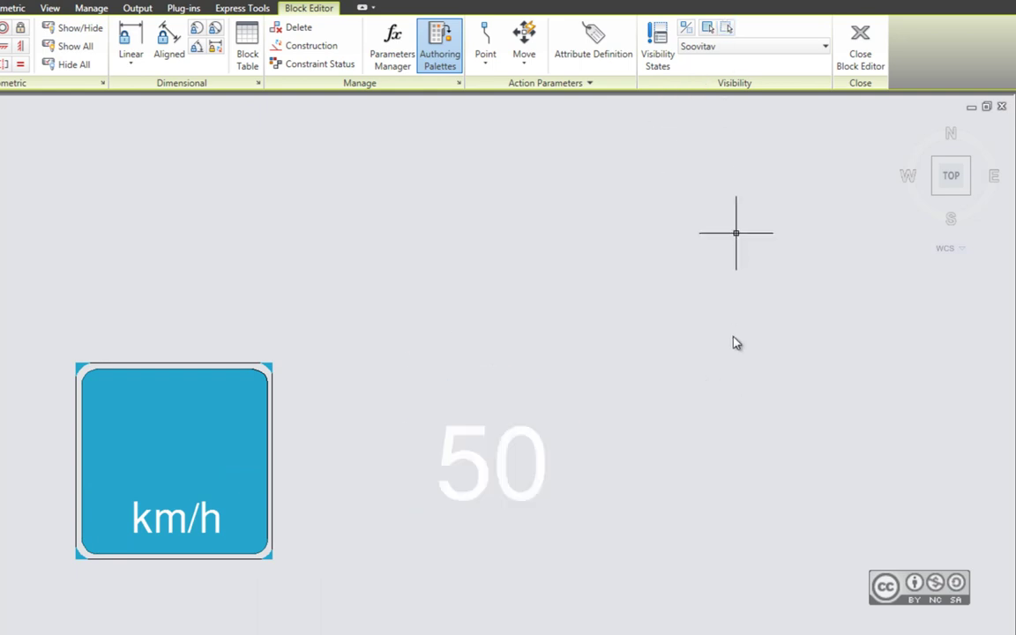
- Switch the block editor to the Vähim lõpp visibility state
click(730, 47)
click(708, 148)
scroll(472, 442, down, 2)
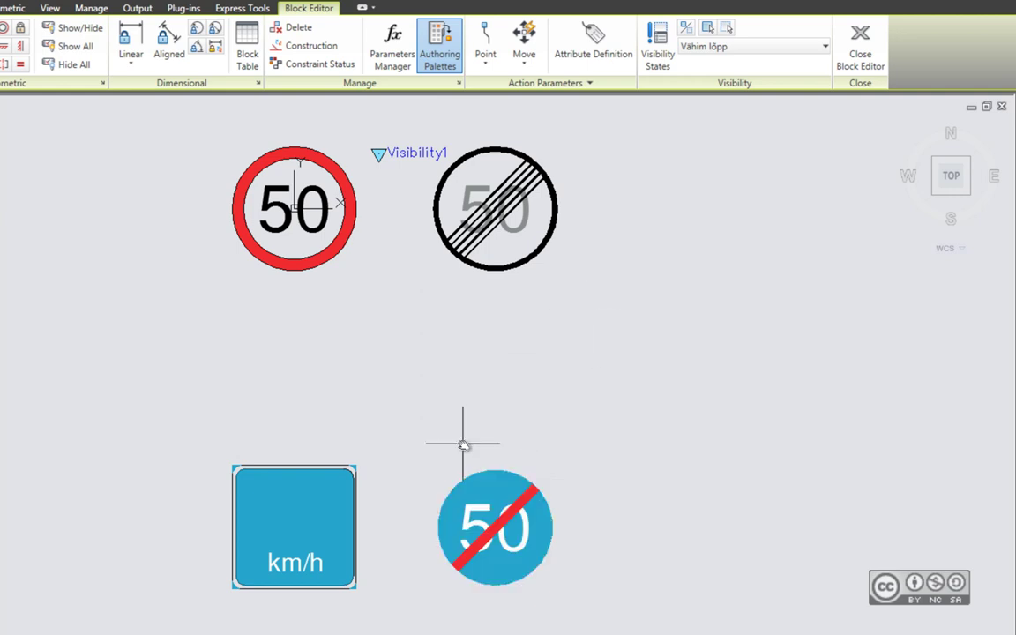
- In Vähim lõpp, hide the km/h sign, red 50, stripes, grey 50 and left-circle 50 text
click(210, 473)
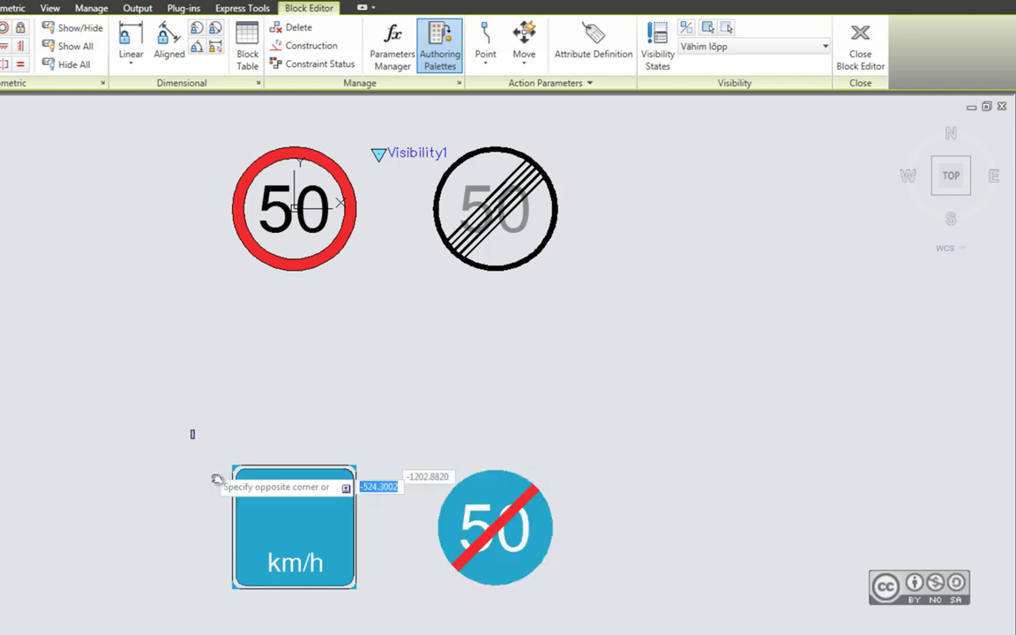
click(362, 593)
click(267, 157)
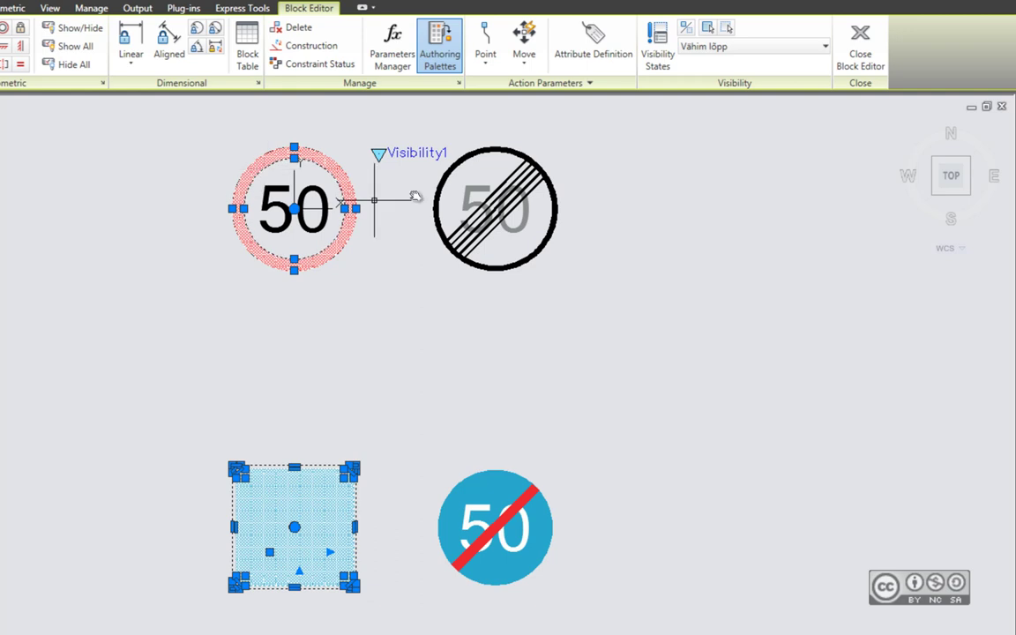
scroll(497, 179, up, 5)
click(542, 404)
click(409, 231)
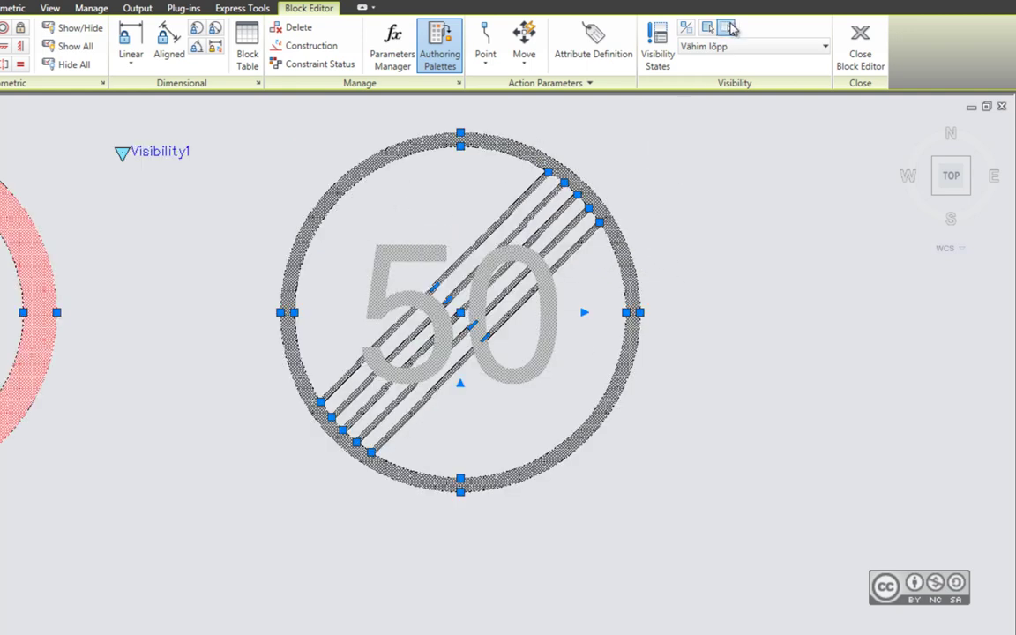
click(730, 29)
scroll(477, 292, down, 7)
click(728, 33)
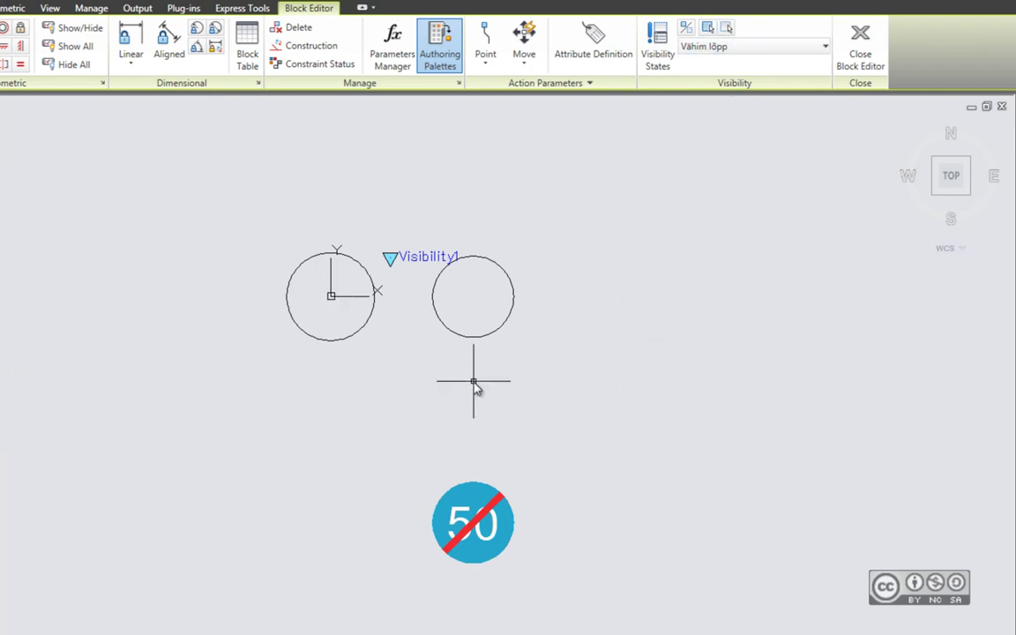
scroll(473, 386, up, 2)
middle_drag(474, 385, 495, 339)
- In Piirangu lõpp, hide the red ring via Object Visibility > Hide
click(716, 46)
click(720, 64)
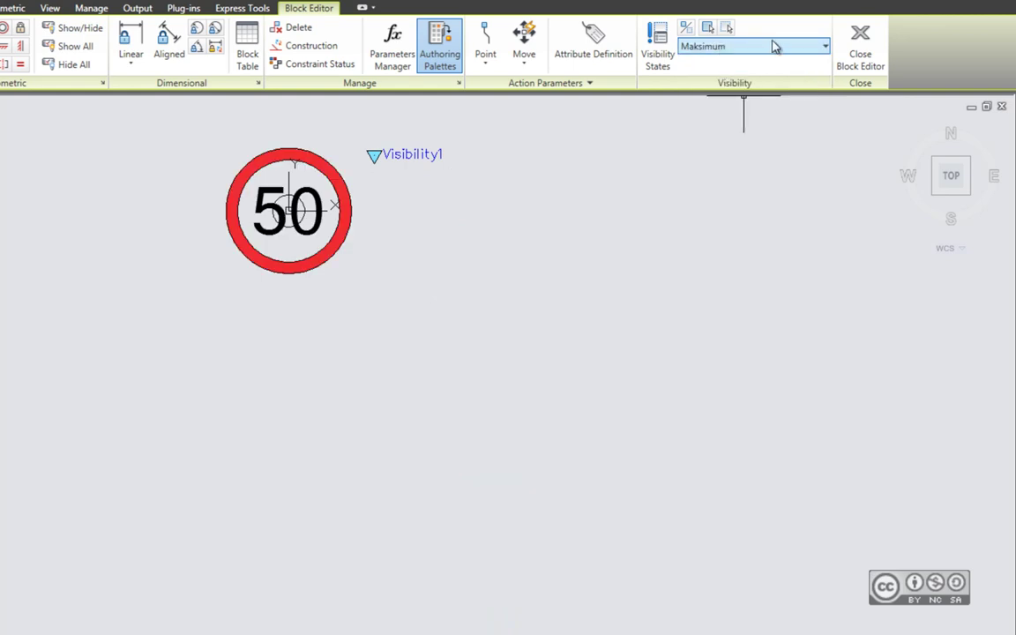
click(751, 47)
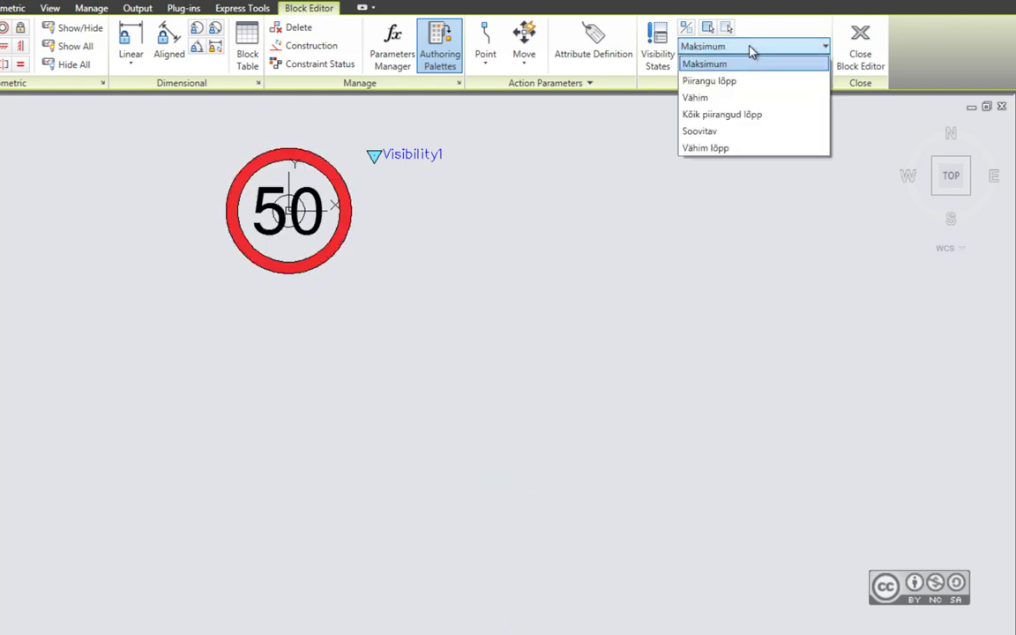
click(730, 82)
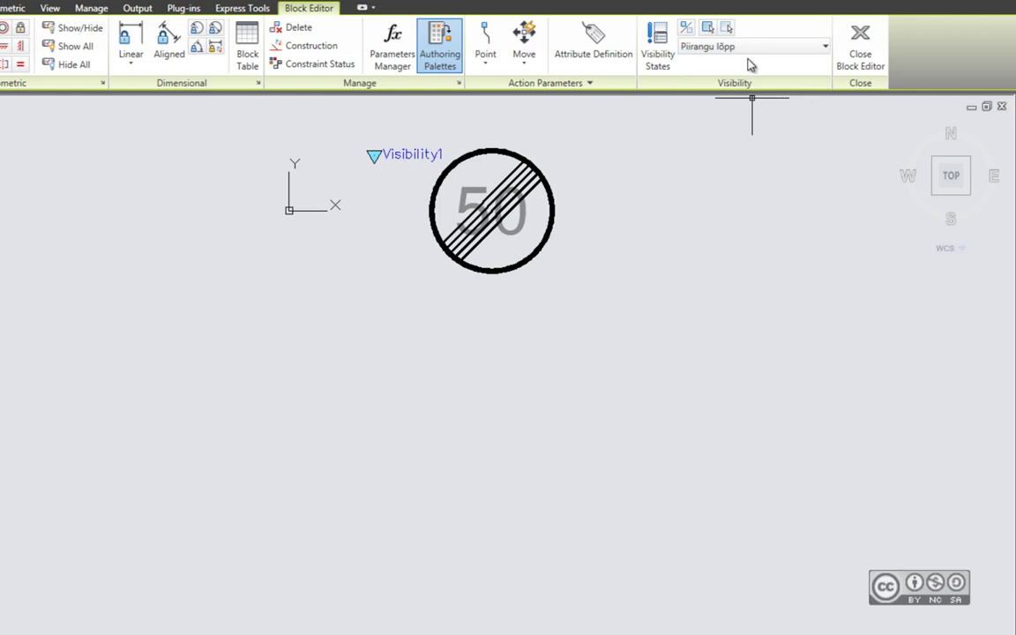
click(686, 29)
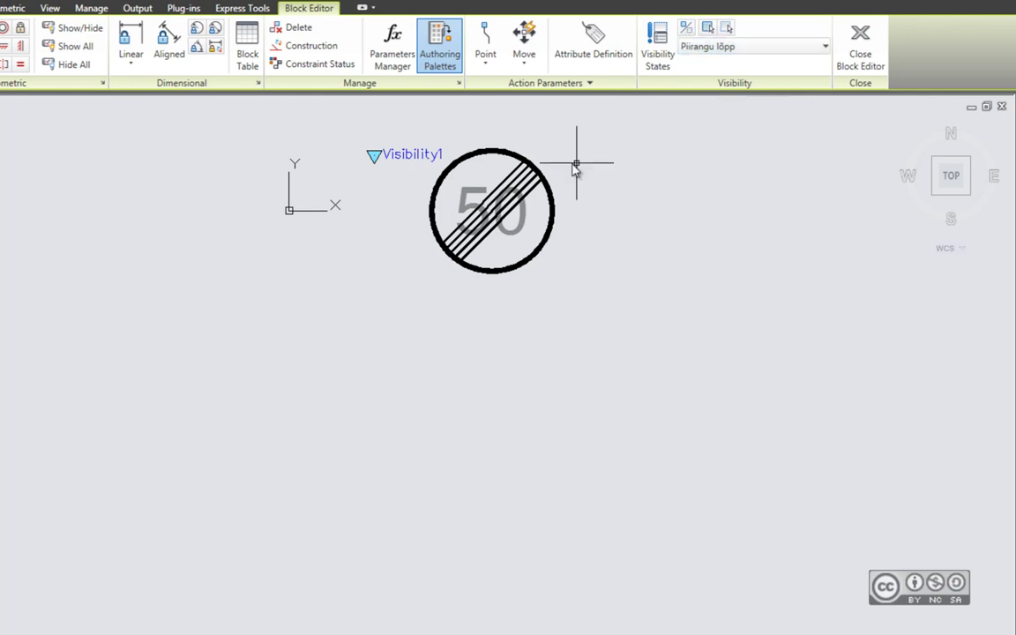
click(686, 28)
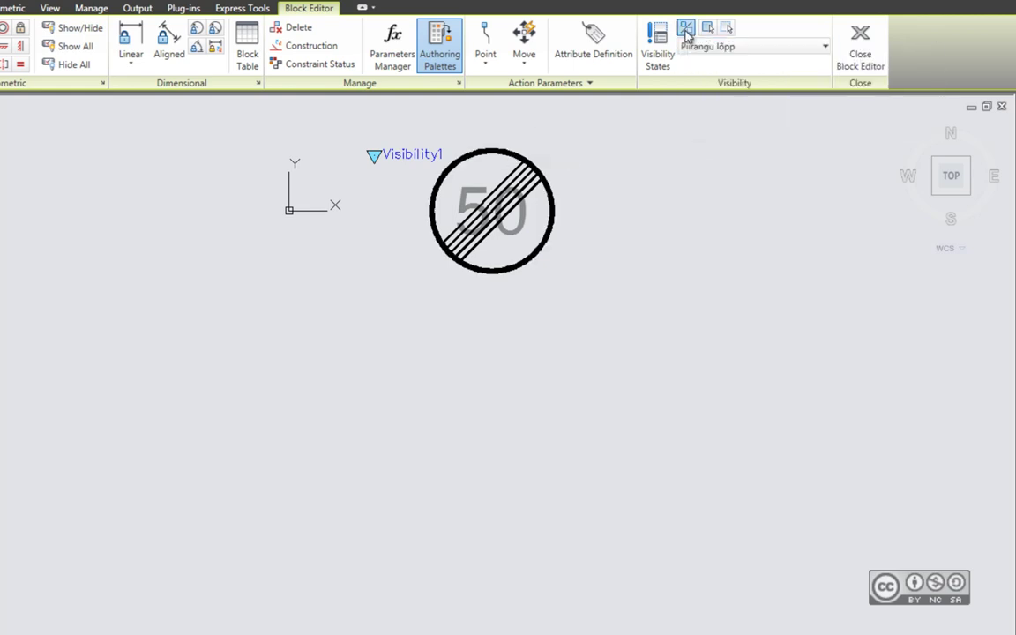
click(317, 154)
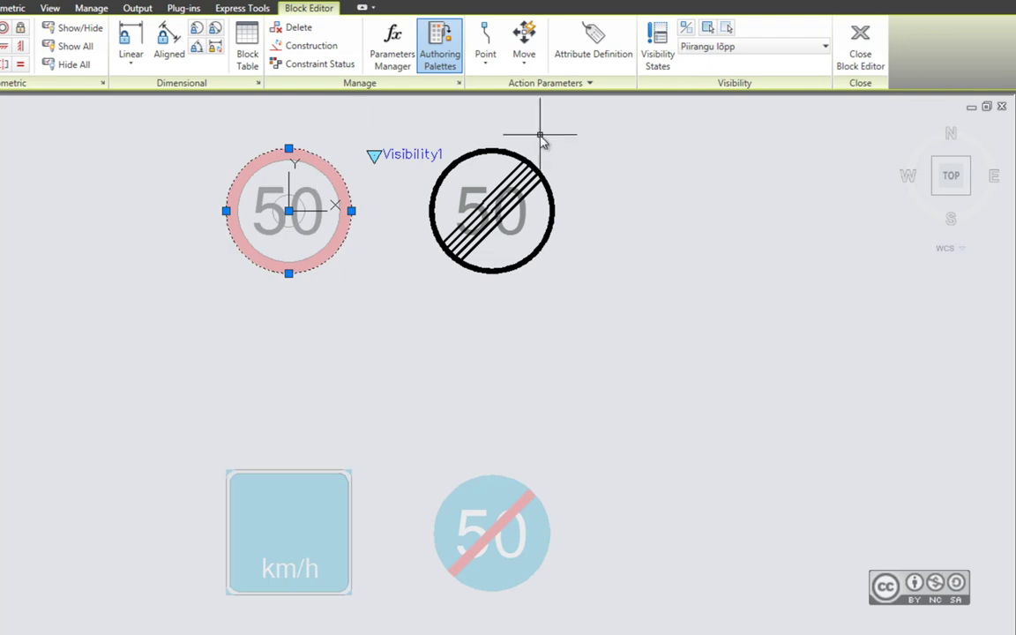
right_click(559, 140)
mouse_move(597, 185)
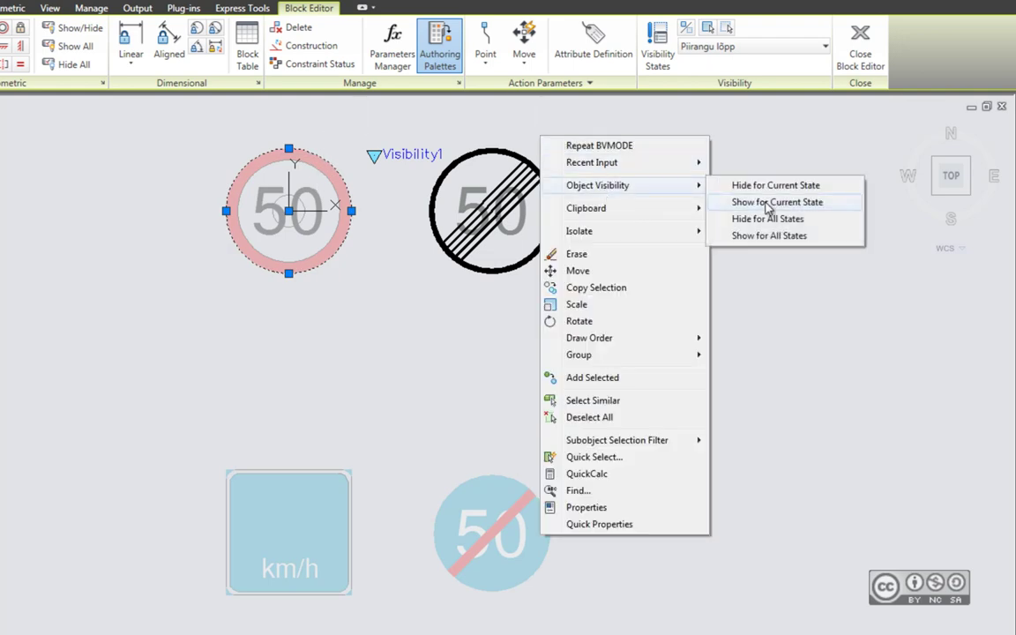
click(760, 205)
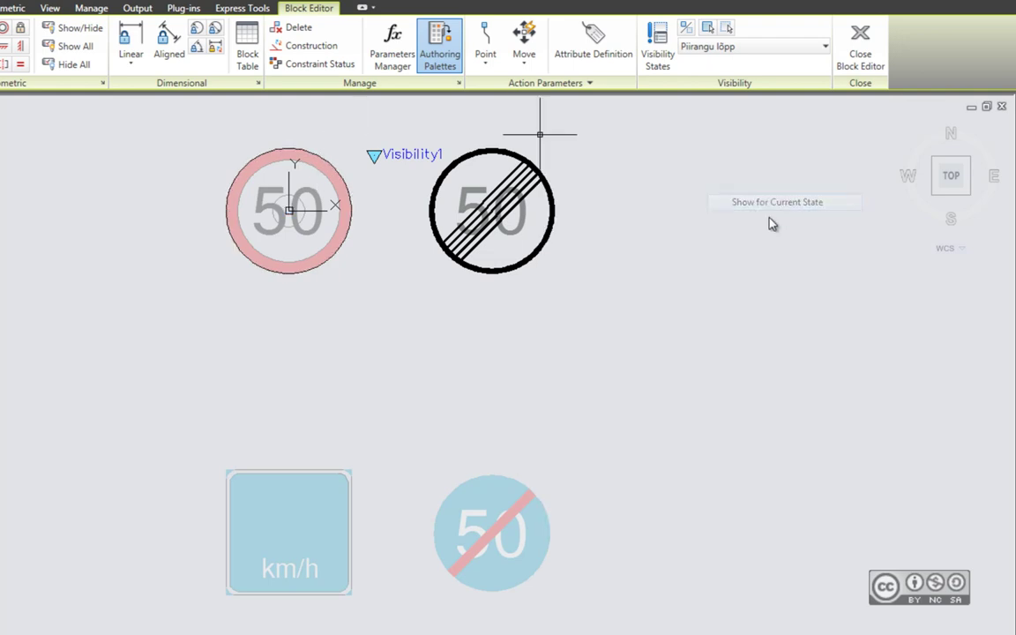
click(687, 29)
- Review Vähim, Kõik piirangud lõpp, Soovitav and Vähim lõpp, ending on Maksimum
click(722, 46)
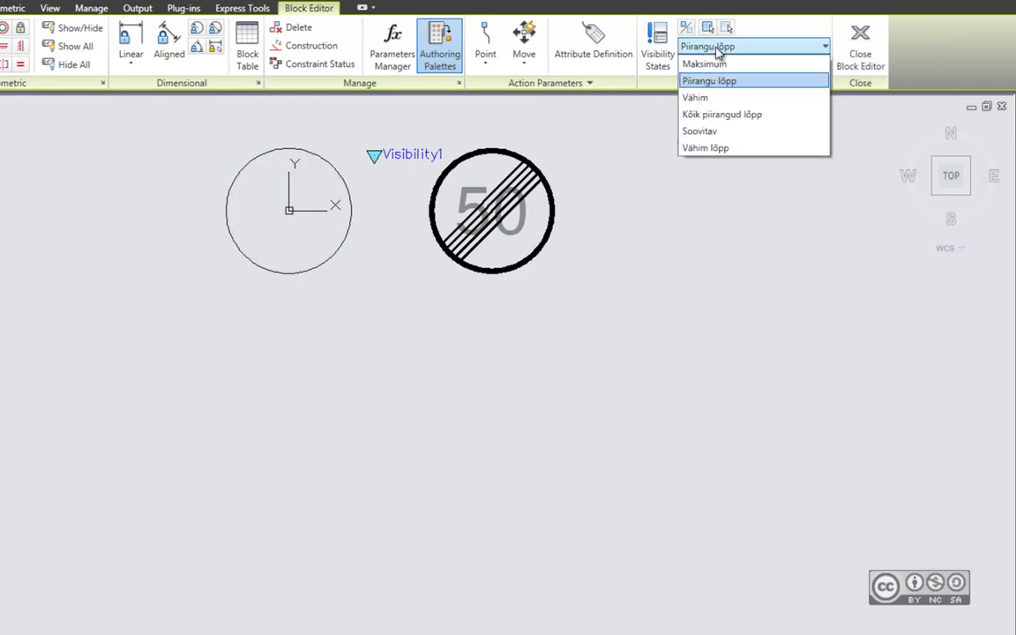
click(710, 97)
click(714, 46)
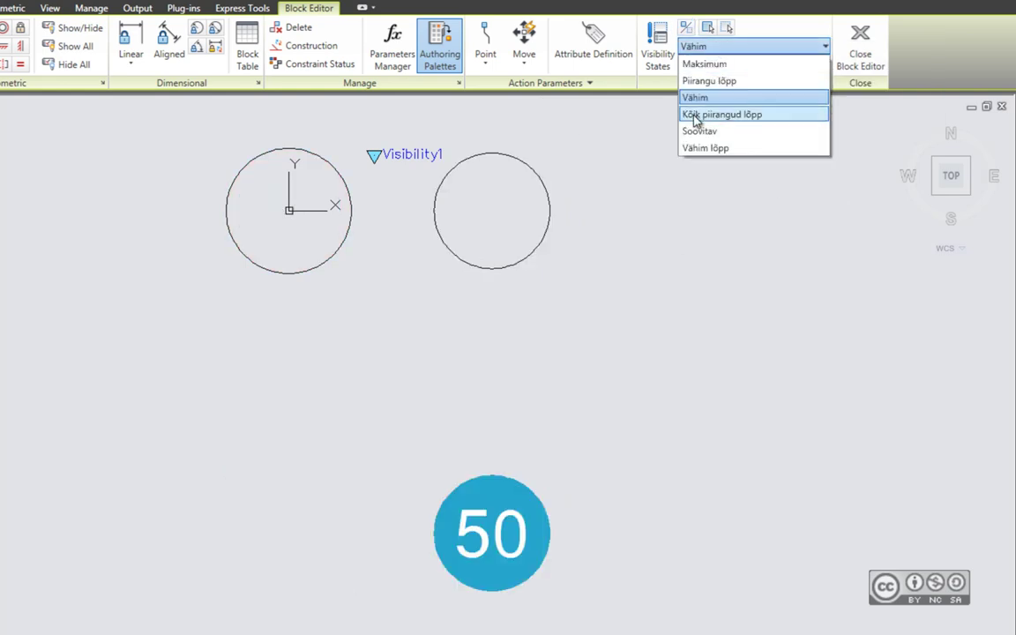
click(702, 114)
click(716, 45)
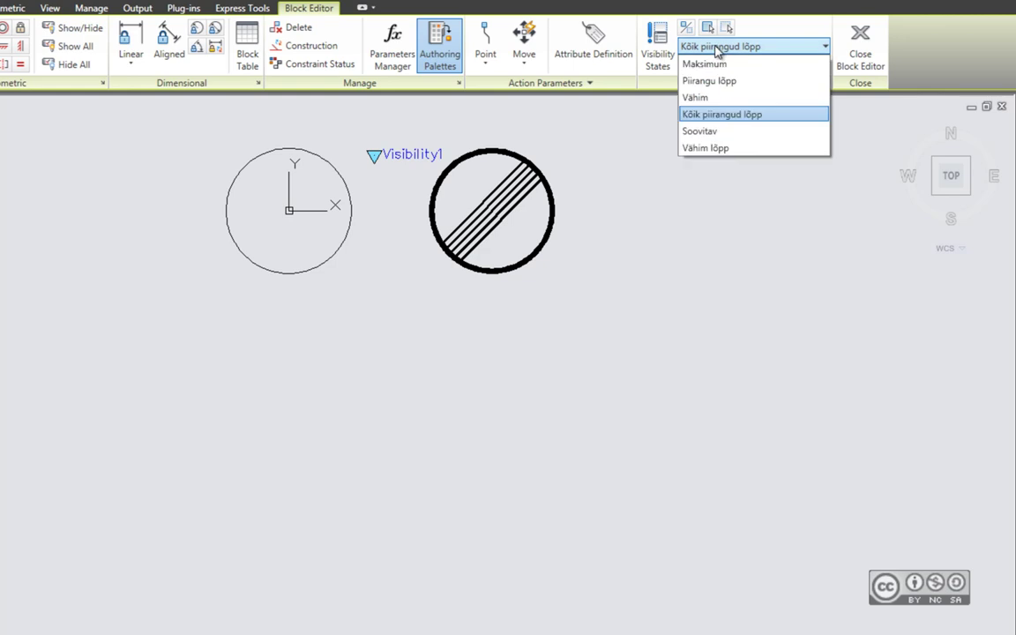
click(711, 130)
click(707, 32)
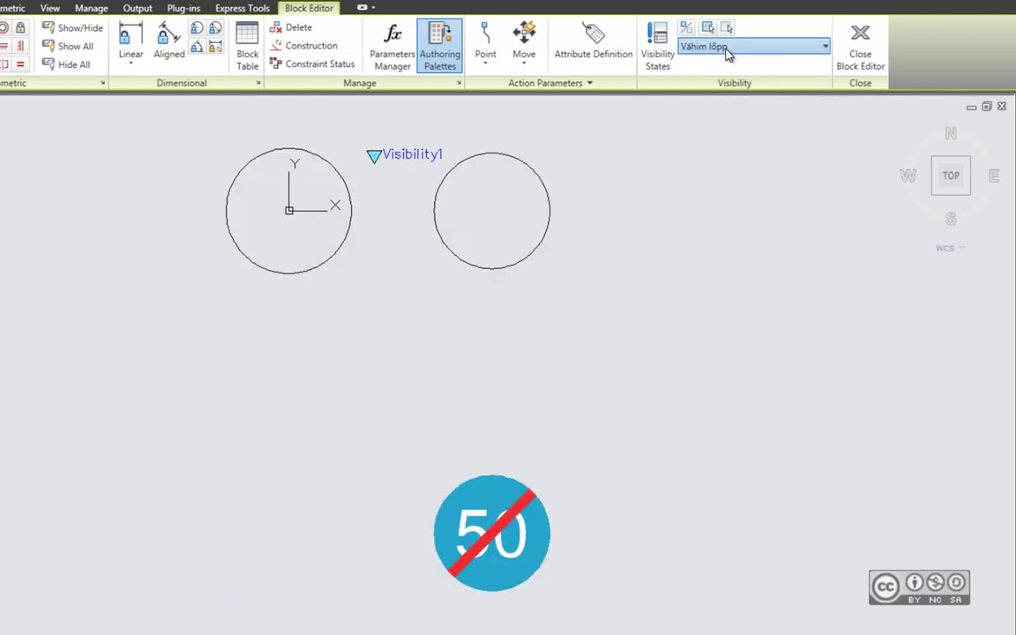
click(728, 46)
click(704, 63)
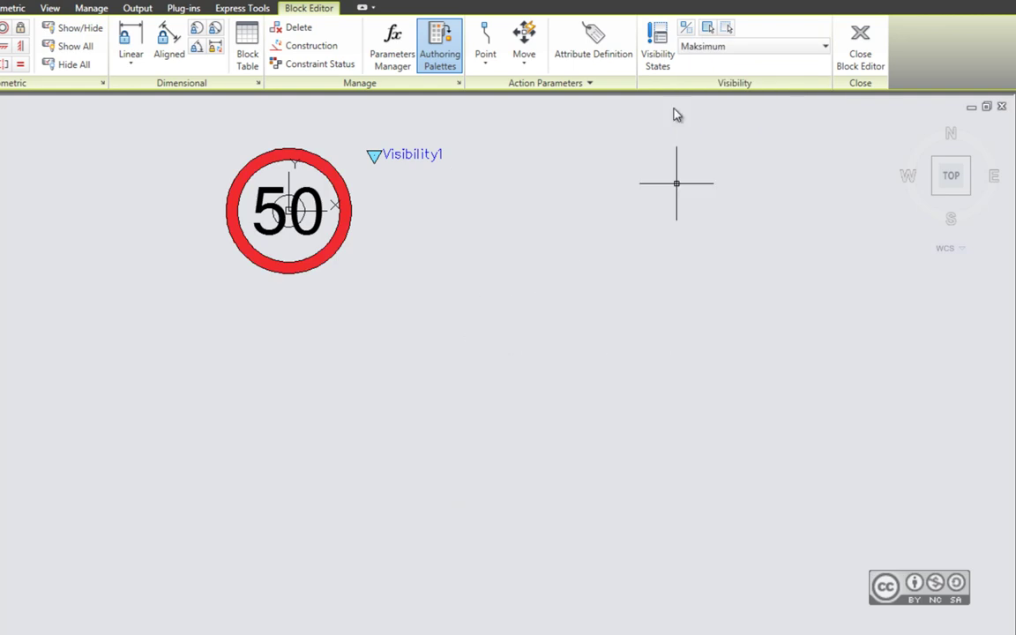
- Move the crossed-out sign onto the red 50 sign so the signs share one spot
click(688, 28)
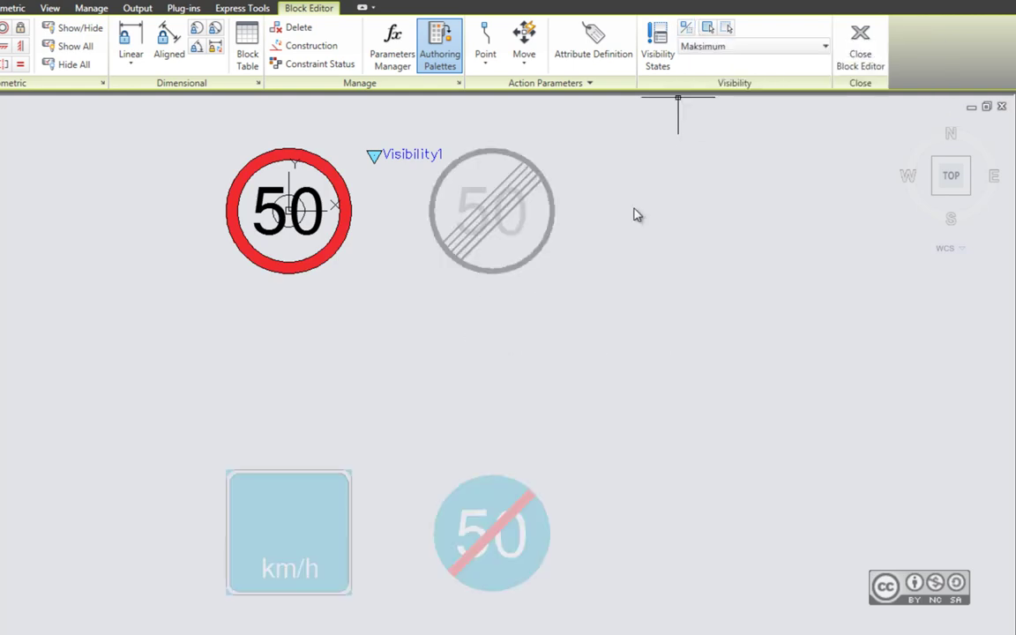
click(477, 215)
key(ctrl+1)
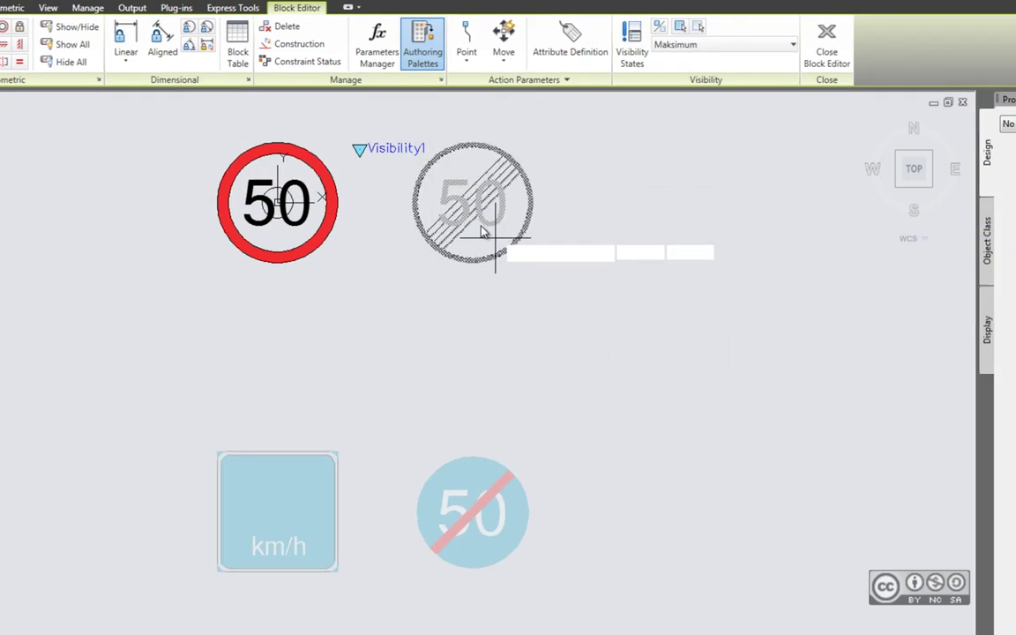
click(263, 192)
click(223, 442)
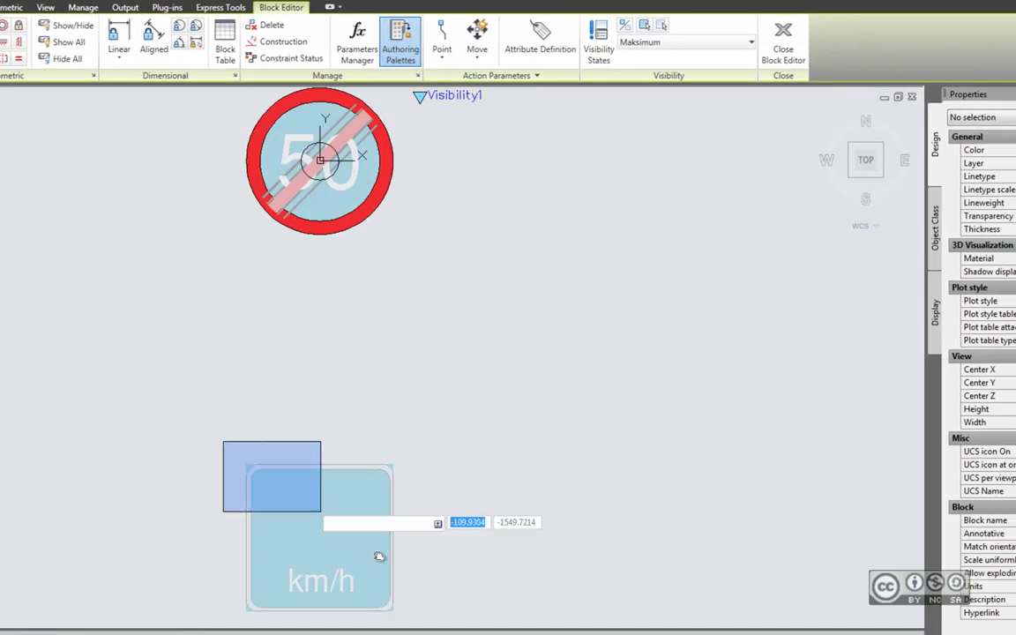
click(419, 622)
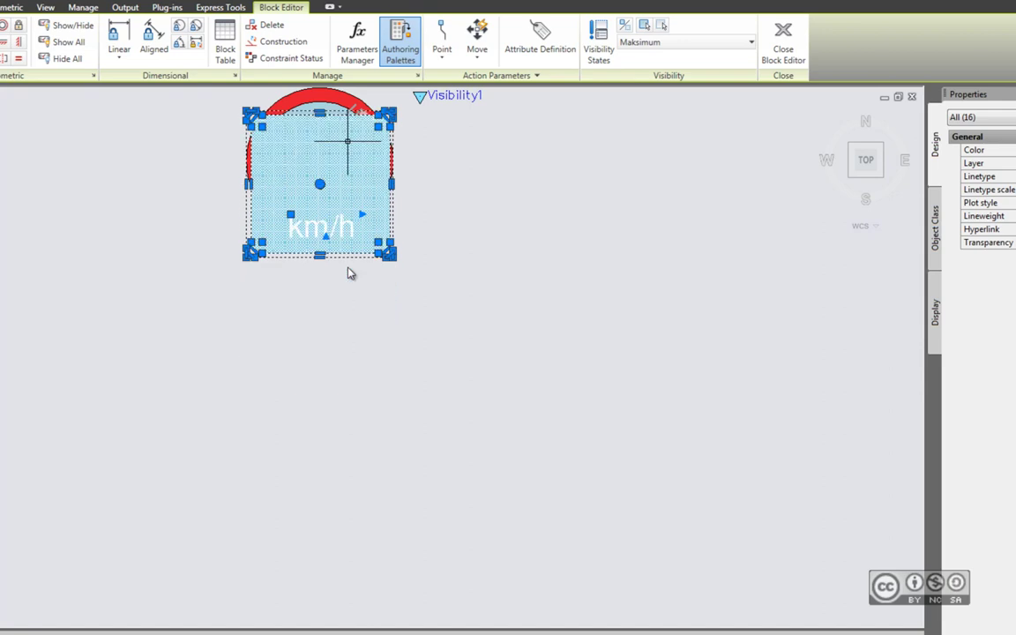
key(Escape)
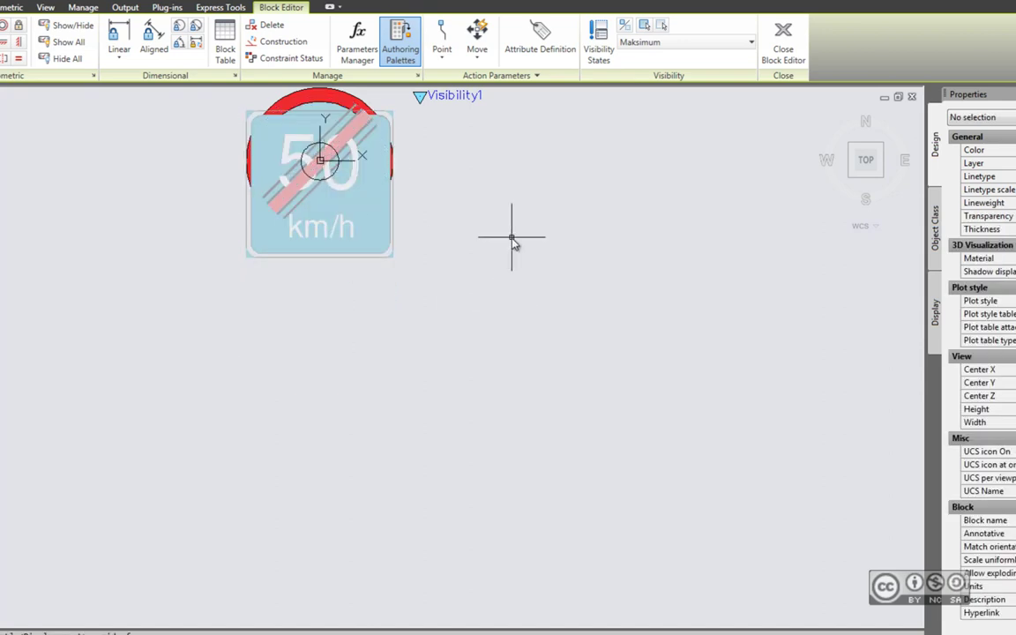
- Preview the block in the Piirangu lõpp and Vähim visibility states
click(669, 43)
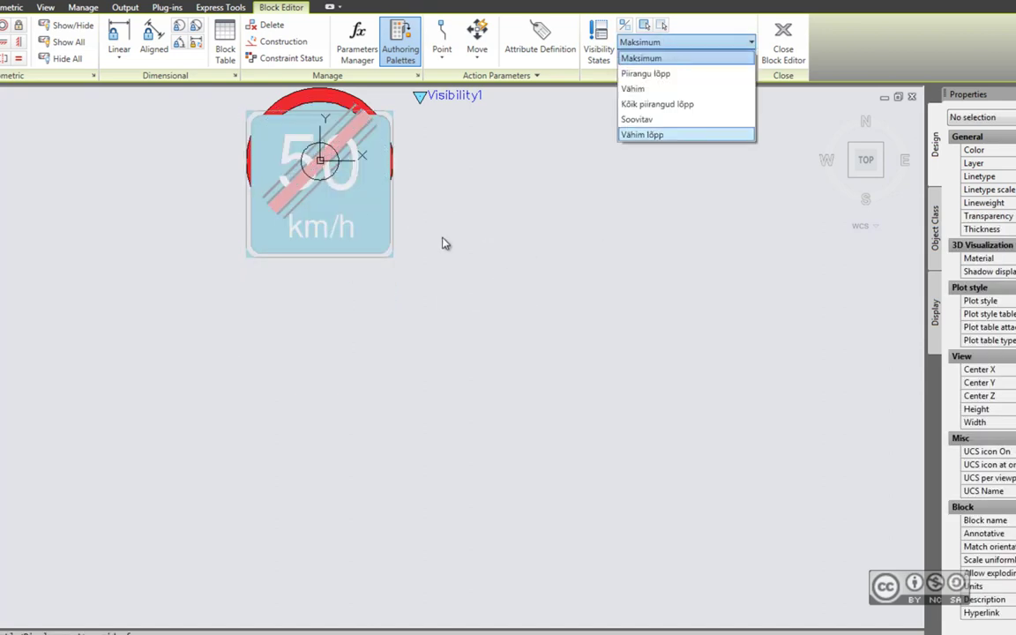
middle_drag(443, 242, 419, 323)
click(660, 43)
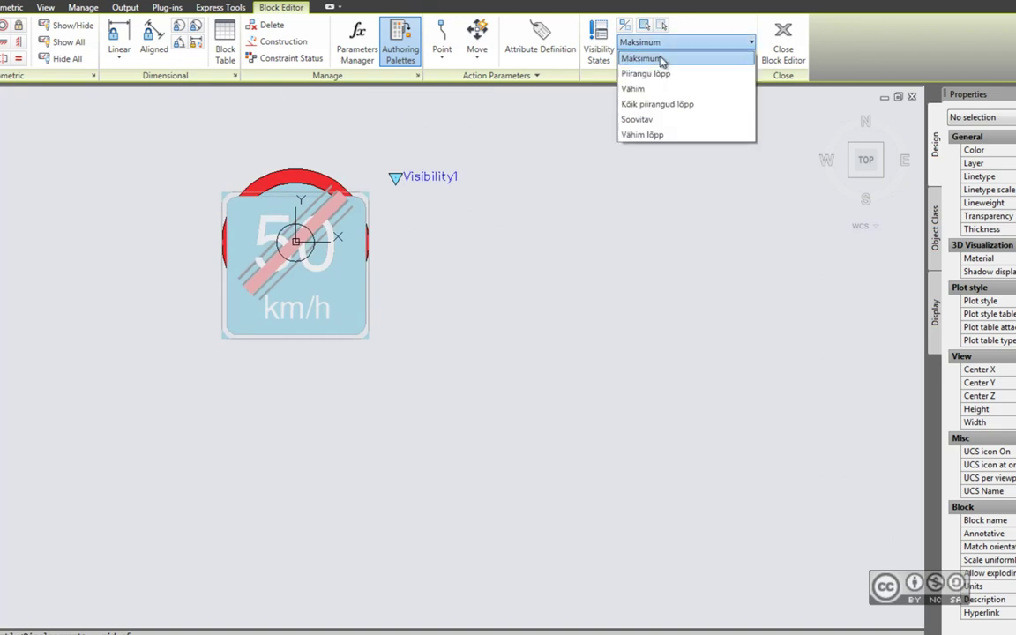
click(646, 74)
click(644, 42)
click(646, 89)
scroll(652, 42, up, 2)
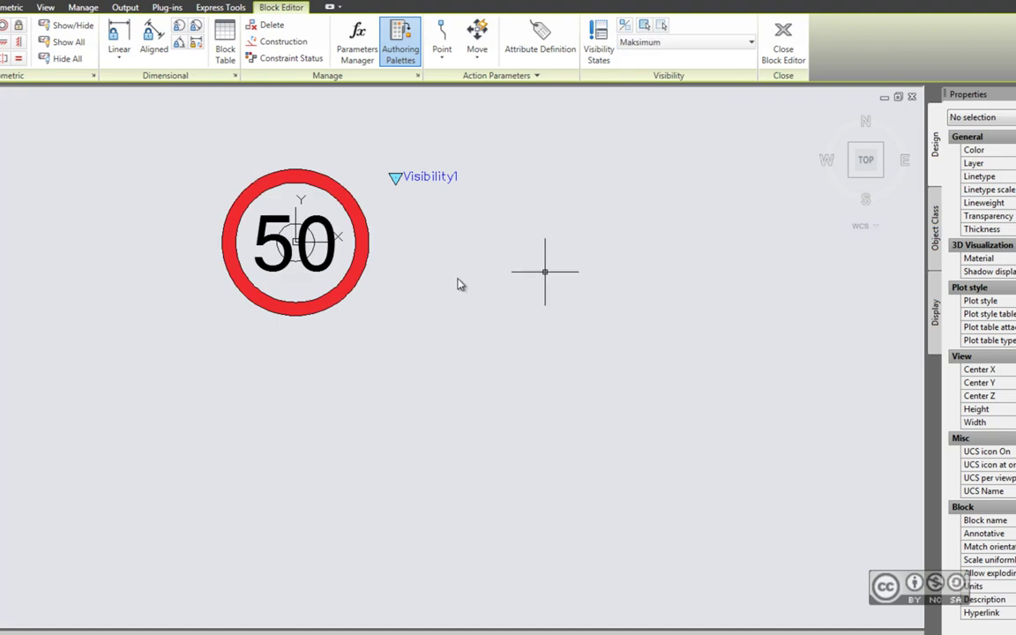
click(304, 261)
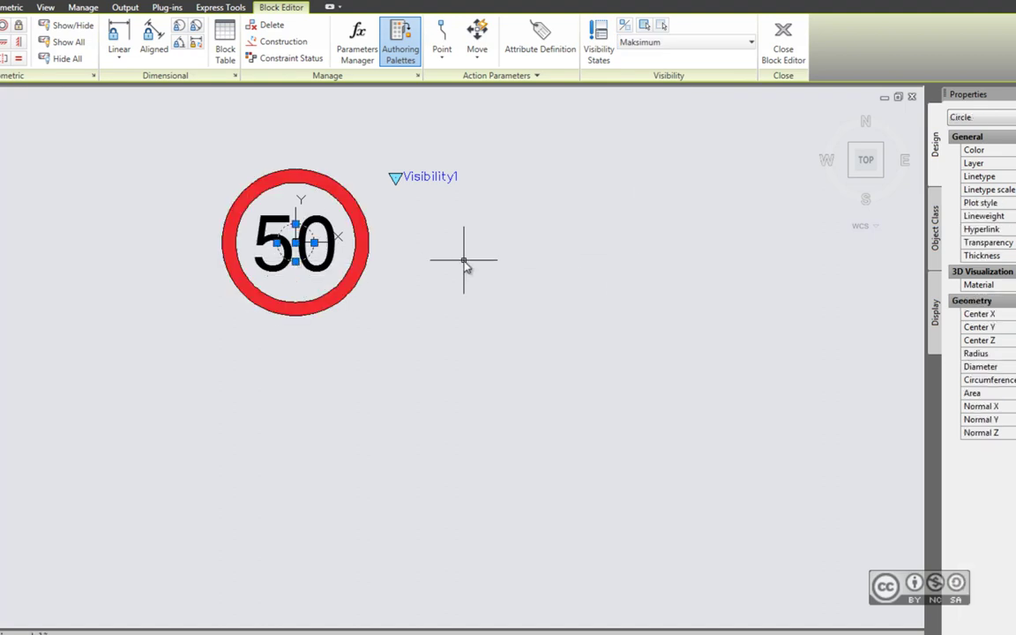
key(Escape)
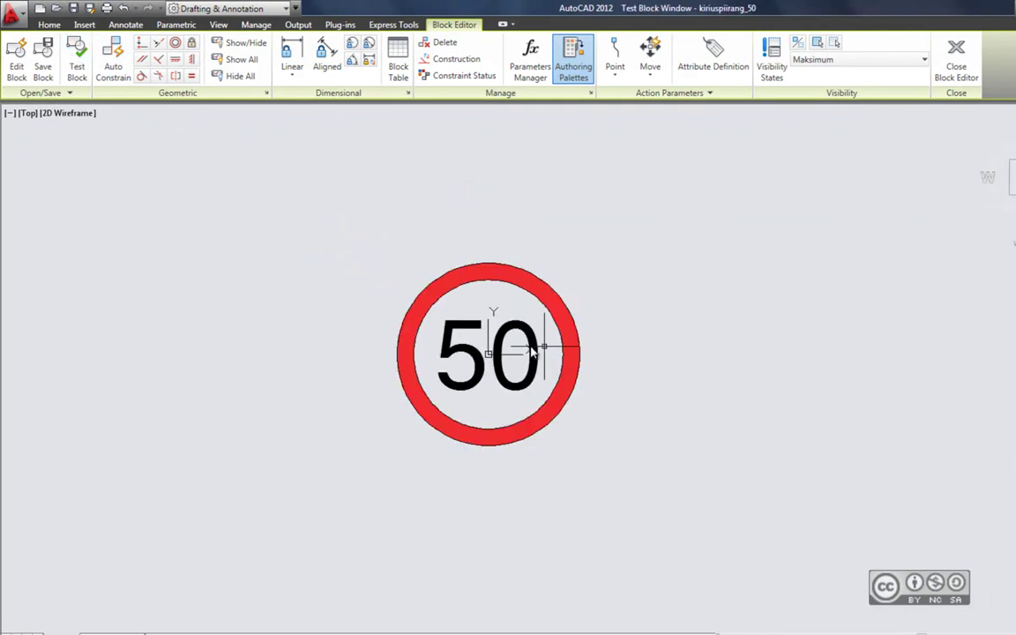
- In the test window, try Piirangu lõpp, Kõik piirangud lõpp, Soovitav and Vähim lõpp states
click(572, 306)
click(613, 275)
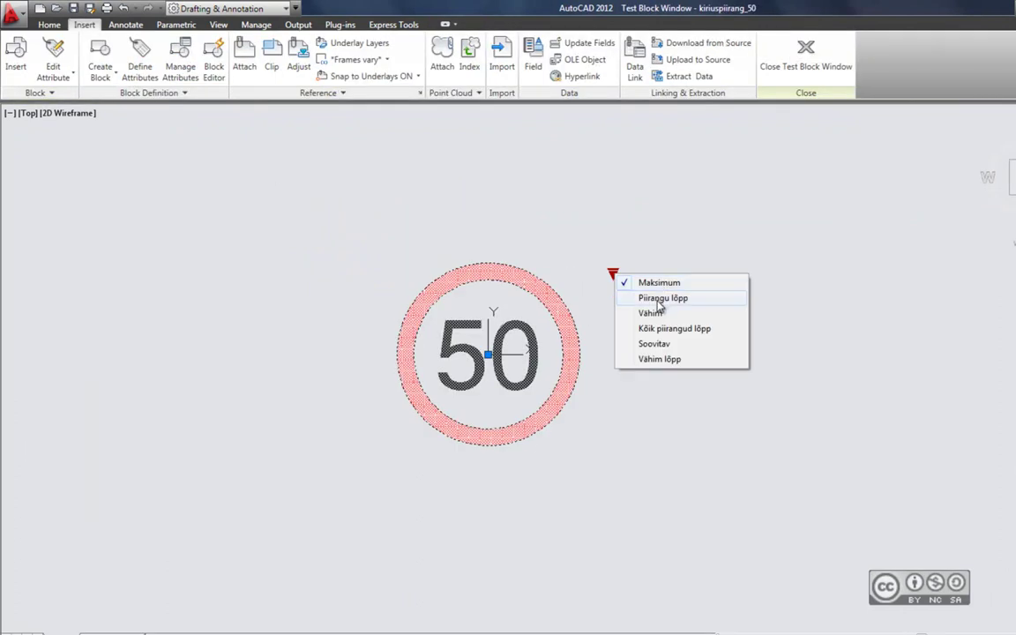
click(658, 298)
click(613, 275)
click(658, 330)
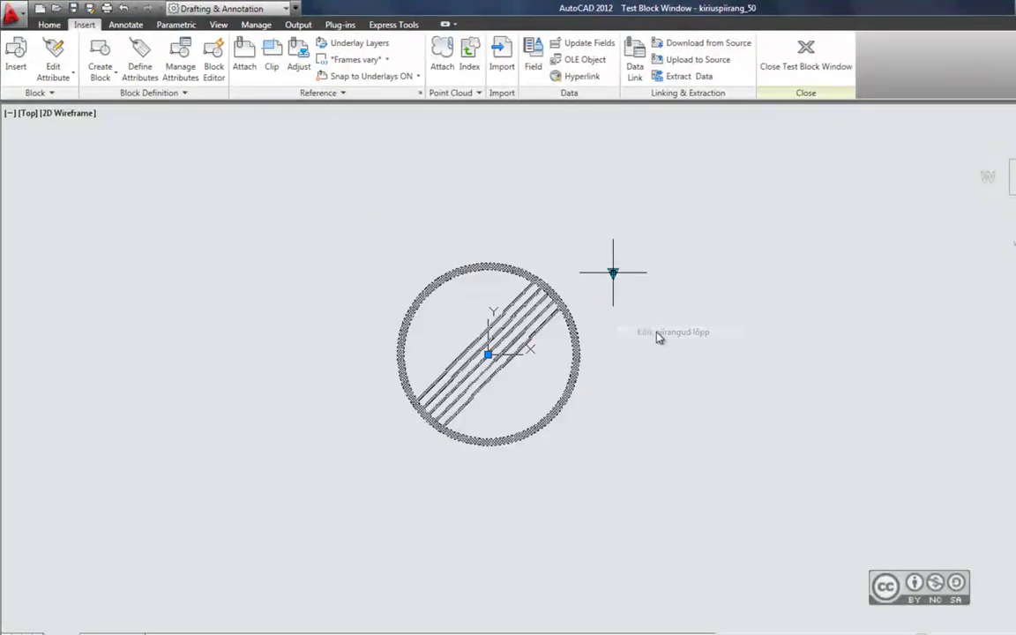
click(613, 273)
click(651, 346)
click(613, 273)
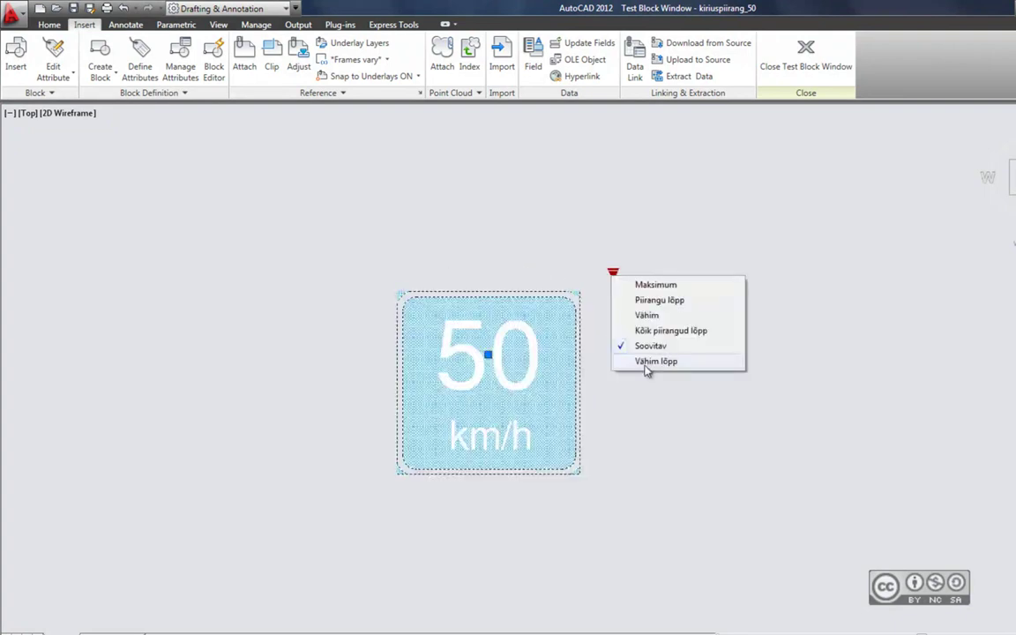
click(652, 361)
click(804, 72)
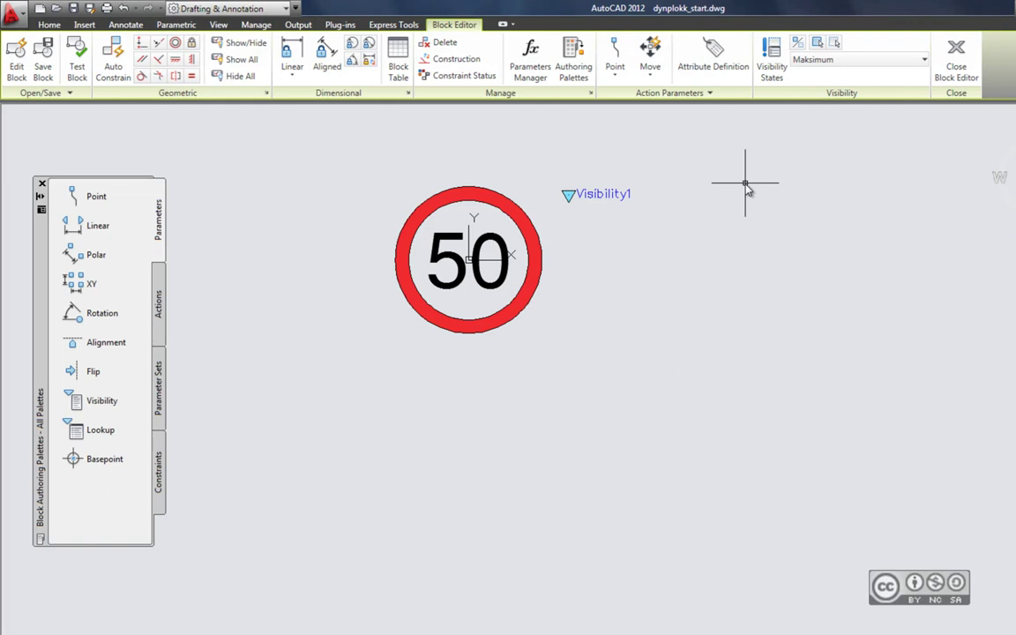
- Close the Block Editor, saving the changes to kiriuspiirang_50
click(958, 60)
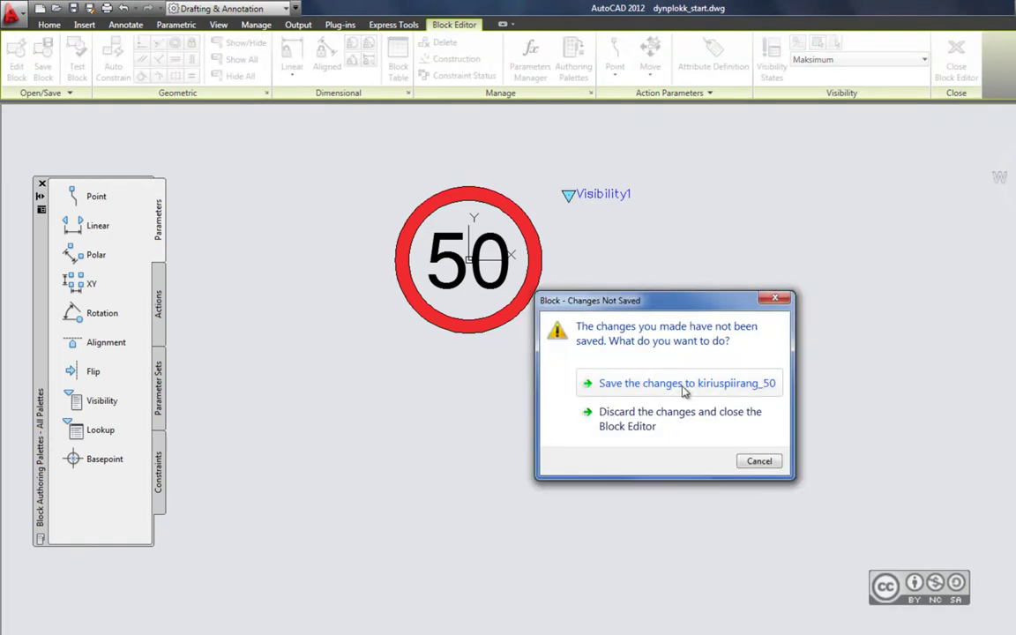
click(660, 384)
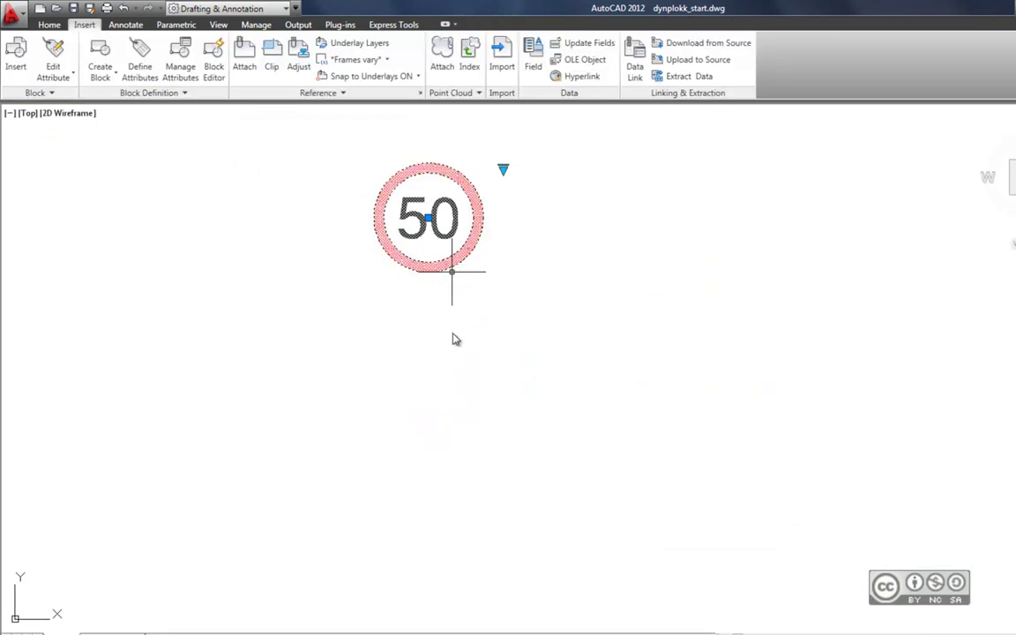
middle_drag(561, 309, 566, 330)
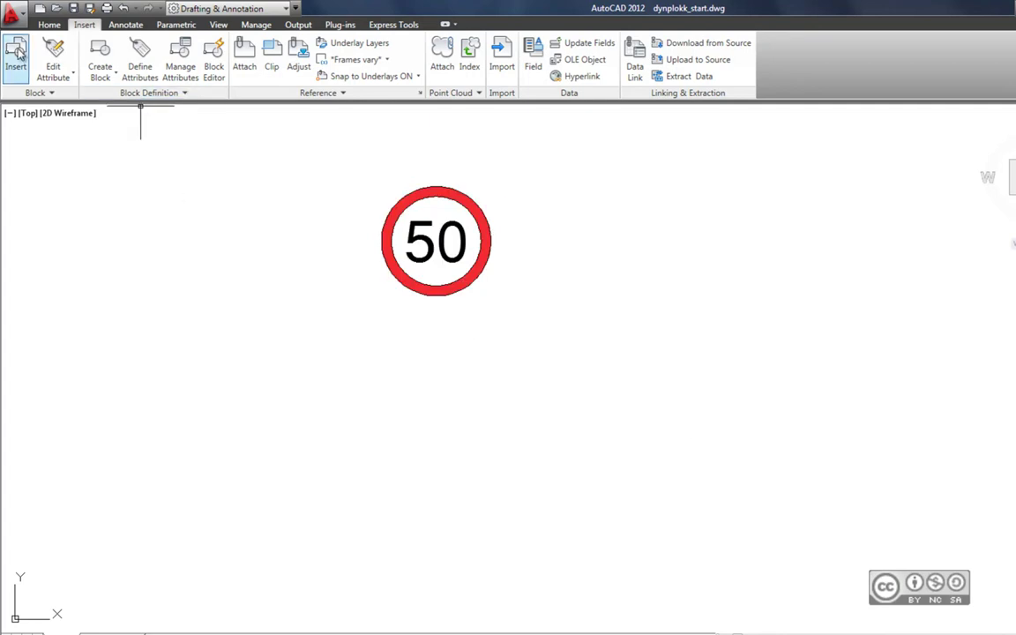
- Insert another kiriuspiirang_50 block and set its lookup state to the blue version
click(17, 55)
click(687, 496)
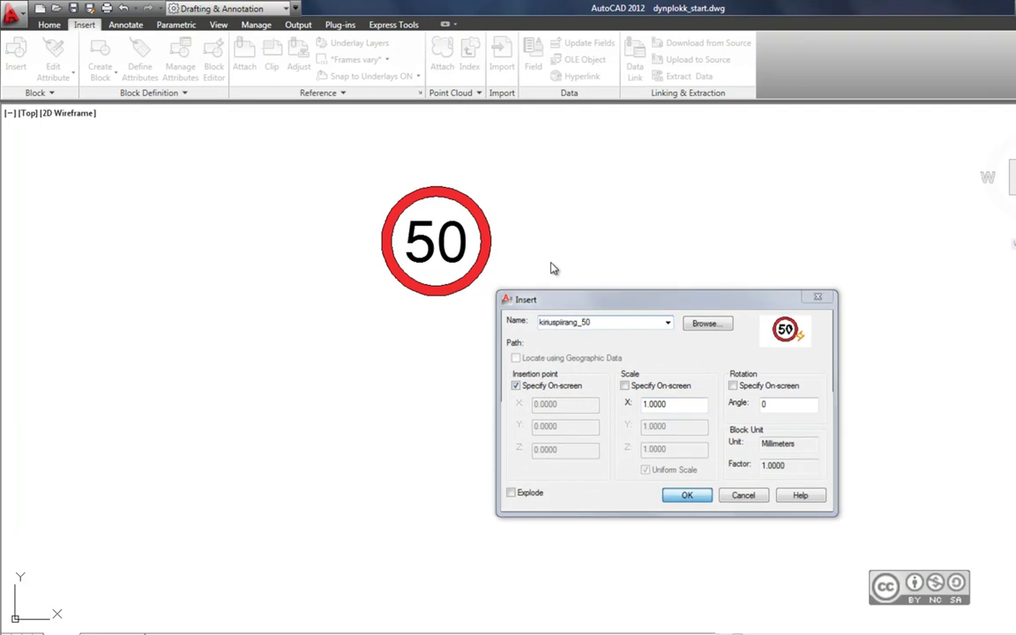
click(648, 295)
click(703, 279)
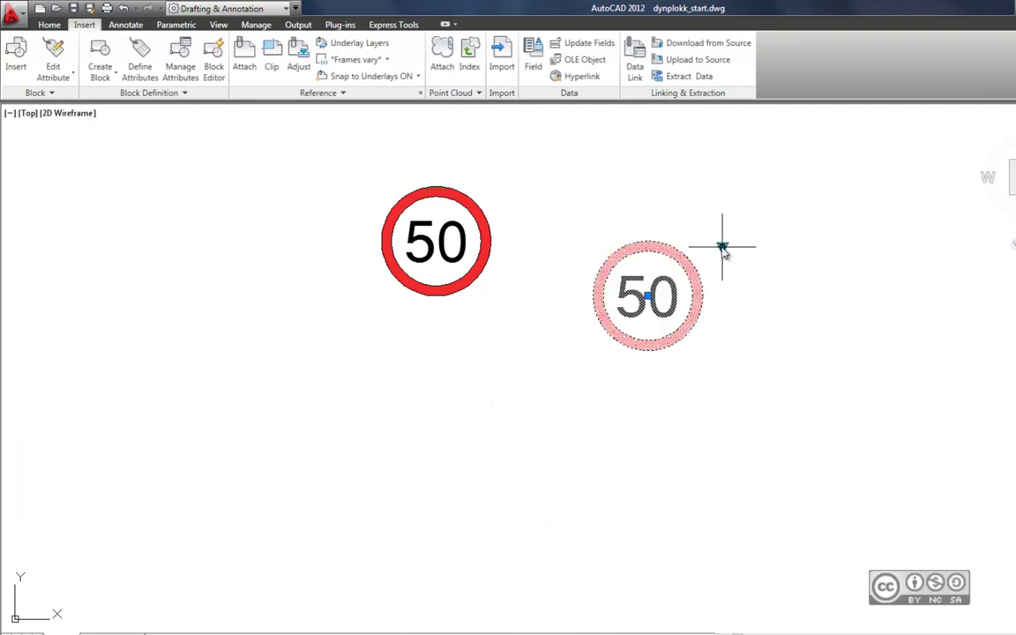
click(722, 249)
click(728, 284)
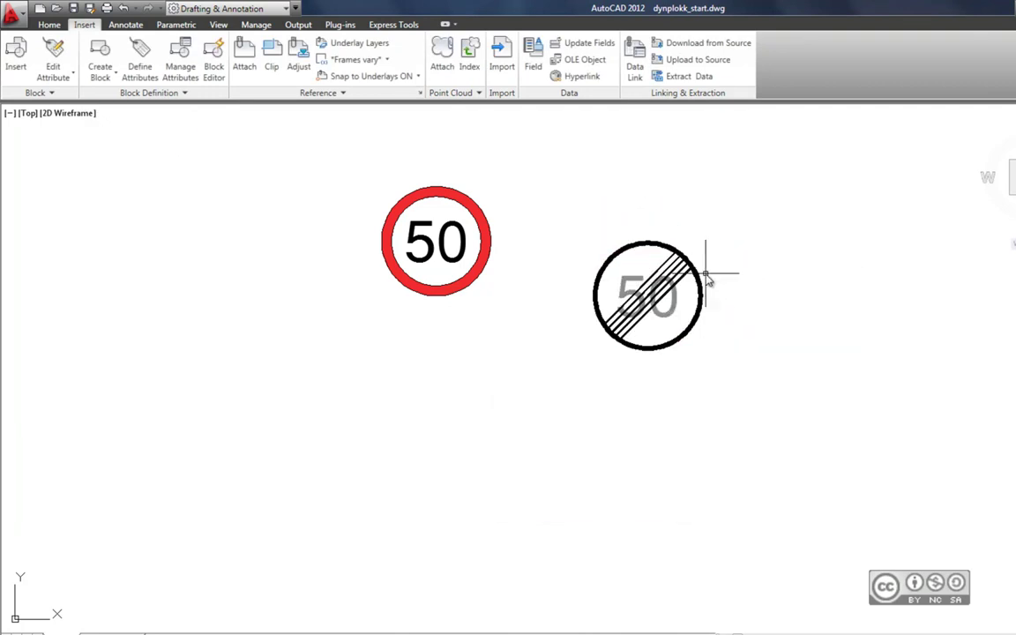
click(698, 277)
click(722, 249)
click(752, 290)
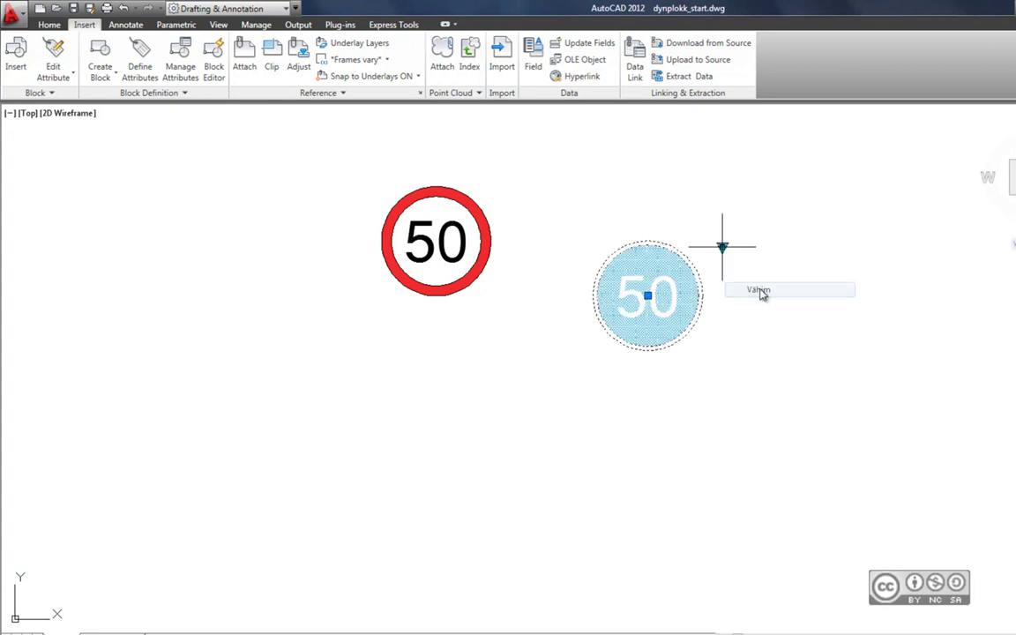
click(698, 298)
key(ctrl+z)
- Move the blue struck-through 50 sign beside the 30 sign
middle_drag(748, 318, 436, 345)
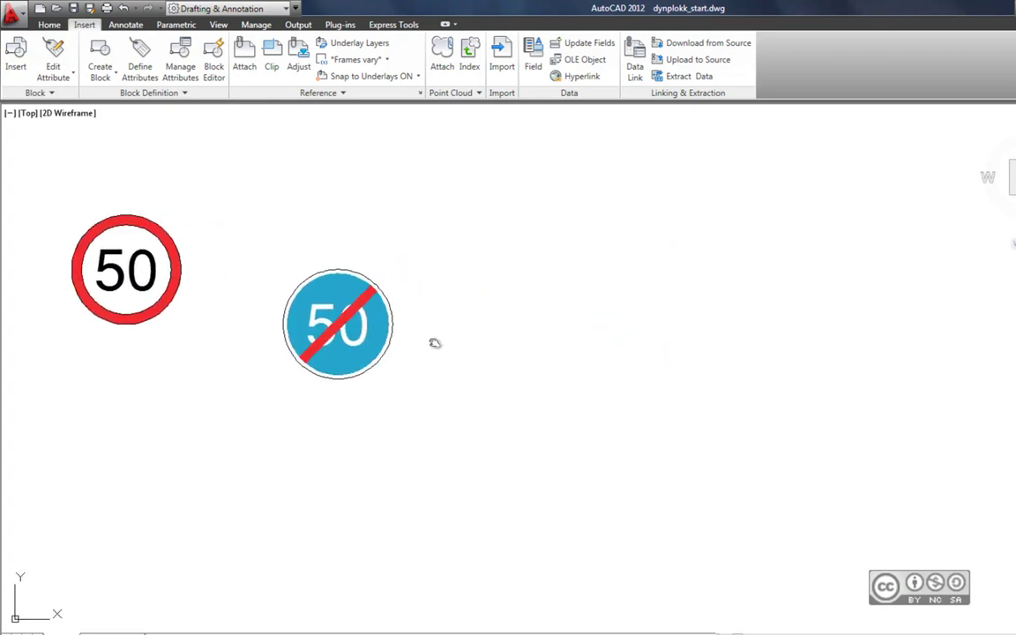
scroll(435, 345, down, 2)
middle_drag(643, 382, 567, 397)
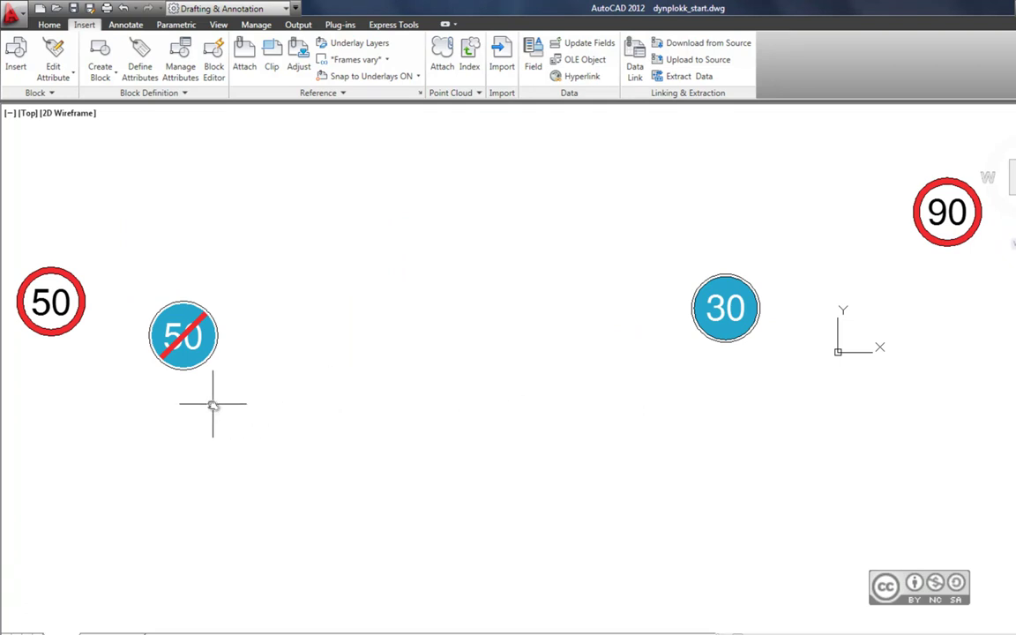
middle_drag(703, 352, 522, 339)
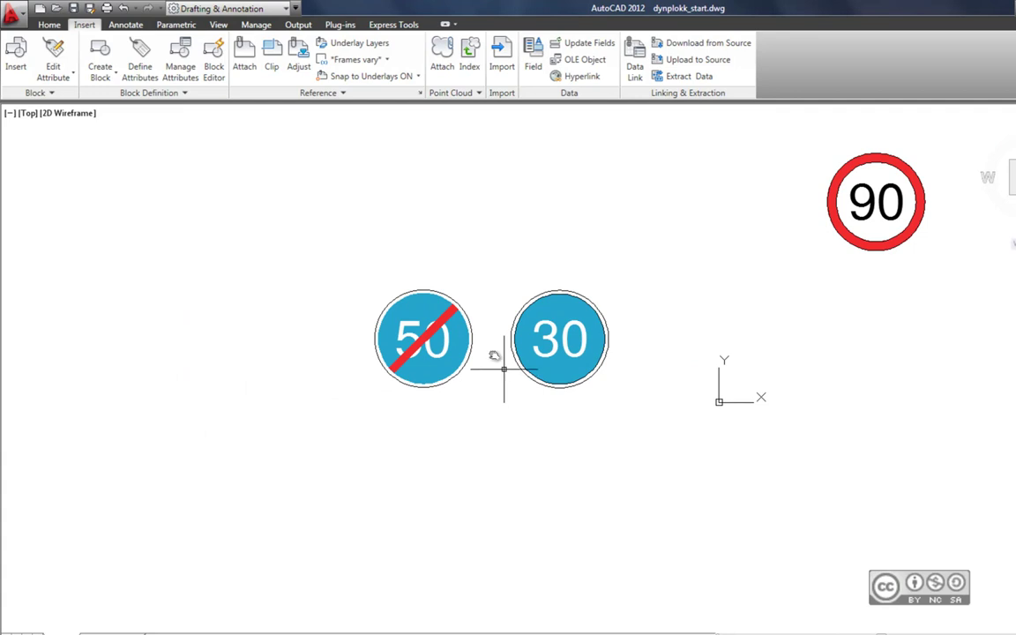
click(534, 298)
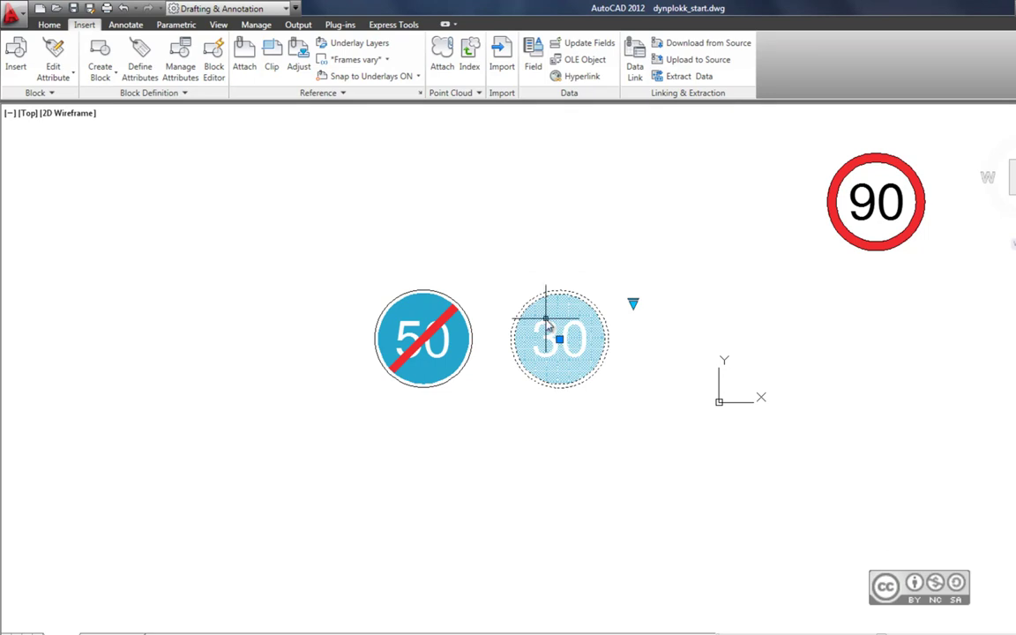
key(Escape)
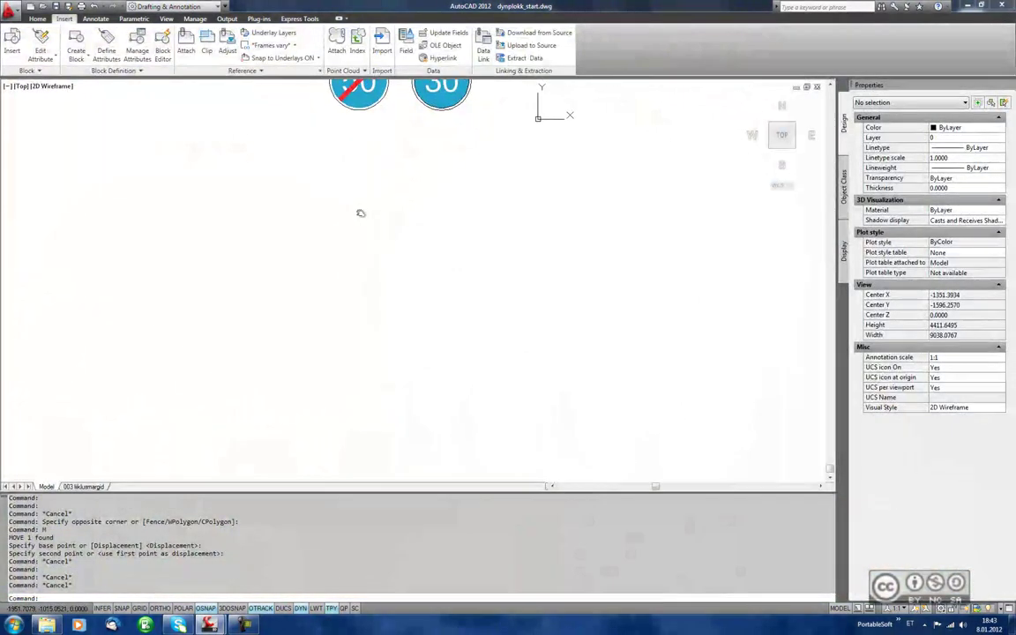
- Draw a 1000×400 rectangle in an empty area below the signs
middle_drag(357, 342, 290, 168)
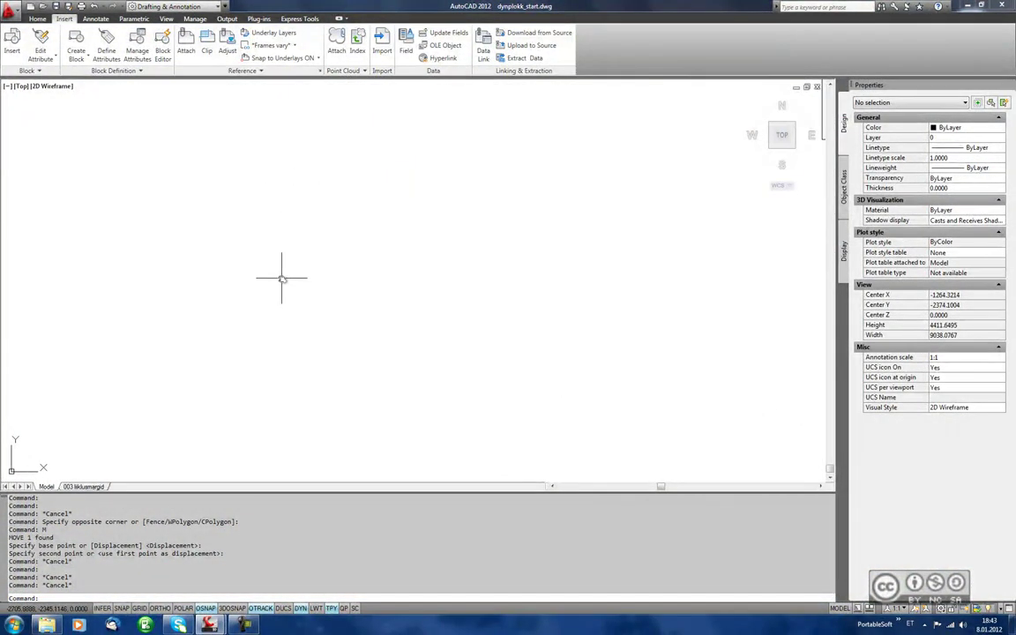
text(rec)
key(Return)
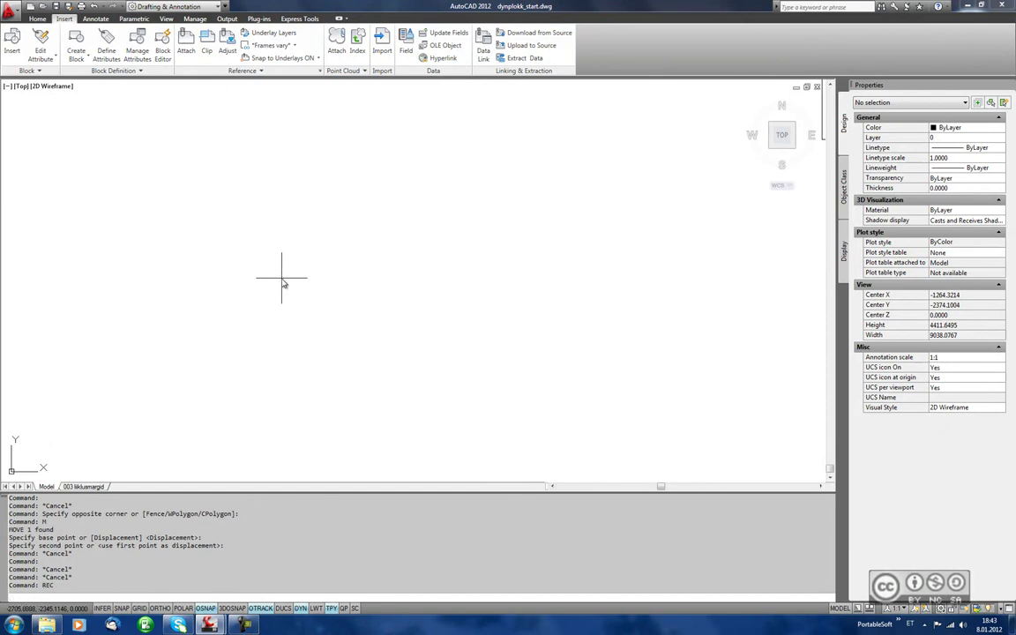
click(292, 291)
text(@100)
key(Tab)
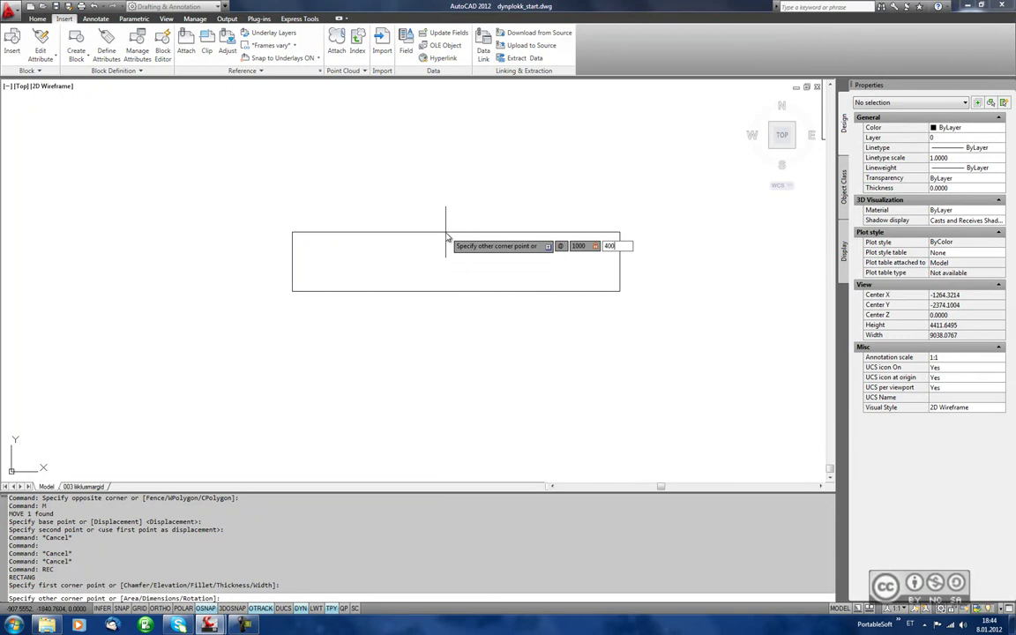
key(Return)
scroll(371, 273, up, 5)
middle_drag(329, 279, 431, 261)
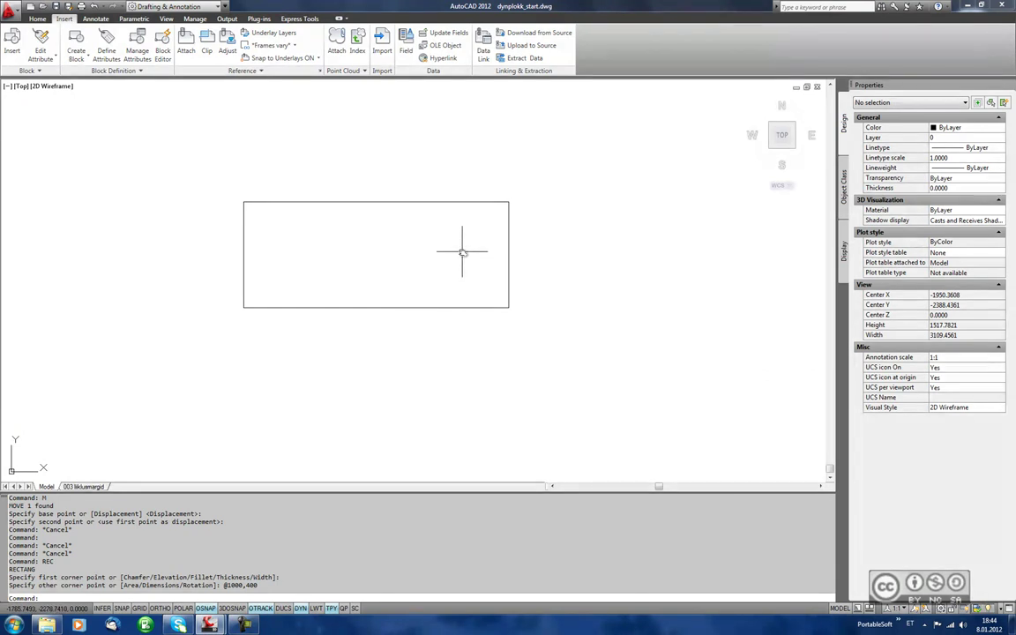
- Draw two helper diagonals from the right corners to the top and bottom edge midpoints
text(l)
key(Return)
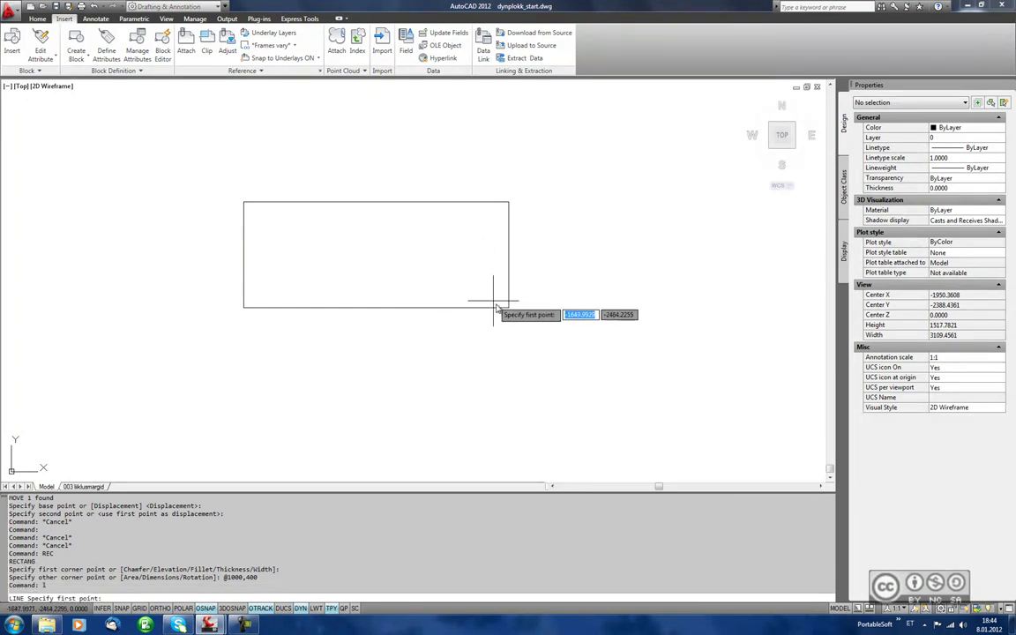
click(509, 308)
shift+right_click(384, 214)
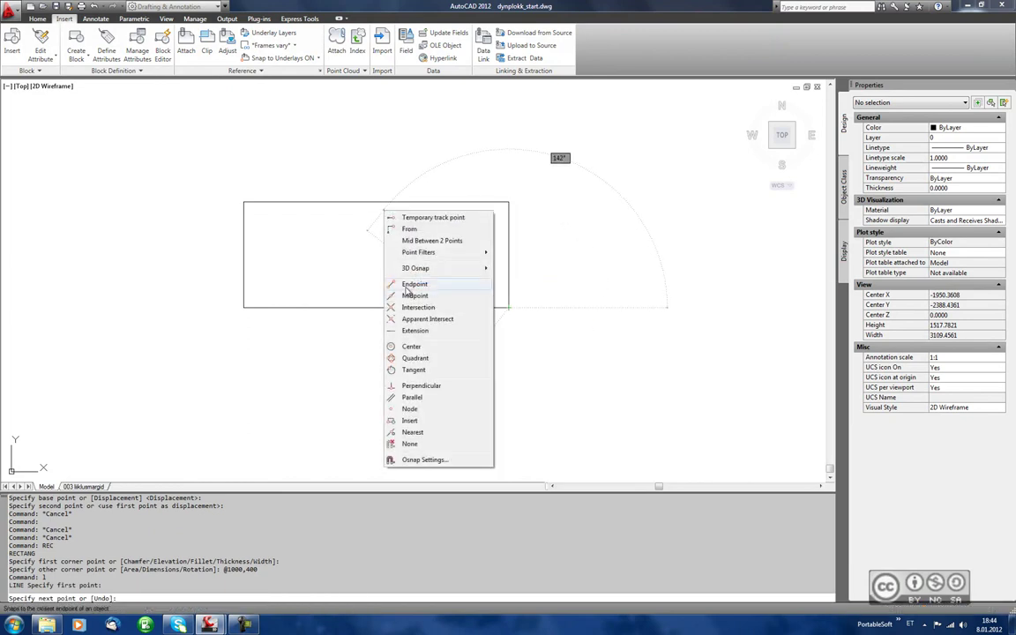
click(413, 295)
click(379, 202)
key(Escape)
text(l)
key(Return)
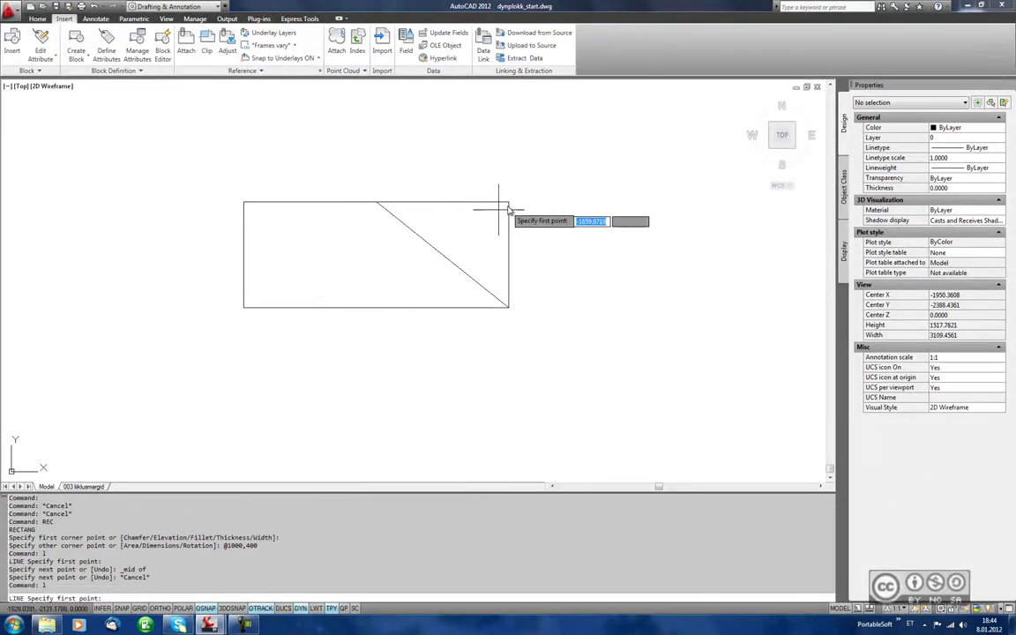
click(509, 202)
shift+right_click(387, 304)
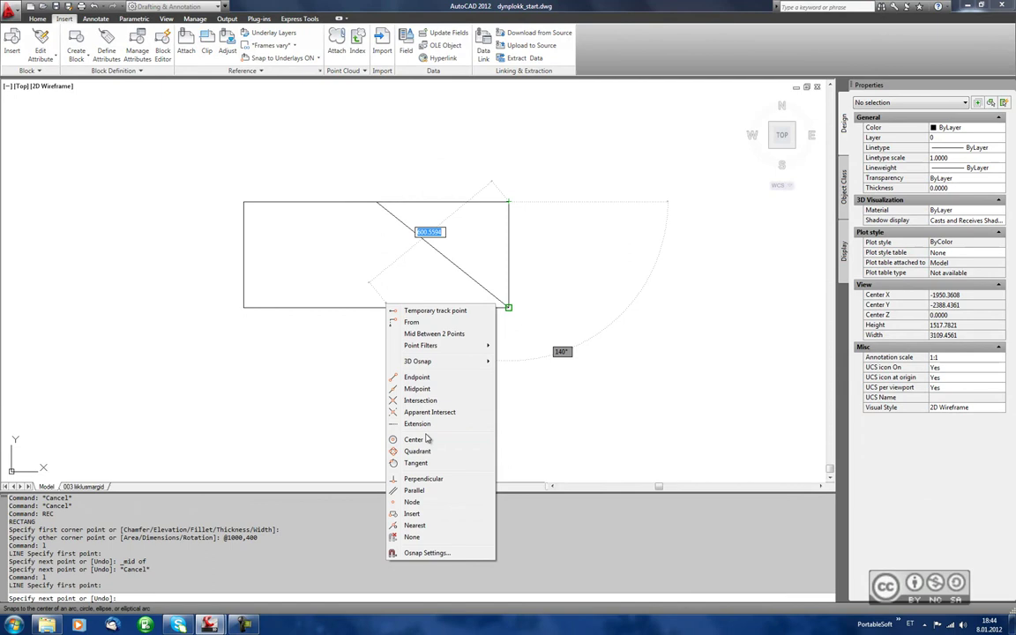
click(417, 388)
click(377, 308)
key(Return)
- Draw a radius-100 circle centred where the two diagonals cross
text(c)
key(Return)
click(443, 255)
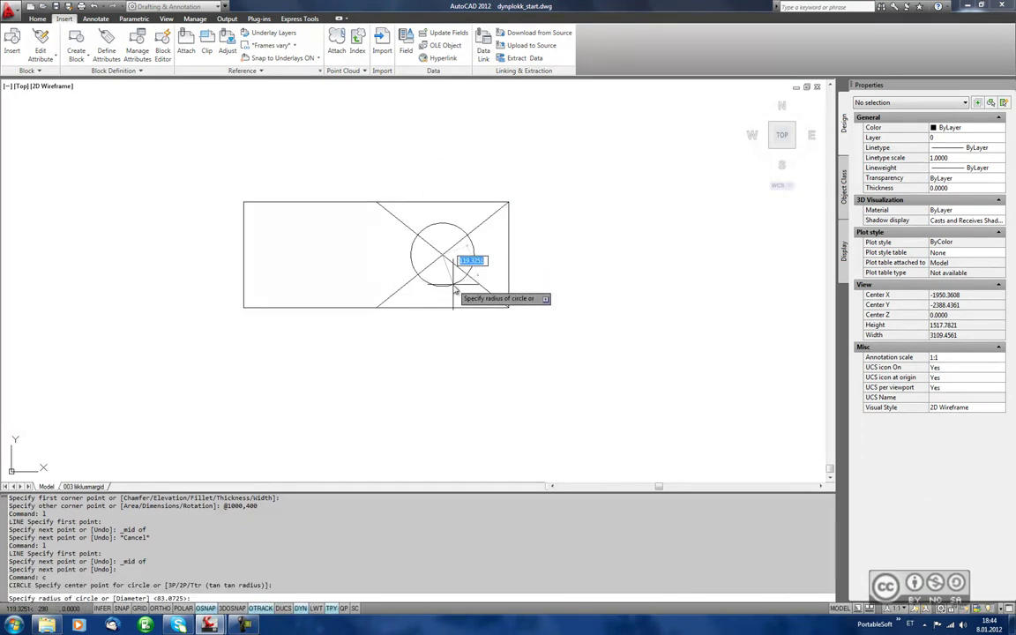
text(100)
key(Return)
key(Escape)
key(Escape)
- Delete both diagonals and window-select the rectangle and circle
click(481, 225)
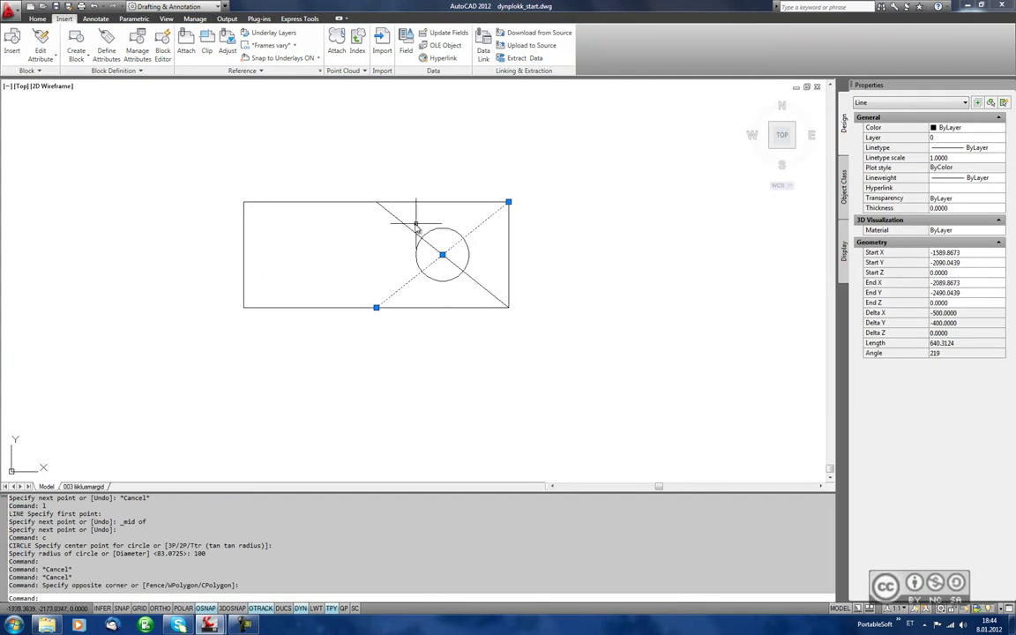
drag(417, 228, 344, 180)
key(Delete)
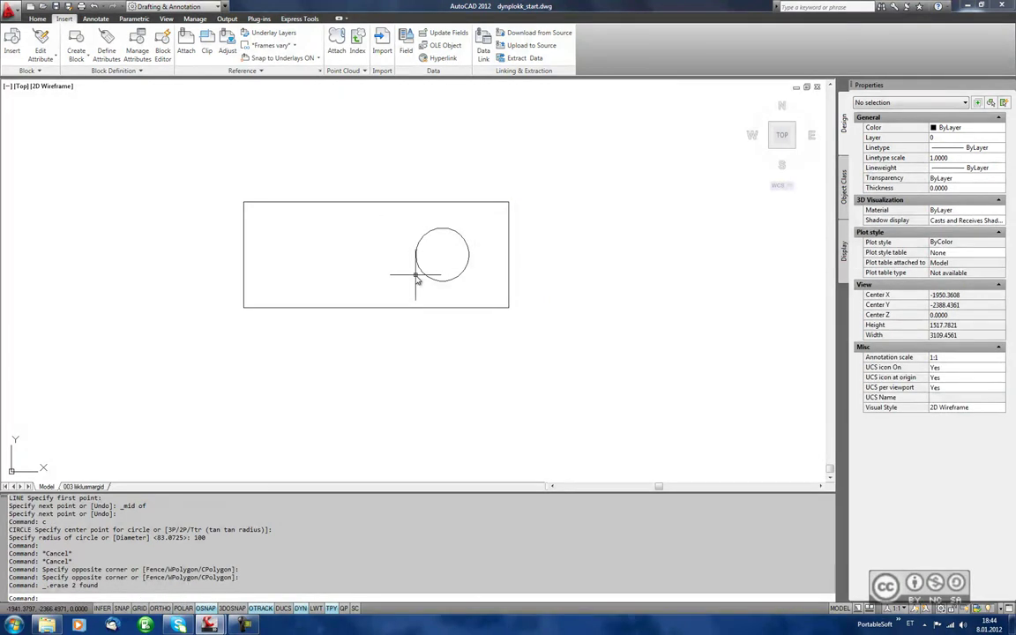
drag(186, 174, 556, 351)
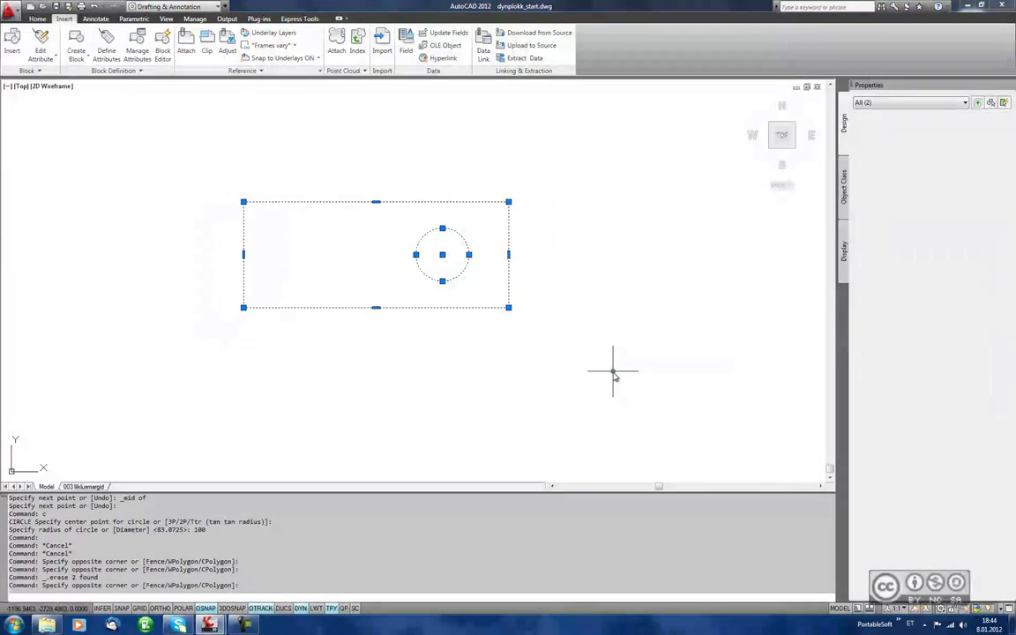
- Create block 'detail' from the selection, based at the lower-left corner, and open it in the Block Editor
click(74, 45)
text(detail)
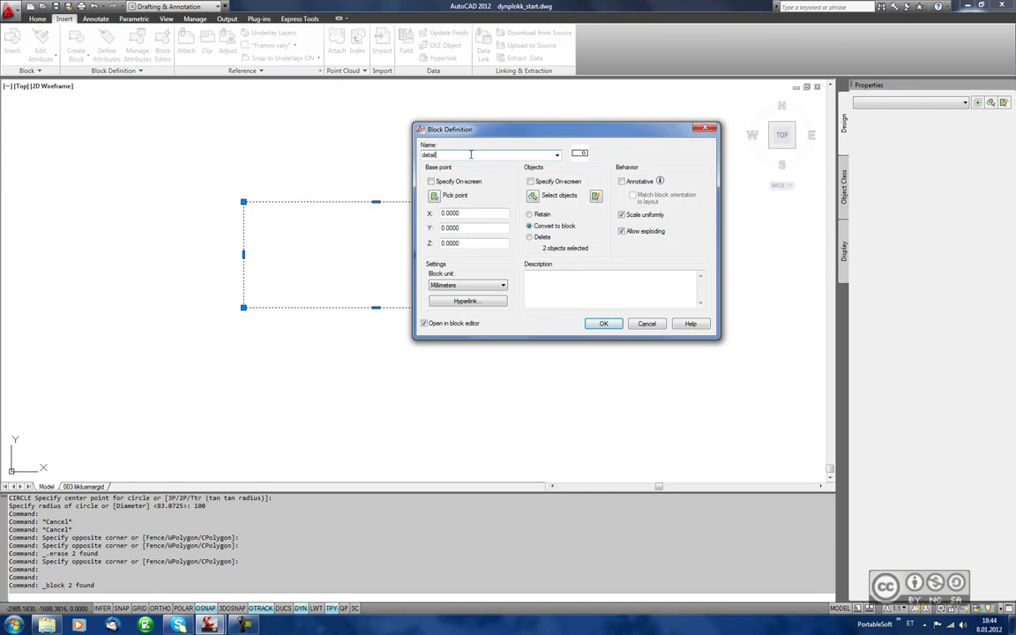
click(434, 197)
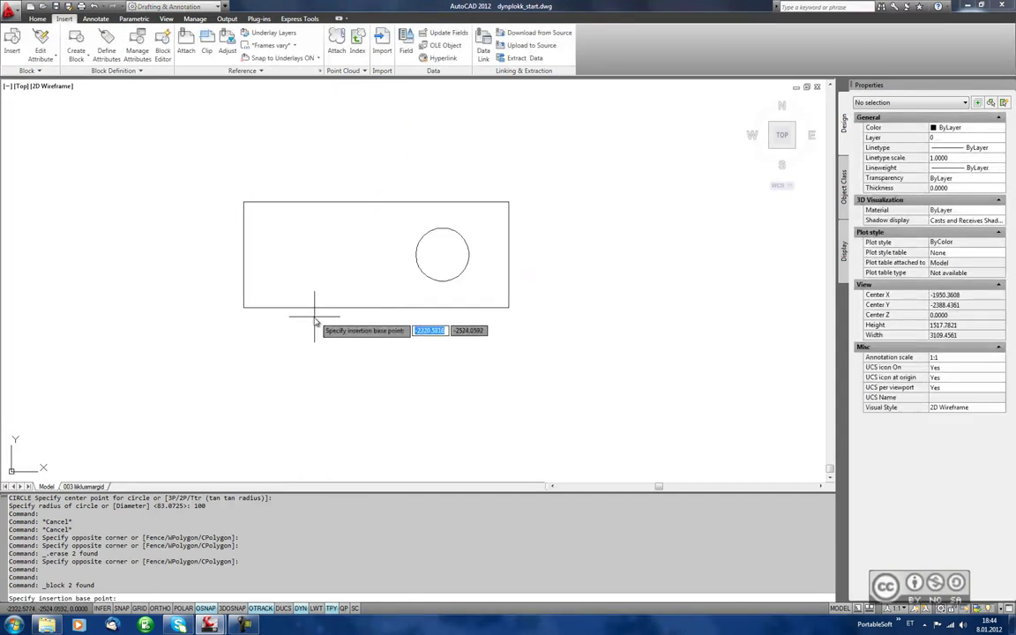
click(243, 308)
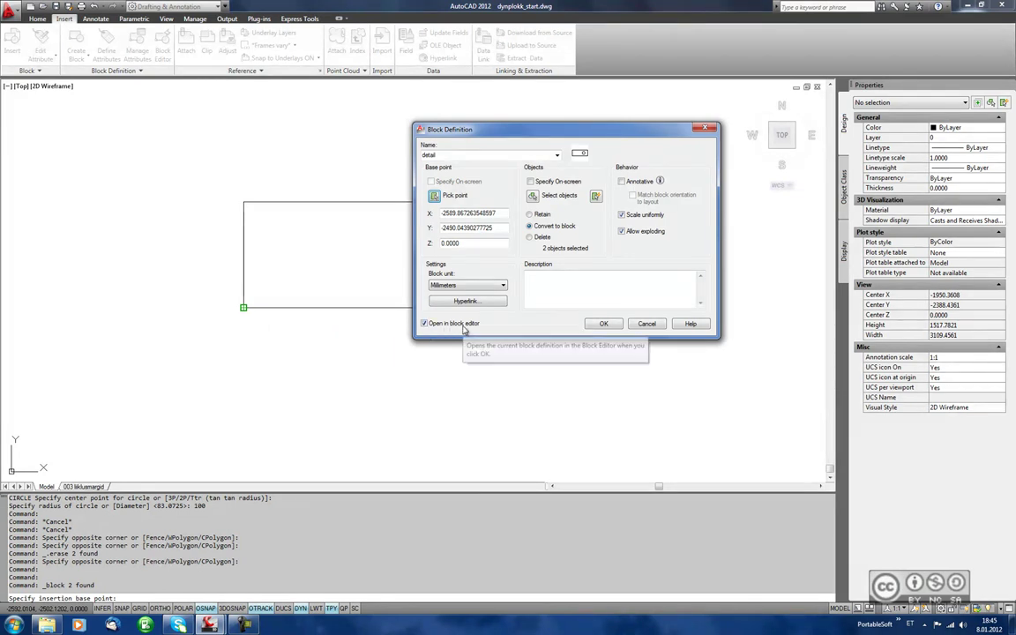
click(604, 323)
mouse_move(383, 254)
middle_down()
mouse_move(422, 234)
mouse_move(397, 224)
middle_up()
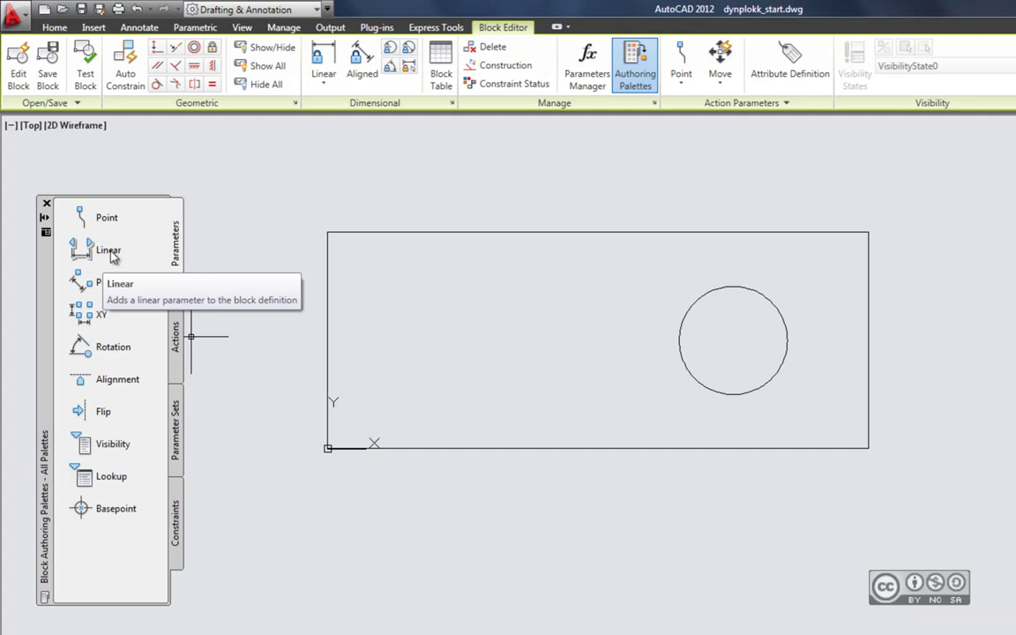
- Add a linear parameter Distance1 along the bottom edge, labelled below the rectangle
click(111, 253)
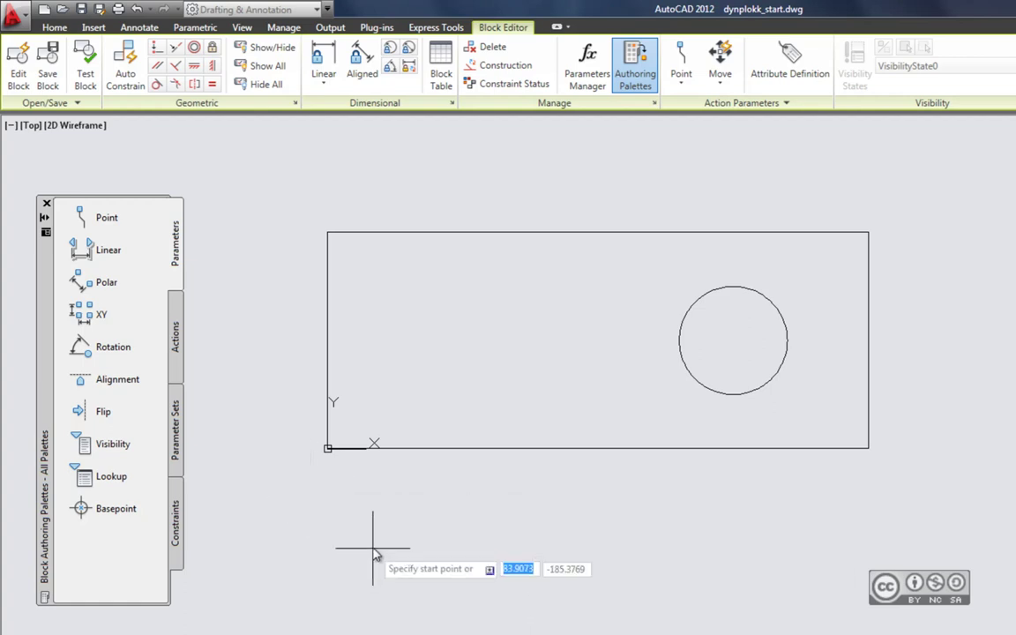
click(327, 448)
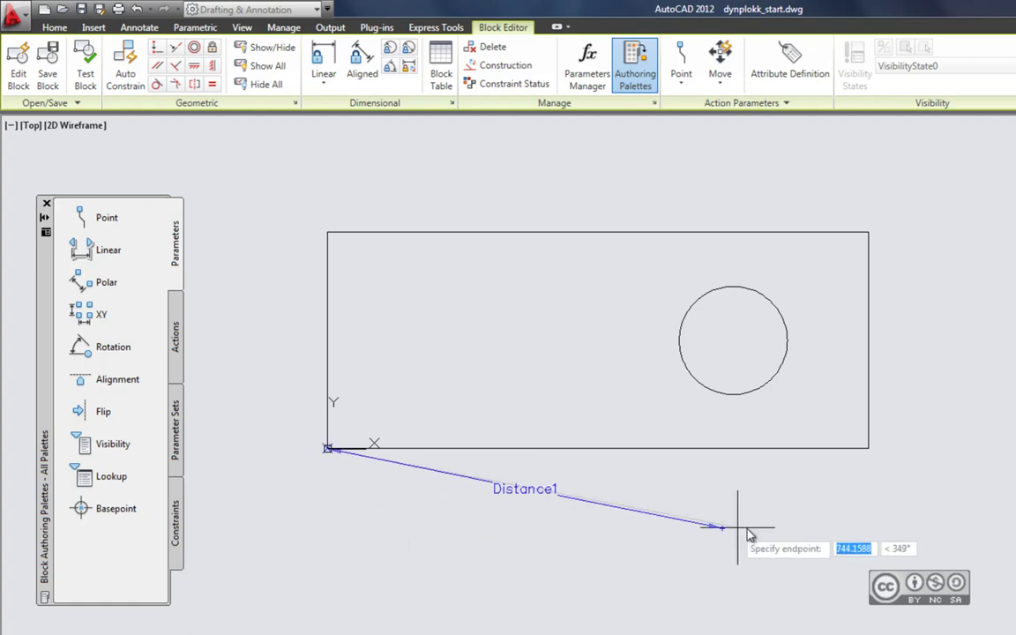
click(869, 448)
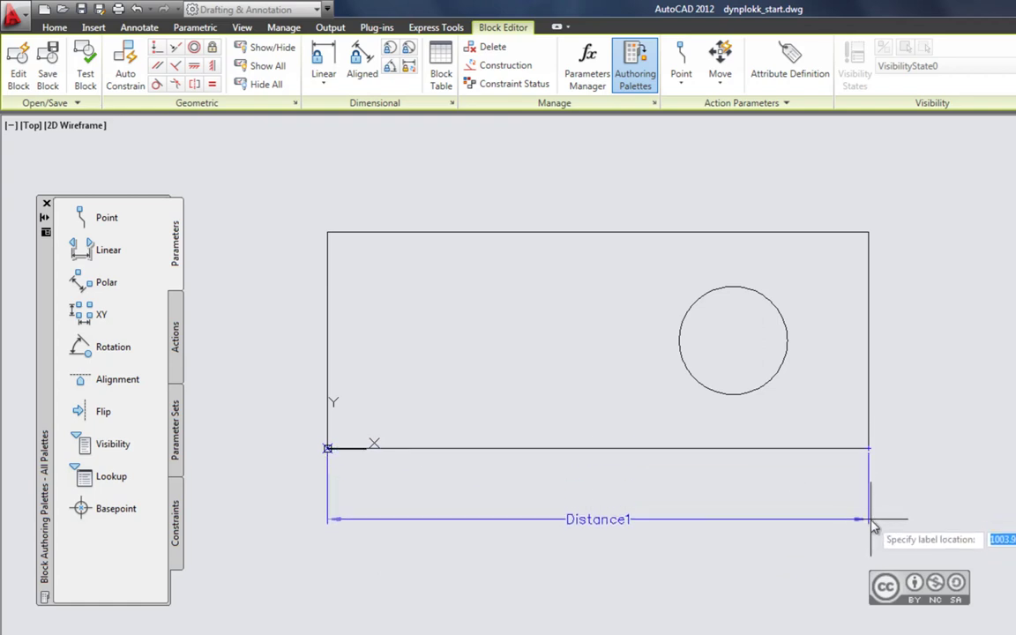
click(871, 507)
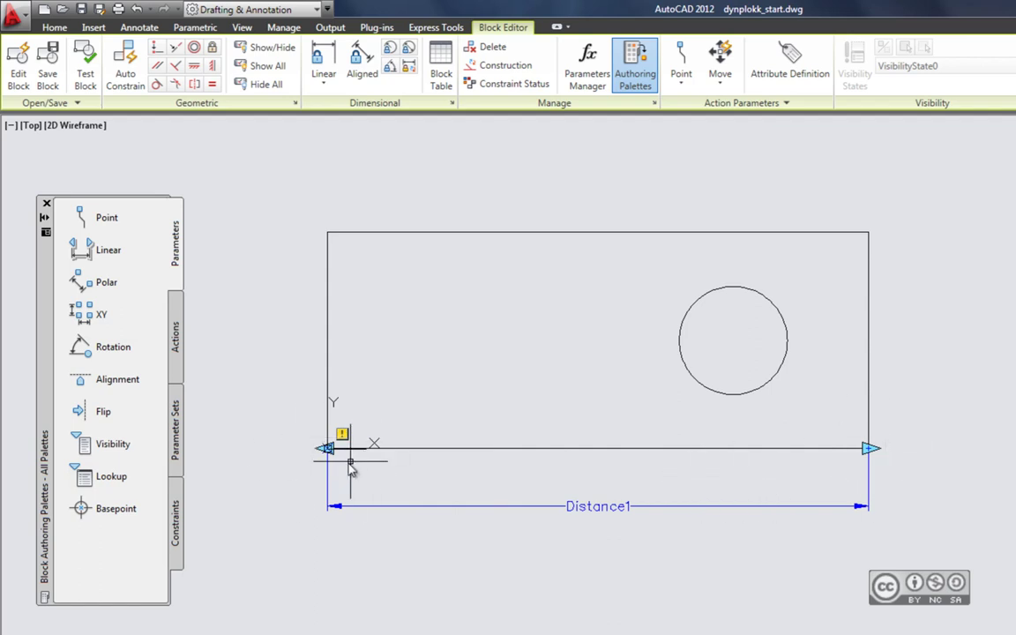
- Set Distance1's Number of Grips to 1 in Properties
double_click(562, 504)
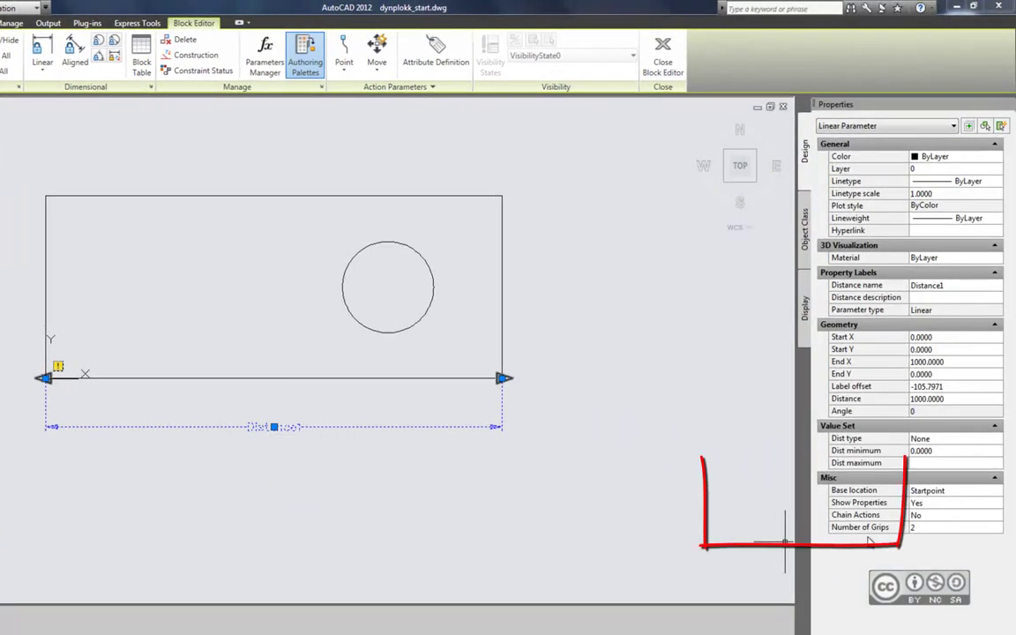
click(937, 528)
click(937, 544)
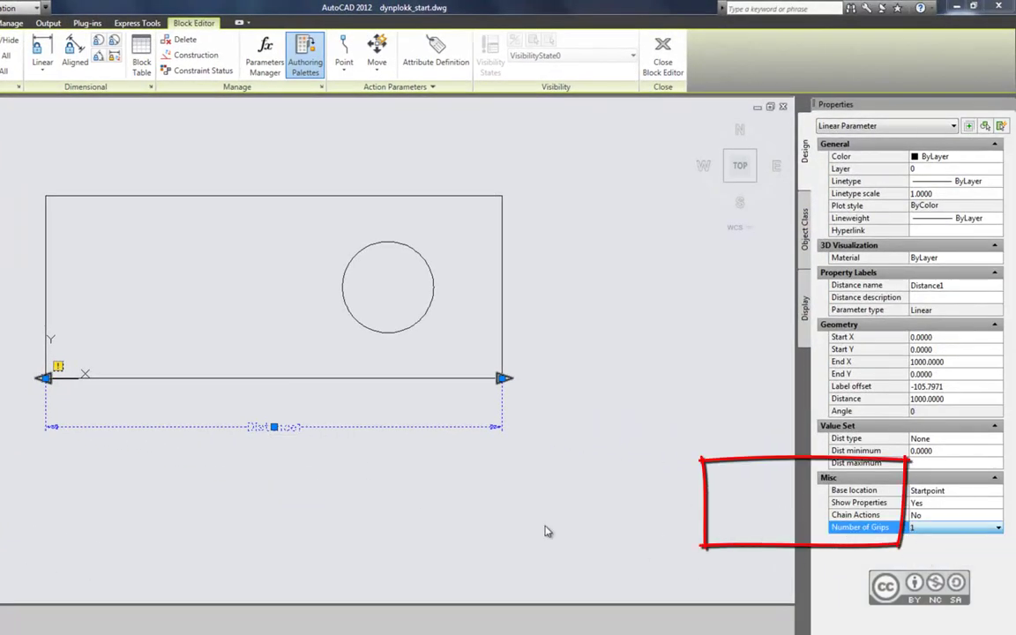
key(Escape)
click(461, 427)
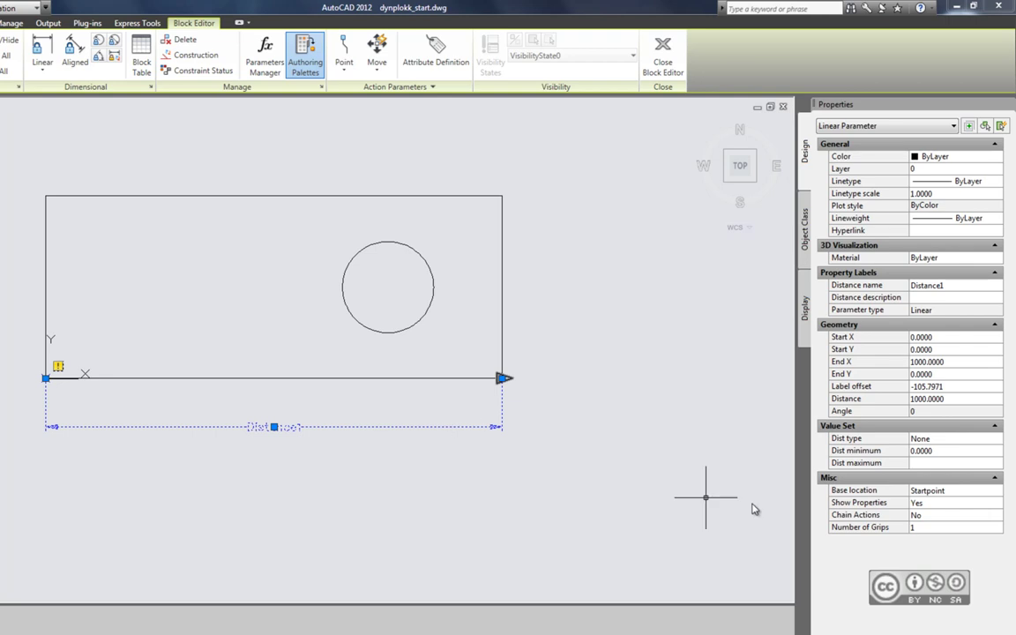
- Set Distance1's Dist type to List with allowed values 500, 1000 and 1400
click(929, 445)
click(929, 445)
click(933, 475)
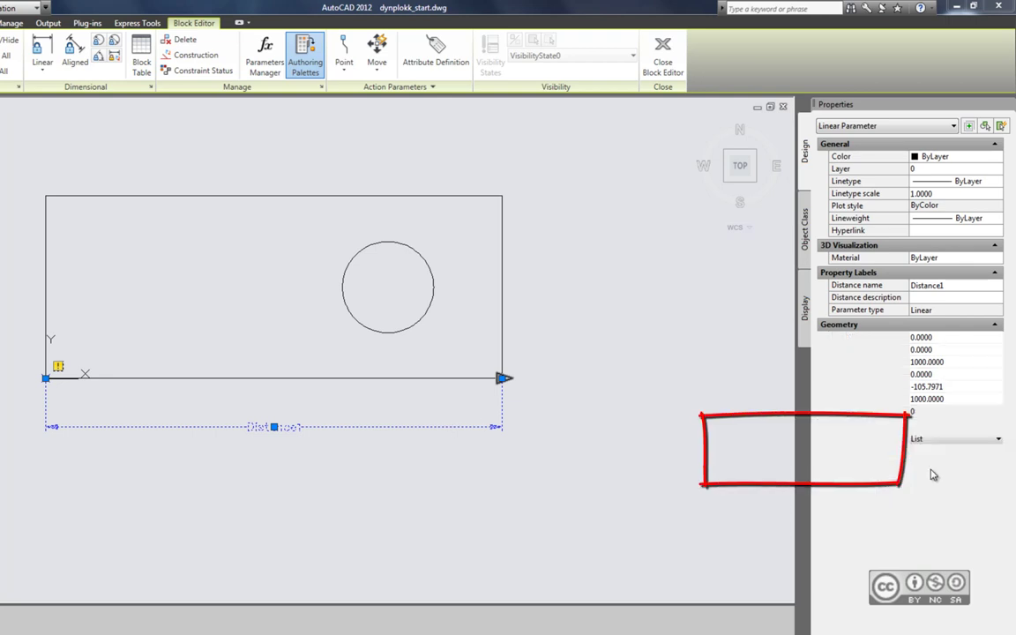
click(926, 451)
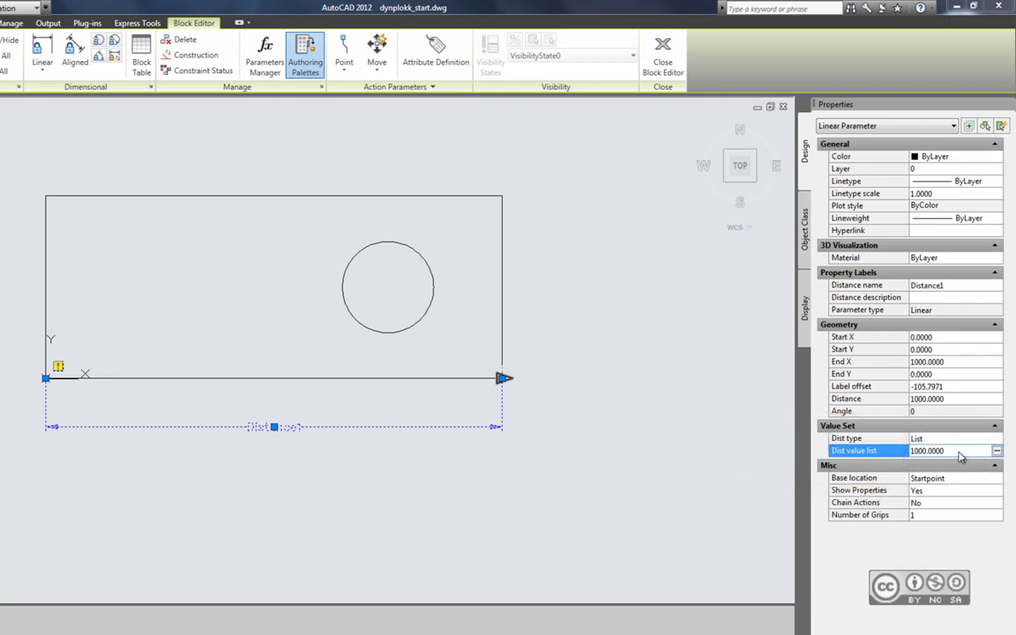
click(997, 450)
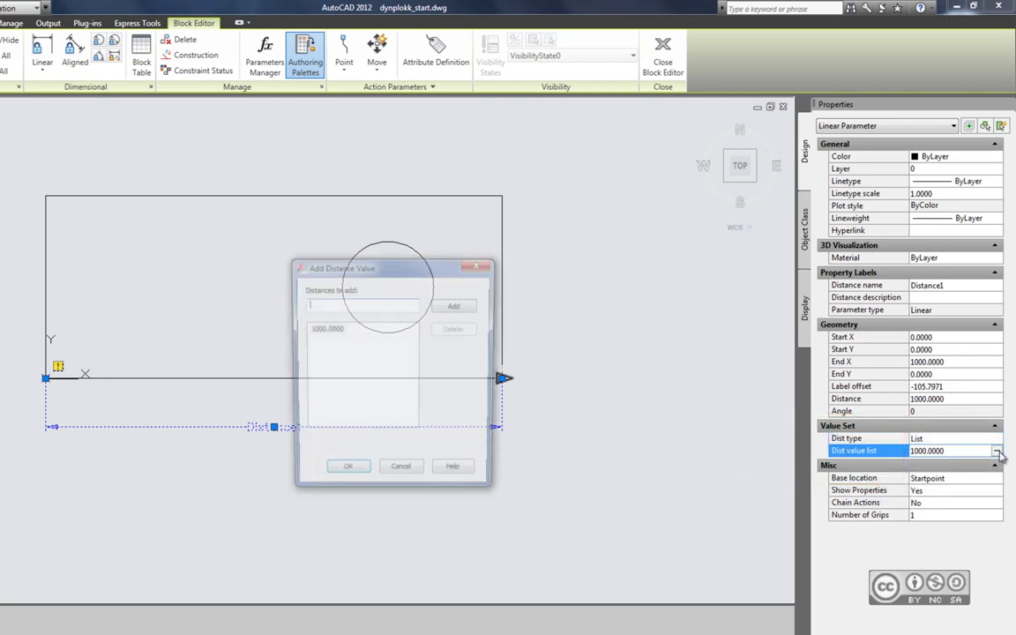
mouse_move(372, 306)
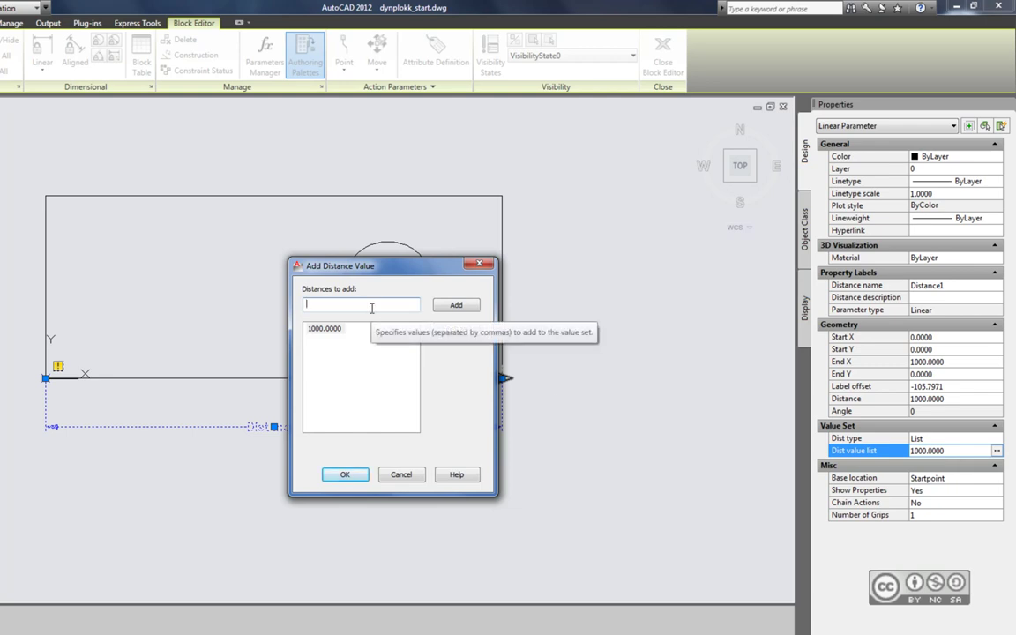
text(500)
click(456, 305)
text(1400)
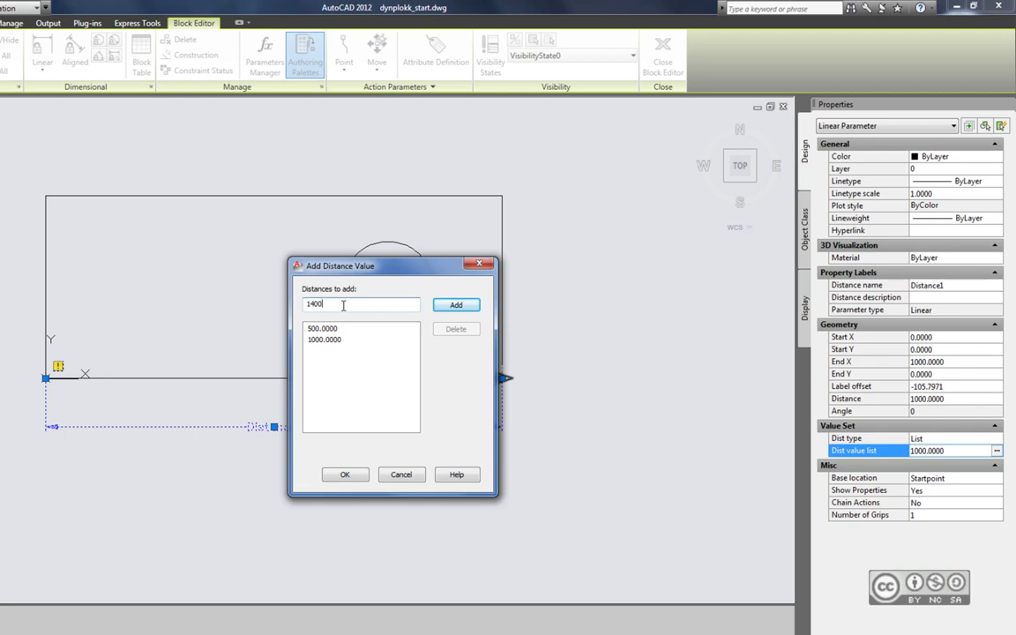
click(434, 307)
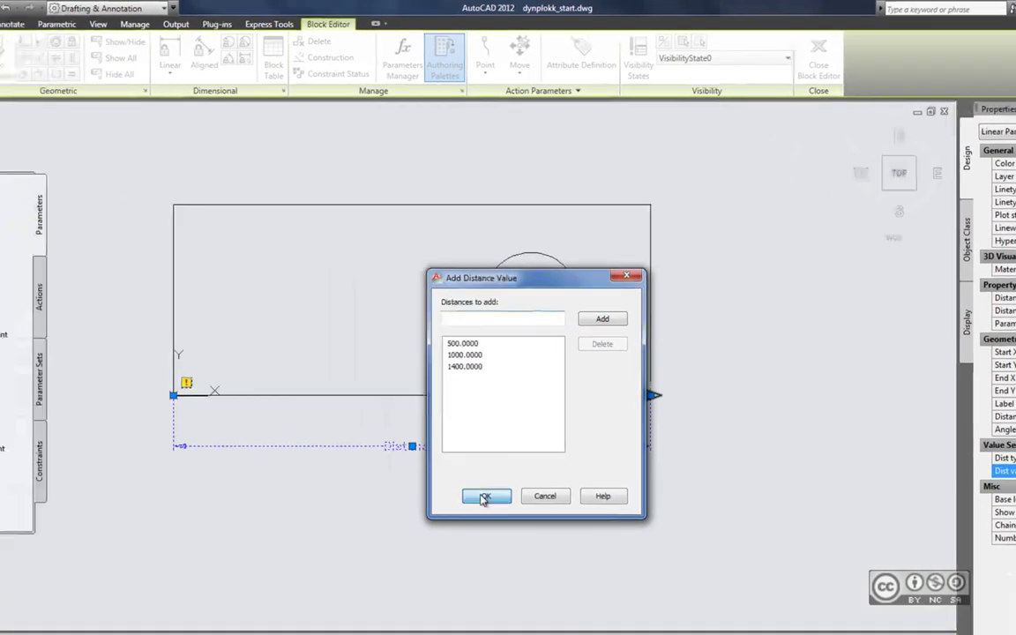
click(344, 475)
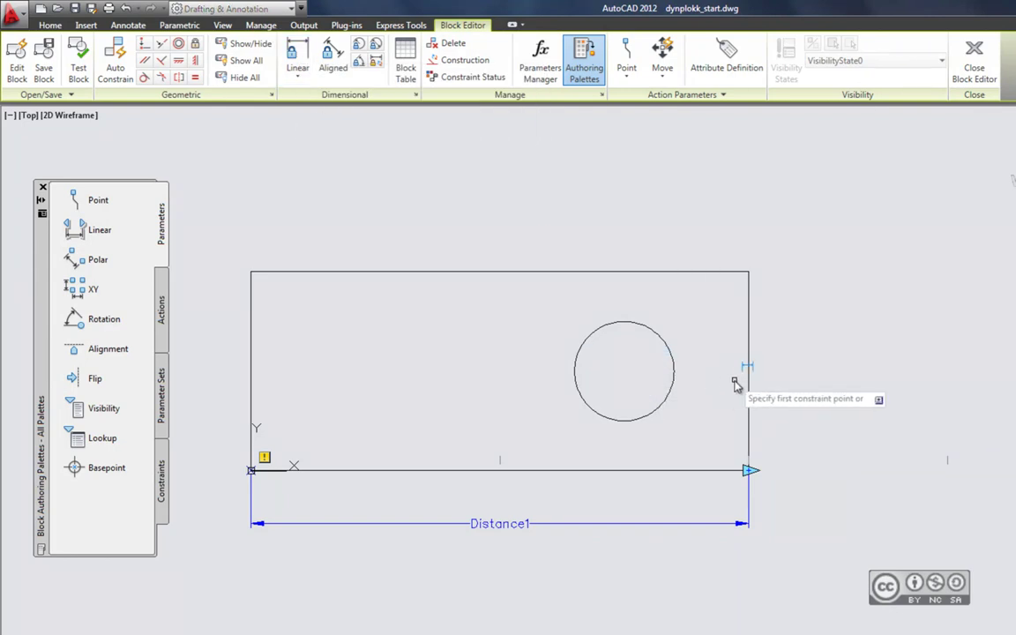
click(664, 344)
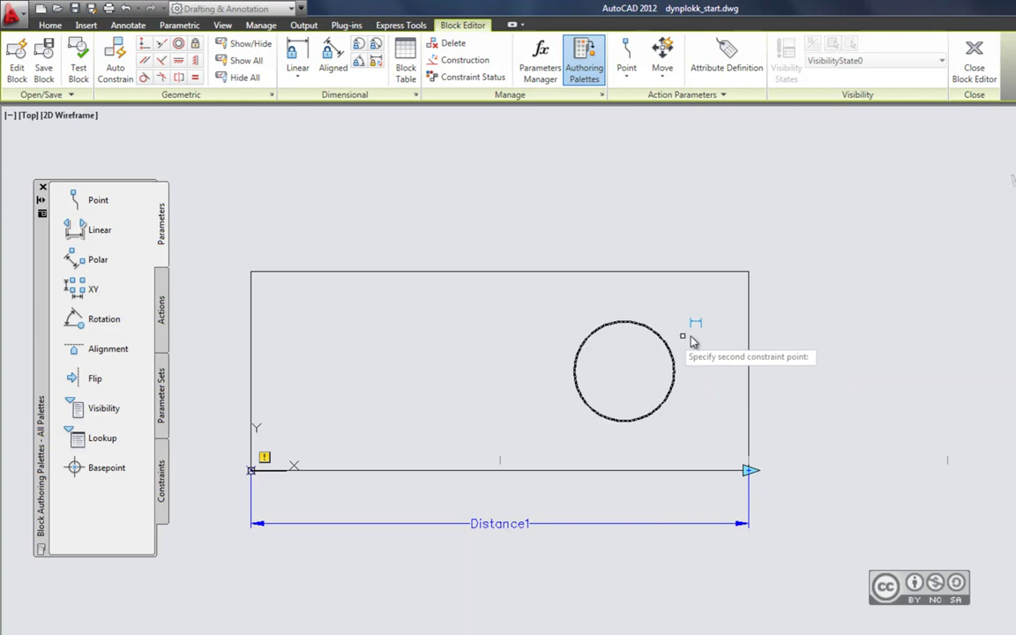
click(751, 330)
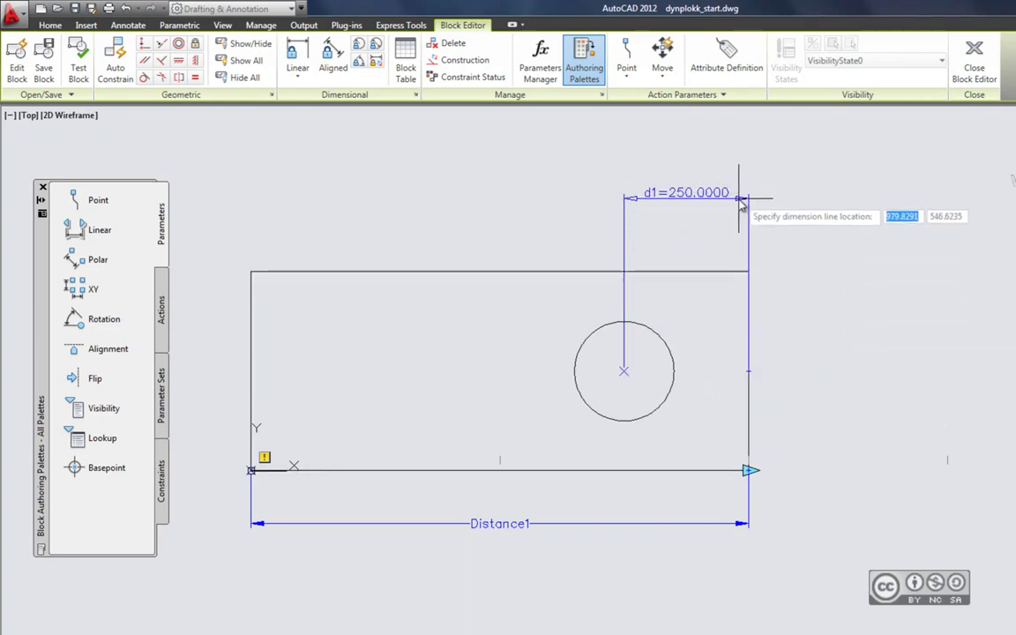
click(741, 201)
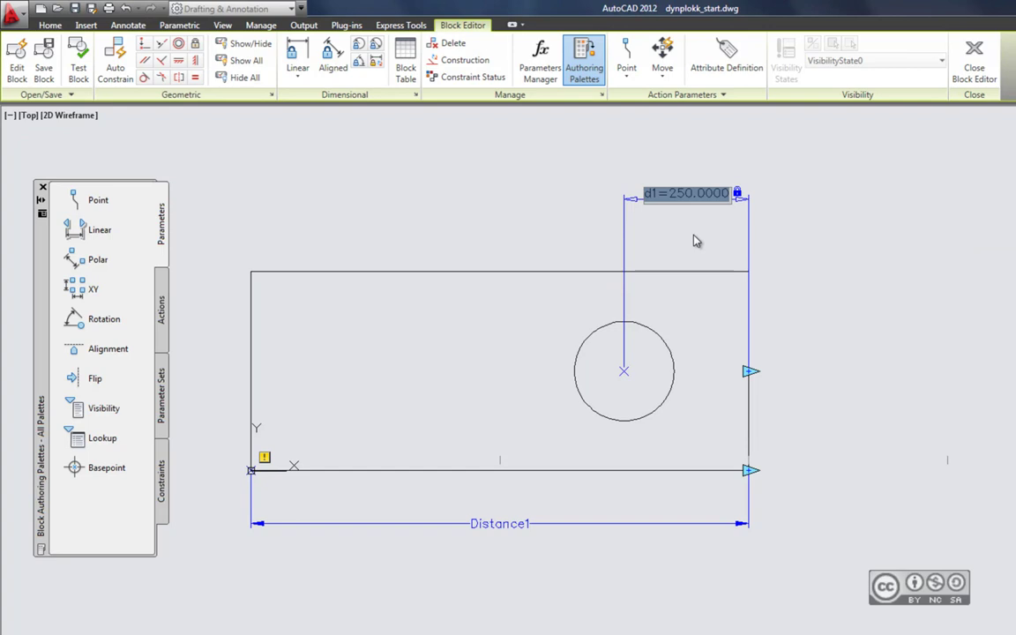
key(Return)
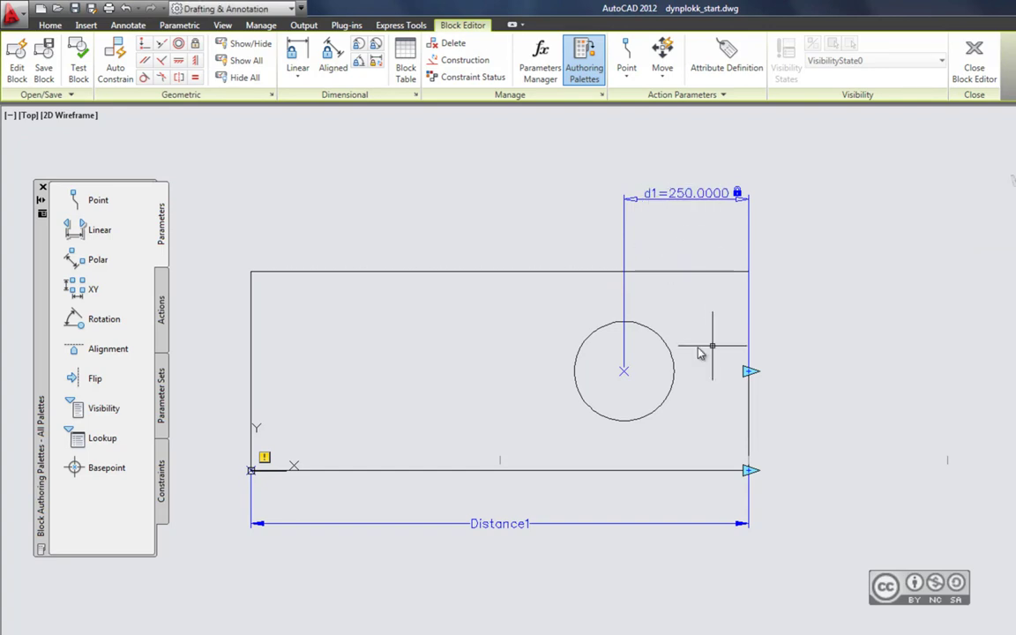
middle_drag(835, 290, 864, 288)
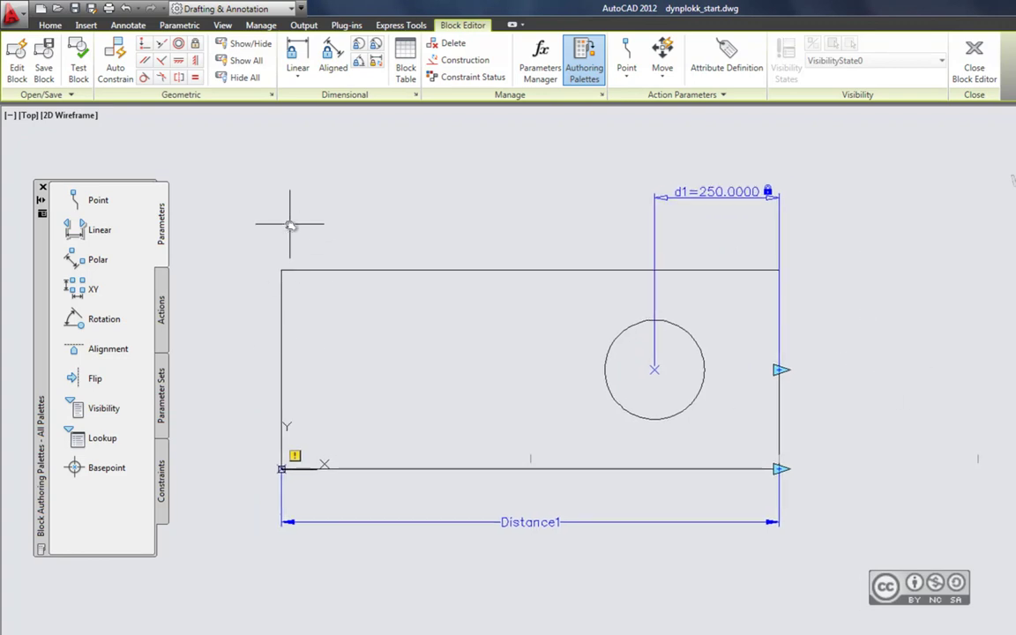
- Add a Stretch action on Distance1's right end, framing the rectangle's right edge and circle
click(162, 316)
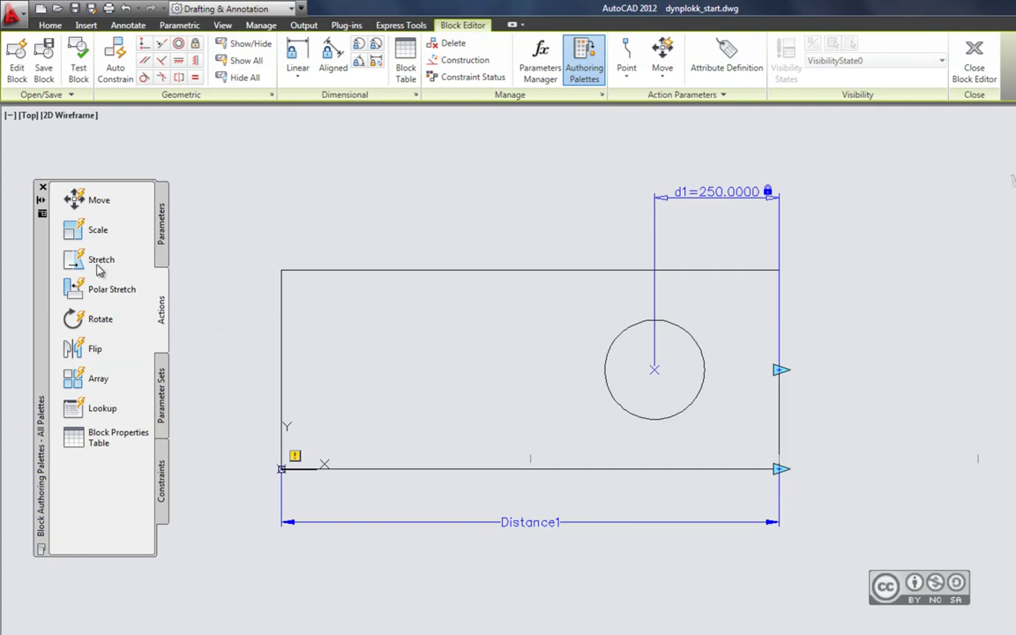
click(76, 262)
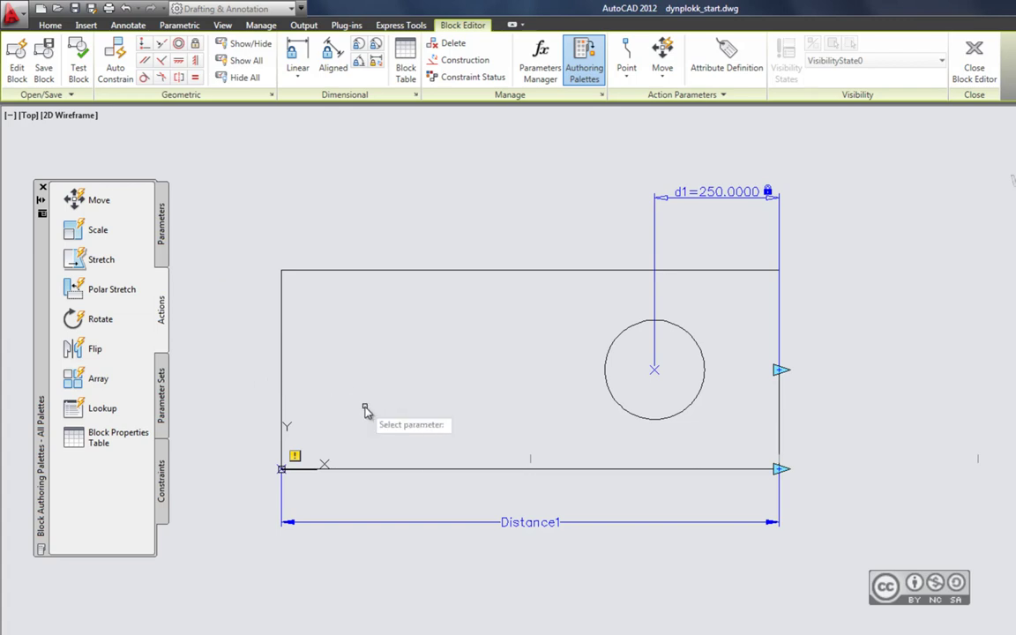
click(489, 526)
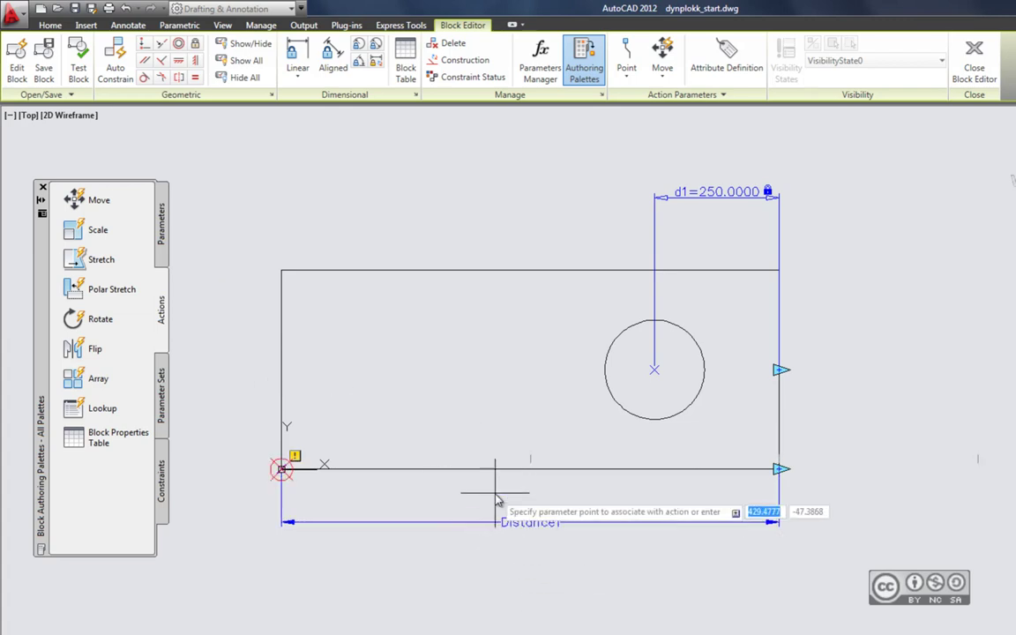
key(Return)
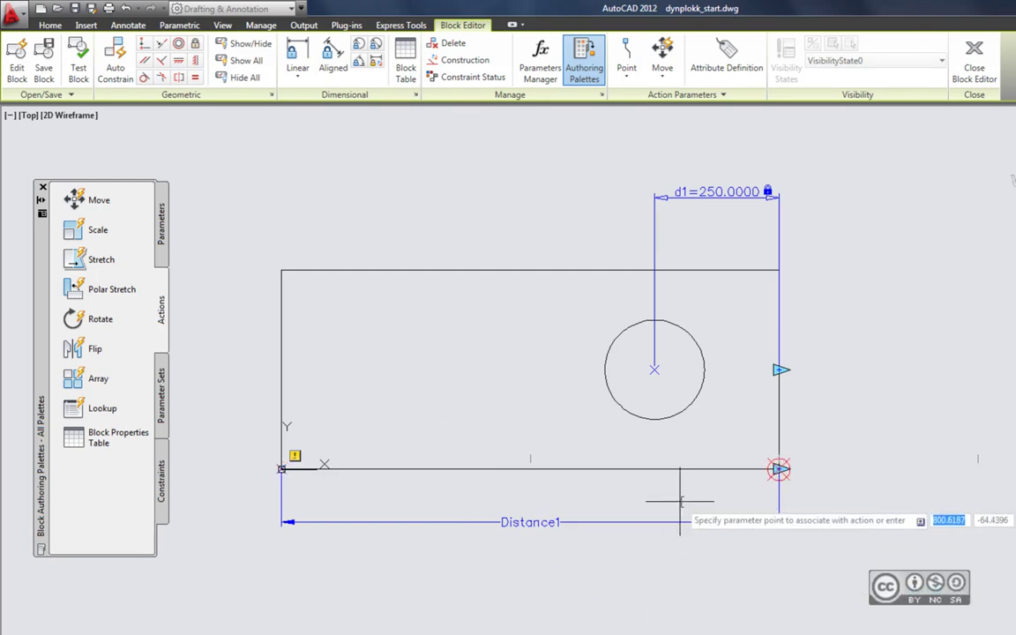
click(779, 469)
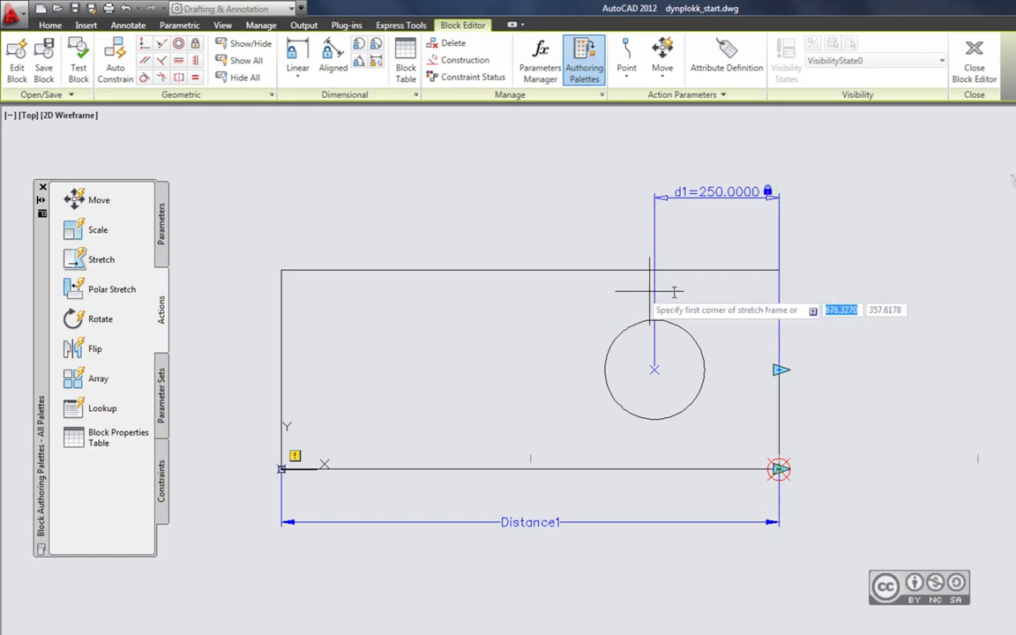
click(743, 248)
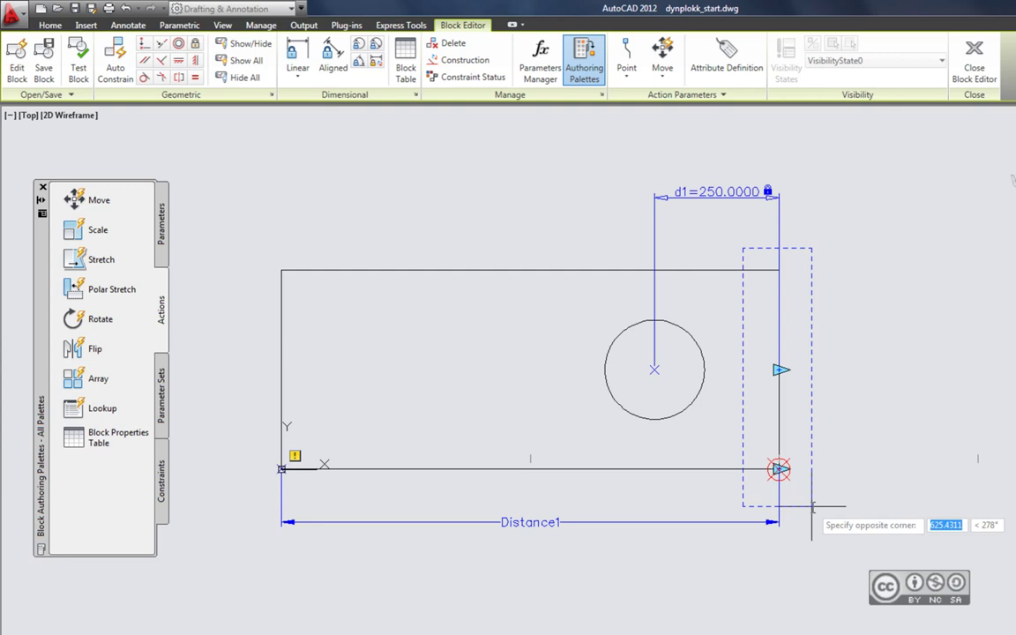
click(811, 508)
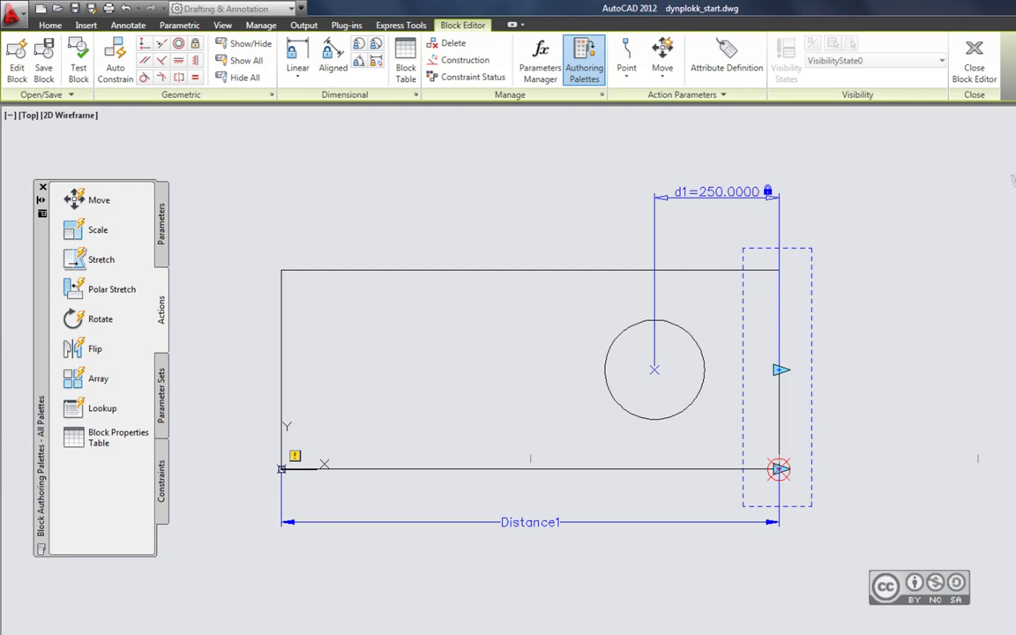
click(229, 143)
click(835, 516)
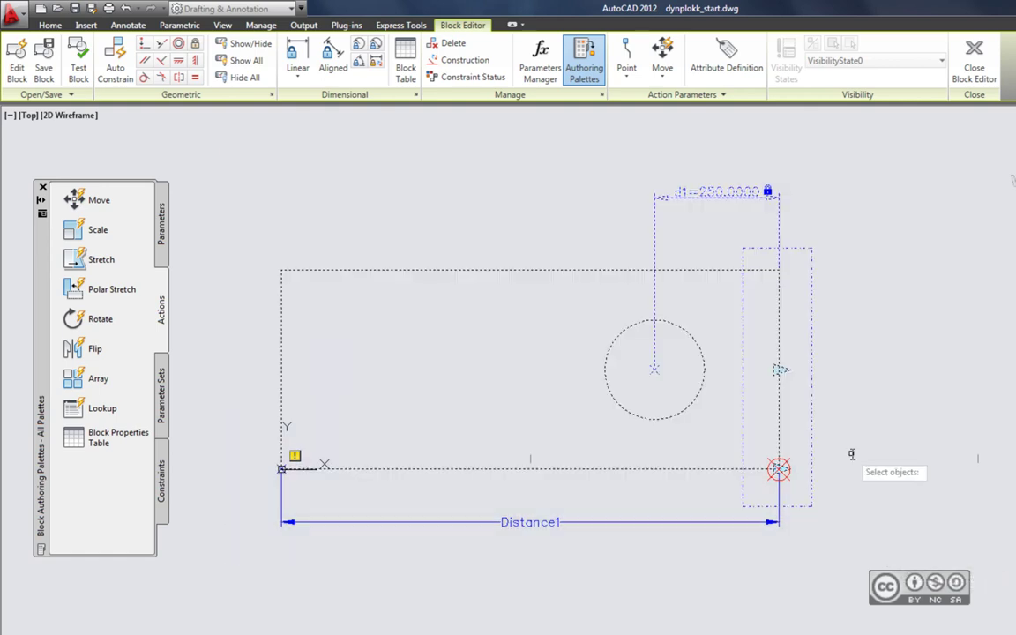
key(Return)
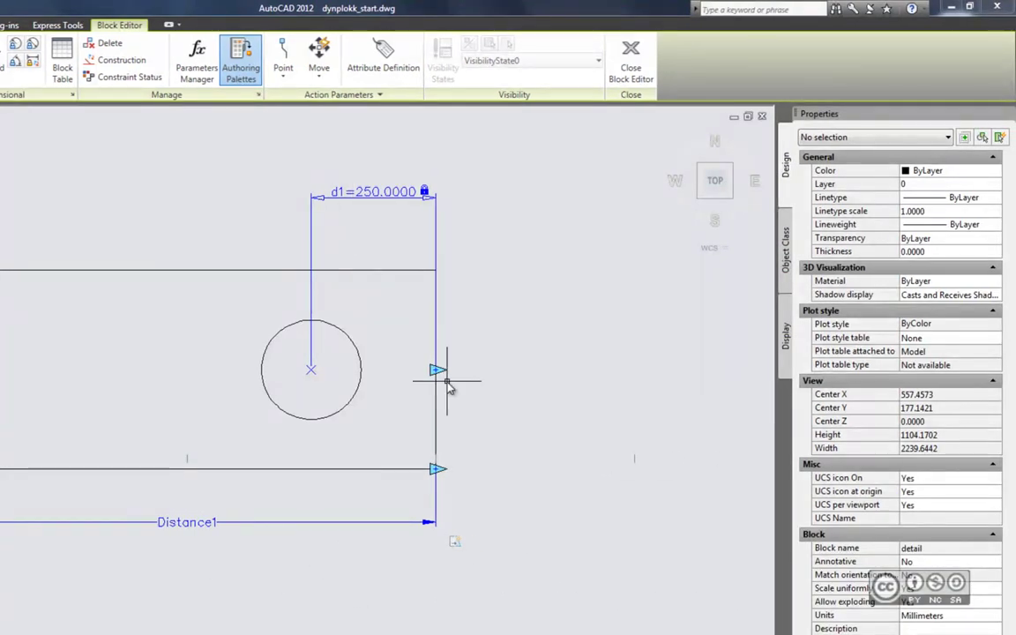
- Set the d1 constraint's Number of Grips to 0
click(380, 191)
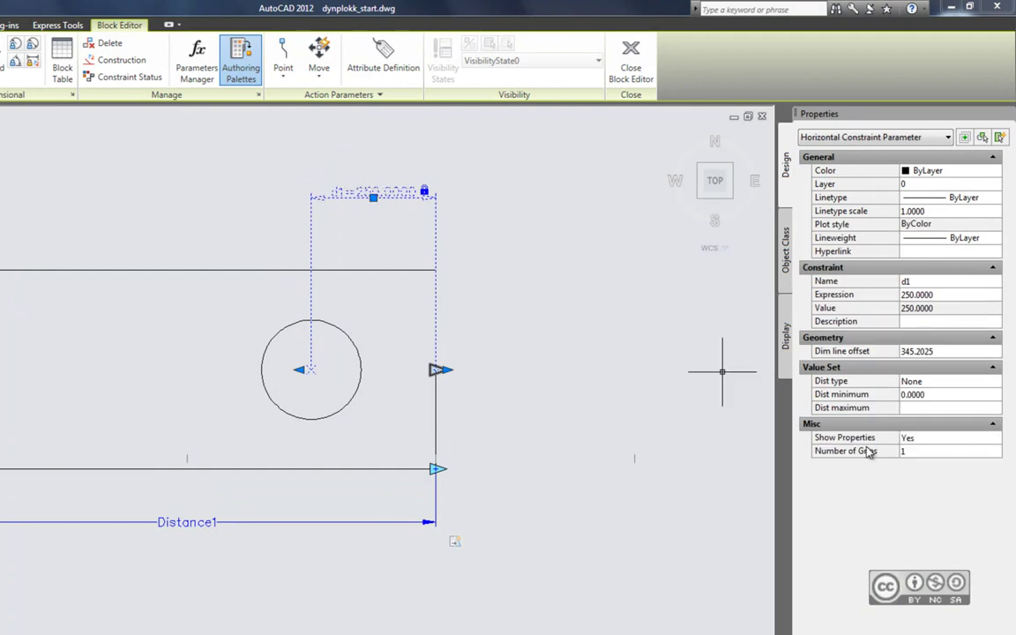
click(923, 452)
click(924, 452)
click(918, 470)
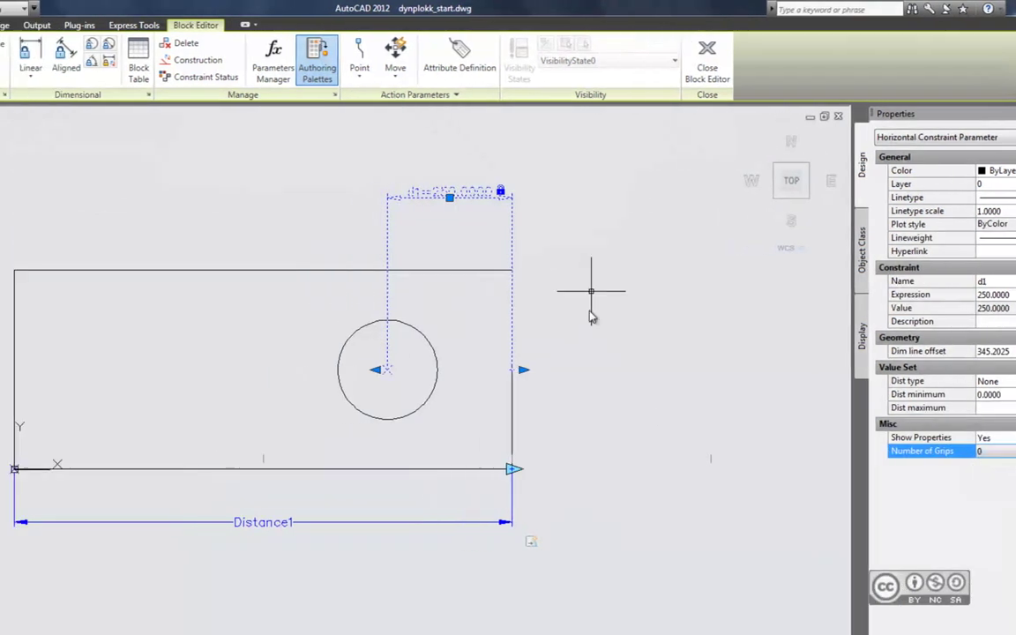
key(Escape)
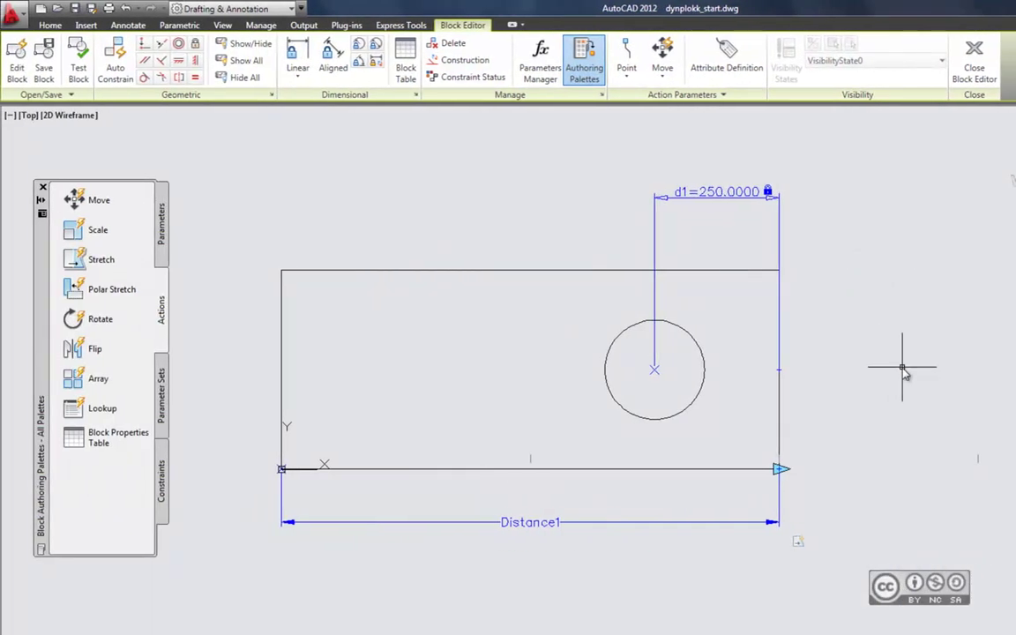
- Test the block by stretching its length grip to 1000 and back shorter, then close the test
click(78, 58)
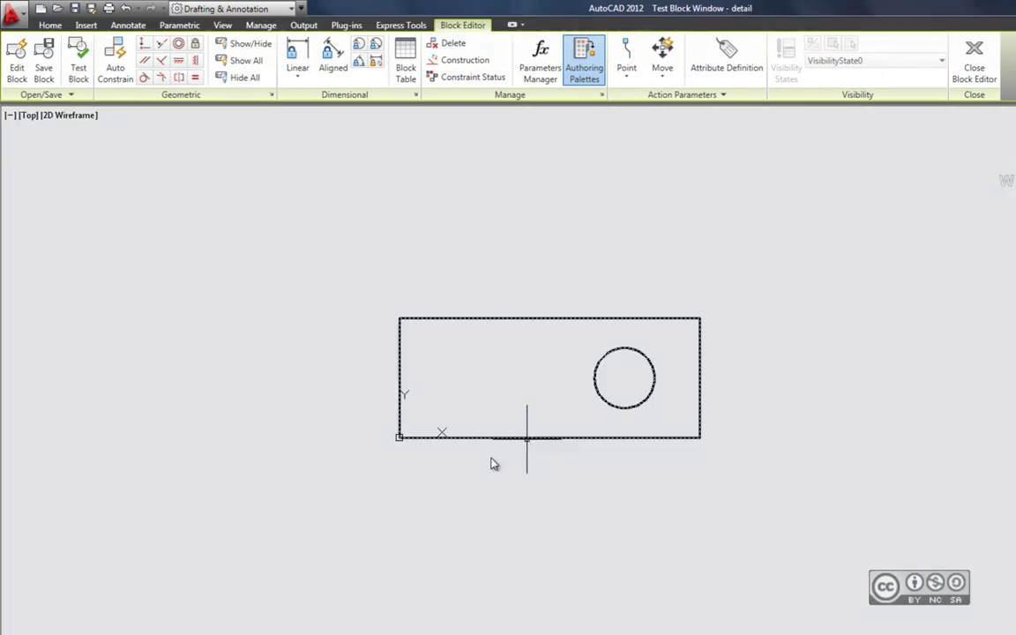
click(526, 438)
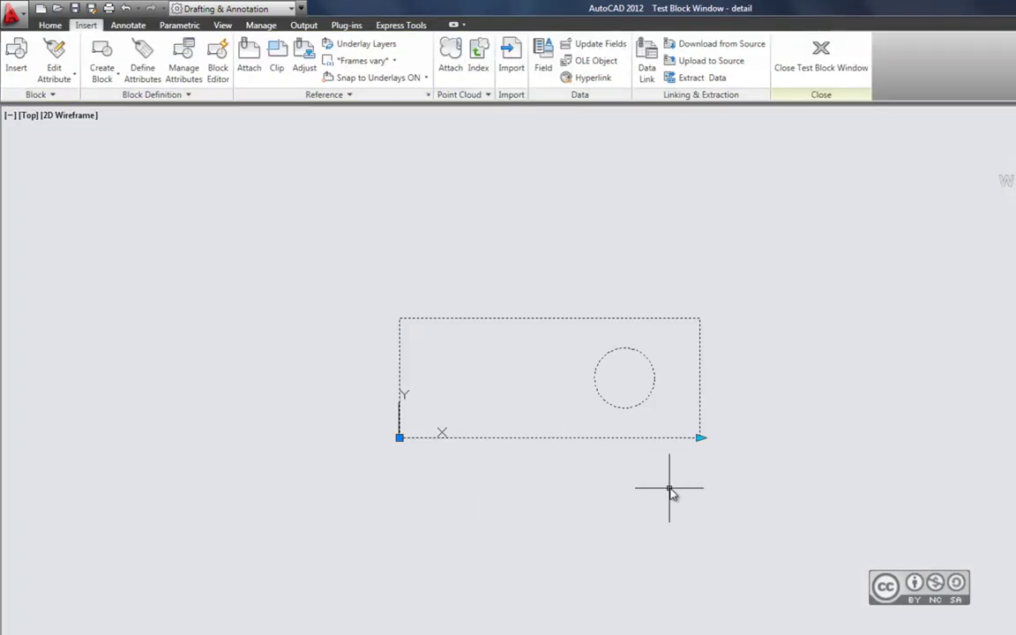
click(701, 438)
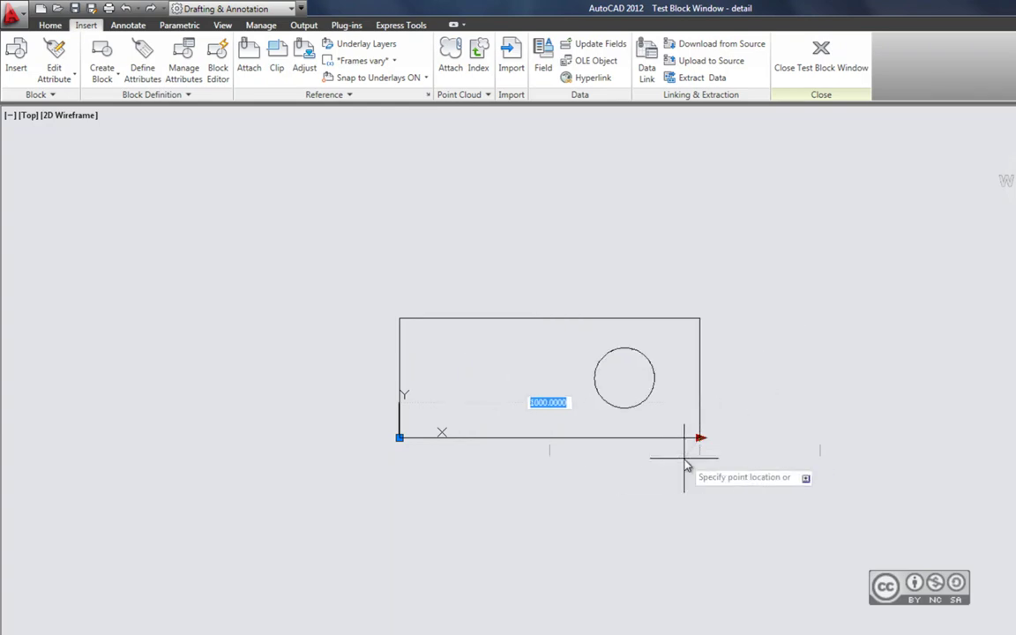
click(759, 468)
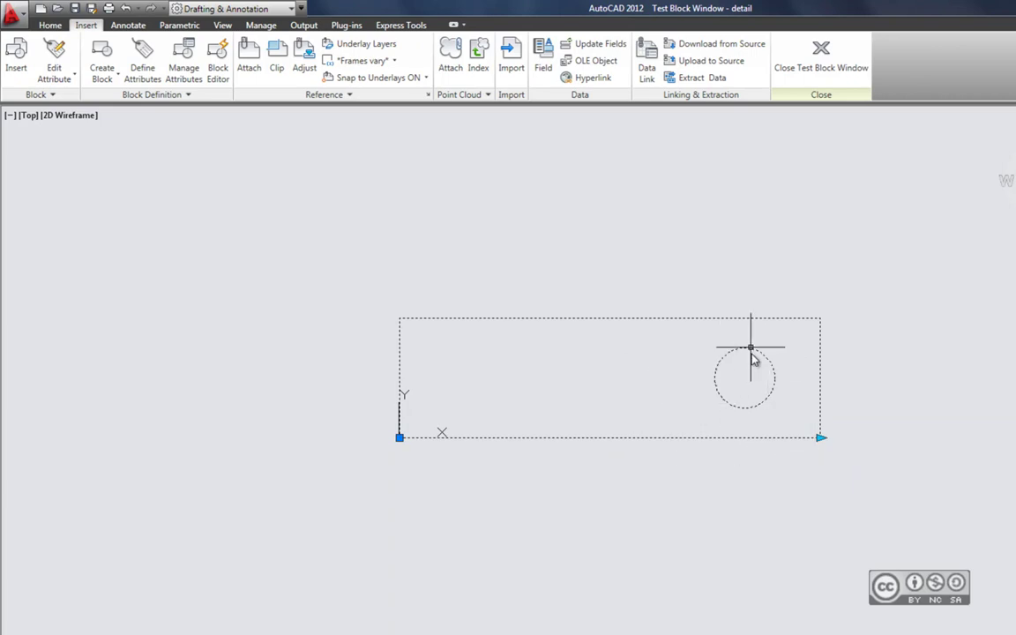
click(811, 438)
click(549, 438)
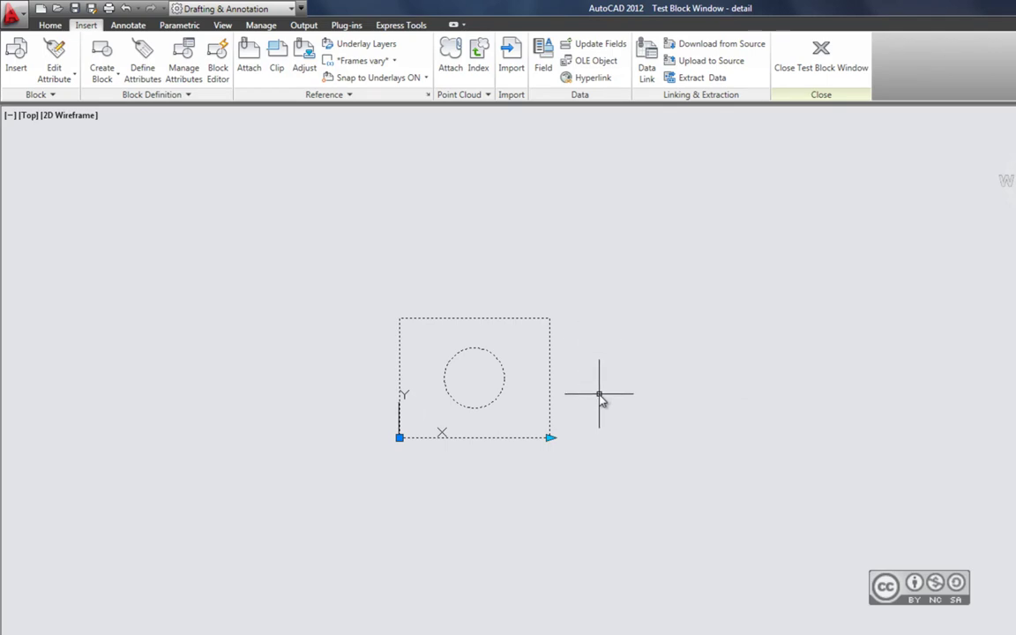
click(825, 60)
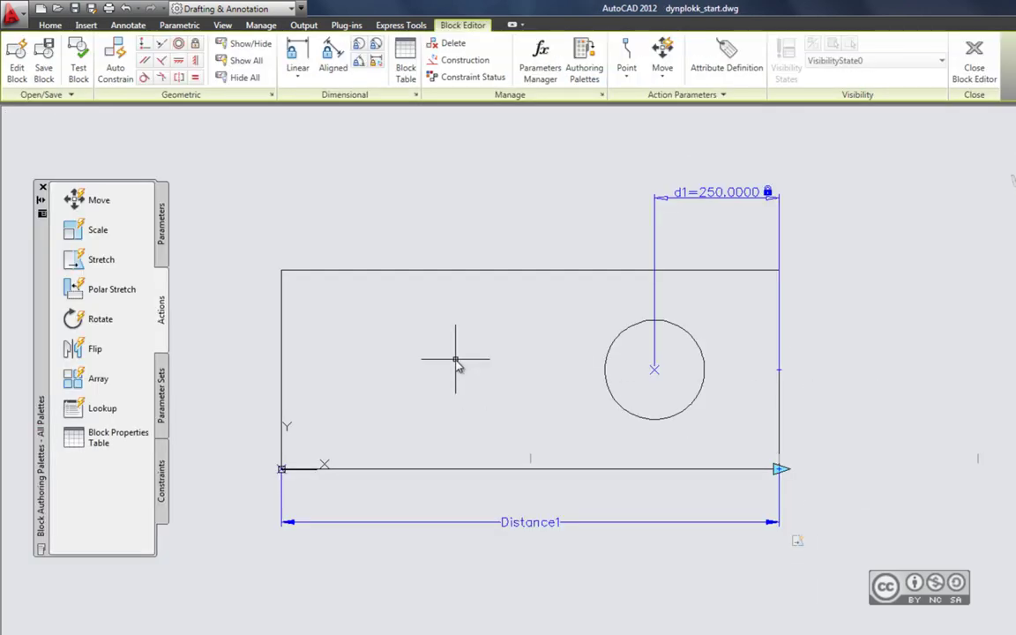
- Place a Lookup parameter, Lookup1, to the left of the panel's lower-left corner
click(166, 240)
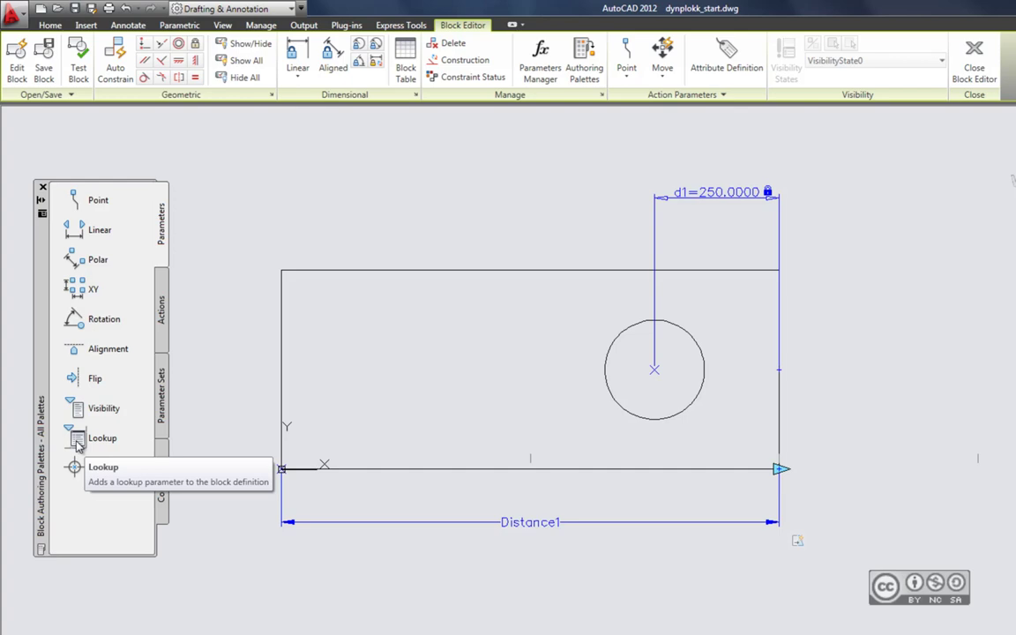
click(78, 446)
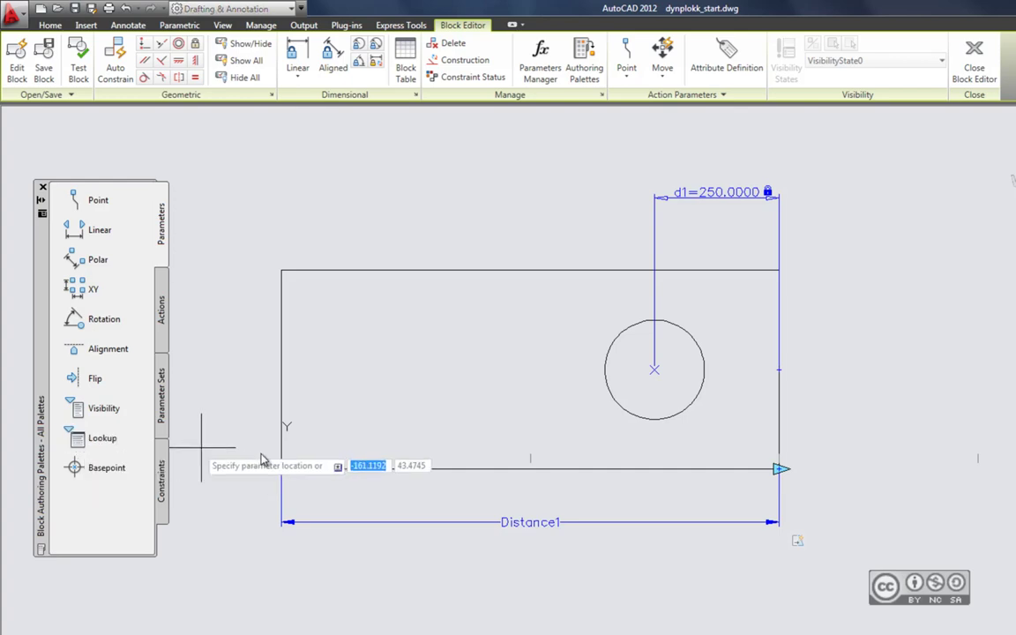
middle_drag(204, 431, 306, 402)
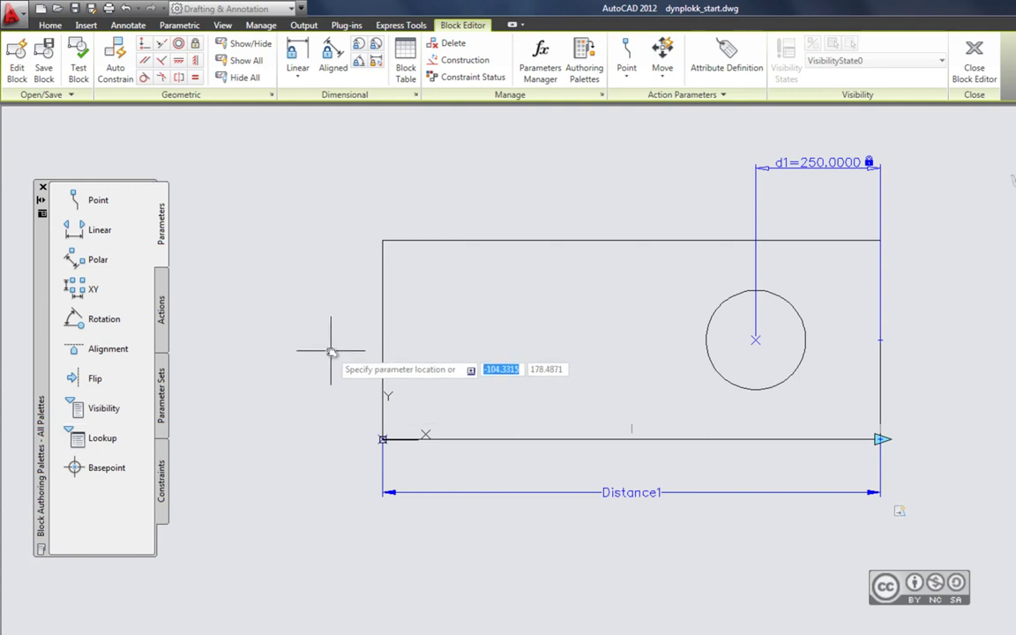
click(331, 351)
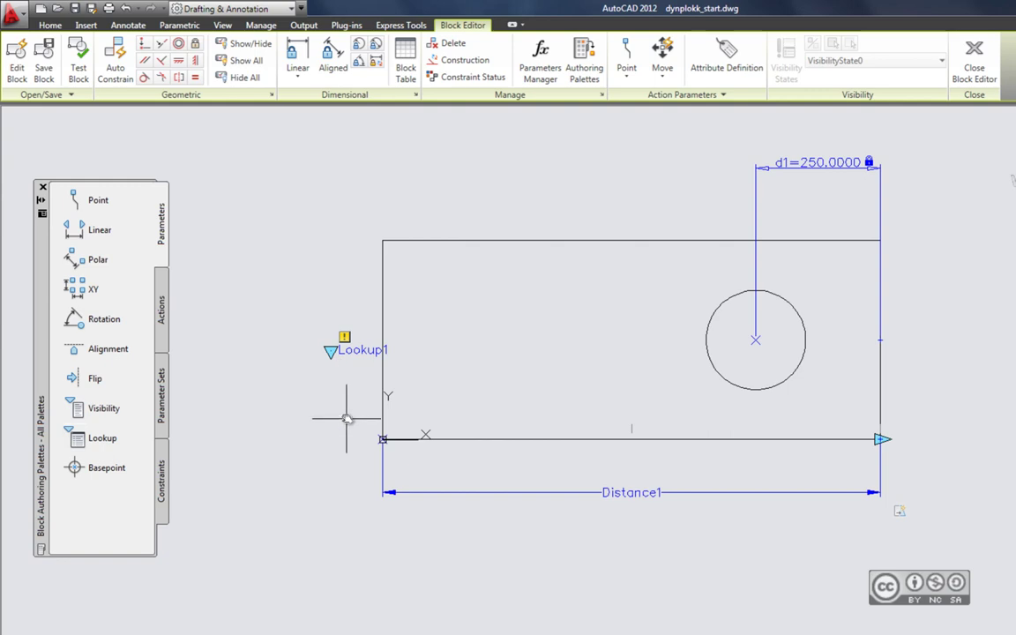
click(385, 337)
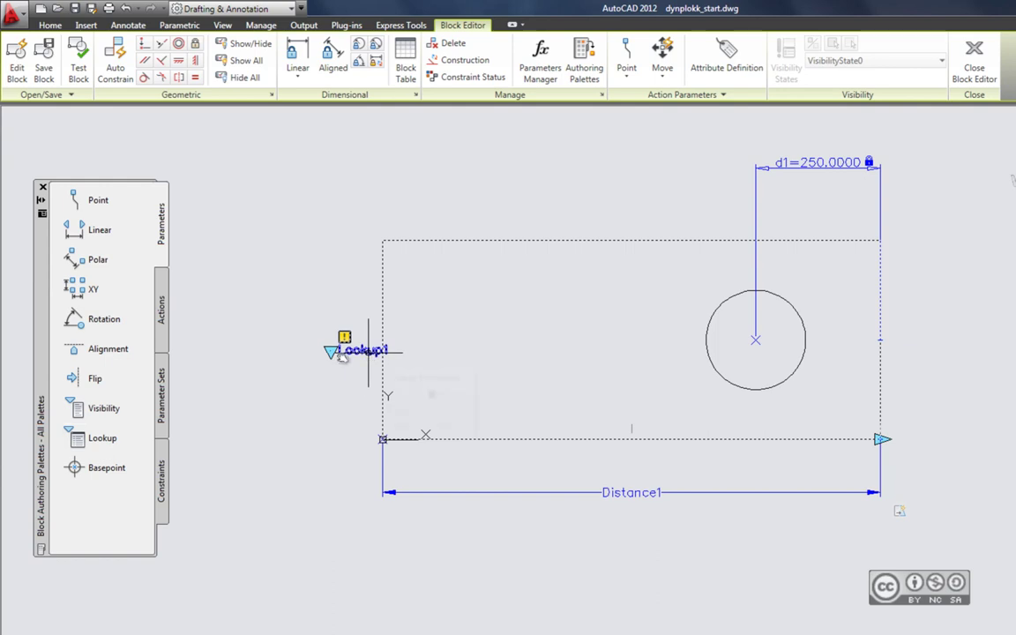
click(161, 316)
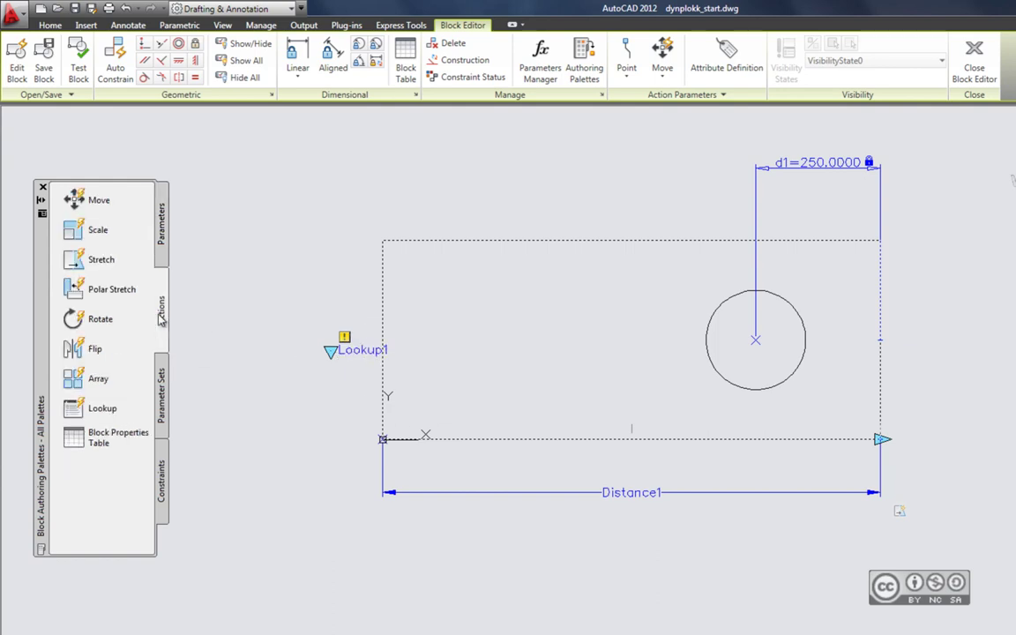
- Attach a Lookup action to Lookup1 with Distance1 as its input property
click(102, 415)
click(333, 350)
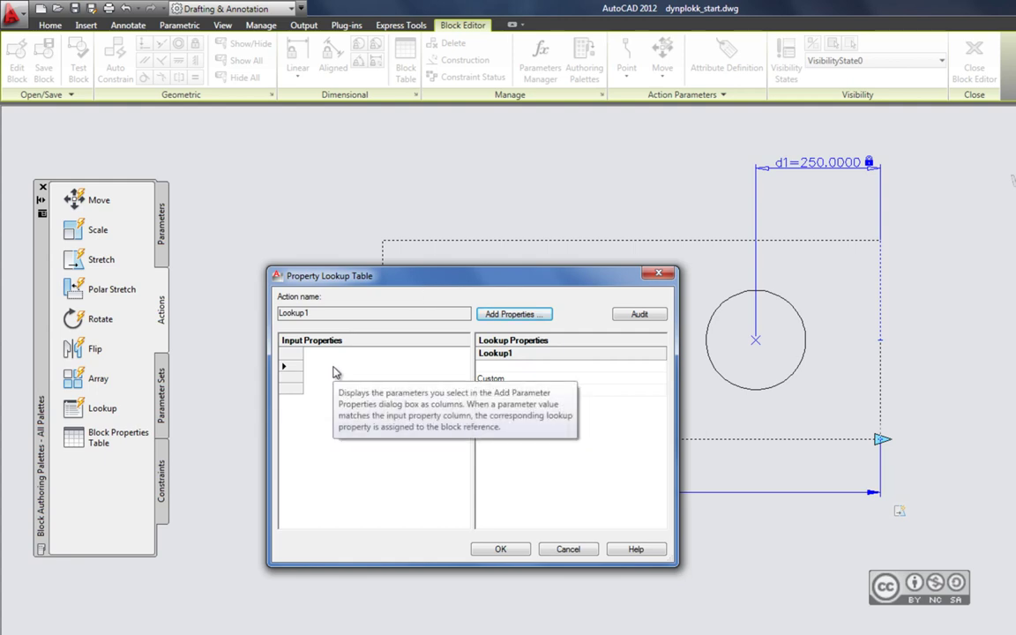
click(528, 316)
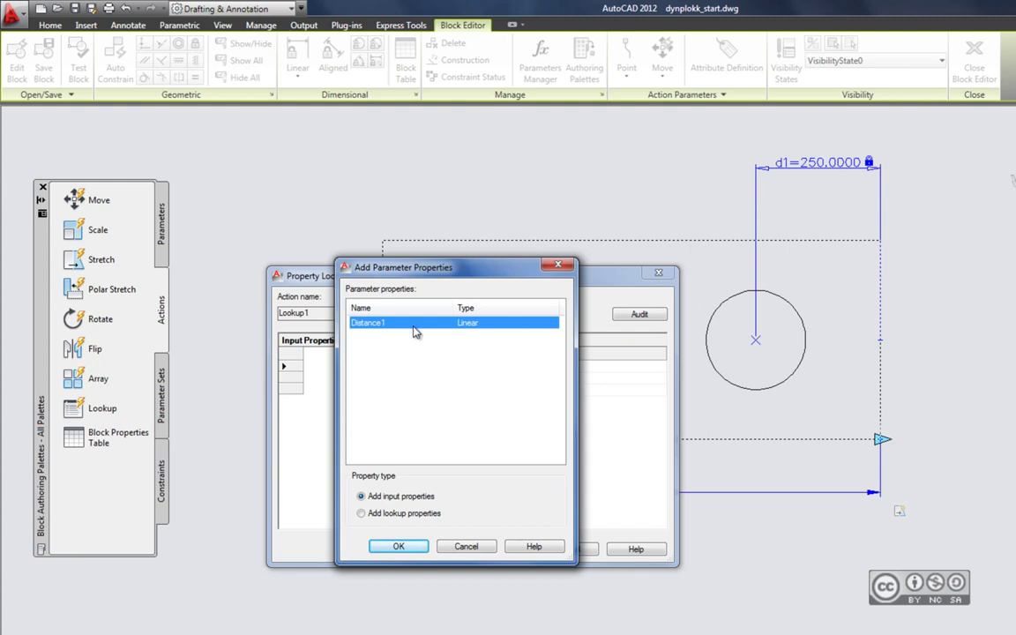
click(399, 546)
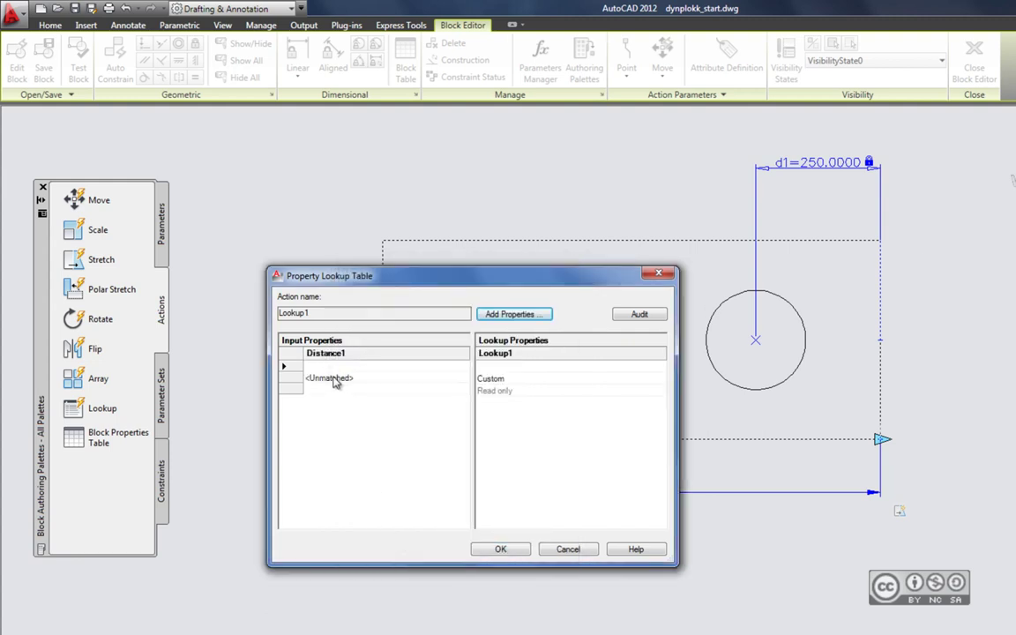
- Fill the lookup table's input rows with 500, 1000 and 1400
click(362, 370)
click(286, 371)
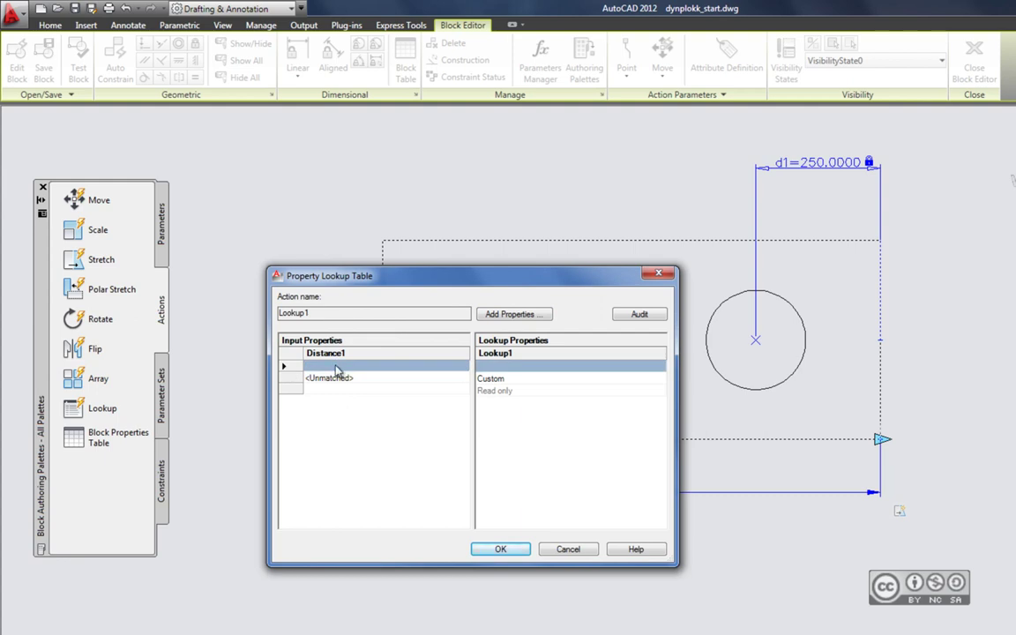
click(336, 369)
click(336, 371)
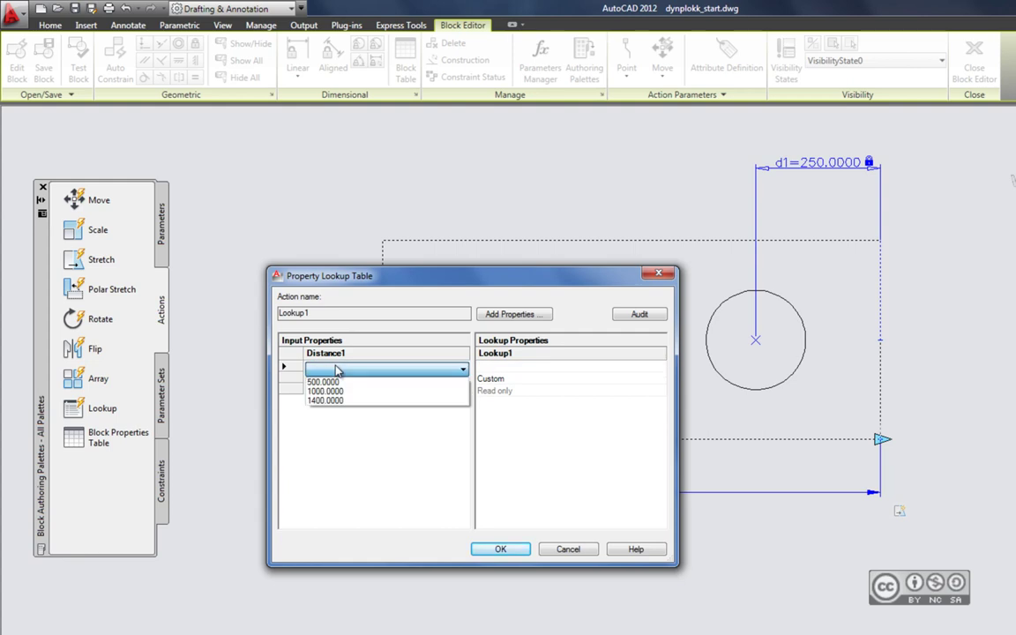
click(333, 384)
click(335, 383)
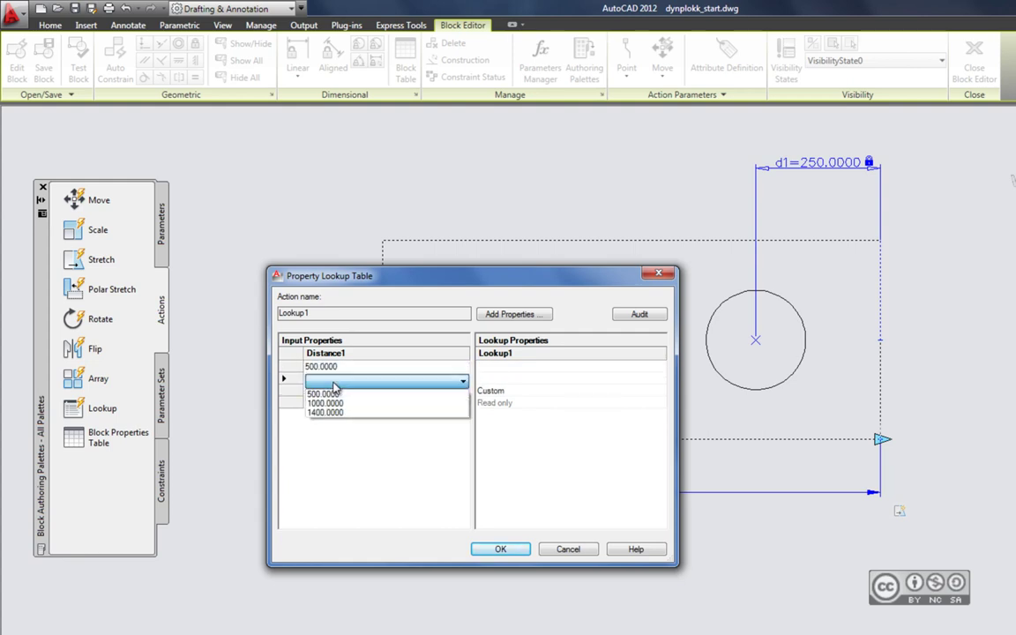
click(335, 405)
click(335, 395)
click(335, 393)
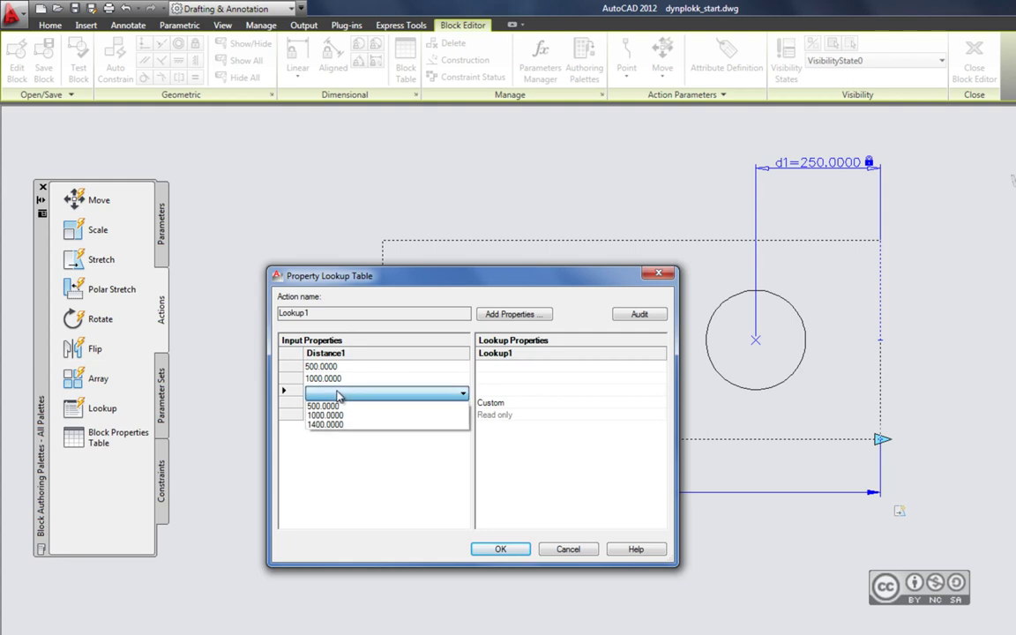
click(330, 425)
click(499, 368)
text(L = 1400mm)
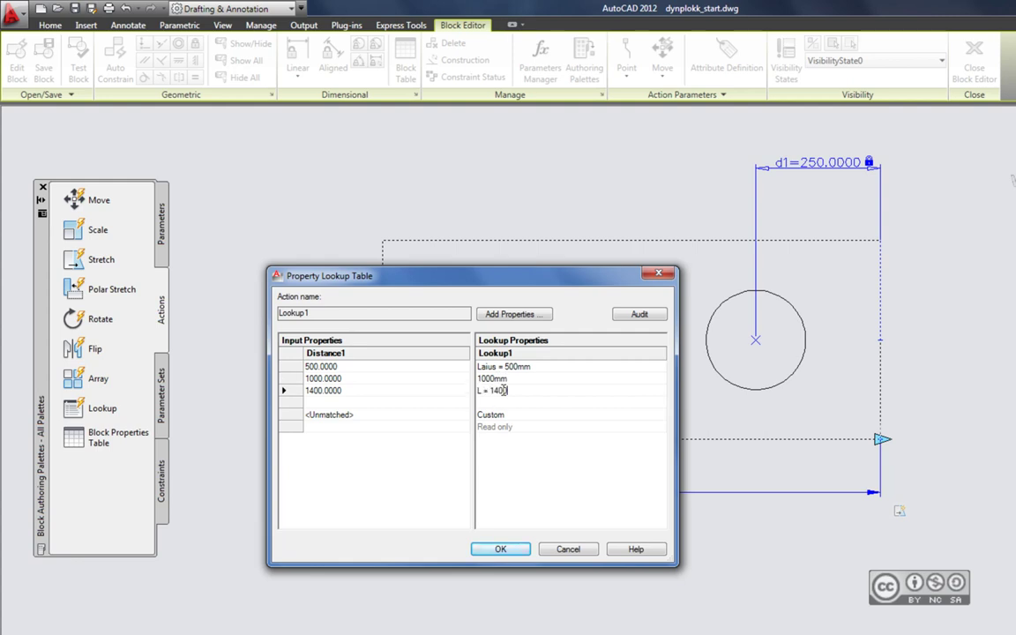
- Name the rows 'Laius = 500mm', '1000mm' and 'L = 1400mm' and allow reverse lookup
click(511, 379)
click(508, 366)
click(514, 380)
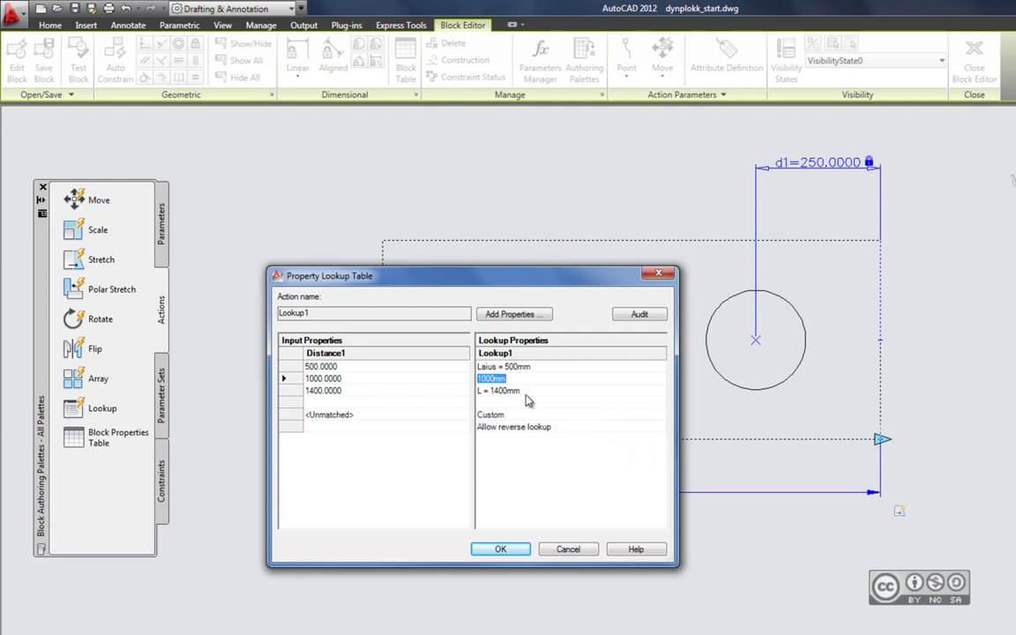
click(553, 391)
click(523, 378)
- Audit the lookup table, dismiss the no-errors message, and accept it
click(641, 315)
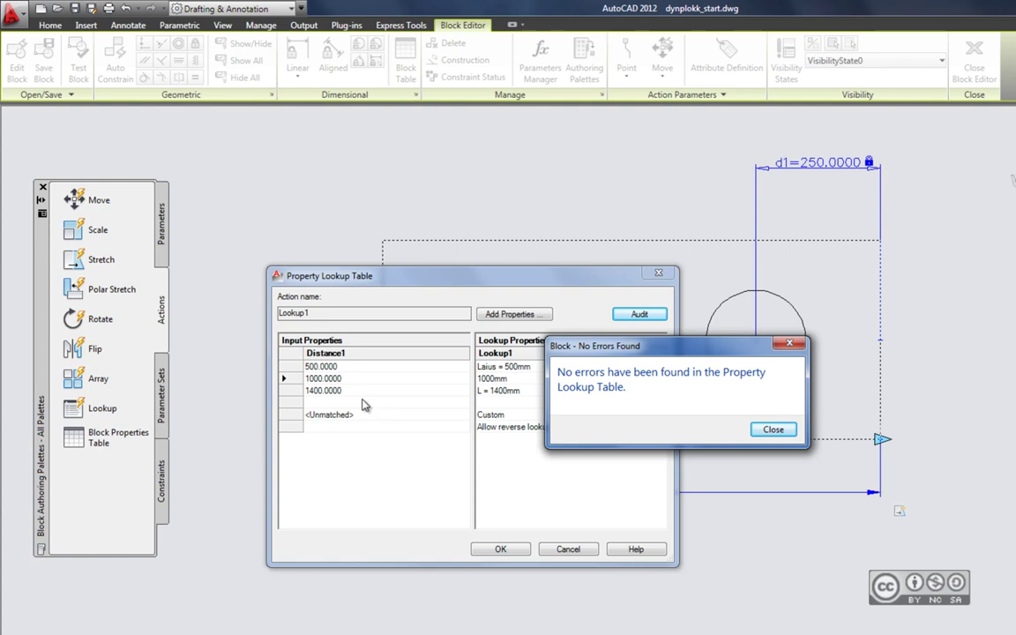
click(775, 430)
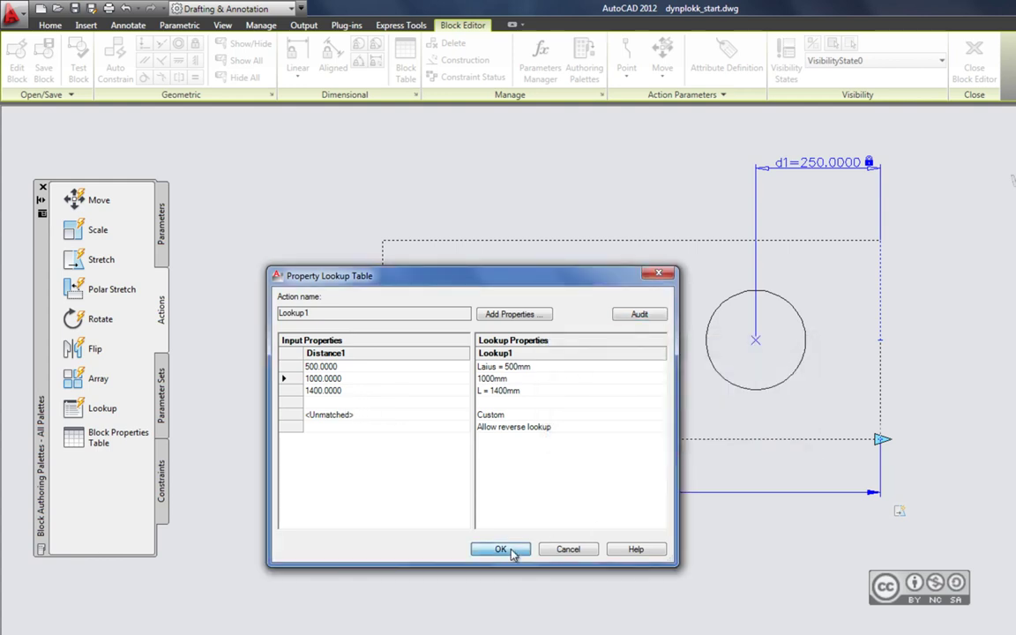
click(510, 551)
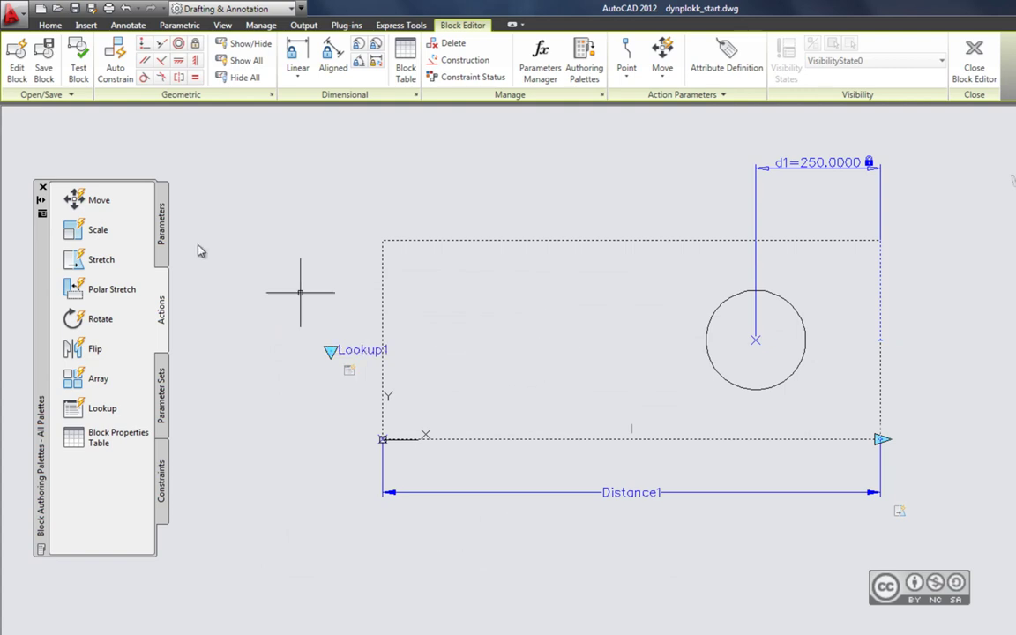
click(78, 60)
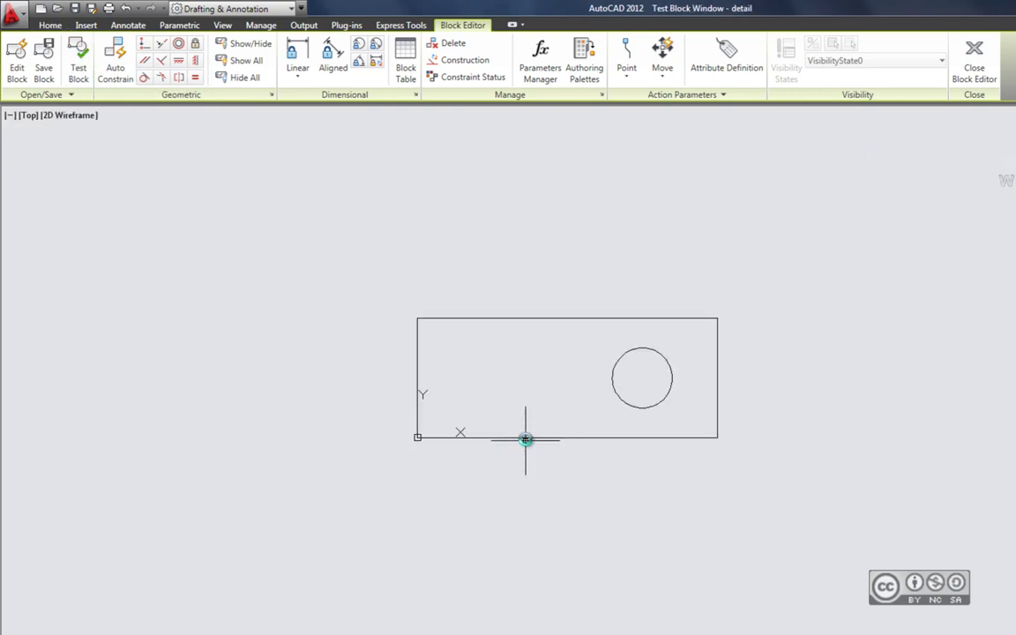
click(526, 438)
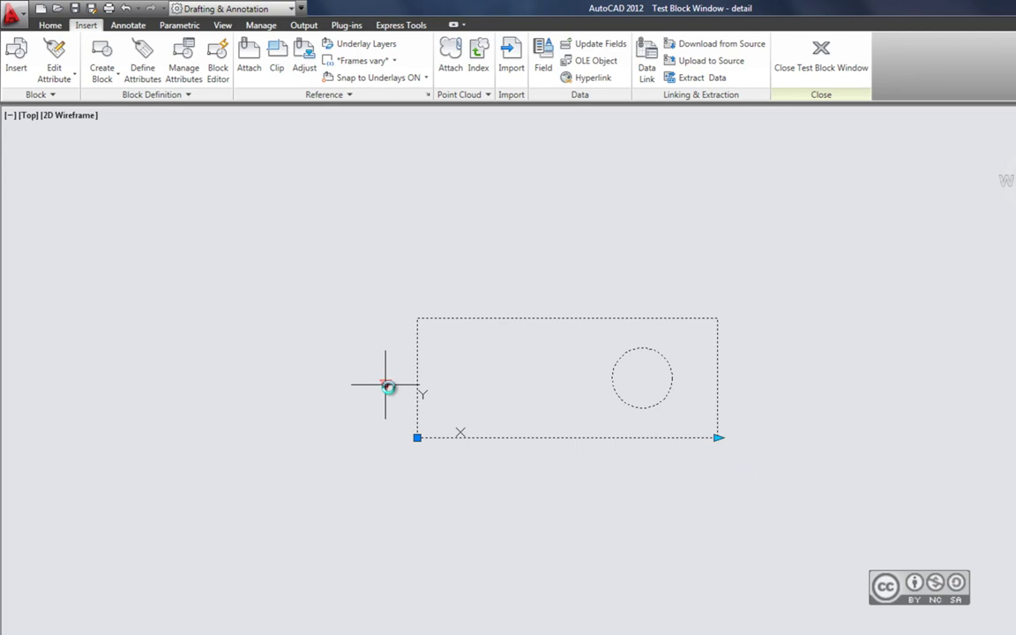
click(385, 385)
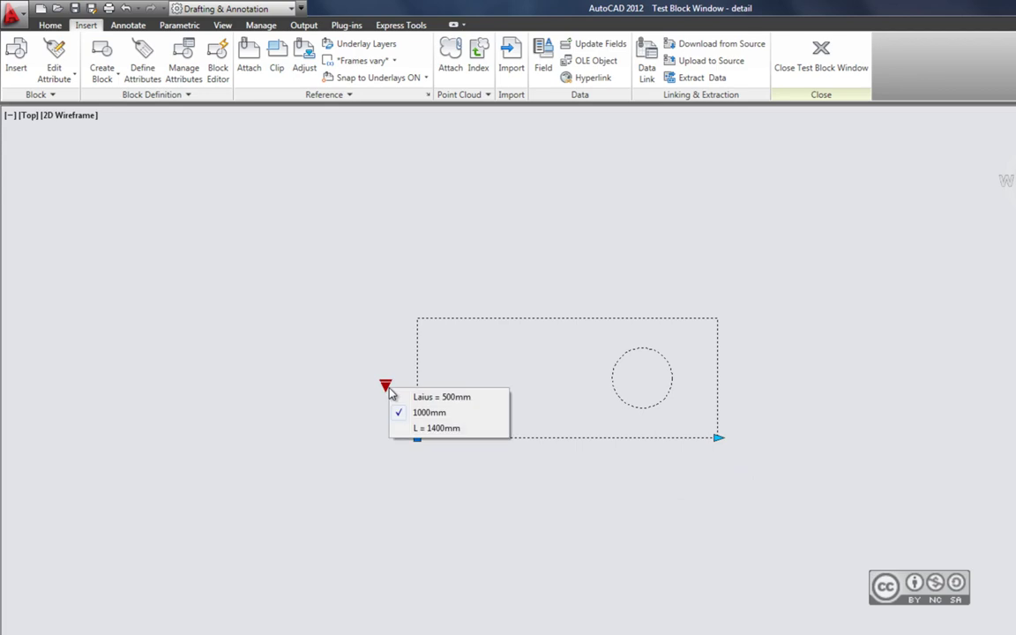
click(444, 399)
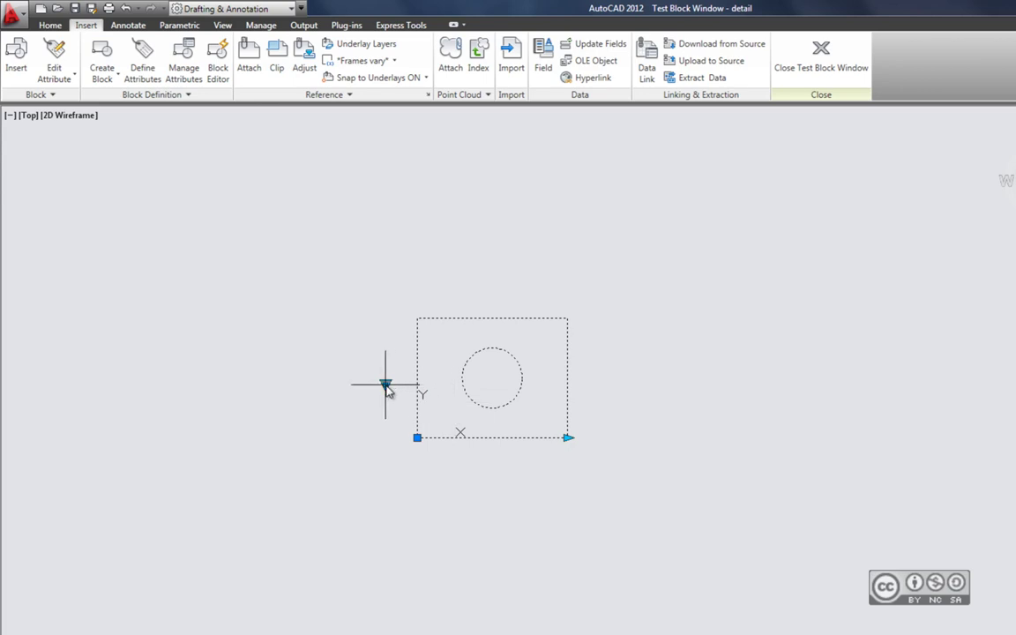
click(386, 386)
click(418, 427)
click(386, 386)
click(394, 395)
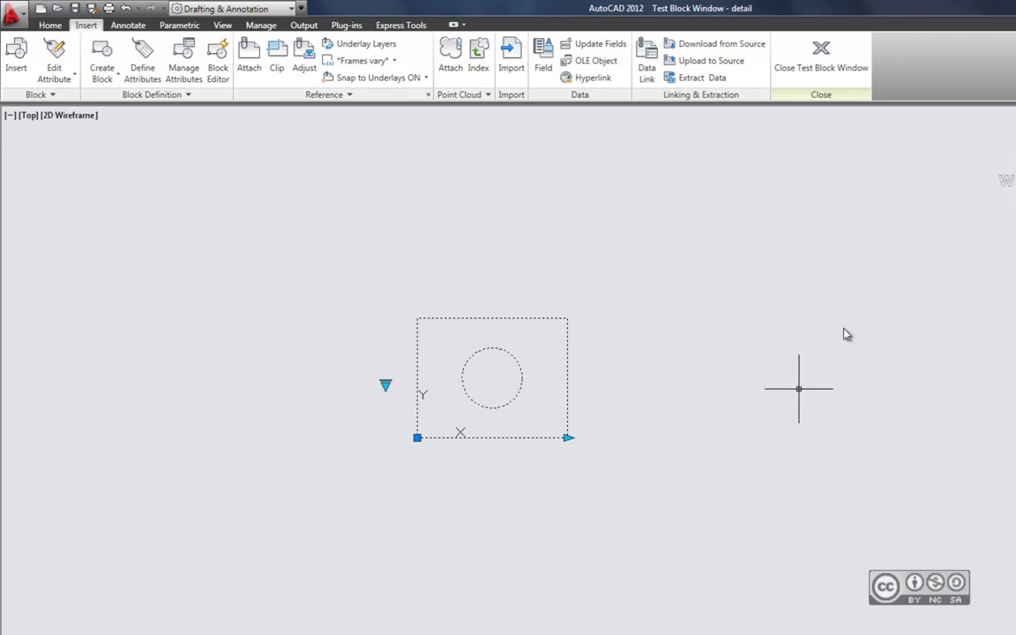
click(838, 58)
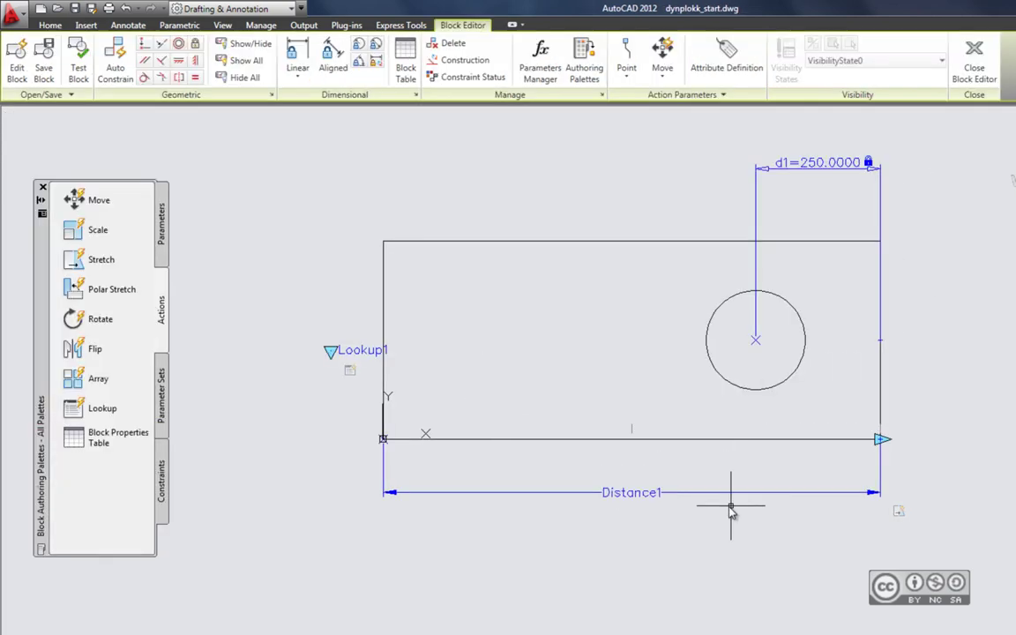
- Set Distance1's Number of Grips to 0
click(653, 488)
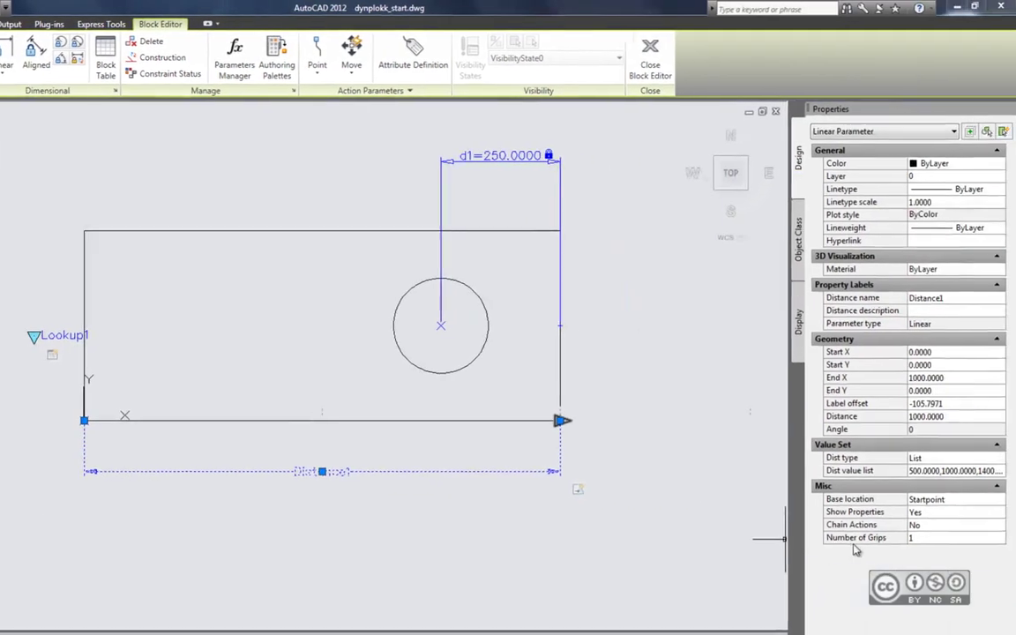
click(928, 540)
click(932, 541)
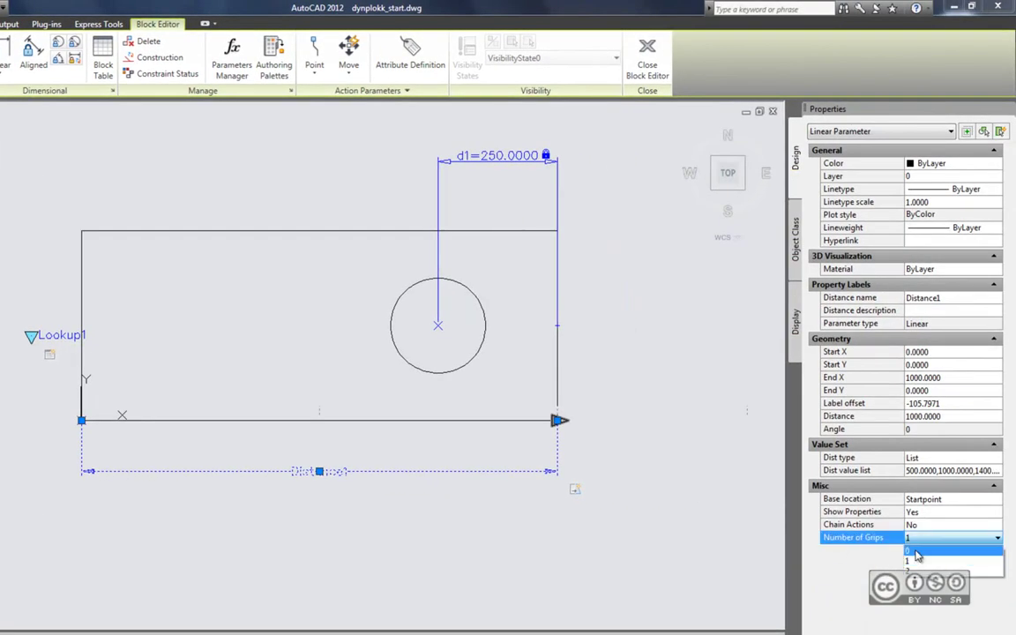
click(908, 551)
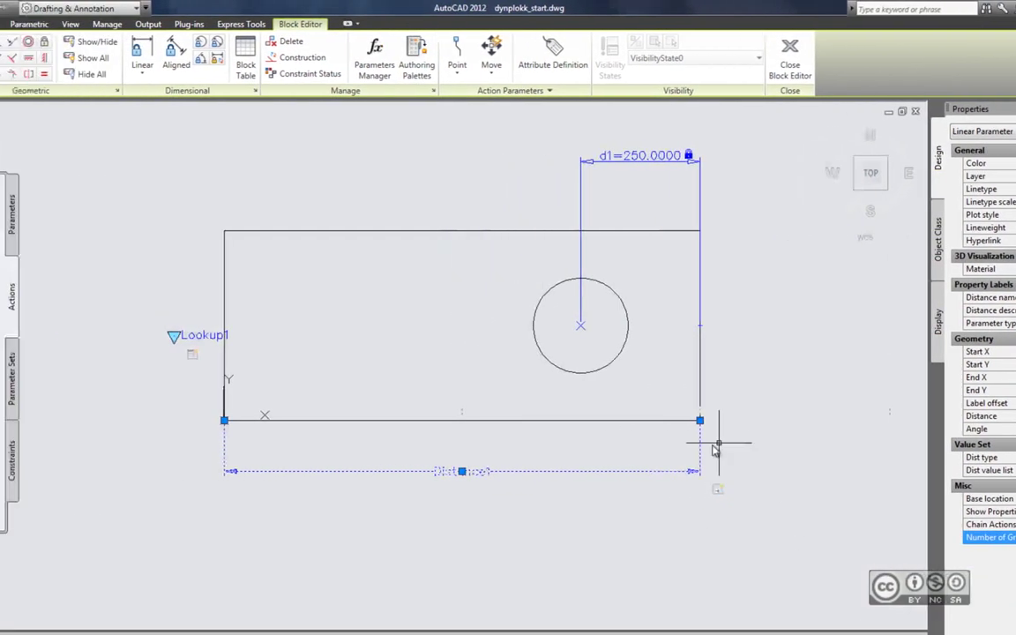
key(Escape)
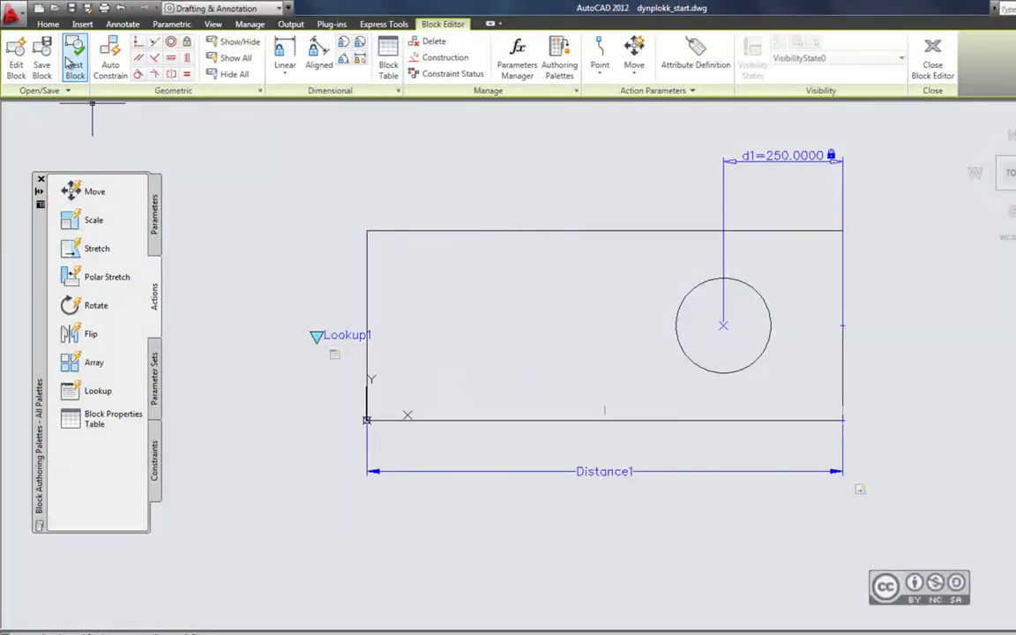
- Test the block by choosing 'L = 1400mm' from the lookup menu, then close the test
click(71, 60)
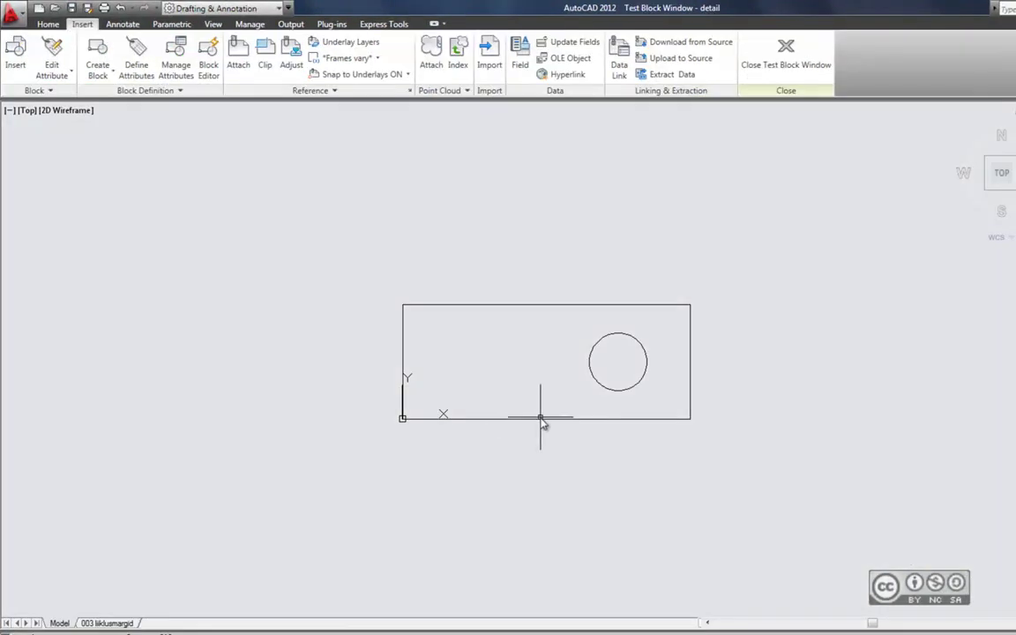
click(542, 418)
click(501, 431)
click(372, 368)
click(378, 383)
click(372, 368)
click(417, 407)
click(786, 58)
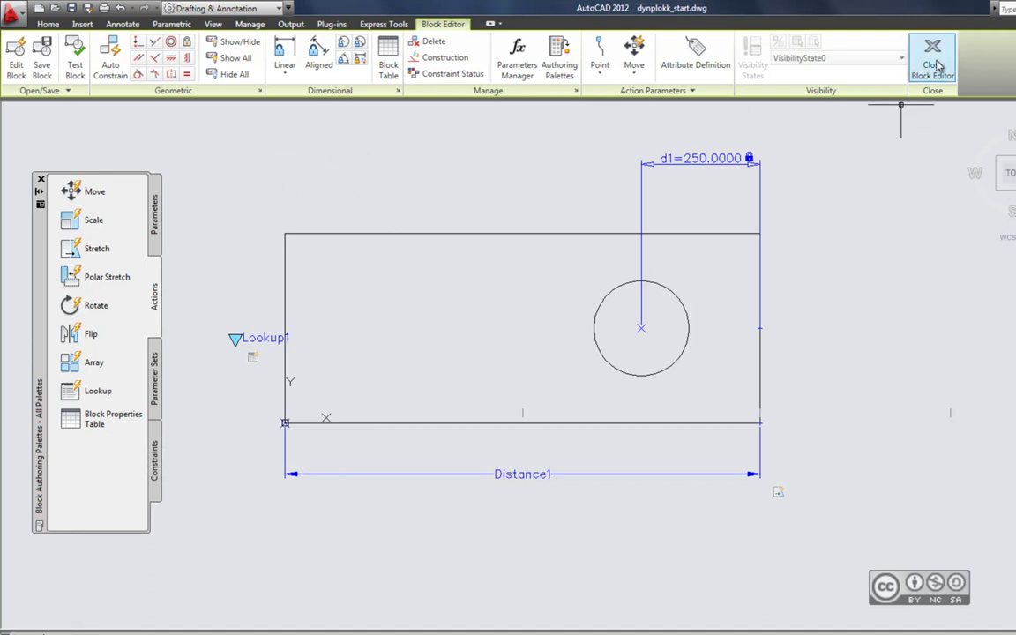
- Save the edited detail block, then start inserting the detail block from the Insert dialog
click(933, 61)
click(635, 390)
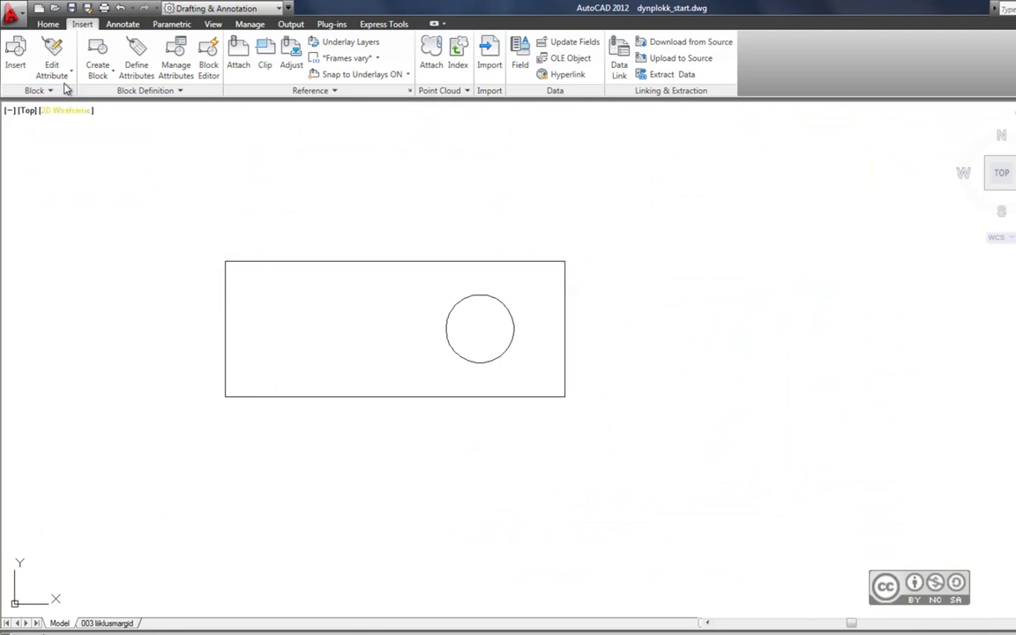
click(15, 48)
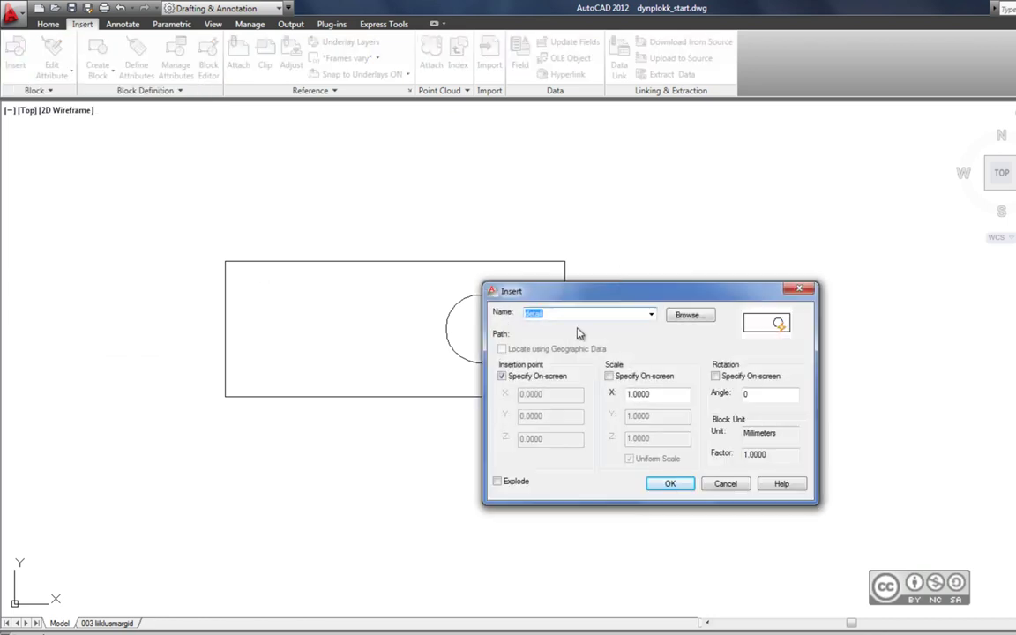
click(651, 315)
click(582, 335)
key(Return)
- Place the new detail block in open space and set its lookup to Laius = 500mm
scroll(540, 404, down, 4)
middle_drag(479, 309, 427, 402)
click(592, 278)
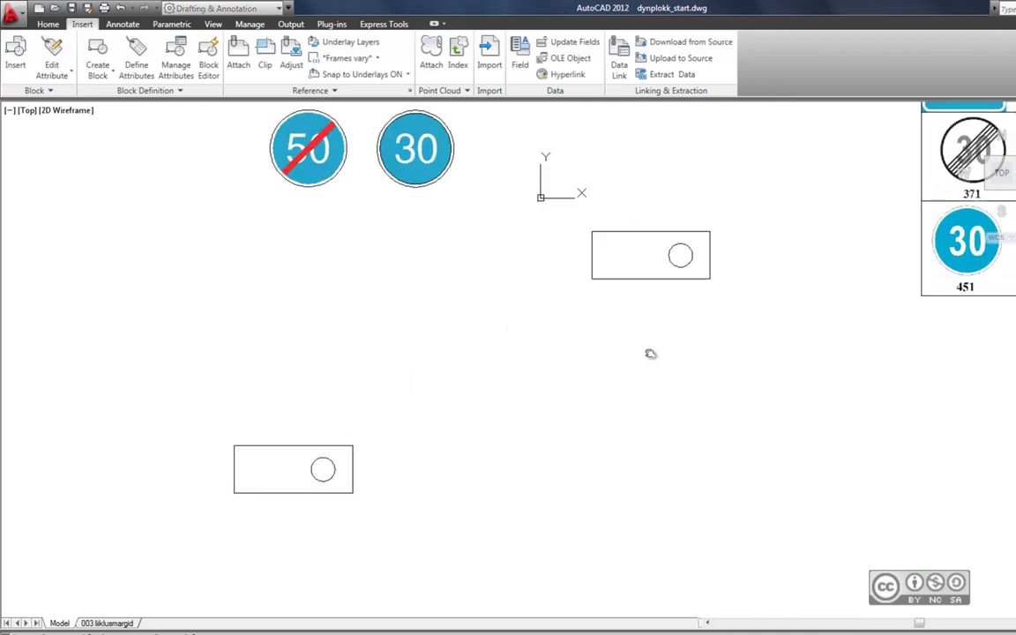
click(637, 279)
click(580, 258)
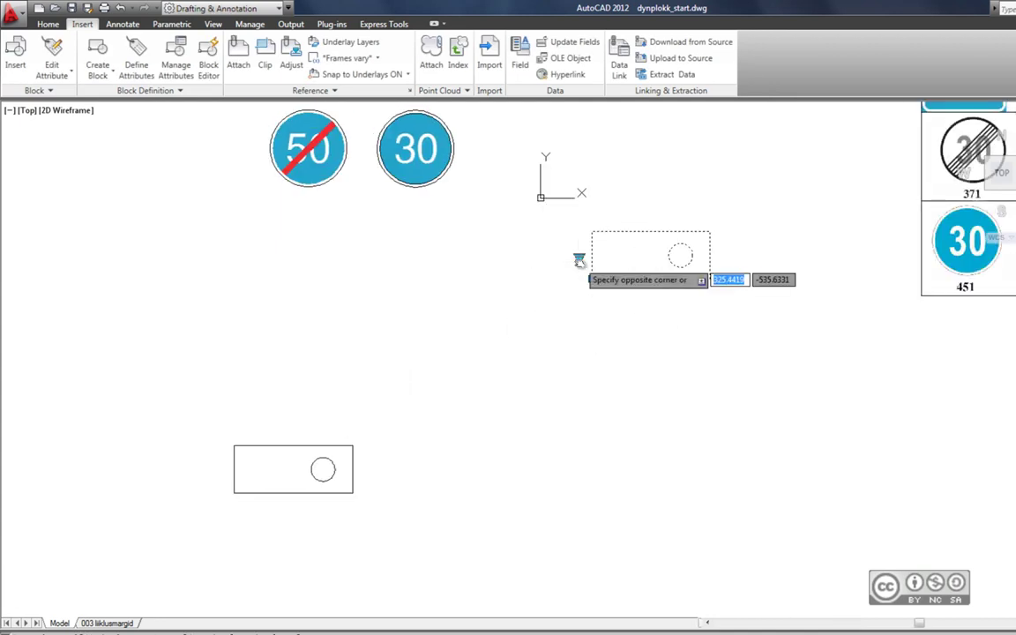
click(581, 261)
click(628, 269)
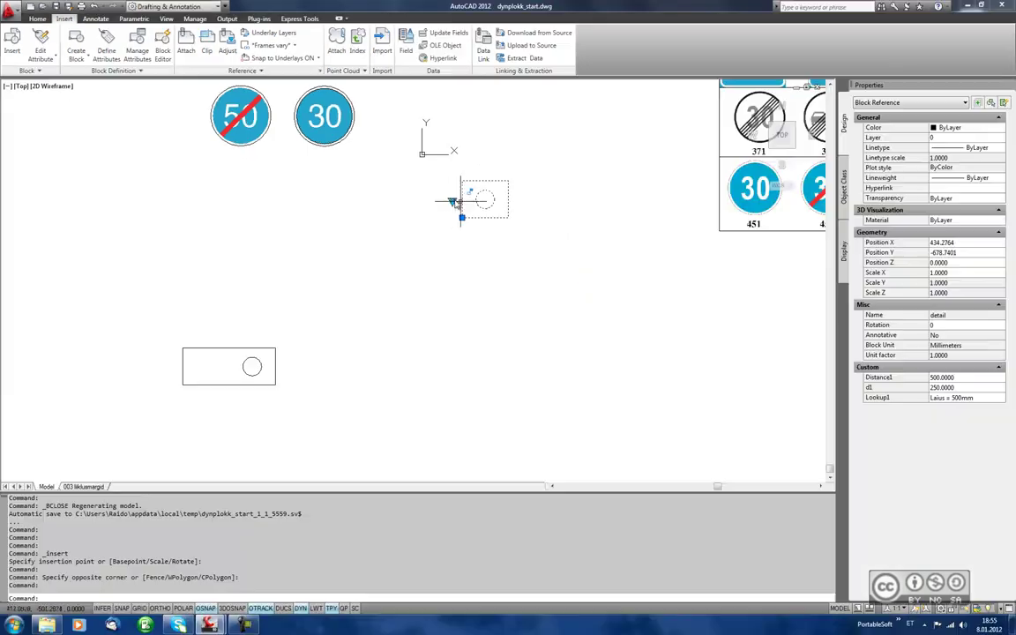